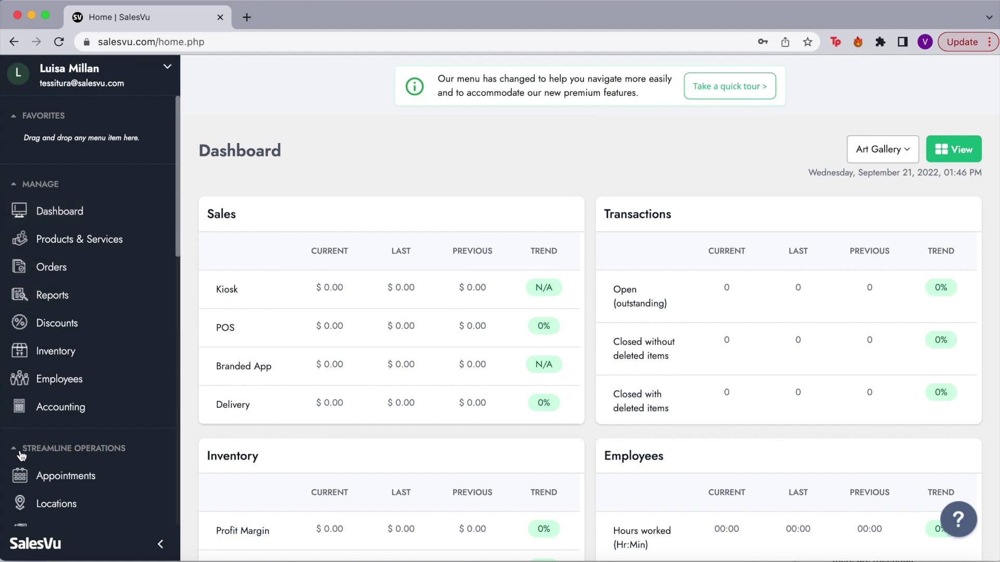
Scroll through the Art Gallery dashboard to review its sales figures.
scroll(20, 460, down, 6)
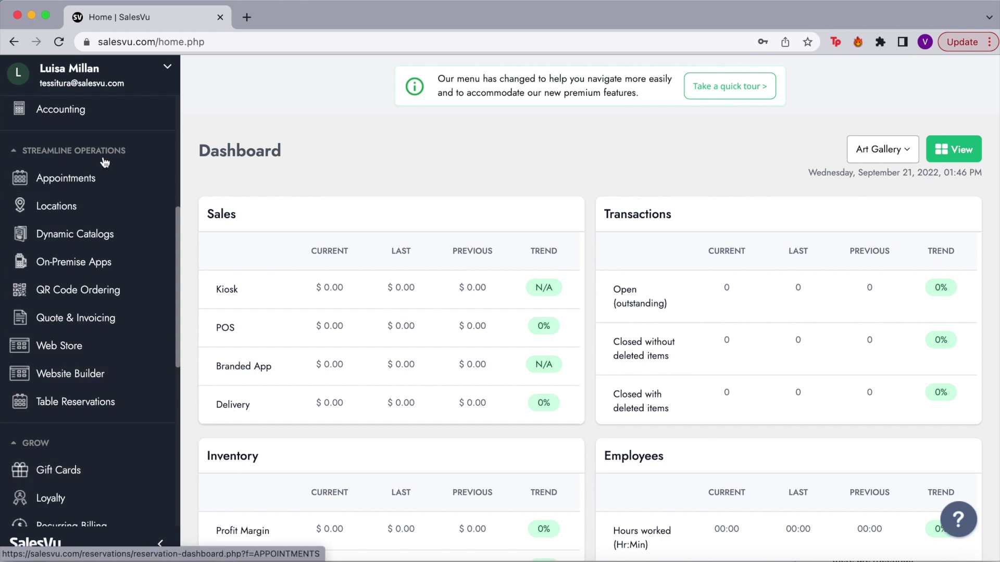
scroll(105, 162, up, 6)
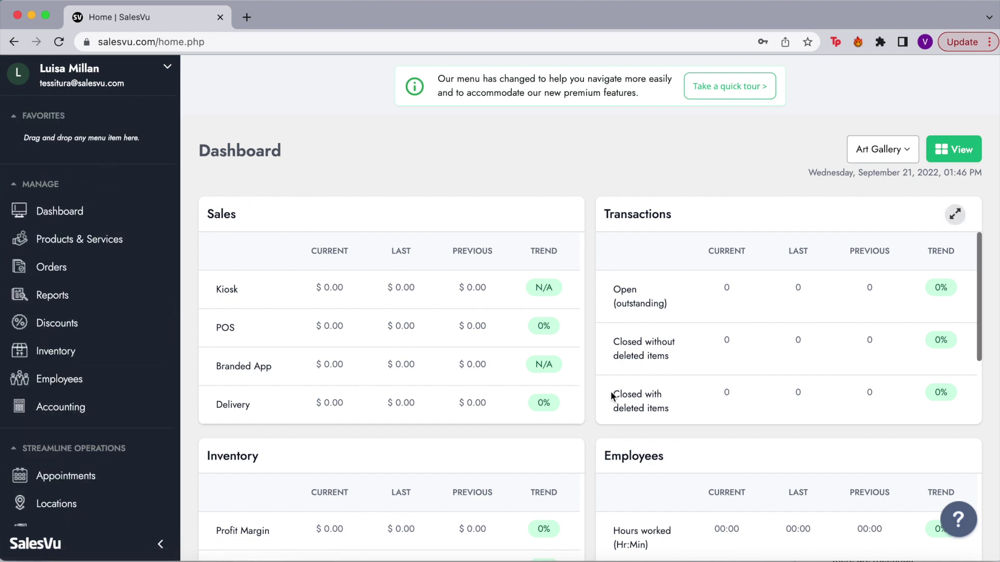
scroll(610, 392, down, 2)
scroll(610, 391, down, 1)
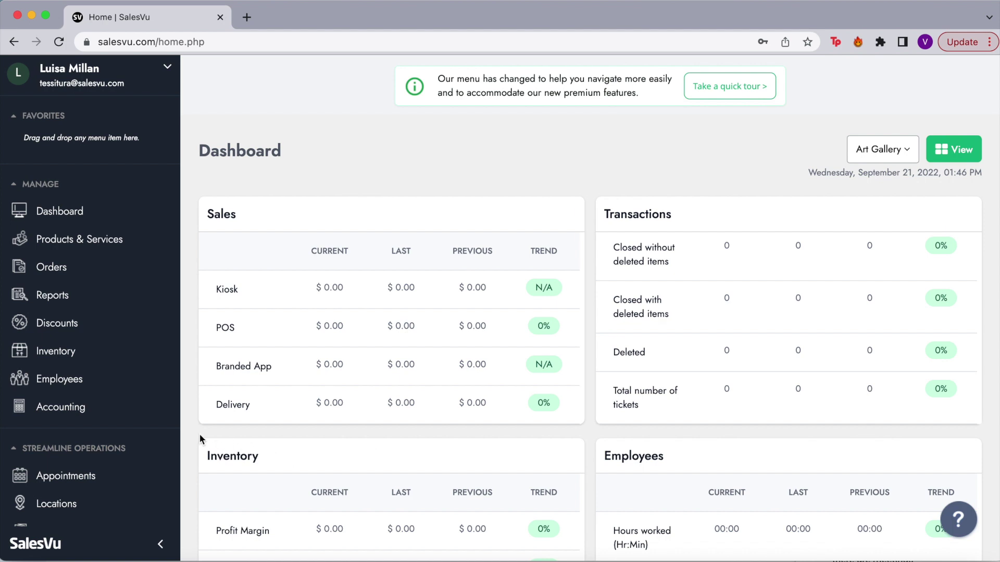
scroll(199, 433, down, 2)
scroll(199, 434, down, 2)
scroll(199, 433, down, 3)
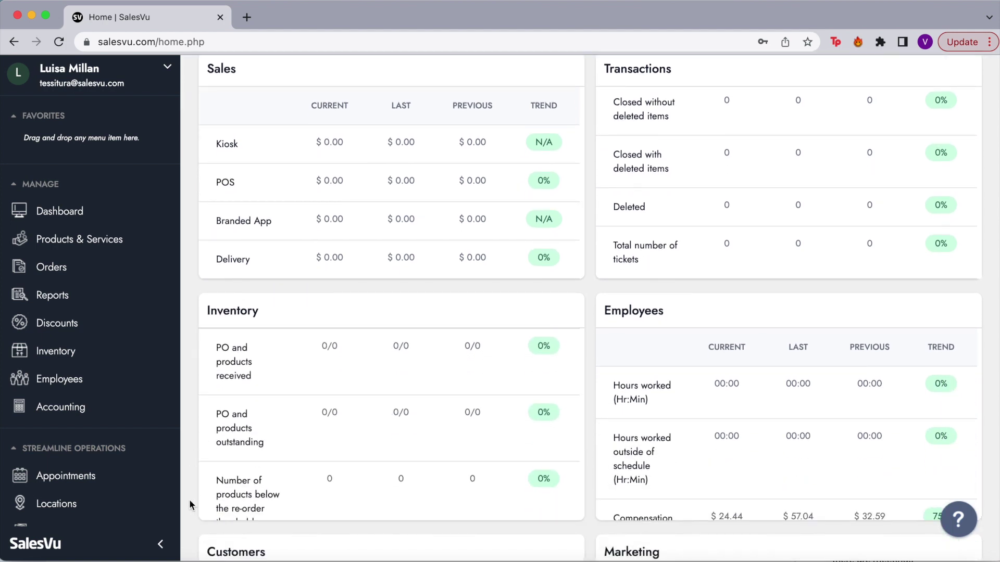
scroll(189, 499, down, 3)
scroll(189, 499, down, 3)
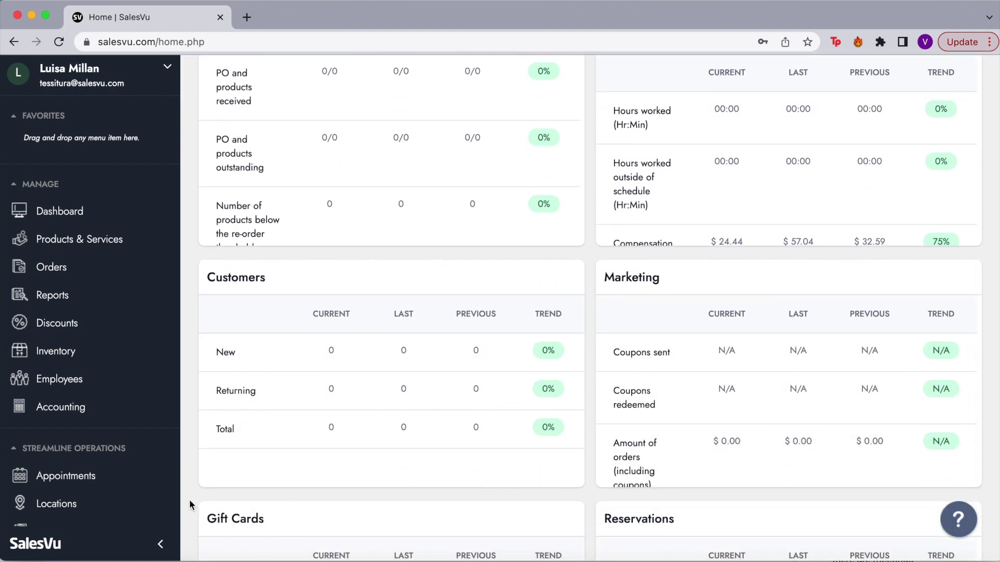
scroll(189, 499, down, 1)
scroll(190, 501, down, 3)
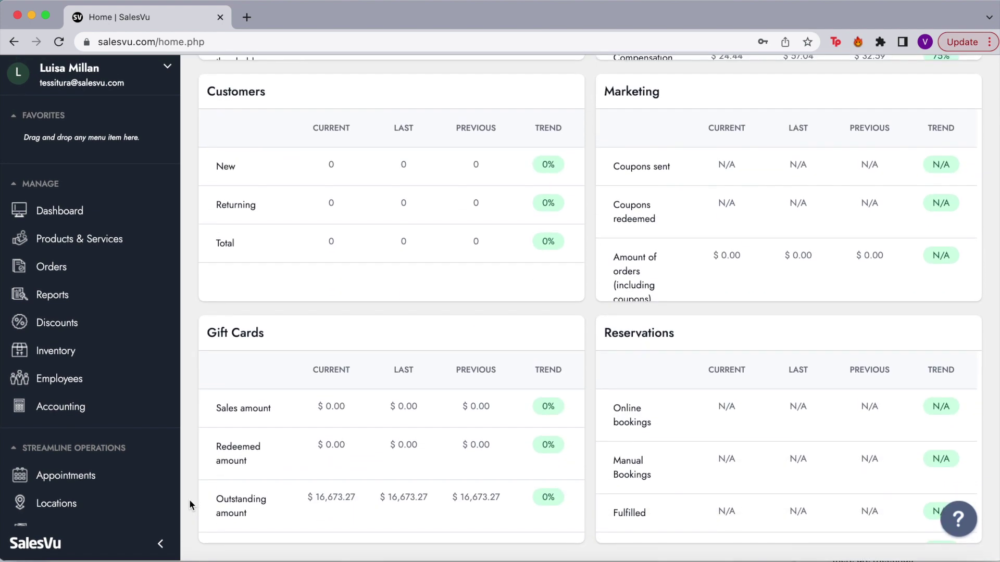
scroll(594, 317, up, 10)
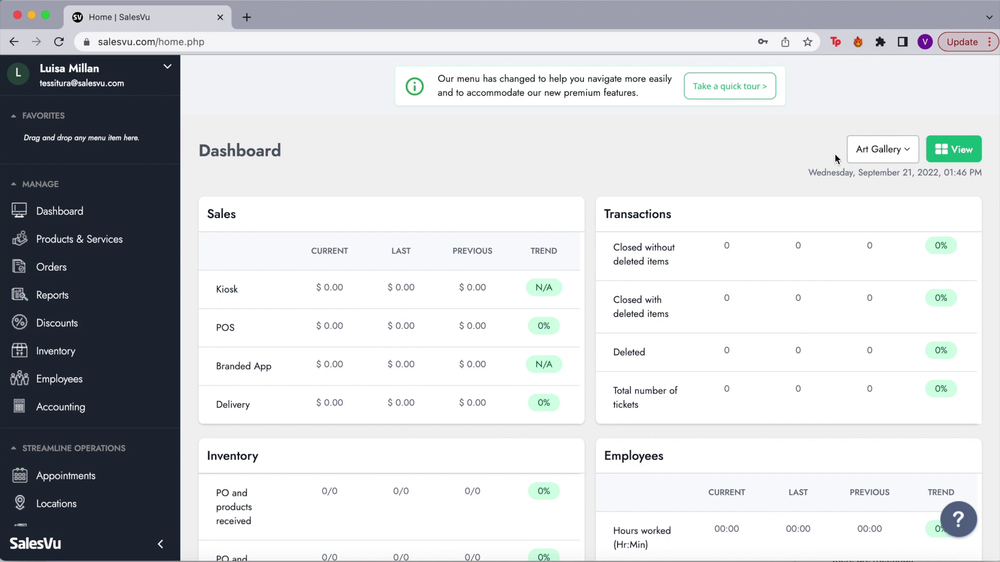
Switch the dashboard location from Art Gallery to Millan Arts Center.
click(893, 150)
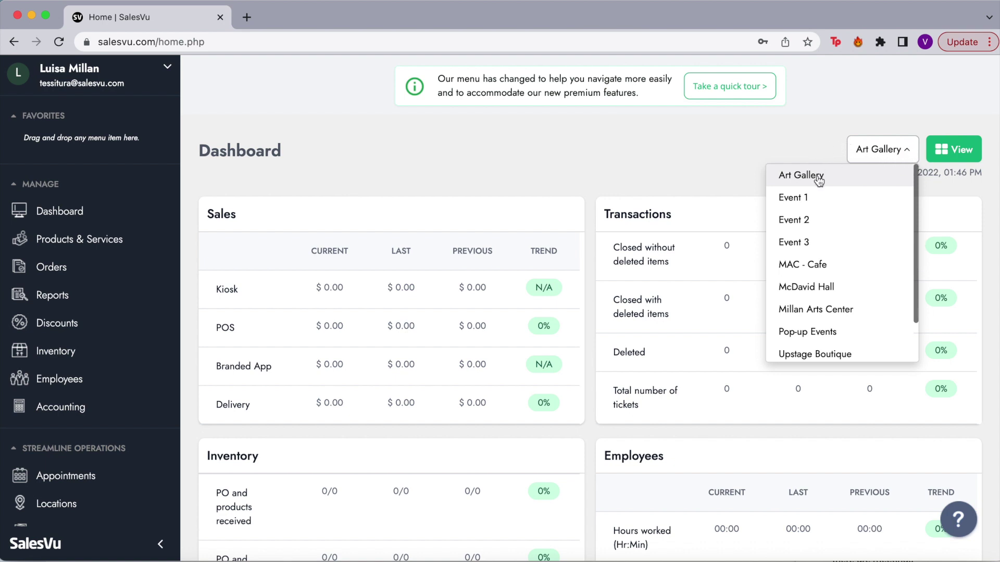
scroll(816, 310, down, 2)
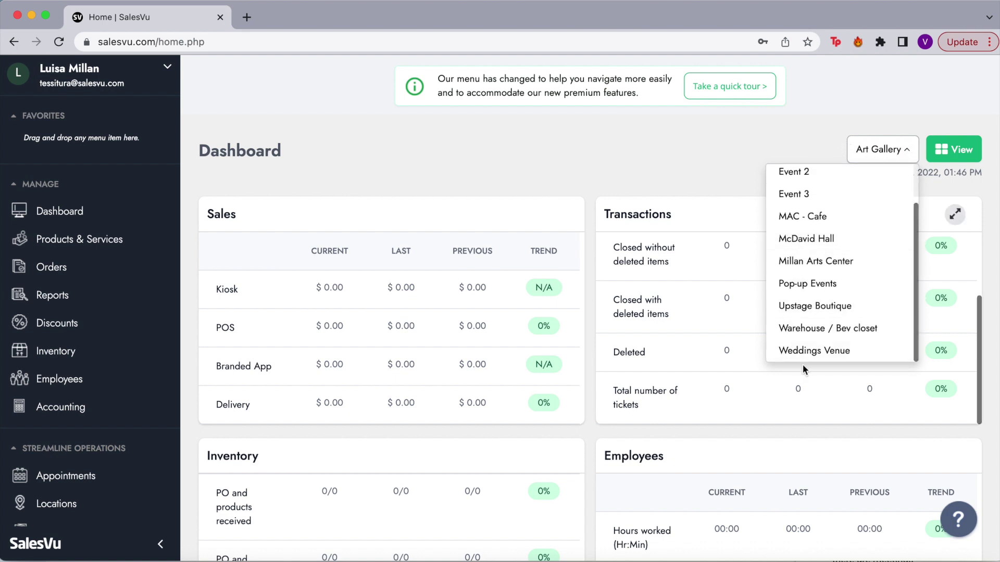
click(816, 260)
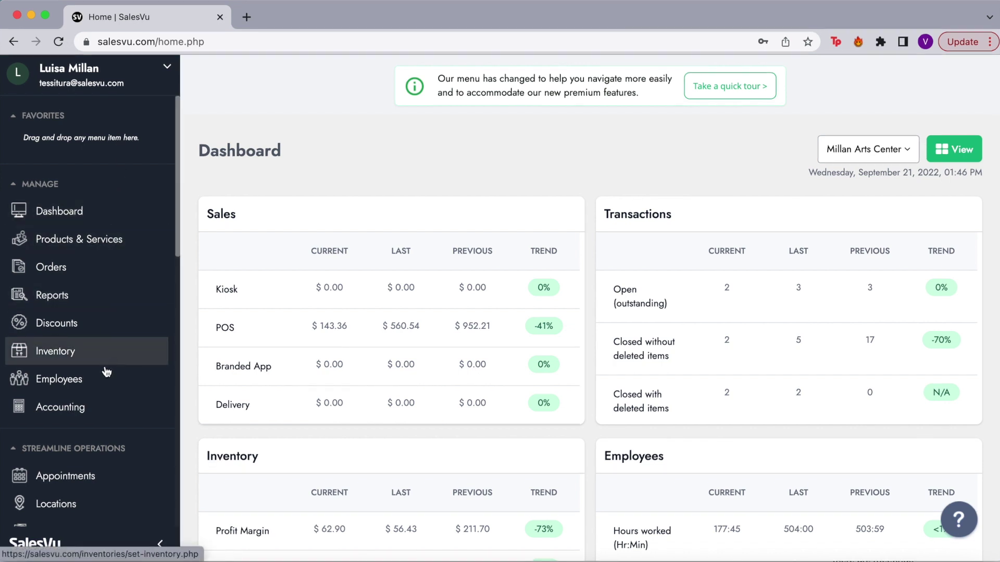
Drag Products & Services, Inventory and Employees from MANAGE up into the sidebar Favorites.
scroll(61, 412, down, 2)
scroll(63, 435, down, 2)
scroll(70, 333, up, 5)
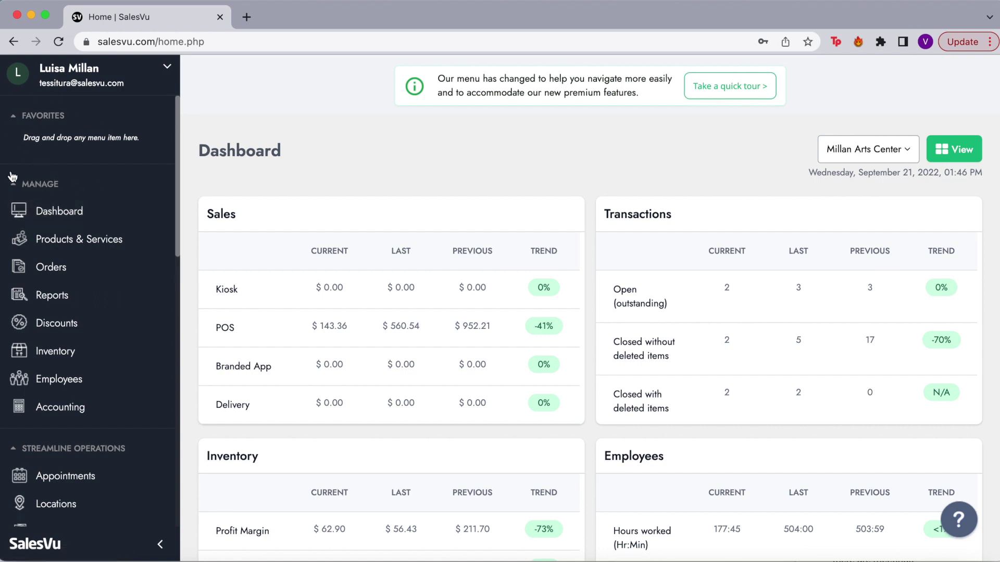
scroll(51, 414, down, 8)
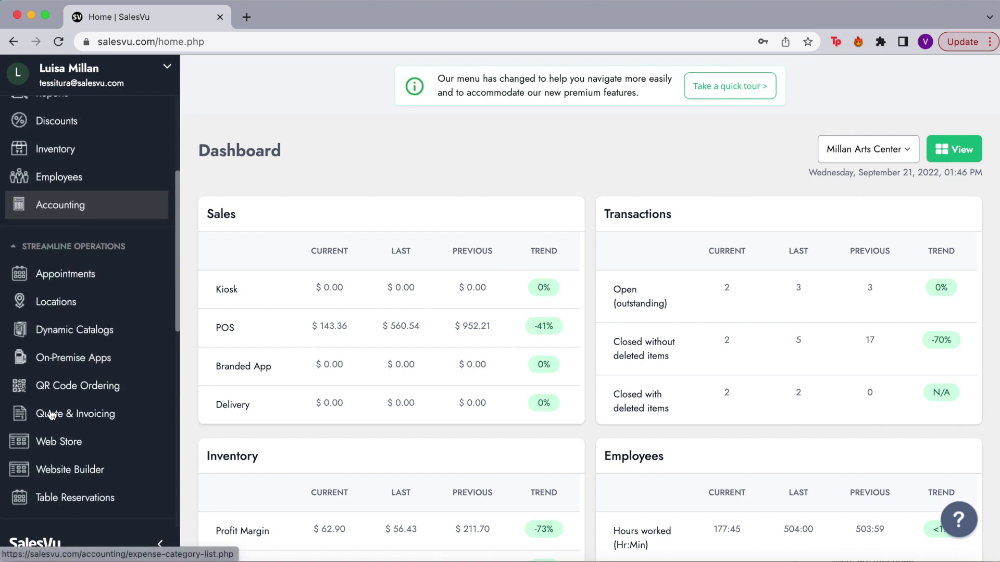
scroll(56, 367, down, 8)
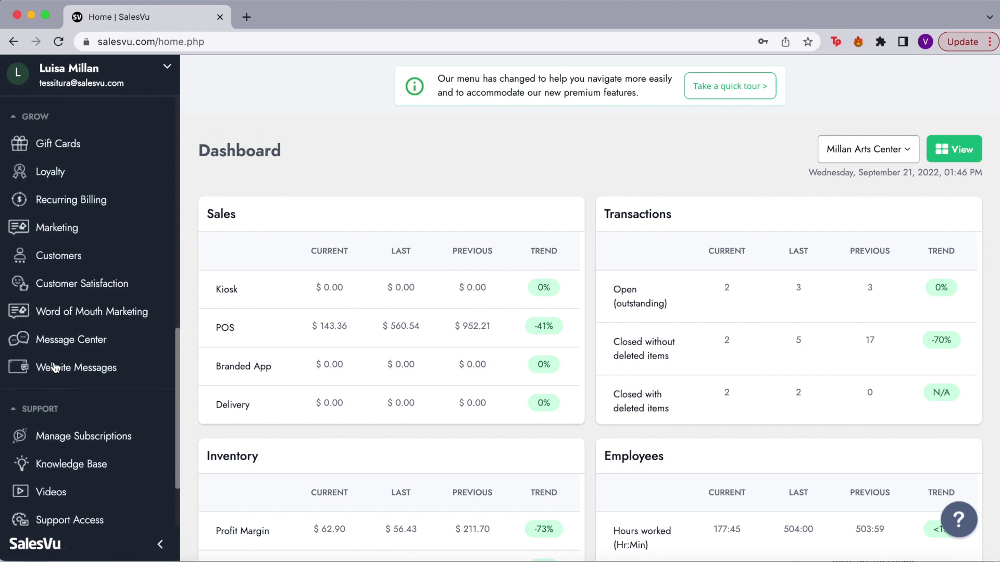
scroll(42, 422, up, 16)
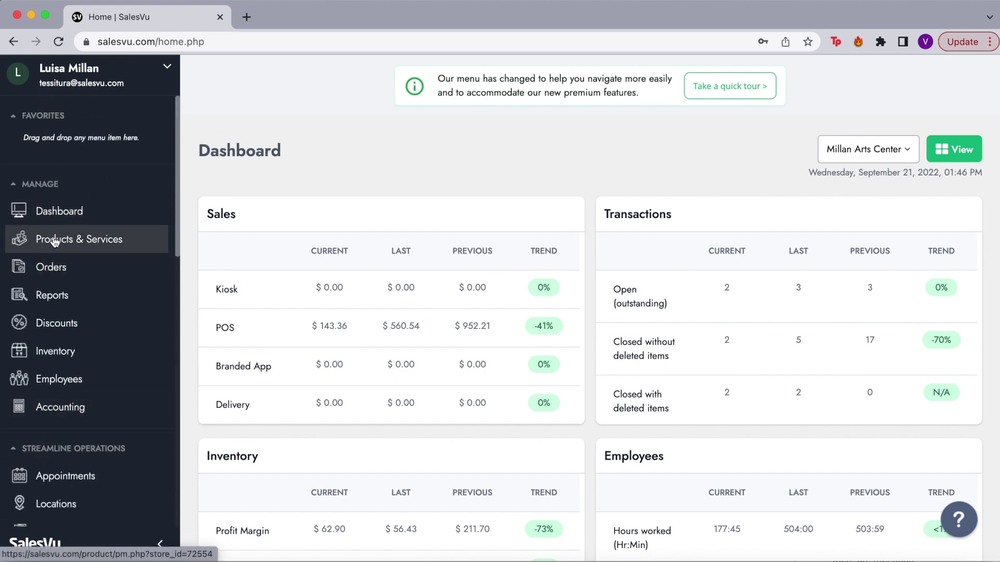
drag(54, 239, 58, 133)
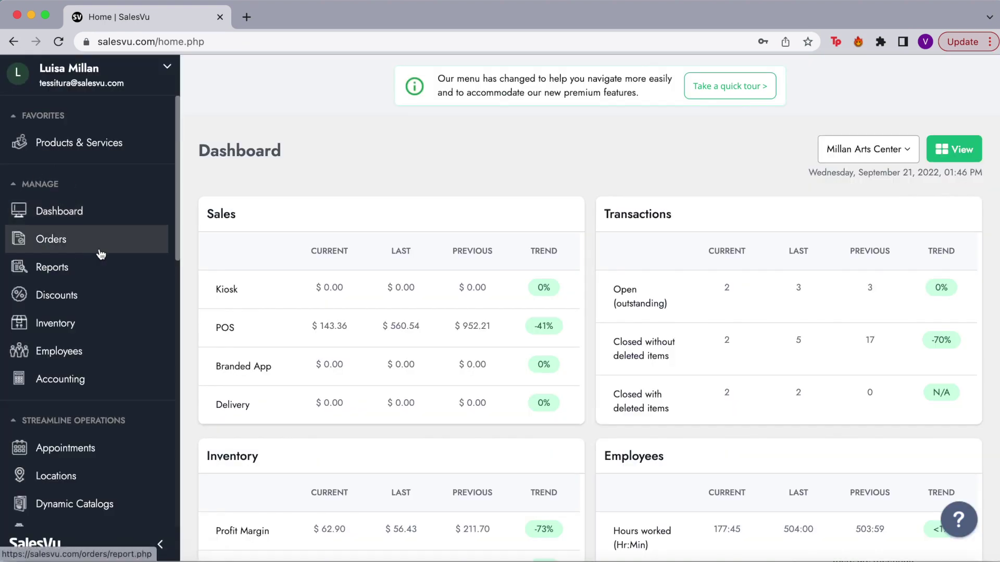
drag(79, 325, 78, 167)
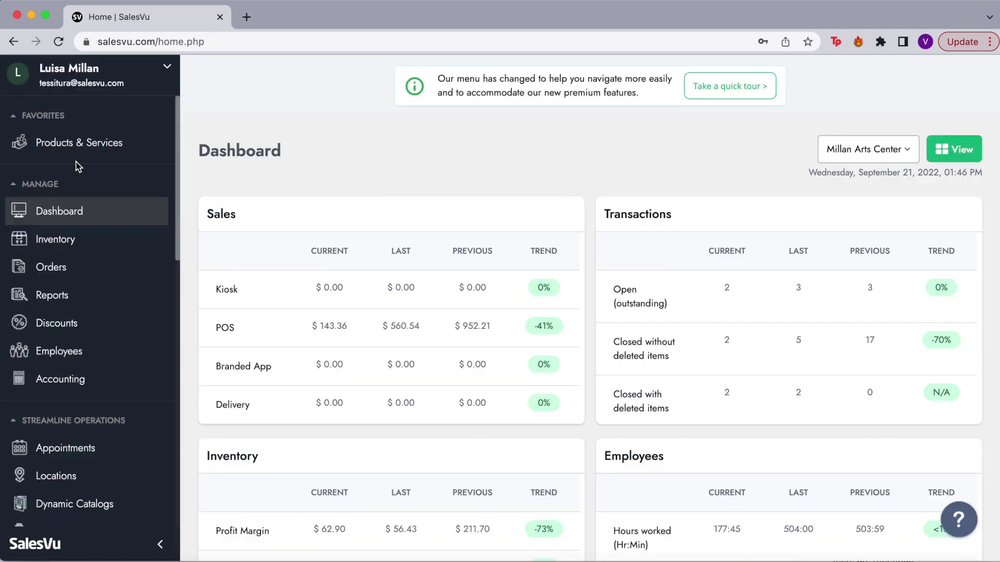
drag(60, 239, 66, 173)
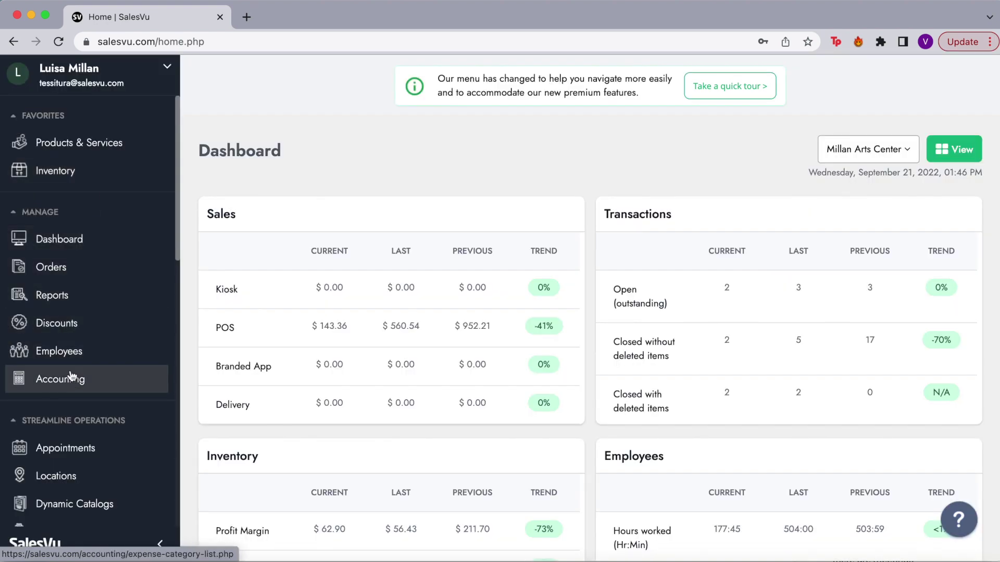
drag(68, 362, 68, 198)
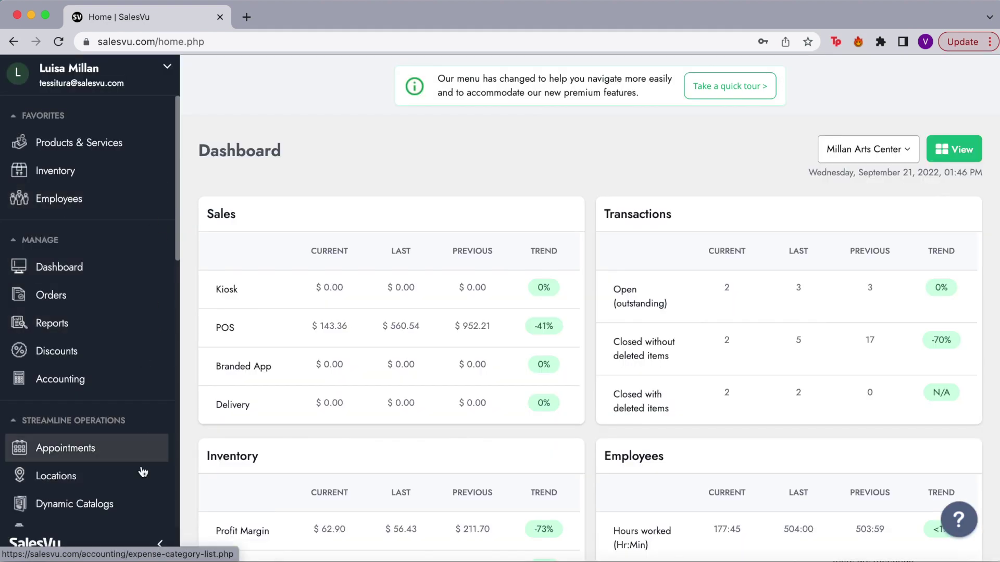
mouse_move(159, 173)
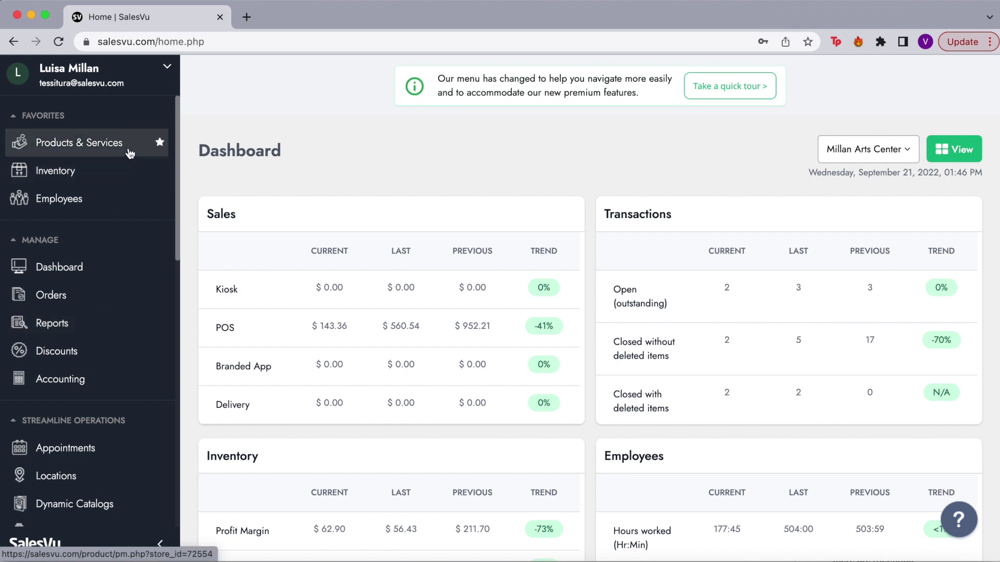
Open Products & Services from Favorites and set its location filter to Millan Arts Center.
click(99, 146)
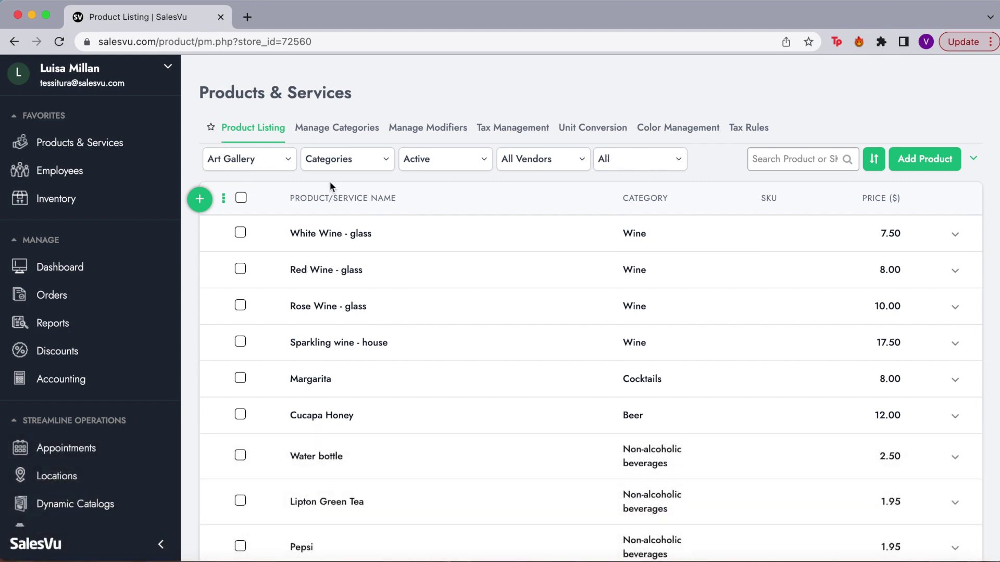
click(250, 166)
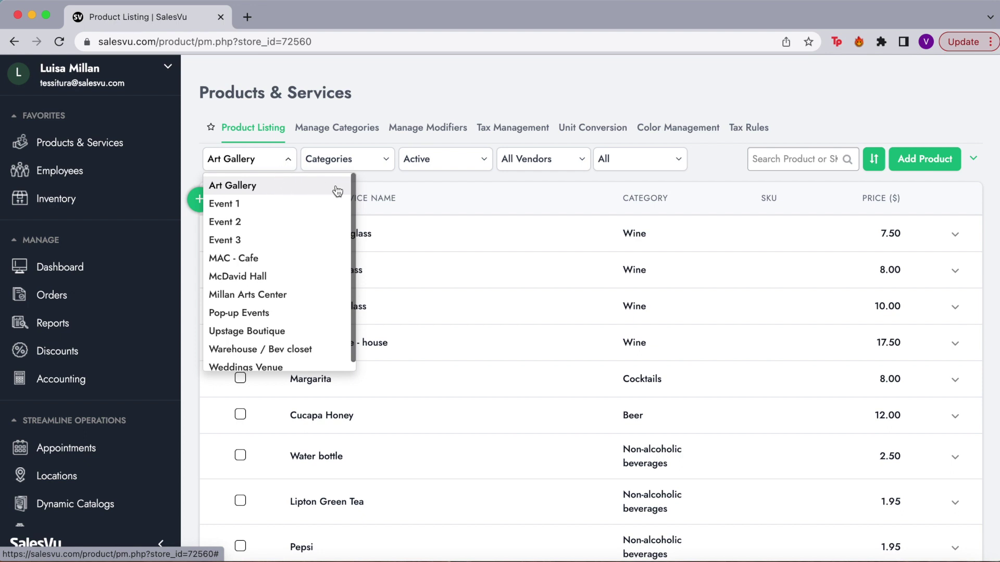
click(284, 294)
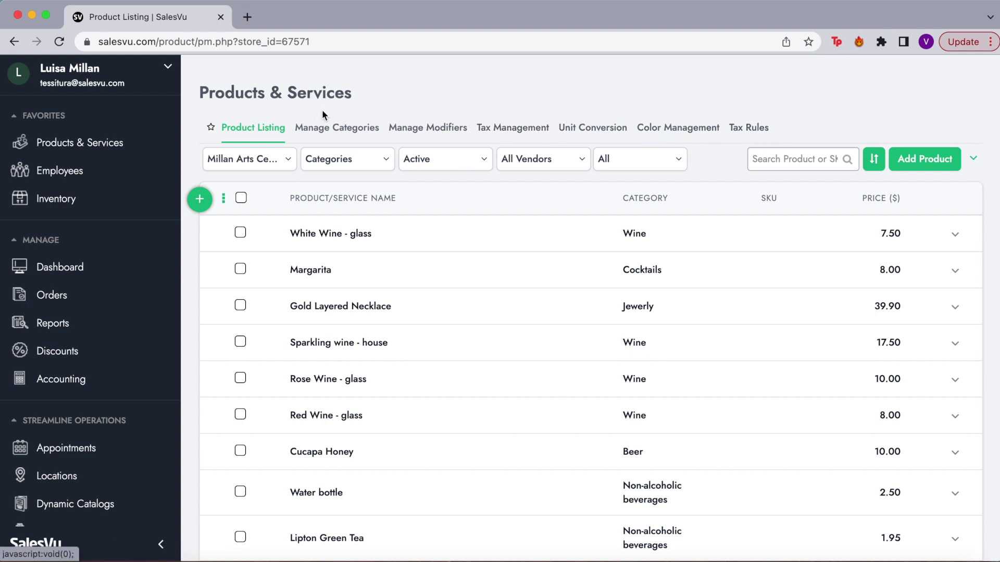
Go to Manage Categories and expand the Beverages category's subcategories.
click(359, 128)
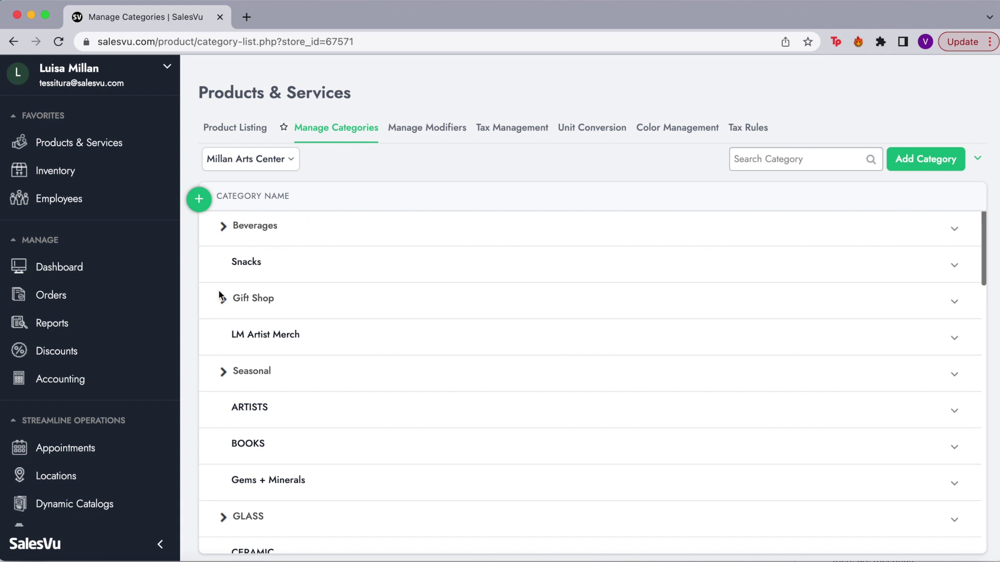
scroll(252, 455, down, 4)
scroll(252, 455, up, 4)
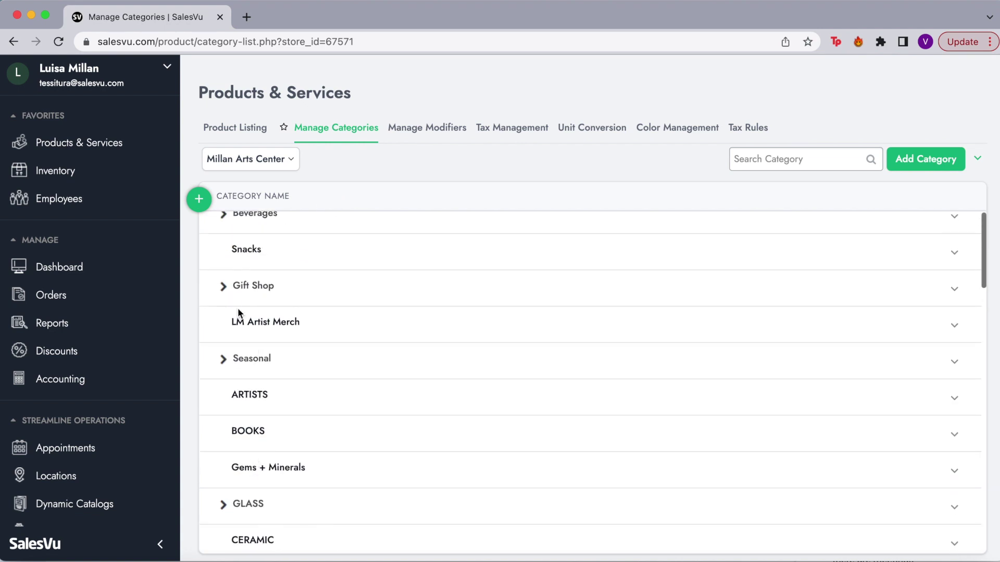
scroll(232, 295, up, 1)
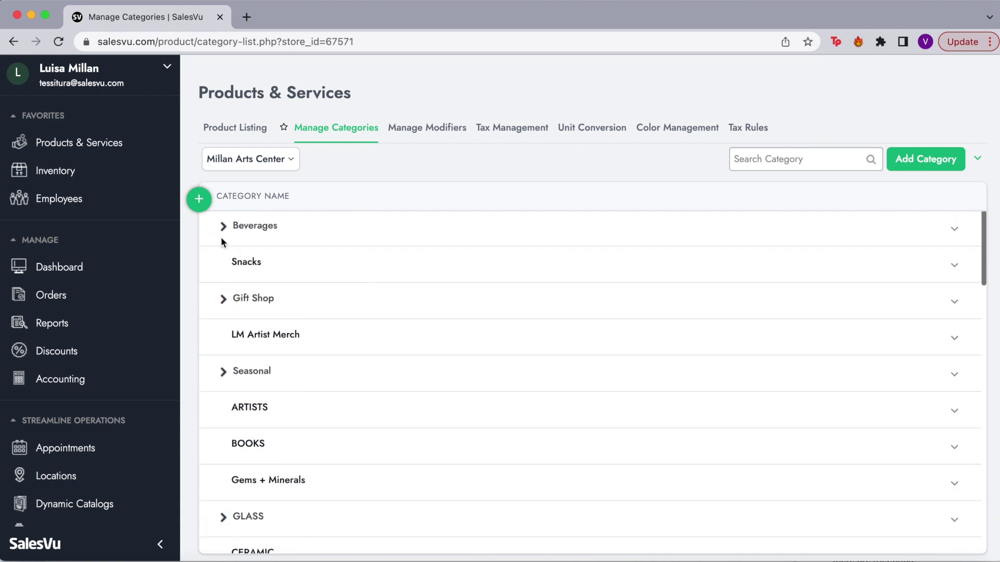
click(223, 230)
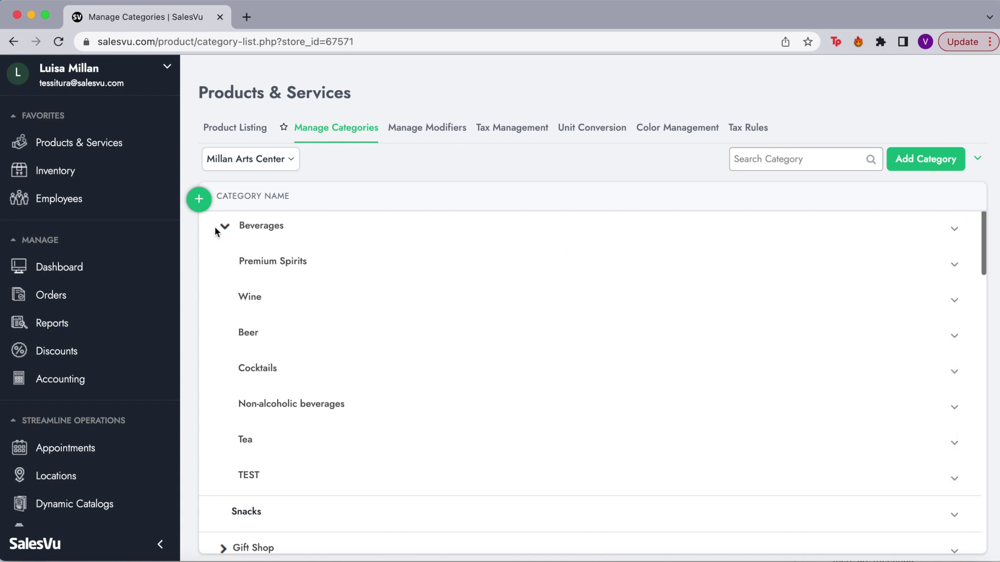
Open the Beverages category for editing and point out its Category Name field.
click(956, 229)
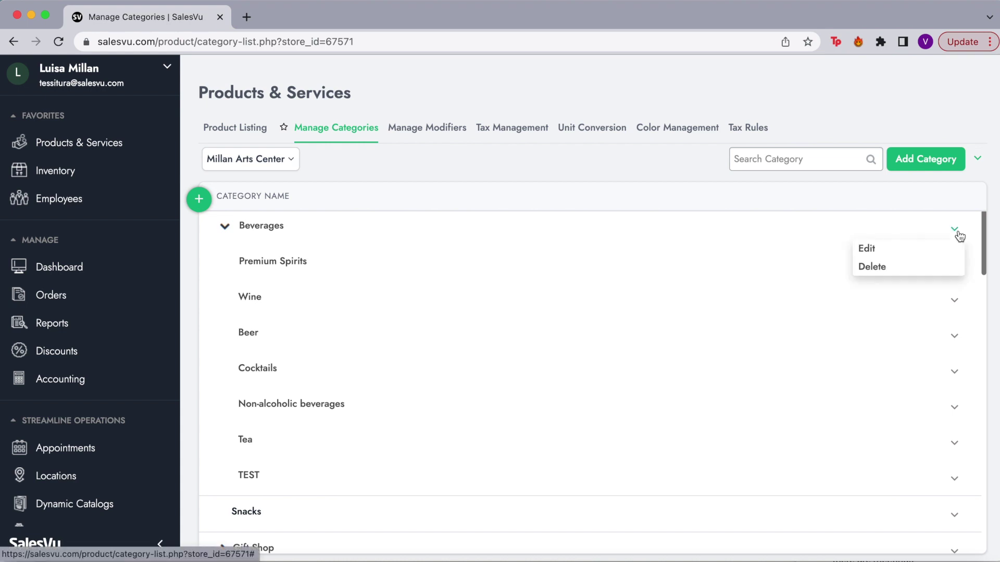
click(930, 240)
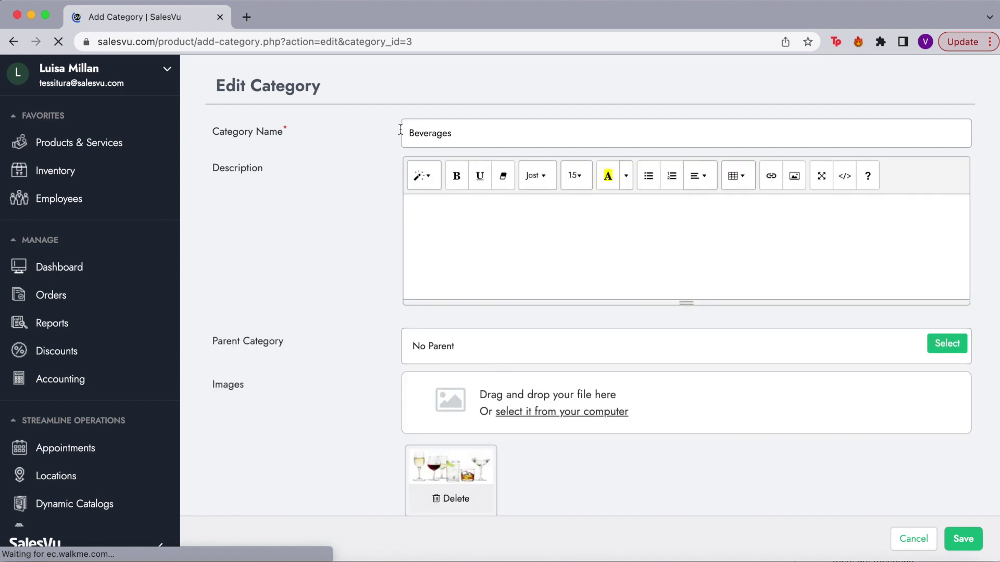
drag(211, 131, 296, 135)
click(292, 132)
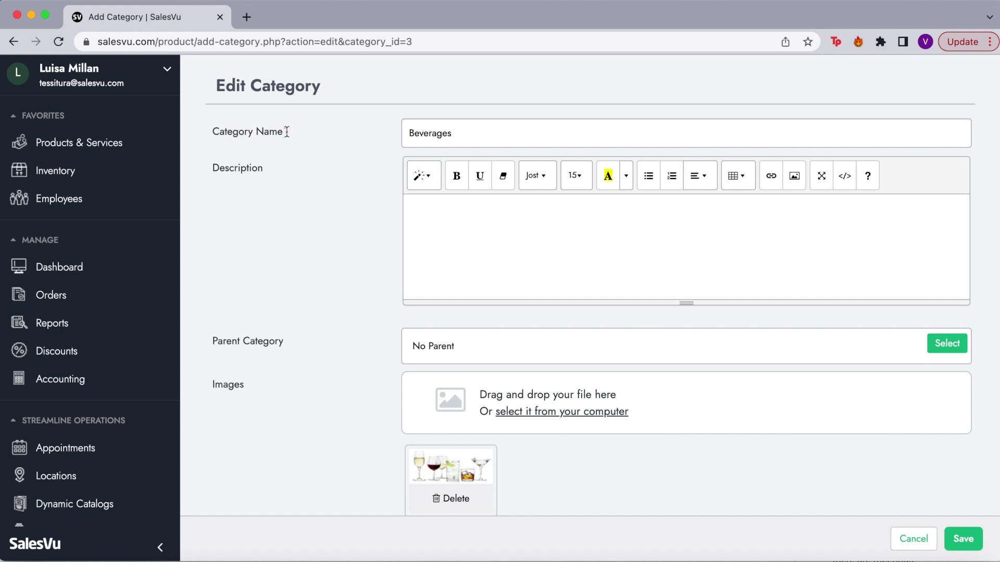
Review the description and Tag Groups sections, then cancel the form without saving.
click(474, 250)
scroll(341, 377, down, 3)
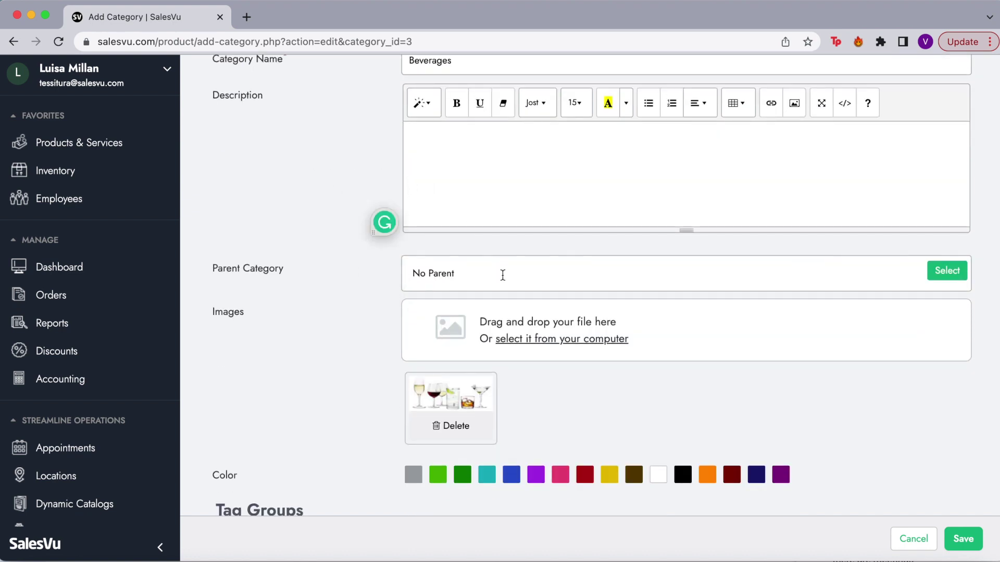
scroll(563, 268, up, 2)
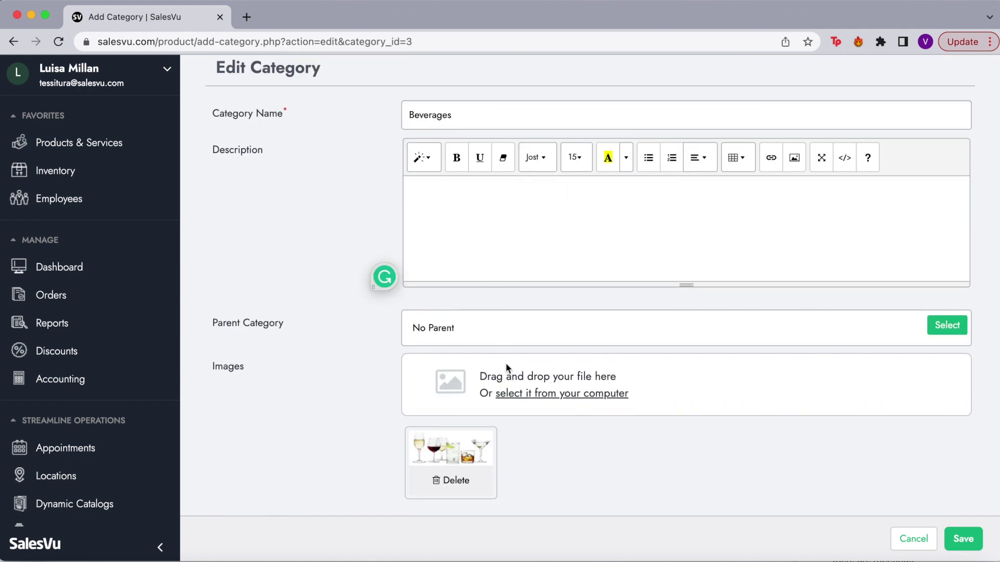
scroll(504, 367, down, 3)
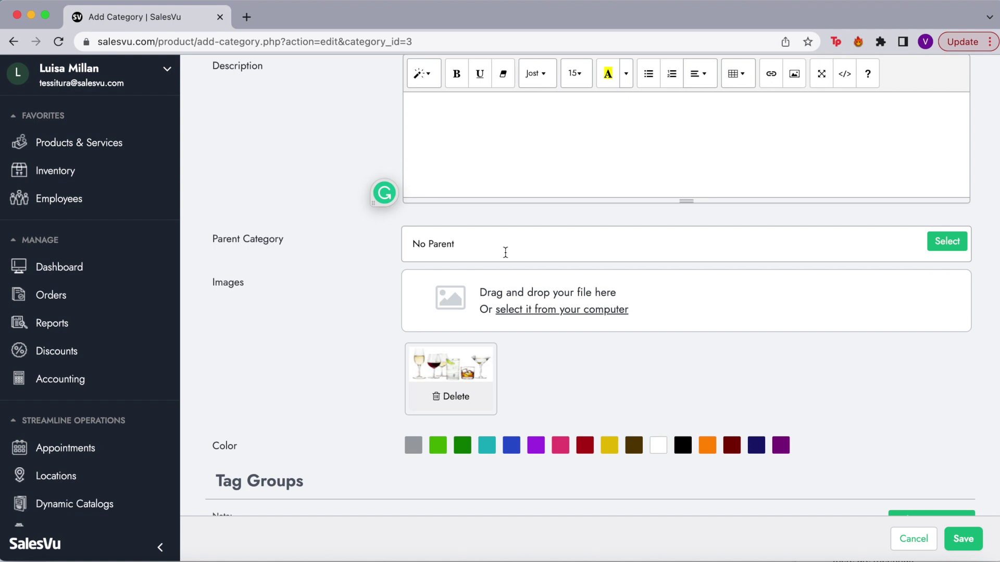
scroll(505, 253, up, 4)
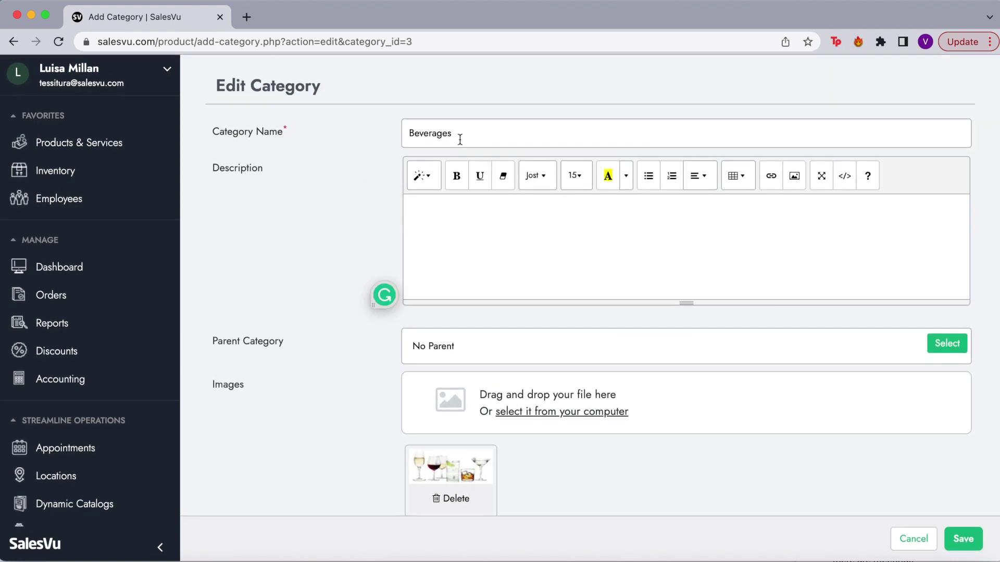
scroll(496, 364, down, 6)
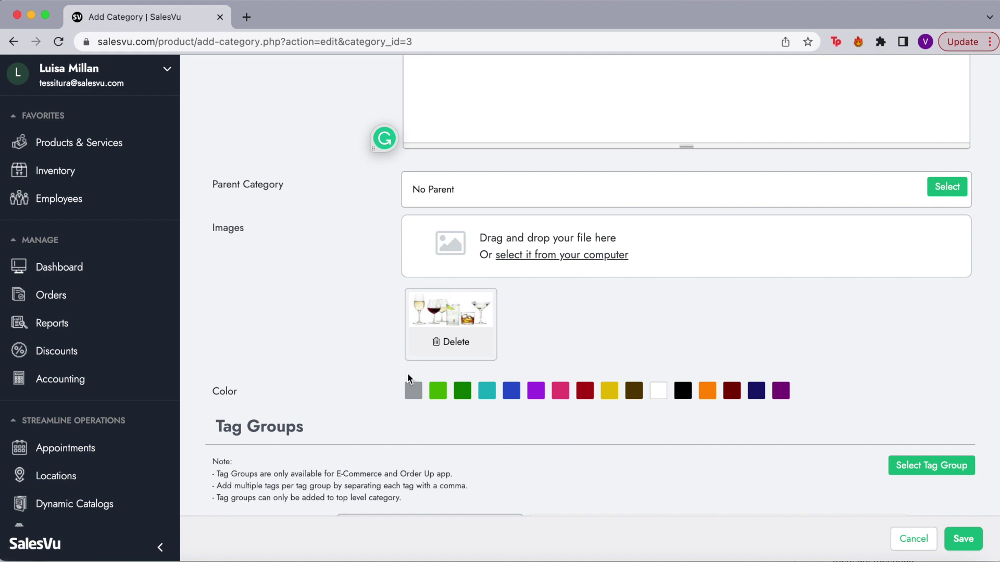
scroll(514, 361, down, 3)
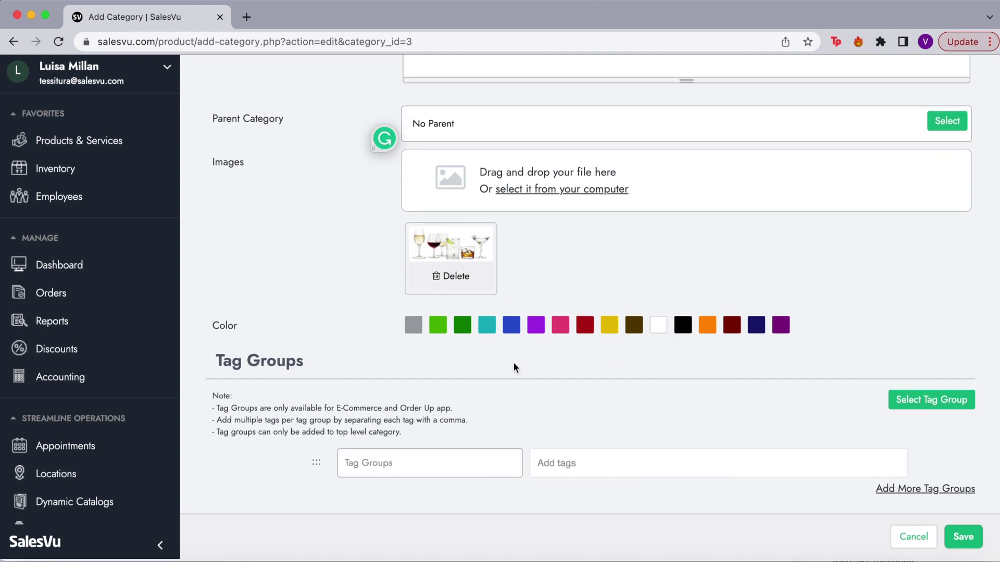
drag(220, 364, 321, 367)
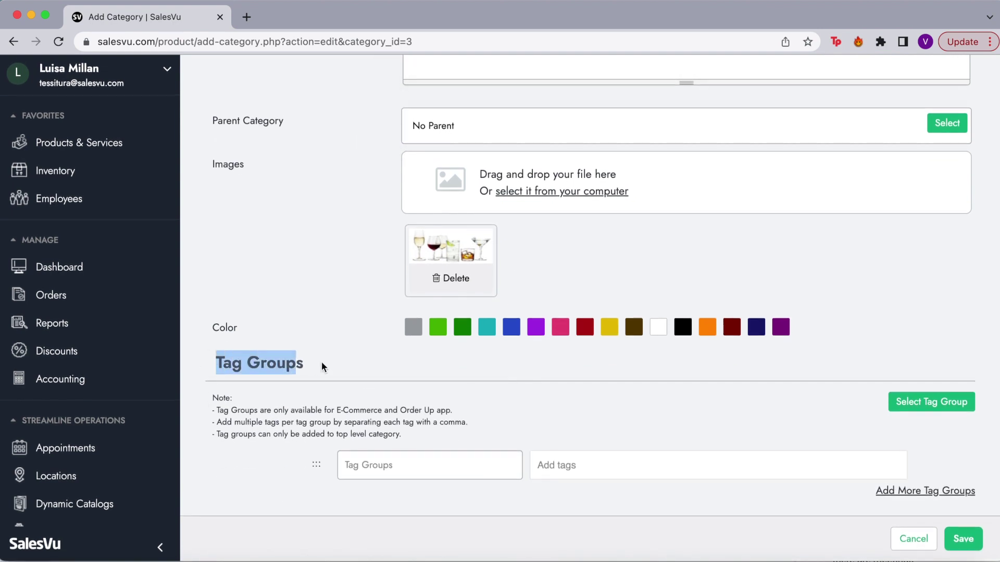
click(329, 367)
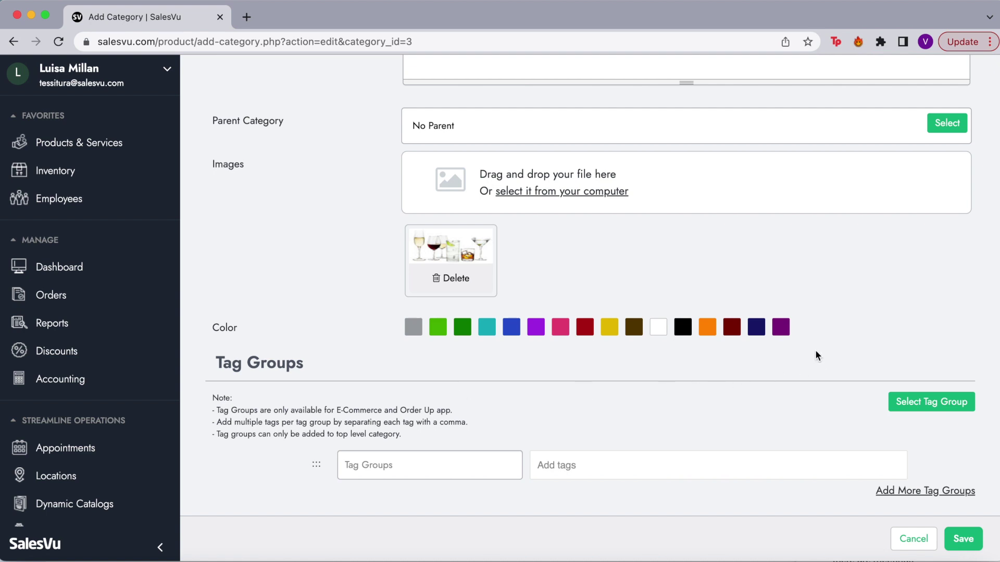
scroll(847, 457, up, 5)
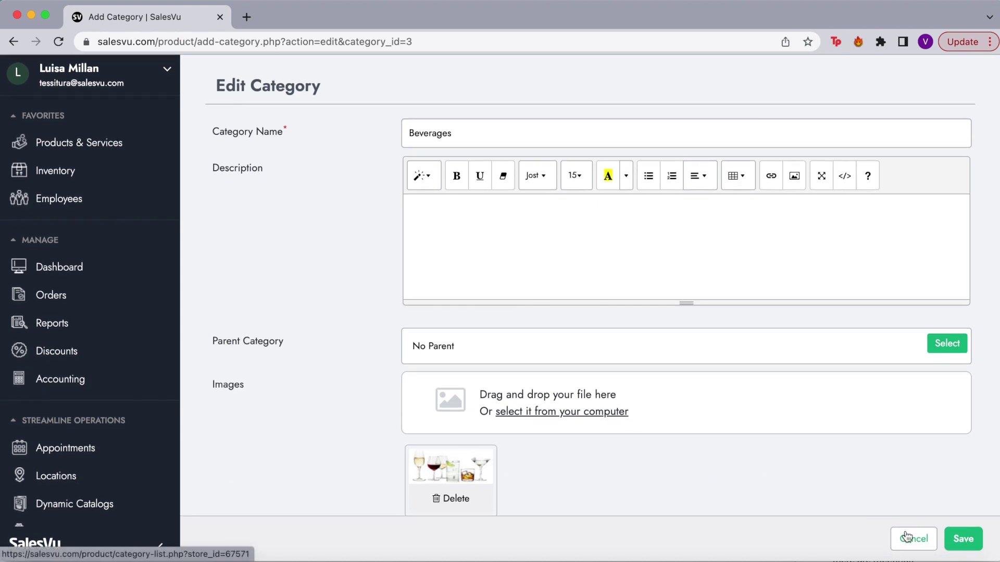
click(906, 536)
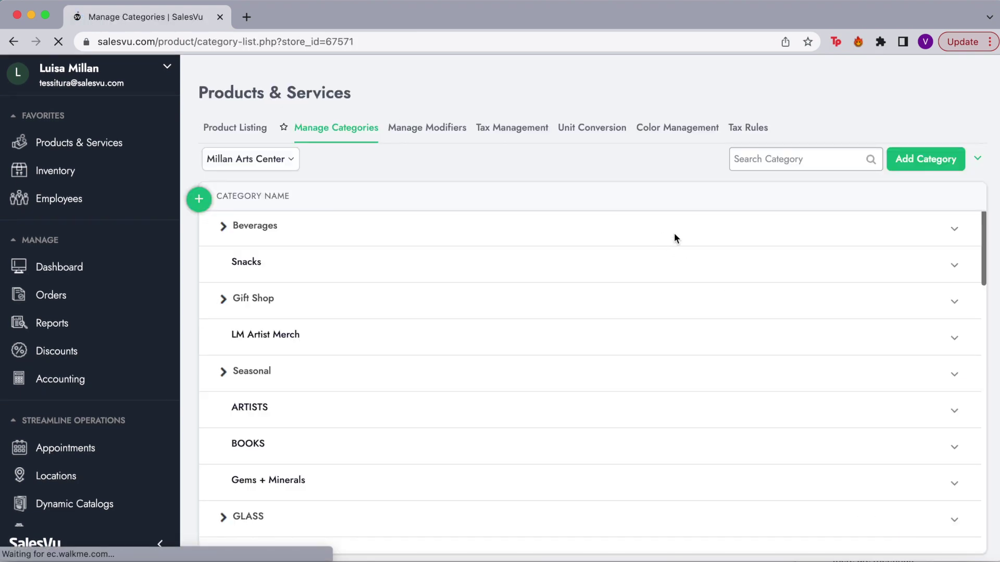
Dismiss the Beverages actions menu and return to the Product Listing tab.
click(955, 233)
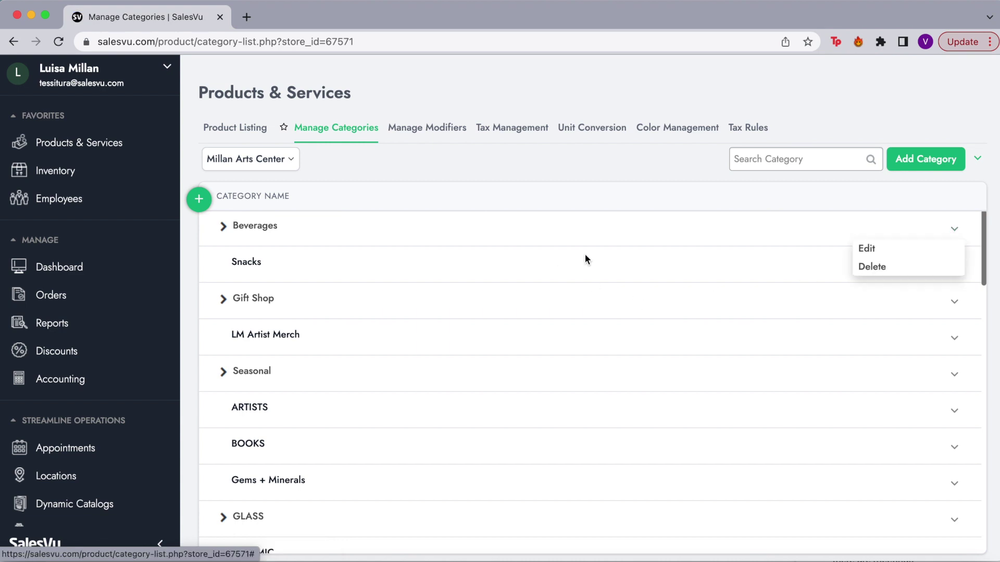
click(747, 234)
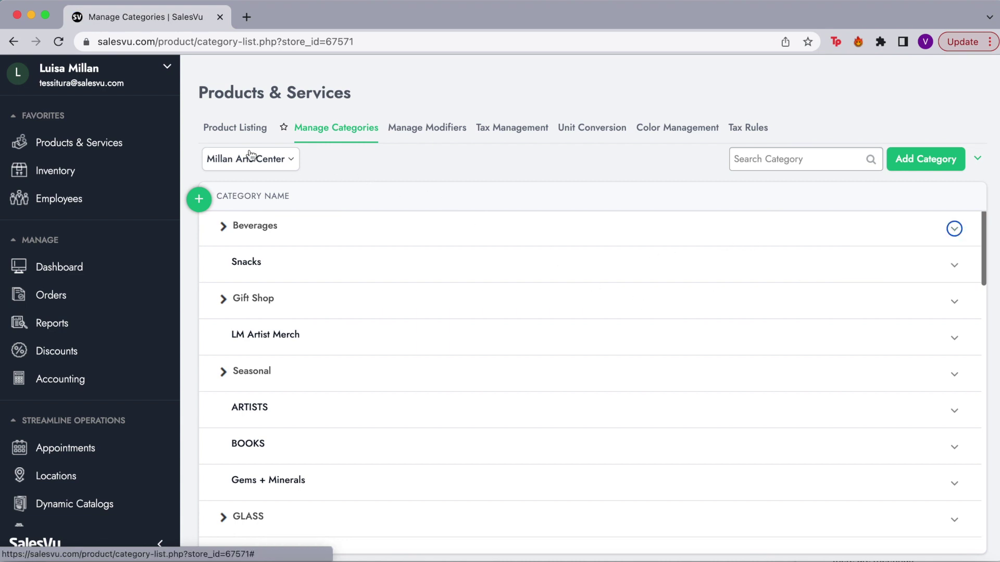
click(247, 131)
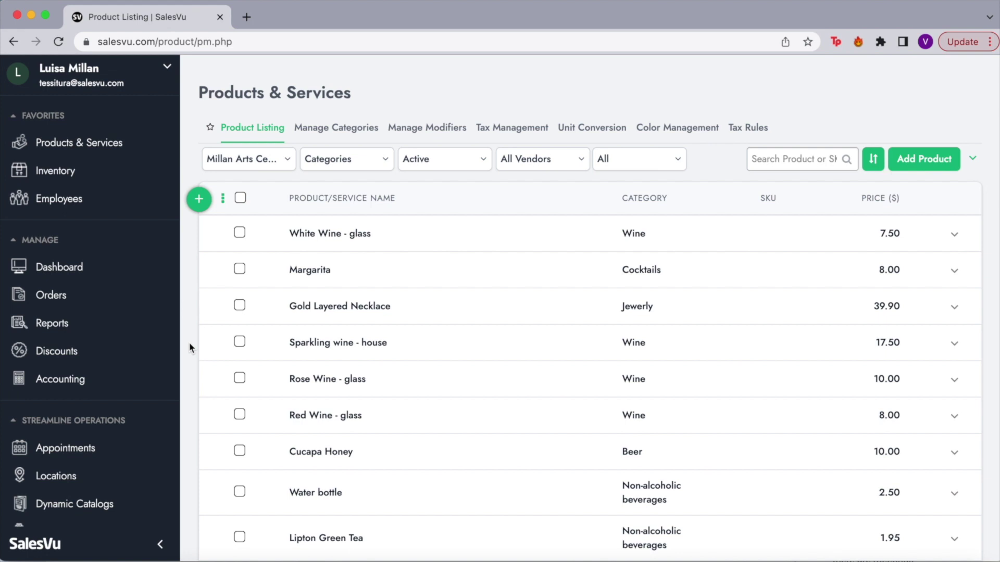
Choose Edit from the Margarita row's actions menu.
click(955, 271)
click(972, 278)
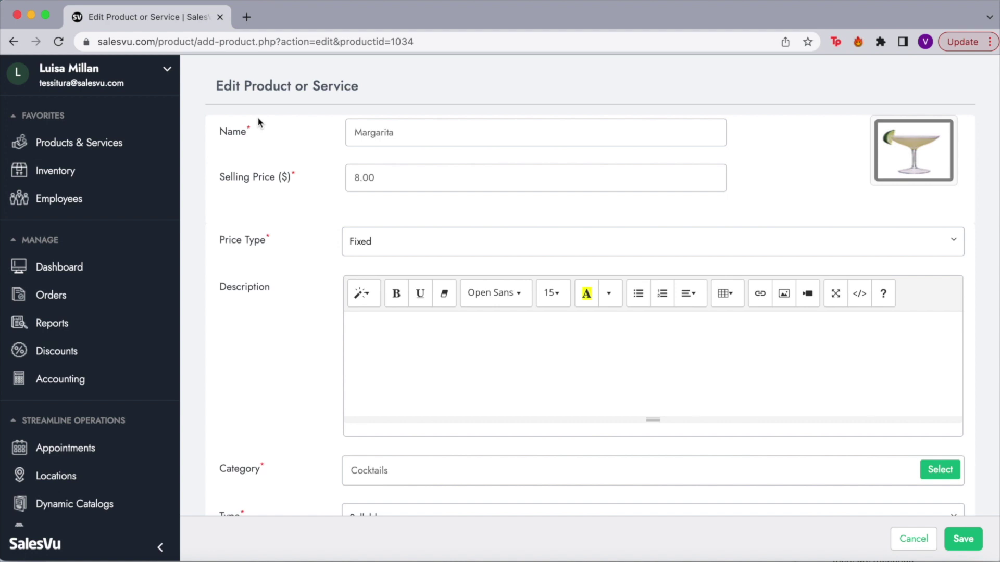
Set the Margarita colour to blue and show the product Type options.
click(912, 140)
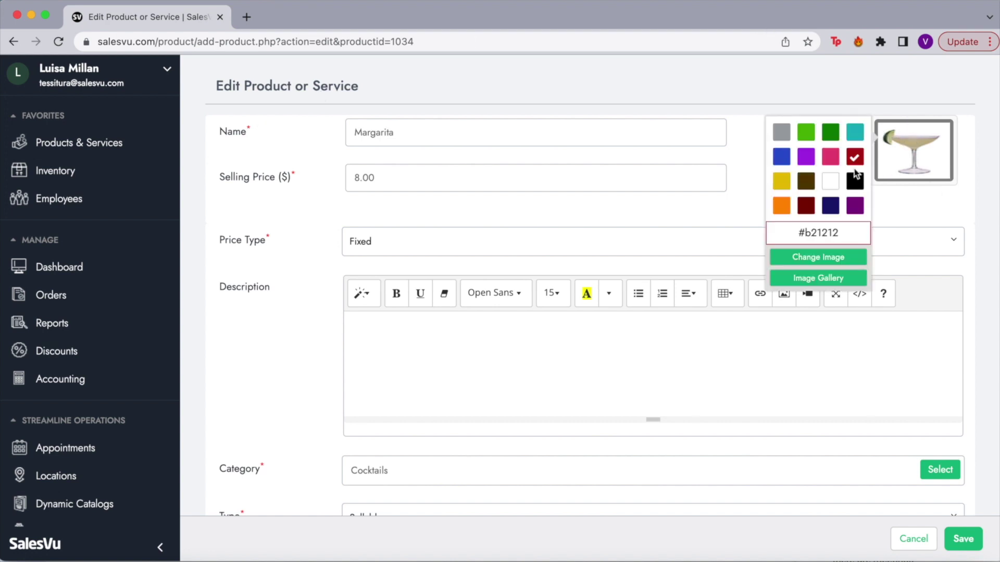
click(783, 168)
scroll(587, 310, down, 4)
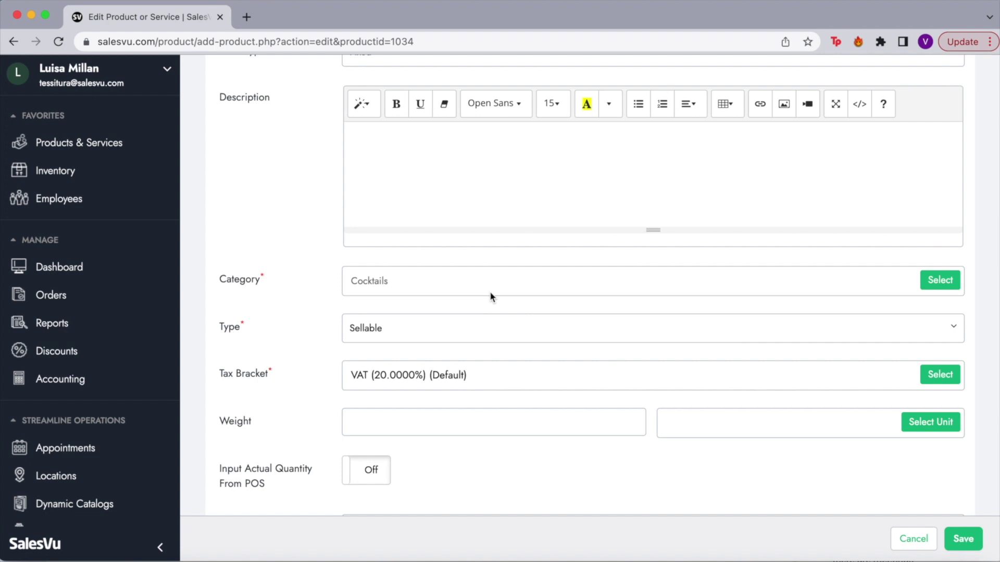
click(384, 327)
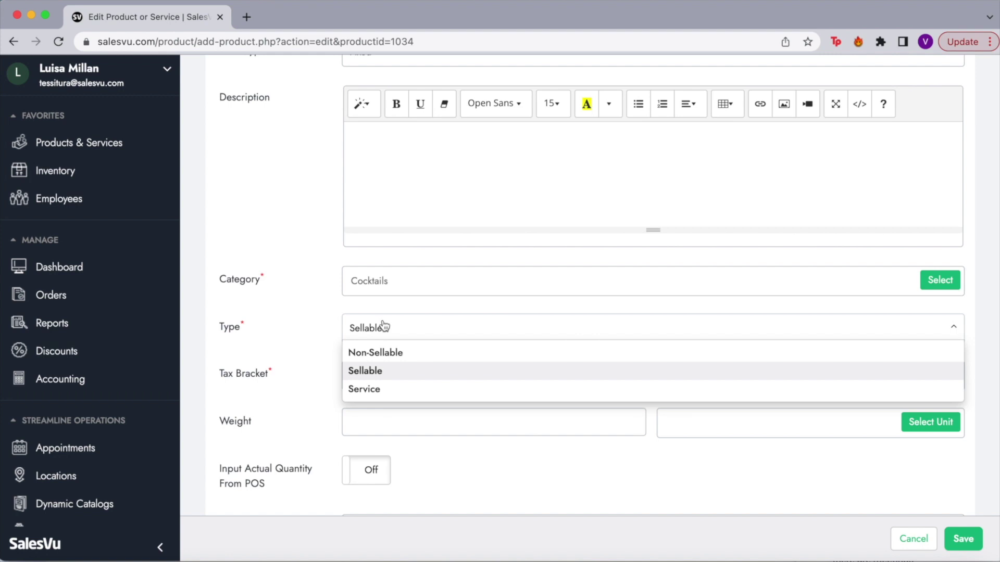
click(343, 327)
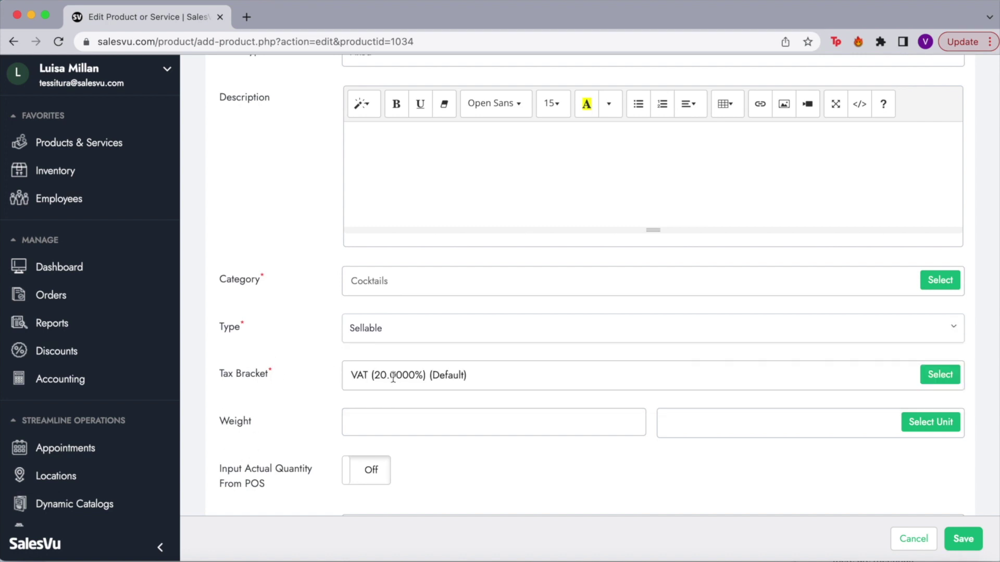
click(940, 375)
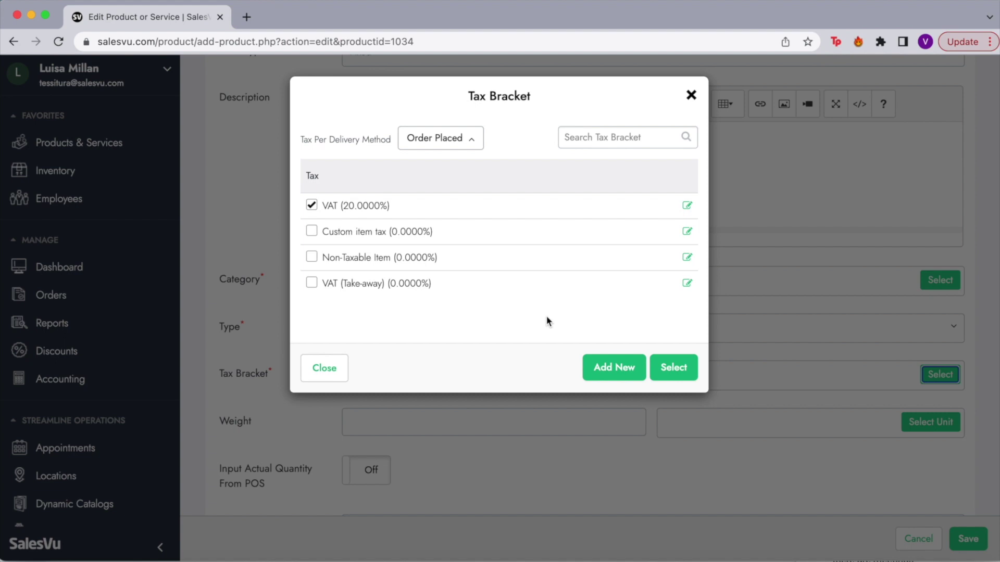
click(319, 376)
scroll(317, 447, down, 5)
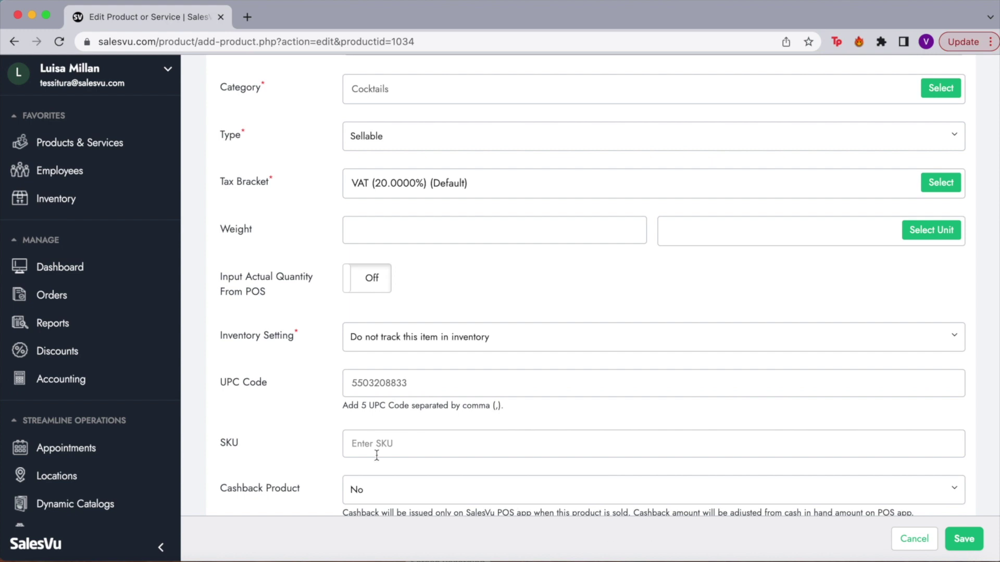
triple_click(310, 333)
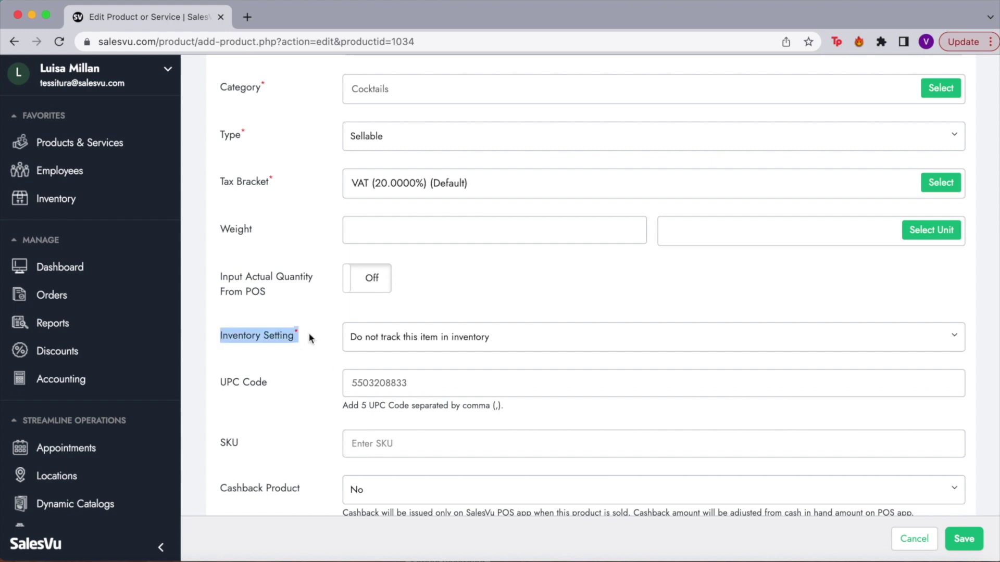
click(391, 346)
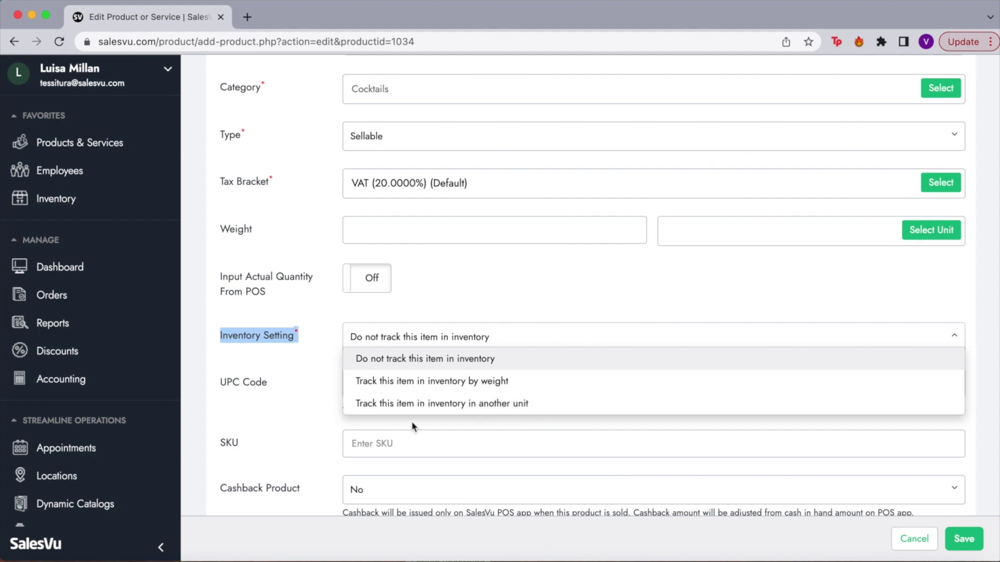
click(333, 345)
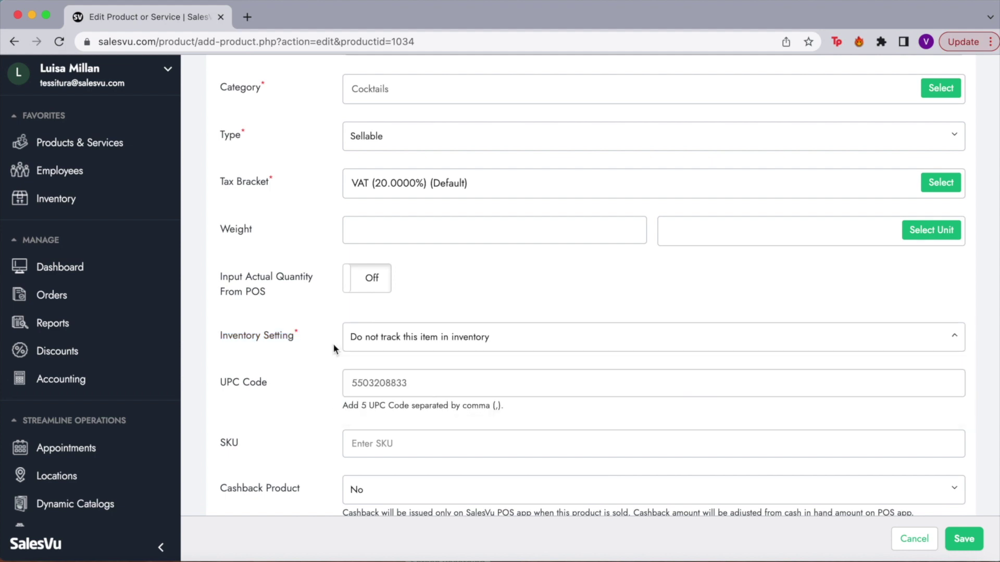
click(384, 346)
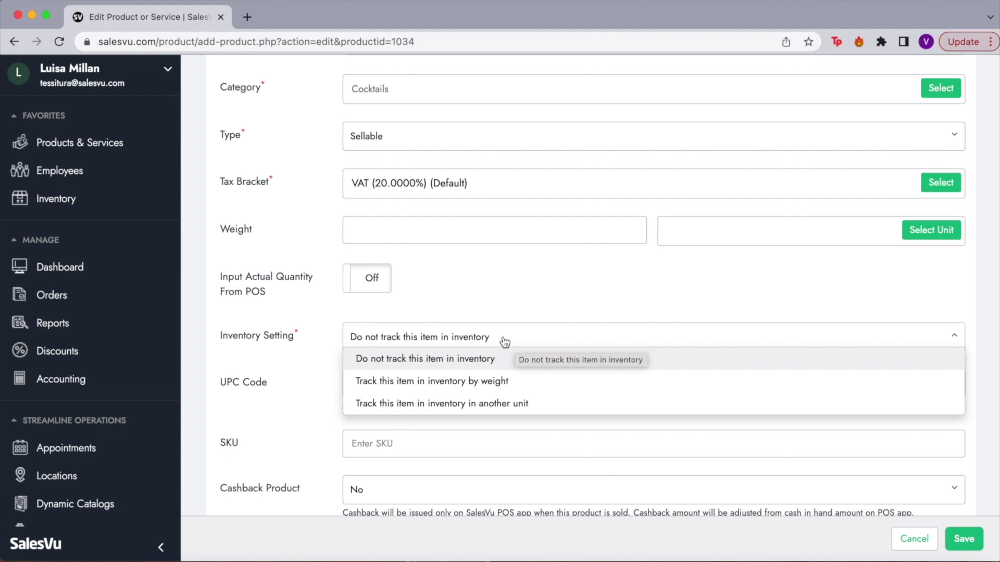
scroll(555, 381, down, 1)
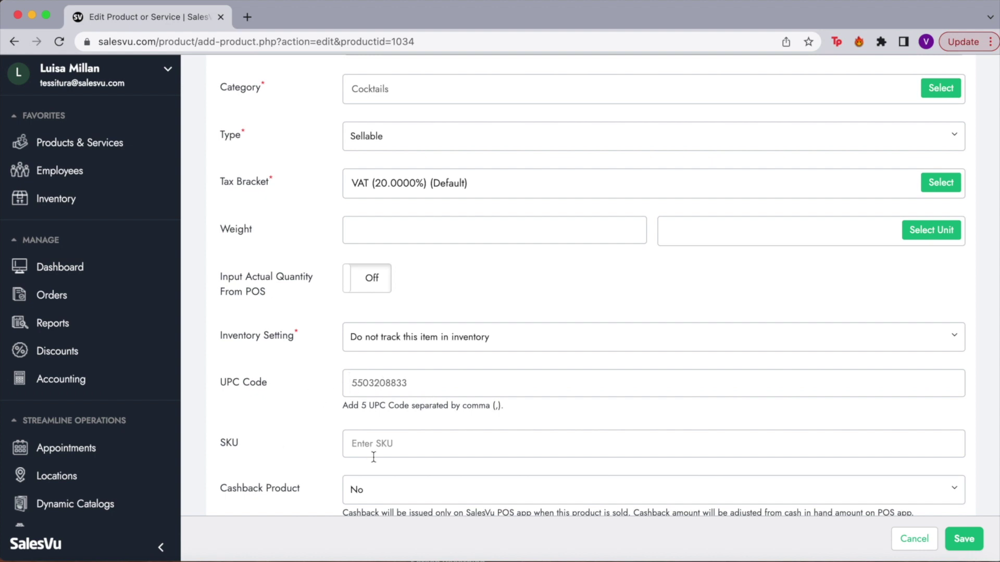
scroll(373, 457, down, 6)
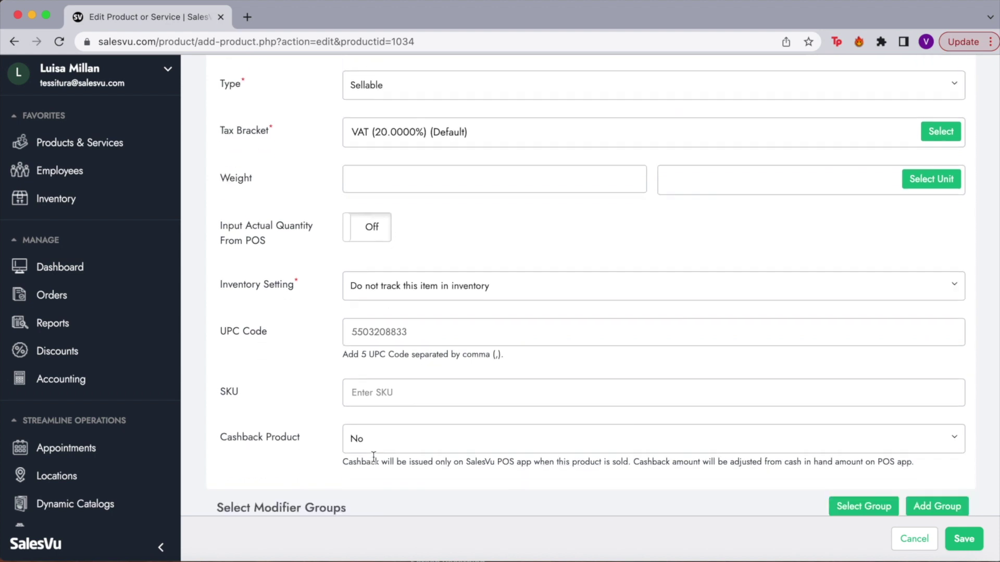
scroll(372, 456, down, 1)
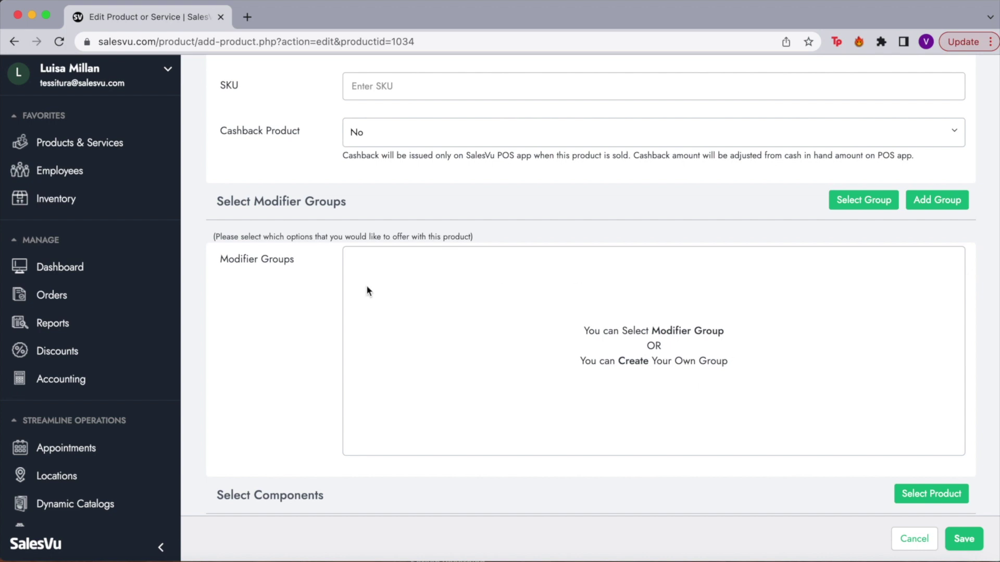
scroll(284, 319, down, 6)
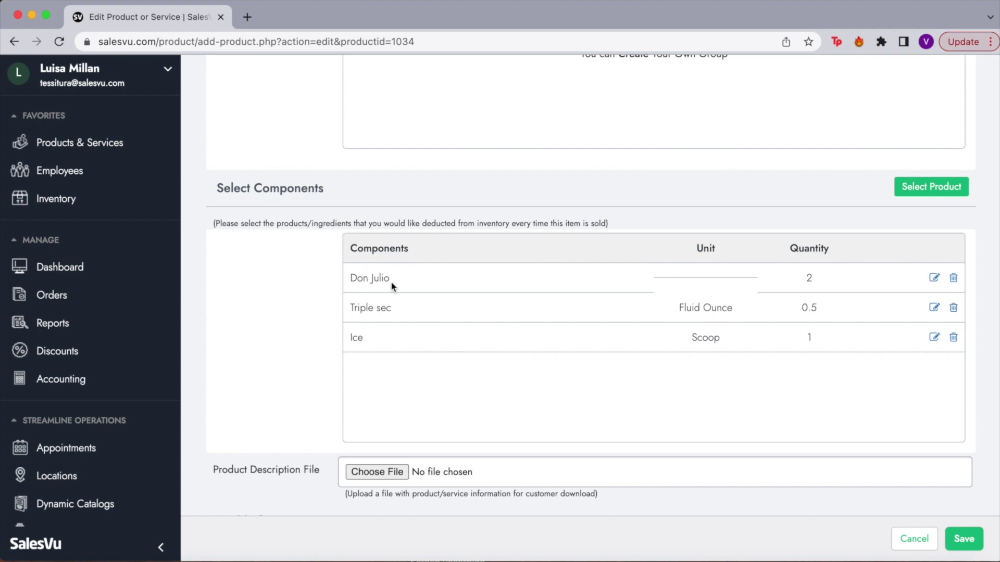
drag(381, 280, 357, 280)
click(395, 311)
double_click(369, 343)
drag(697, 337, 735, 342)
click(835, 337)
Save the Margarita edits from the bottom of the Edit Product page.
scroll(269, 340, down, 6)
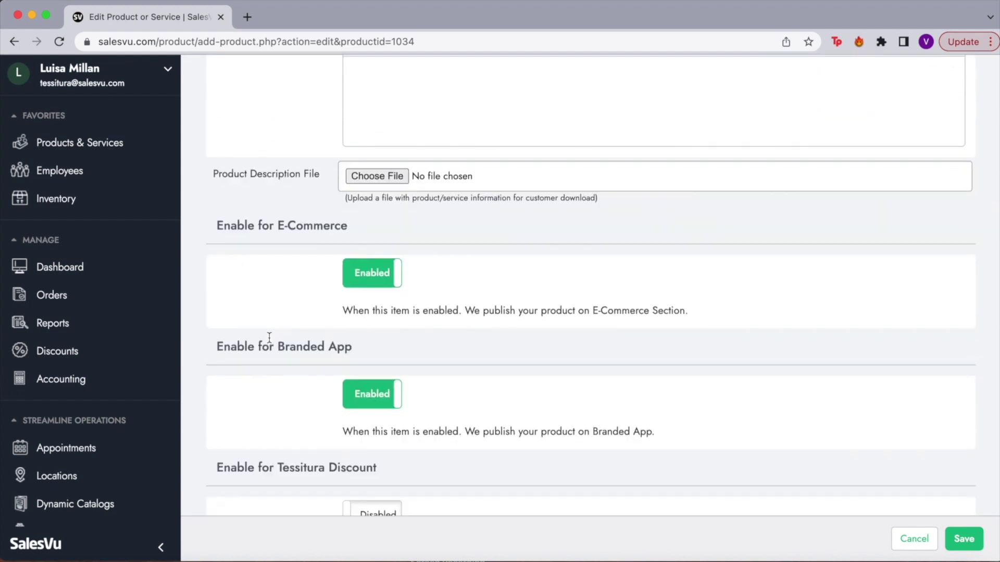
scroll(233, 433, down, 1)
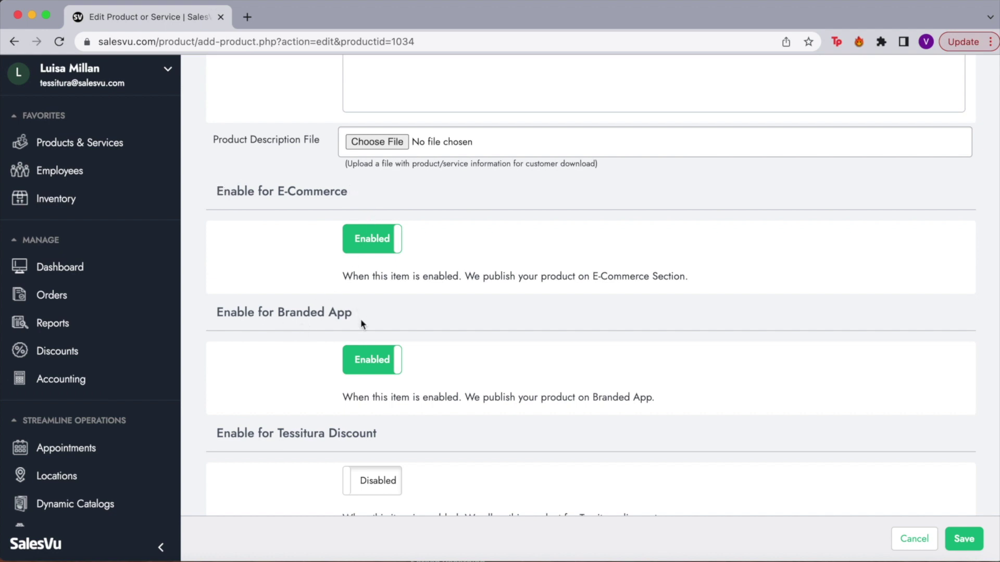
scroll(370, 446, down, 3)
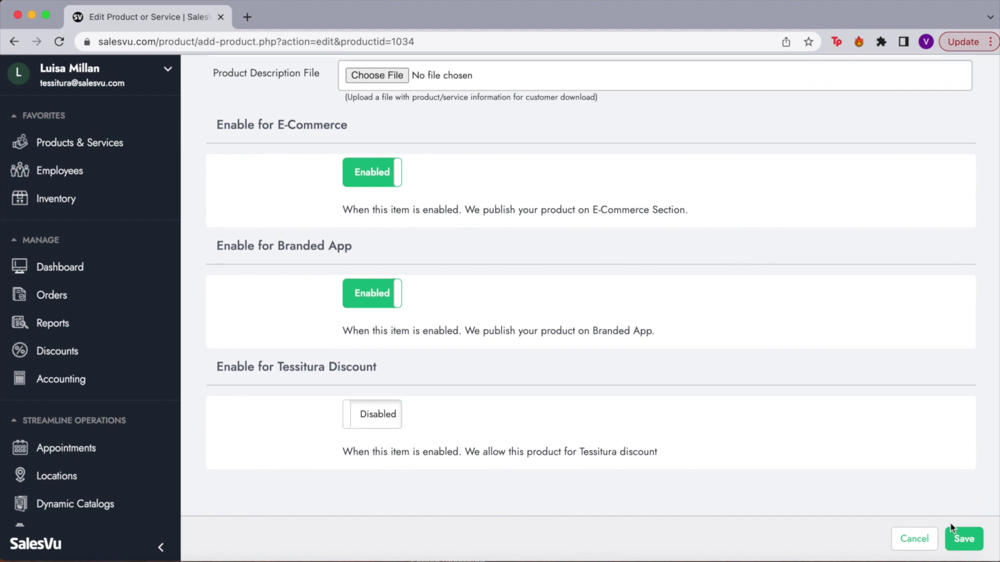
click(925, 539)
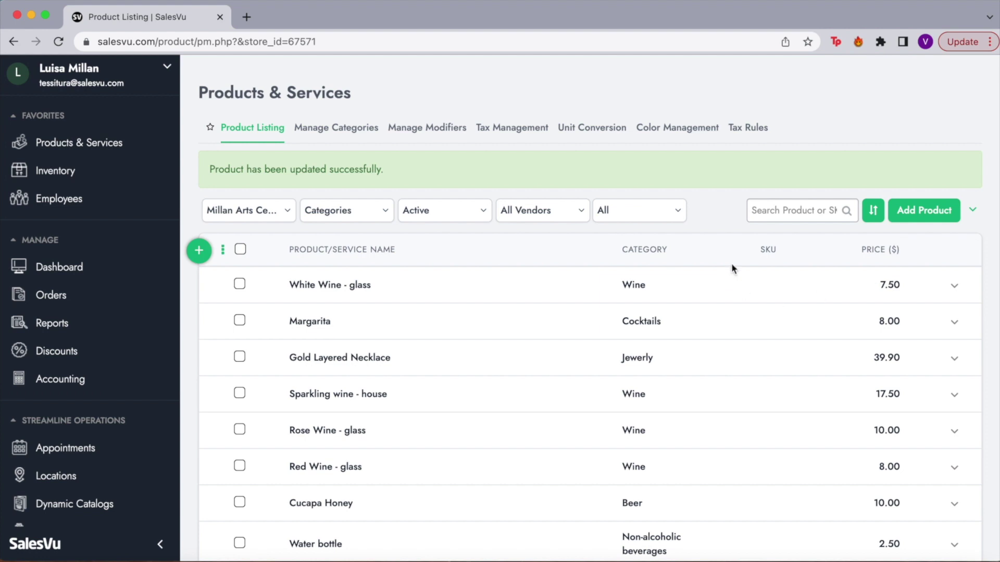
click(969, 211)
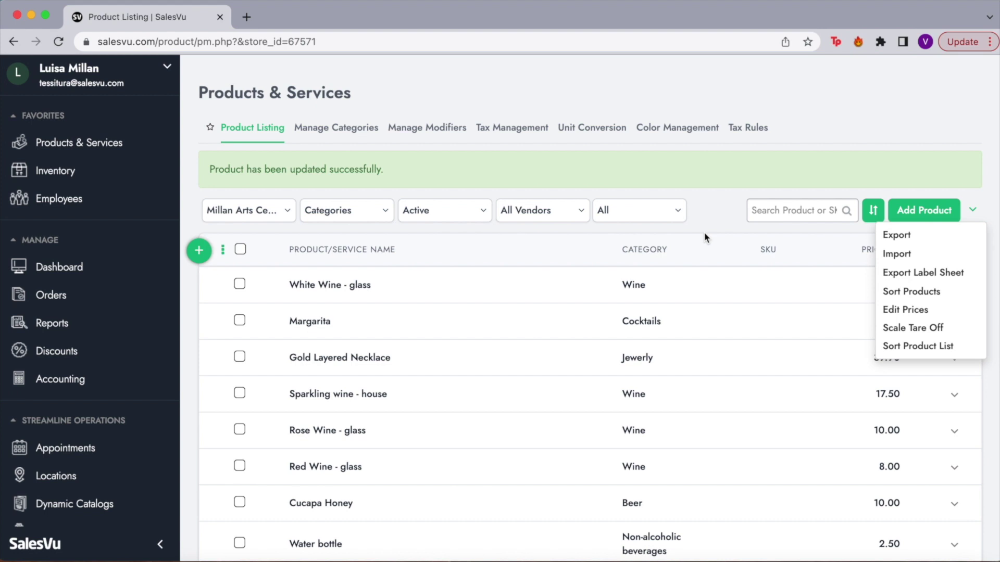
click(973, 214)
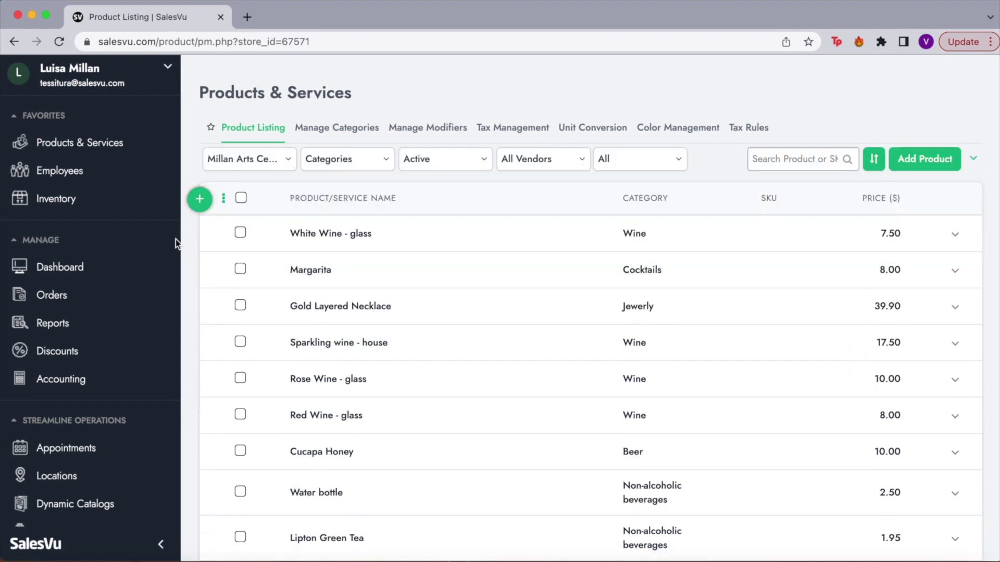
Open Employees and scroll the 14-employee list, highlighting a manager's role and the admin entry.
click(92, 176)
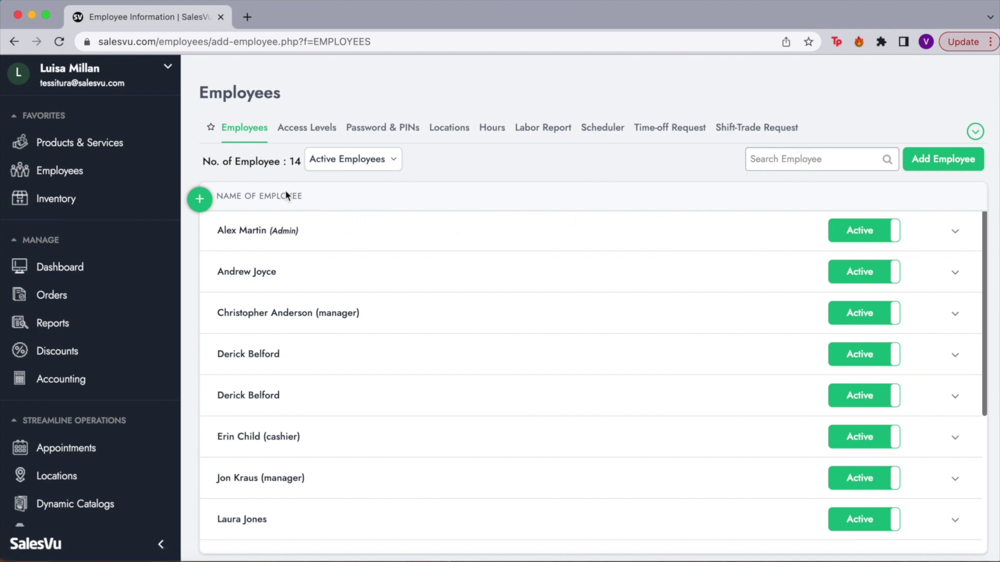
scroll(288, 337, down, 3)
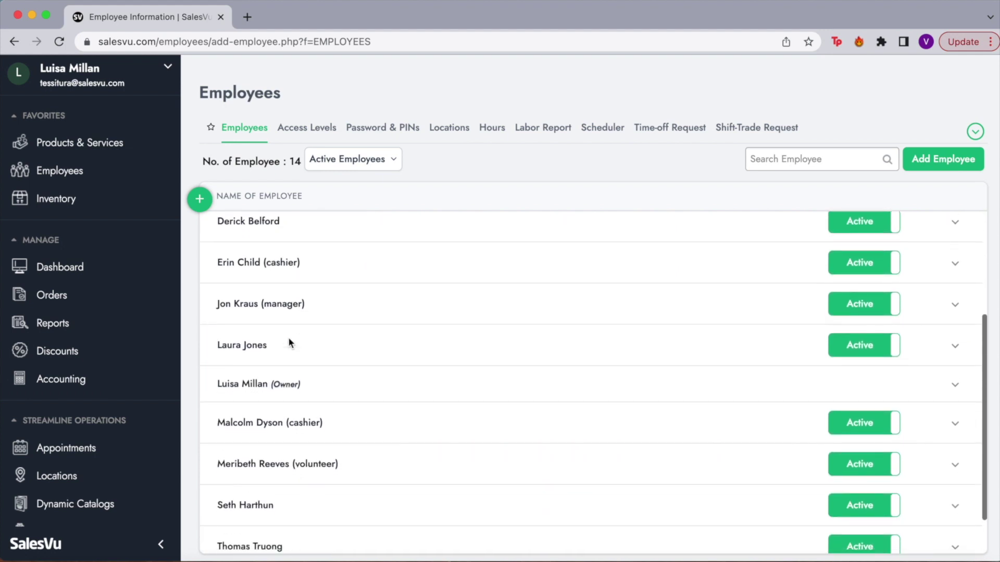
scroll(290, 342, down, 1)
scroll(290, 344, up, 3)
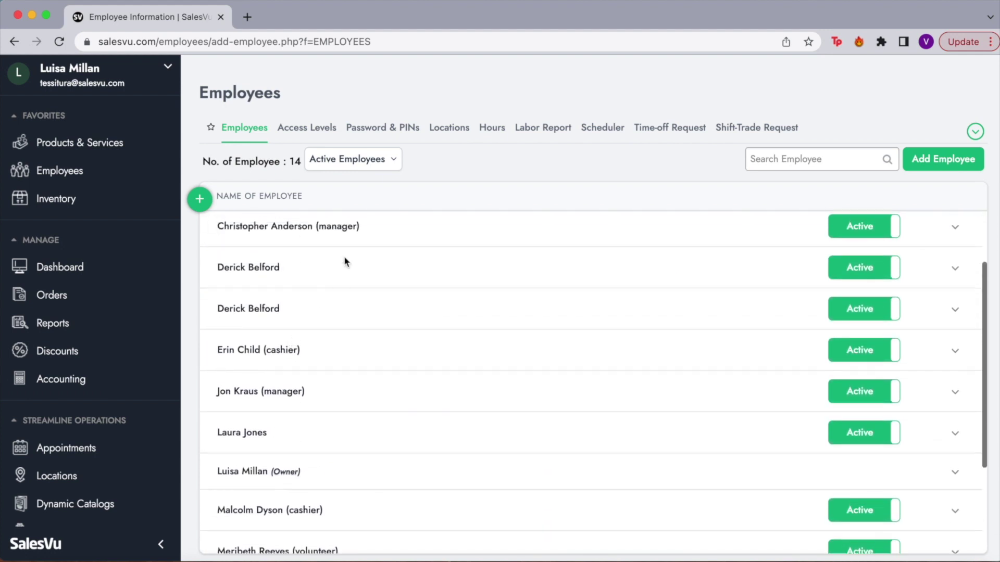
drag(367, 229, 327, 230)
scroll(329, 343, down, 1)
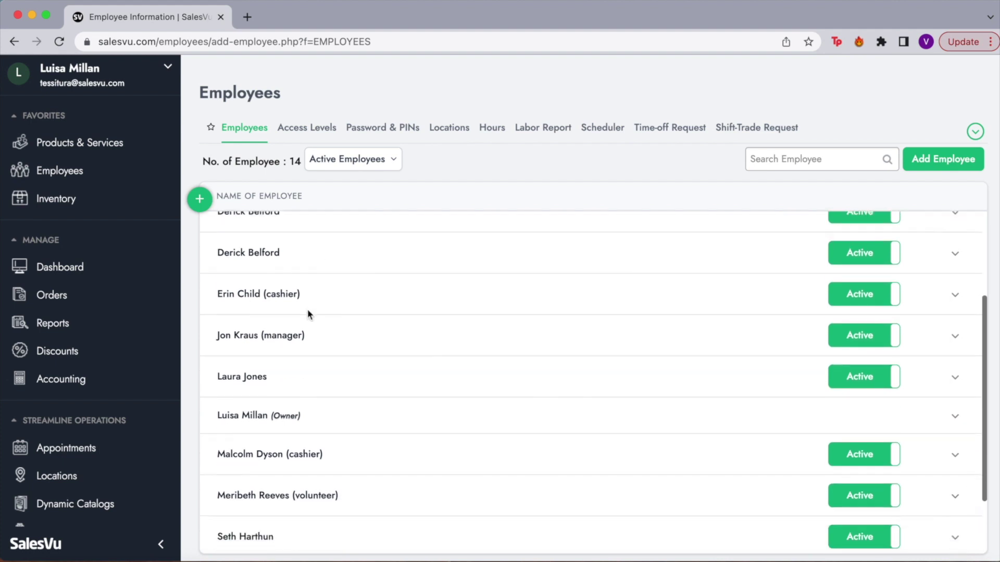
scroll(331, 434, down, 2)
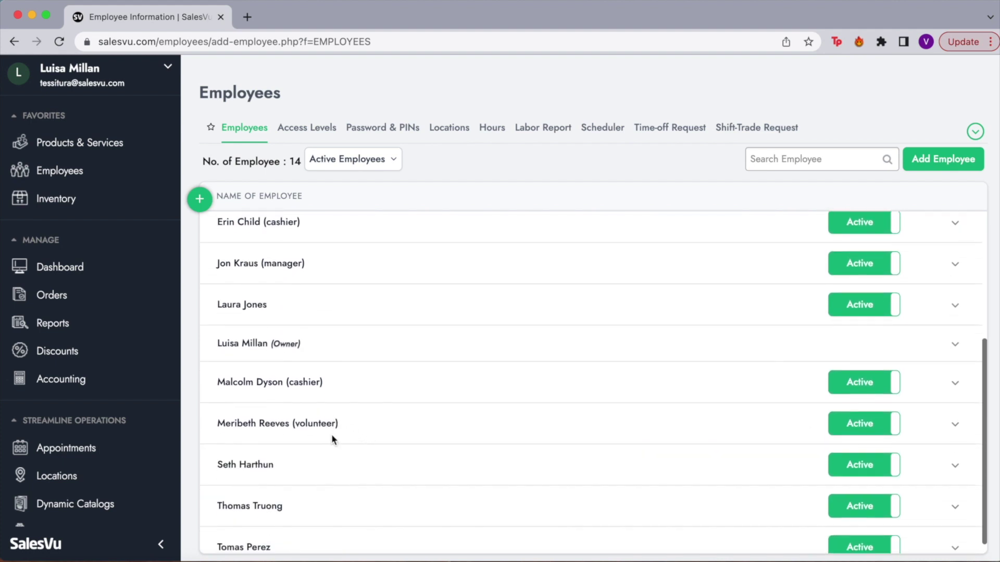
scroll(331, 439, down, 1)
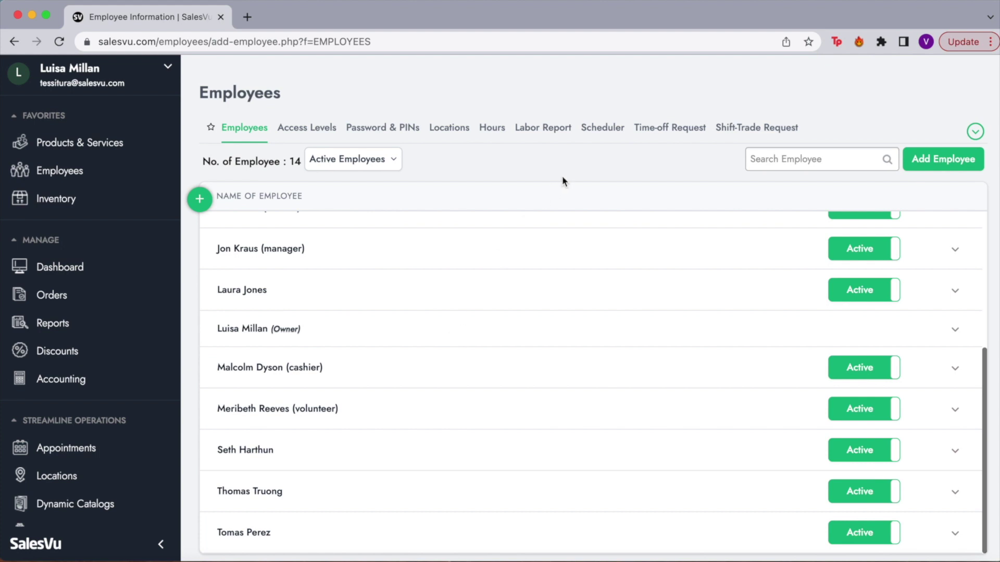
scroll(561, 256, up, 5)
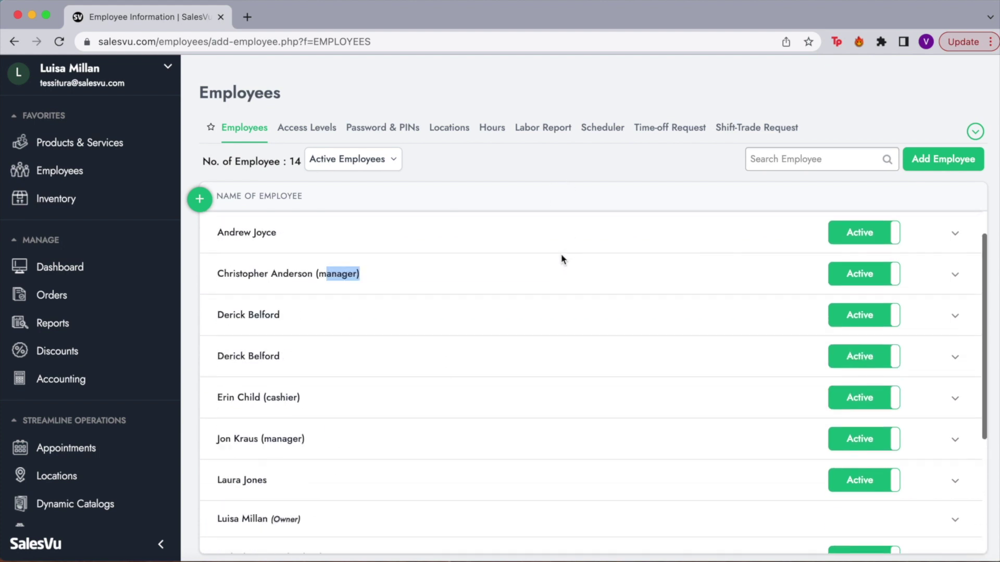
drag(221, 233, 317, 227)
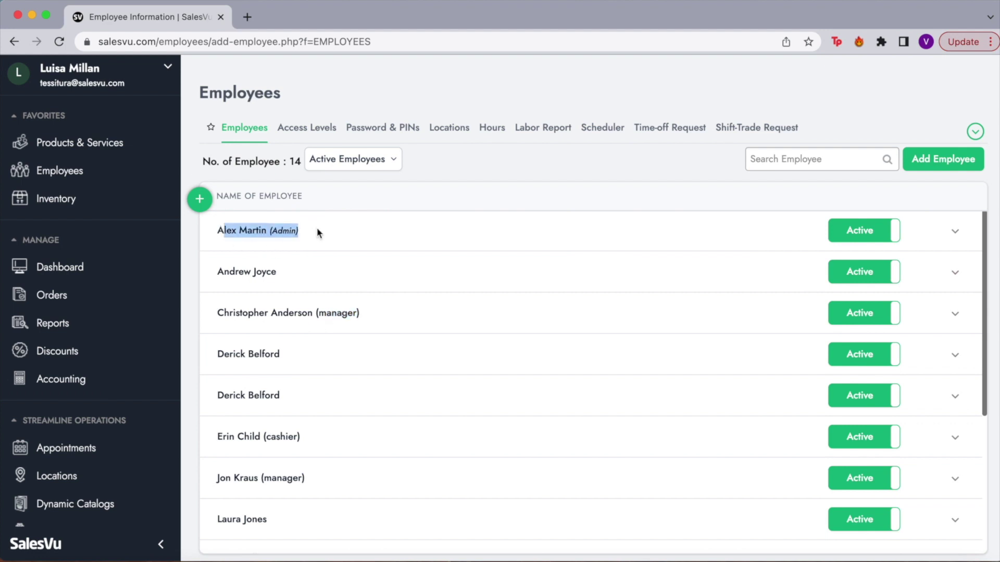
Open the admin employee's Edit Employee form and leave the Primary Phone field empty.
click(955, 234)
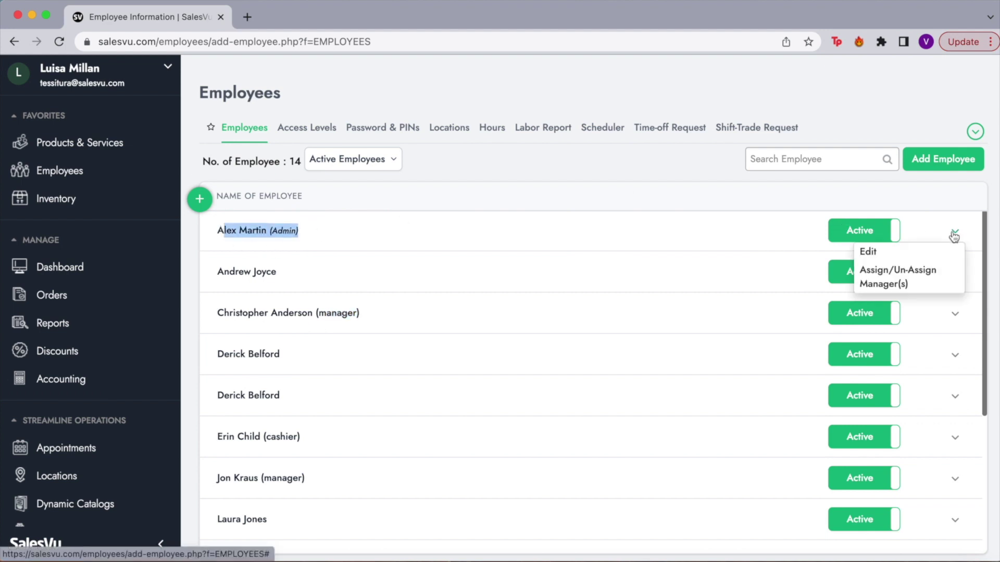
click(874, 252)
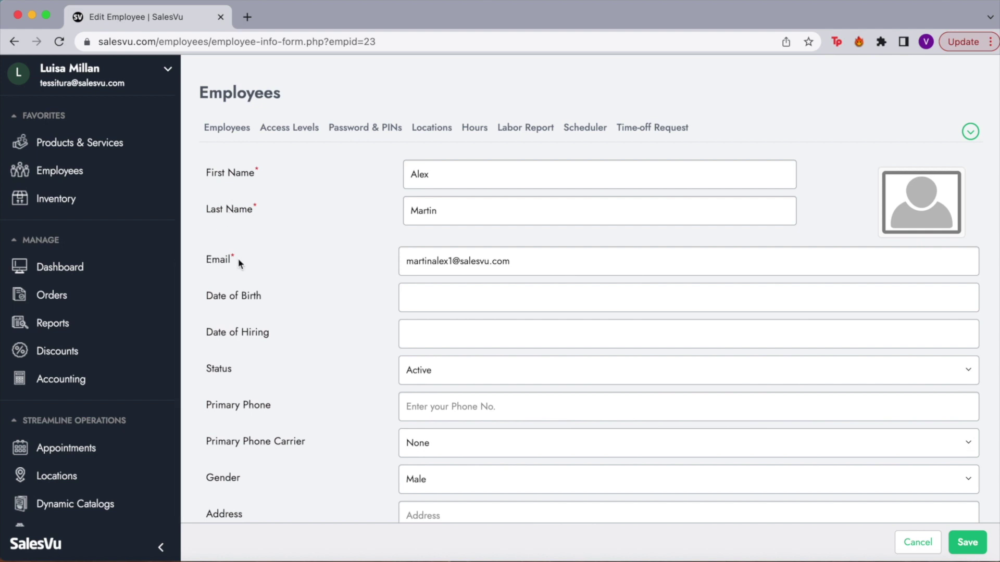
mouse_move(911, 204)
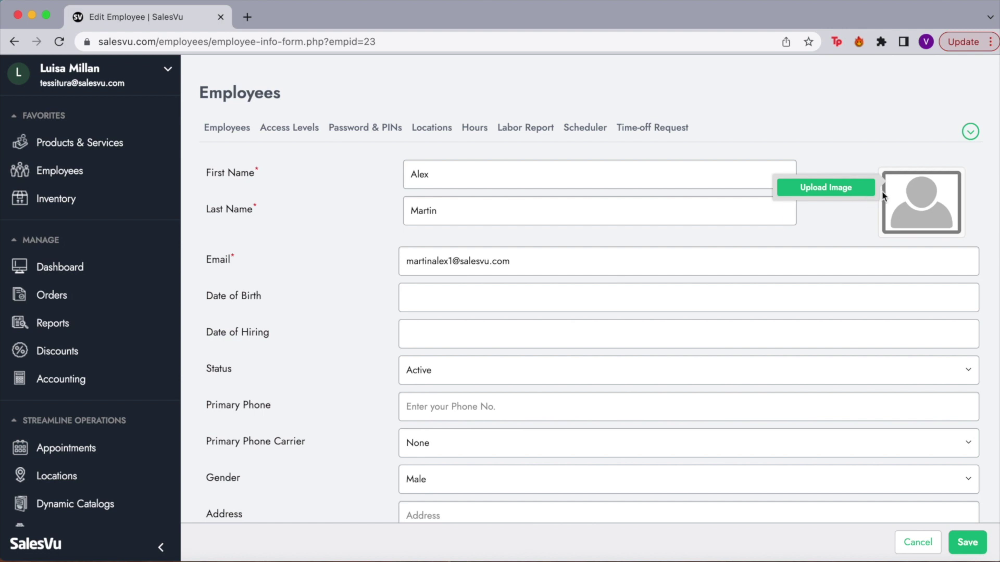
scroll(321, 319, down, 1)
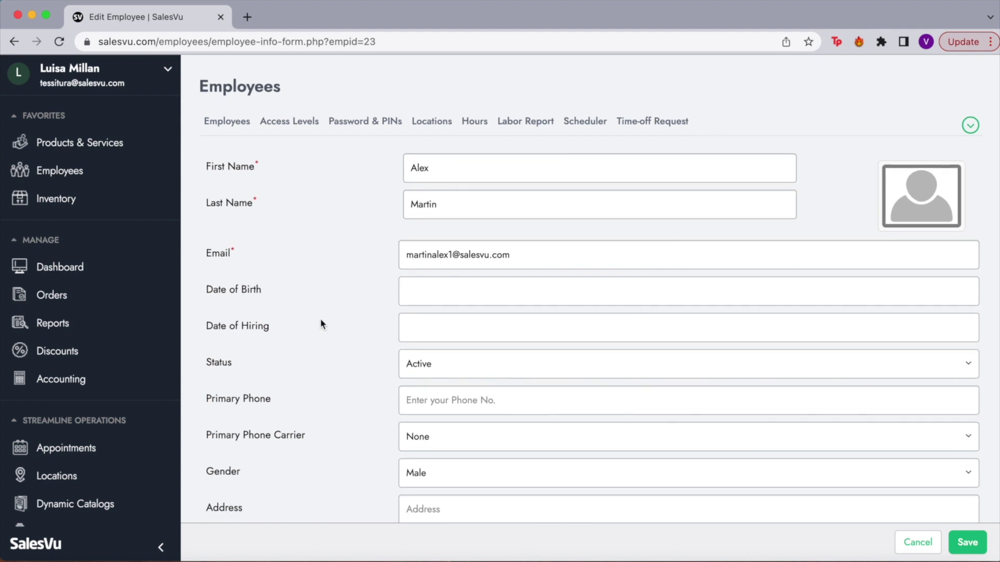
scroll(260, 356, down, 5)
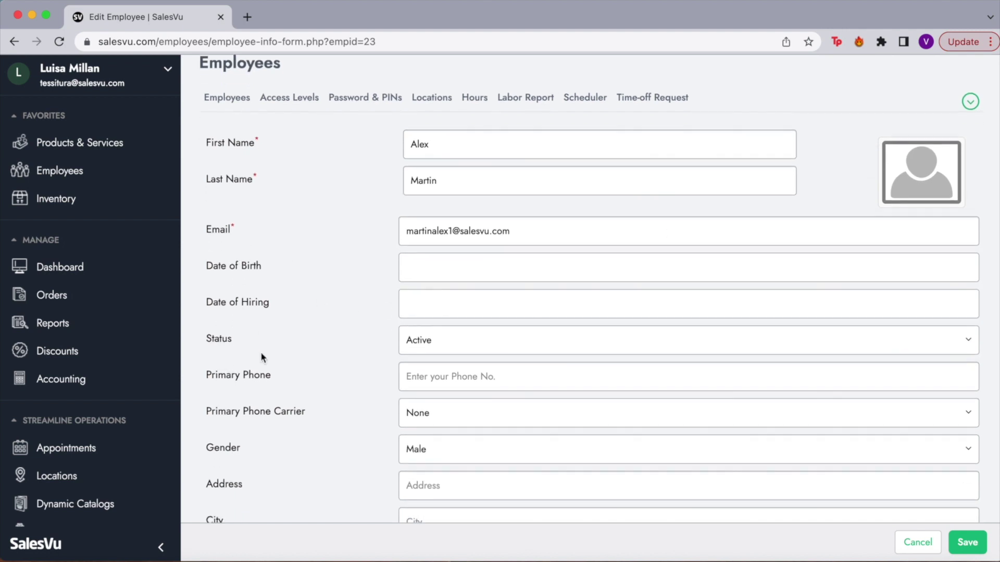
drag(272, 250, 215, 249)
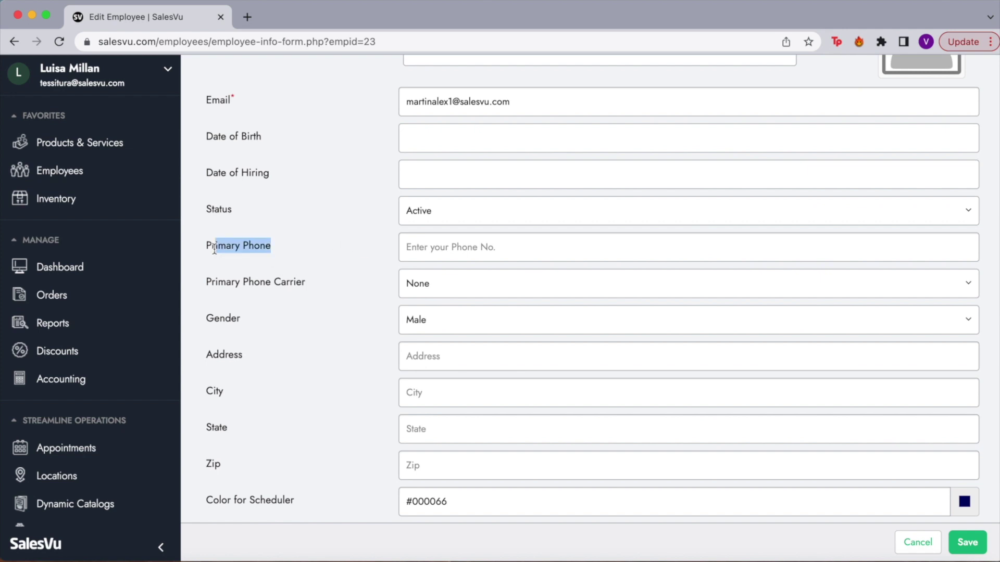
click(518, 247)
click(338, 257)
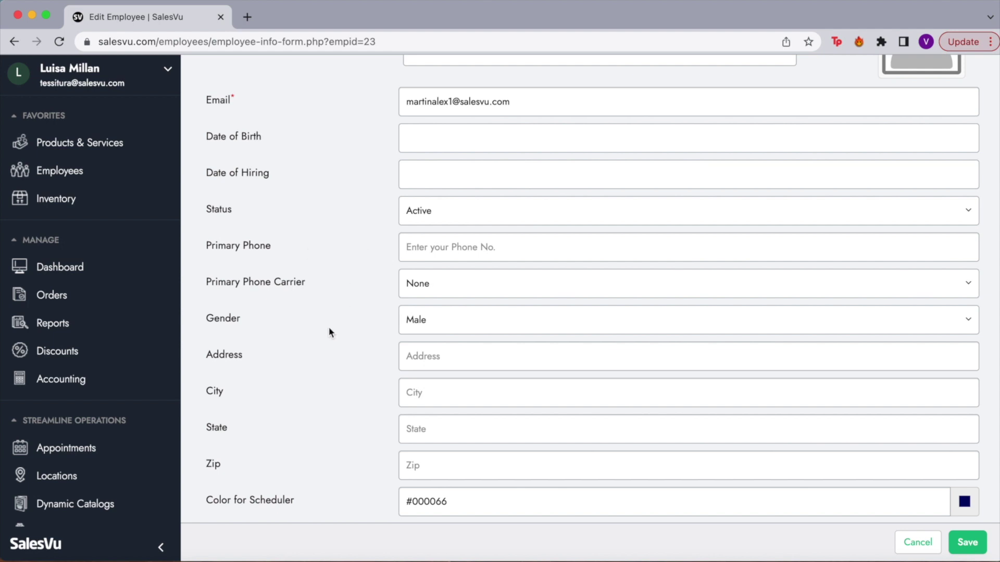
Check the Role and Employee Type dropdowns, keeping Managers and Admin unchanged.
scroll(315, 348, down, 5)
scroll(315, 347, down, 1)
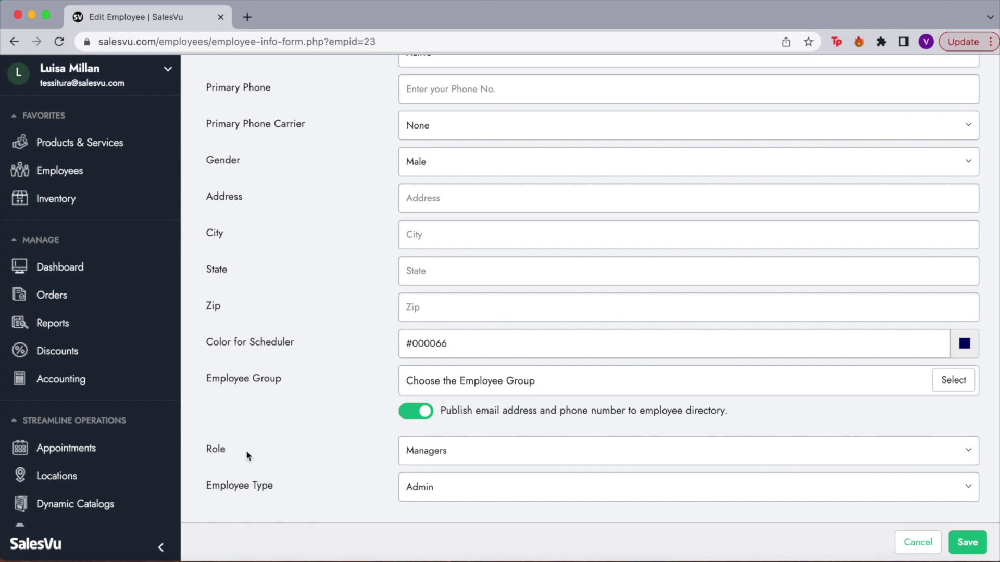
click(470, 458)
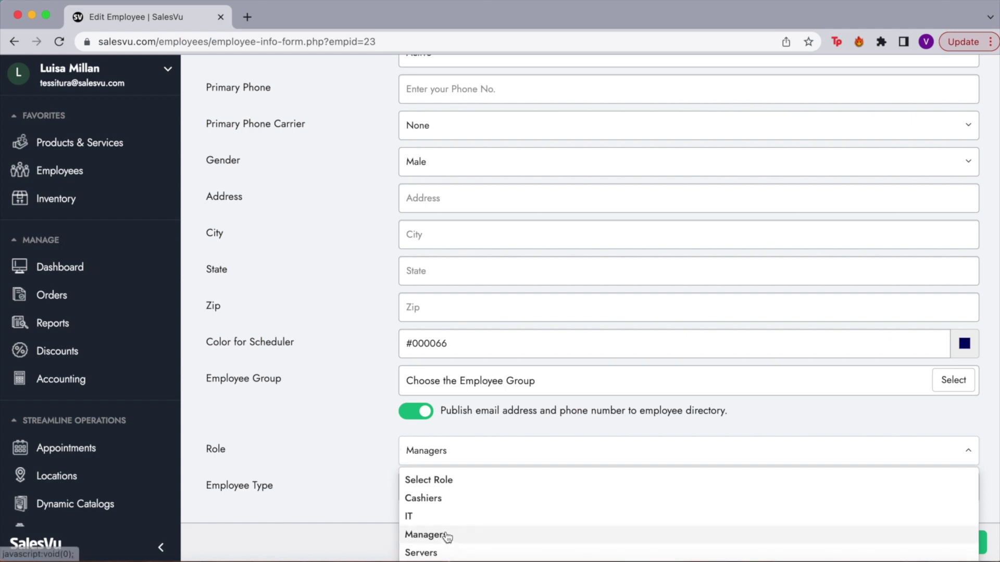
click(352, 452)
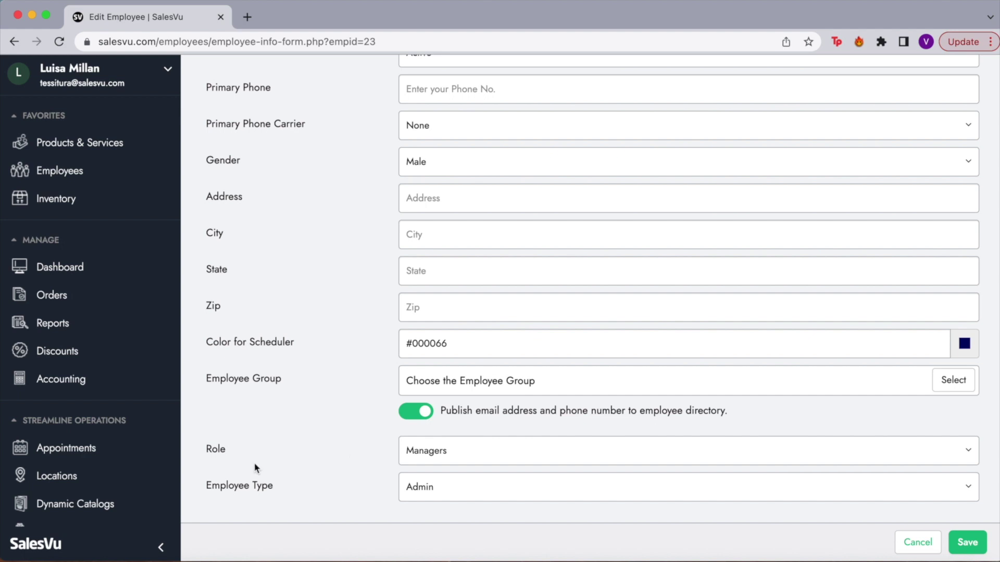
click(509, 483)
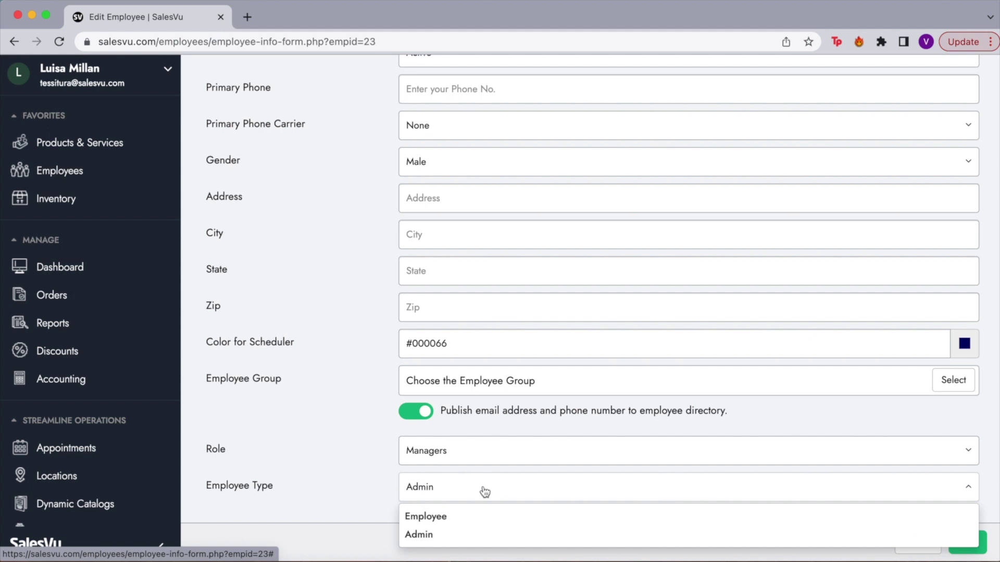
click(390, 489)
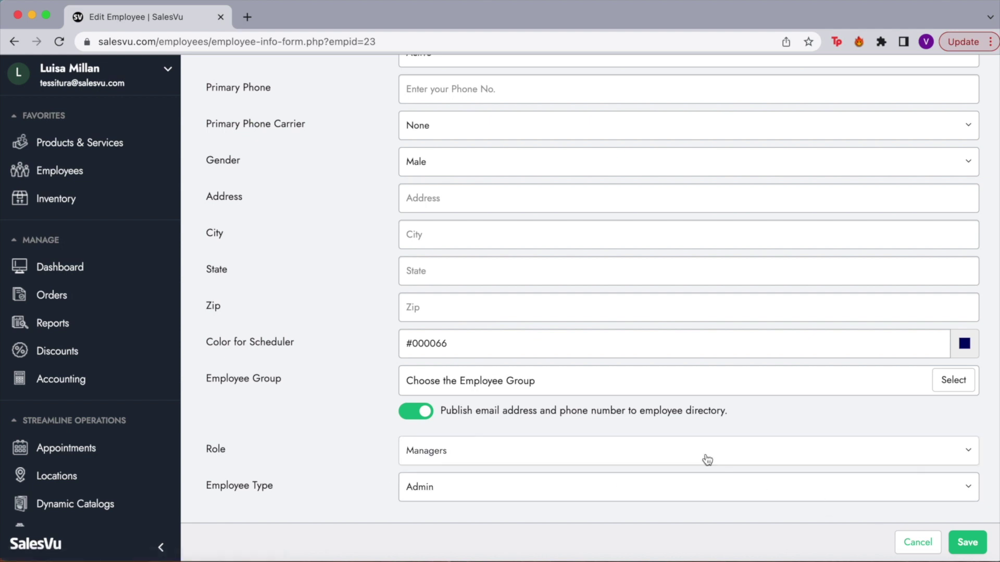
scroll(706, 460, up, 10)
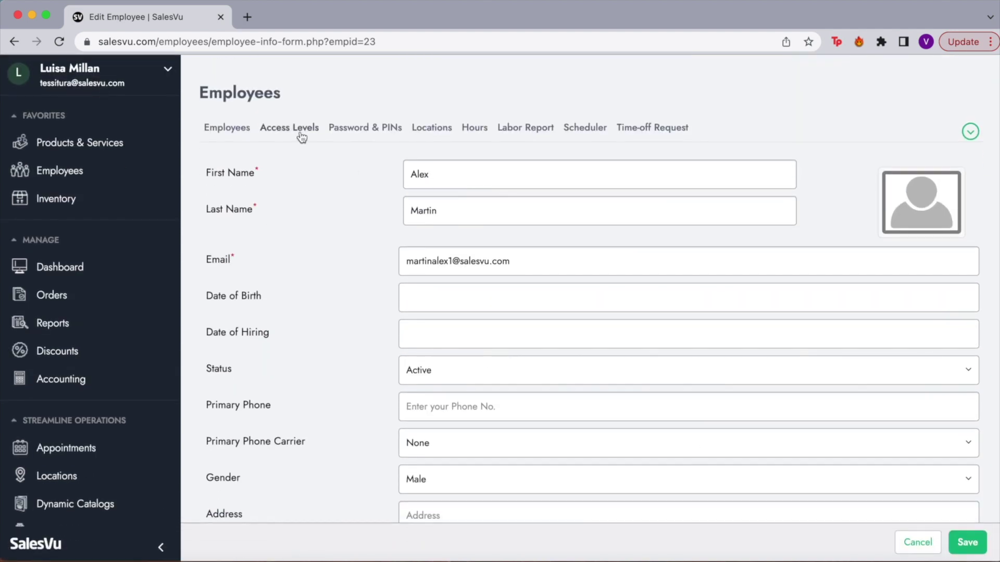
Open the Managers role's web access permissions from the Access Levels list.
click(301, 137)
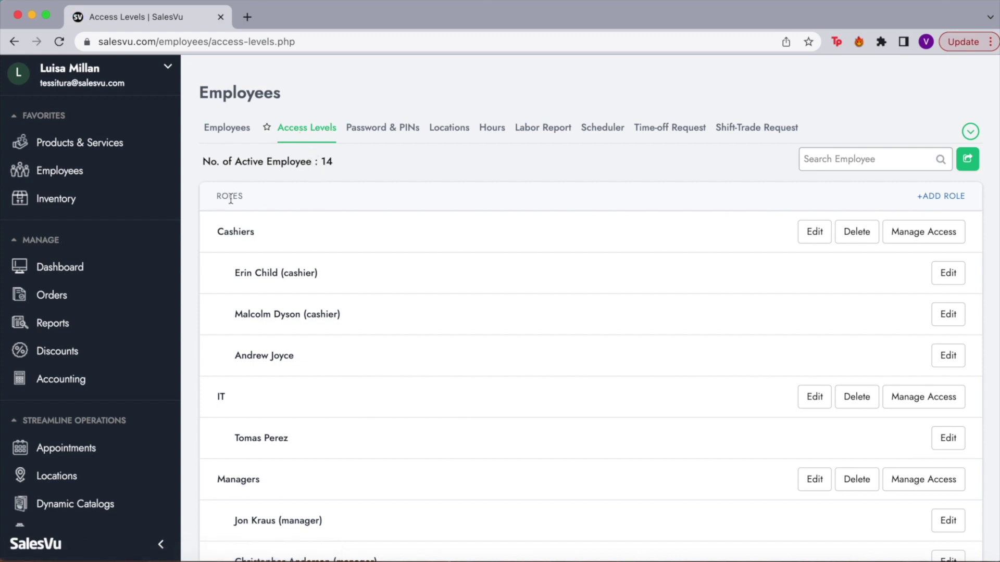
scroll(232, 386, down, 3)
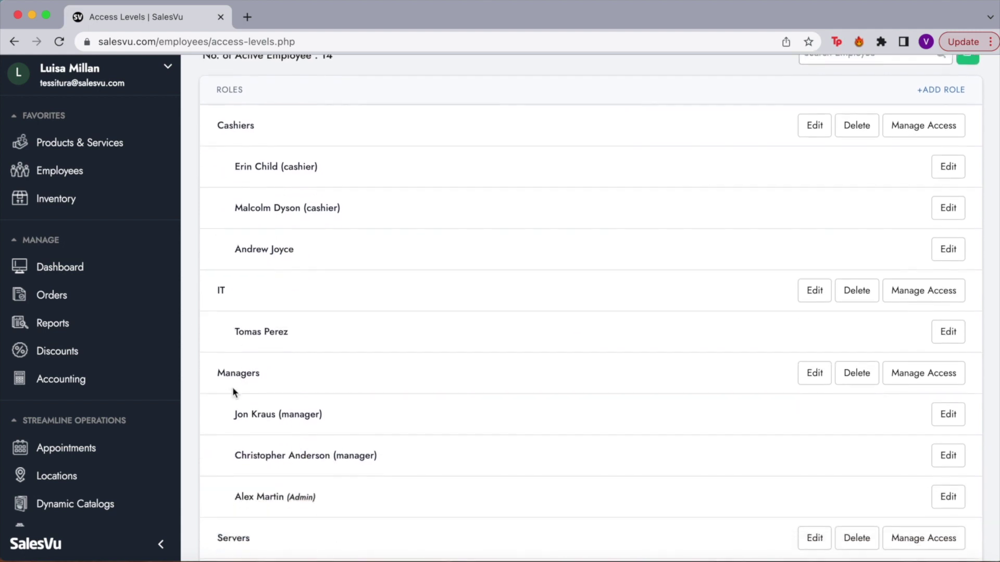
scroll(256, 413, down, 3)
scroll(255, 413, up, 5)
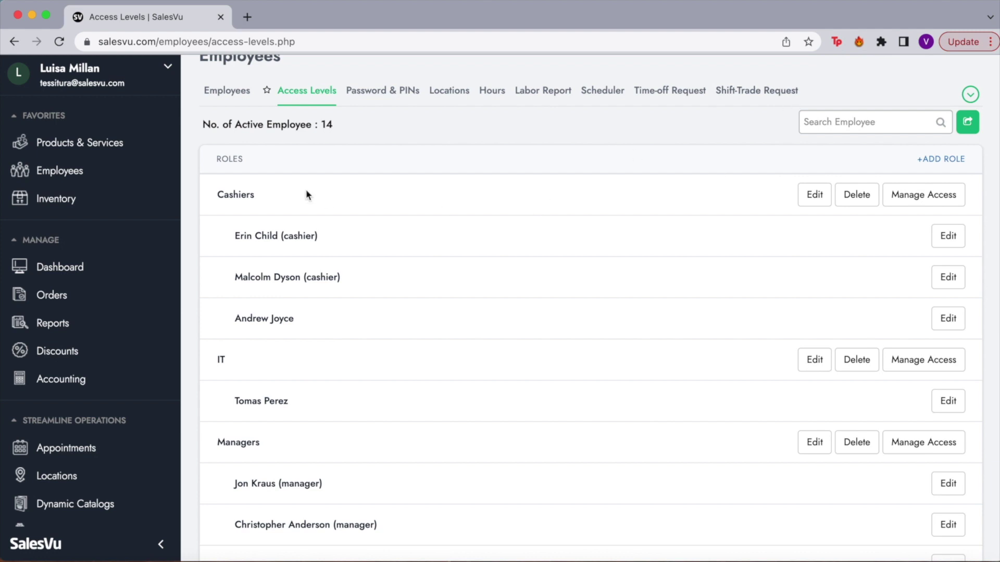
scroll(375, 412, down, 5)
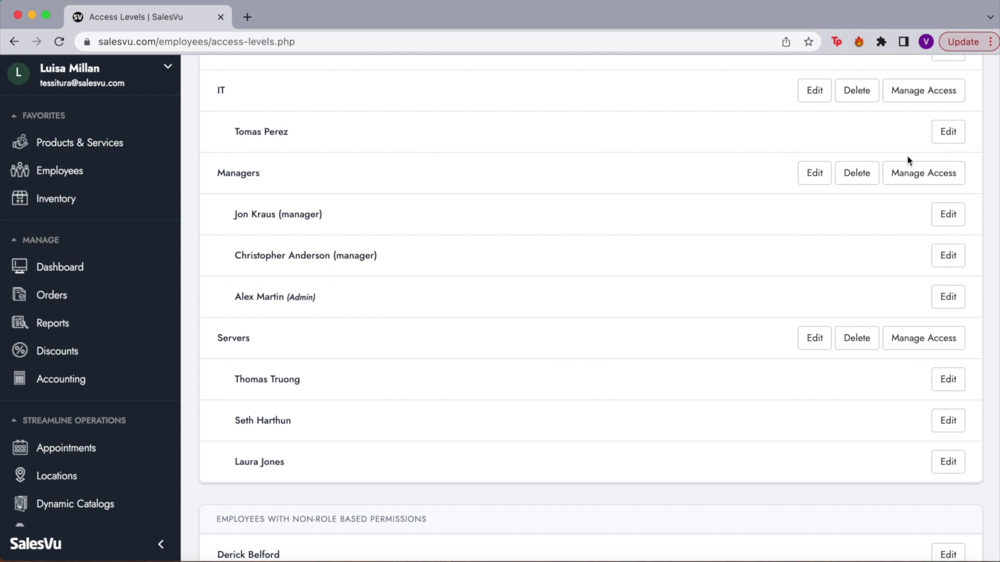
click(915, 180)
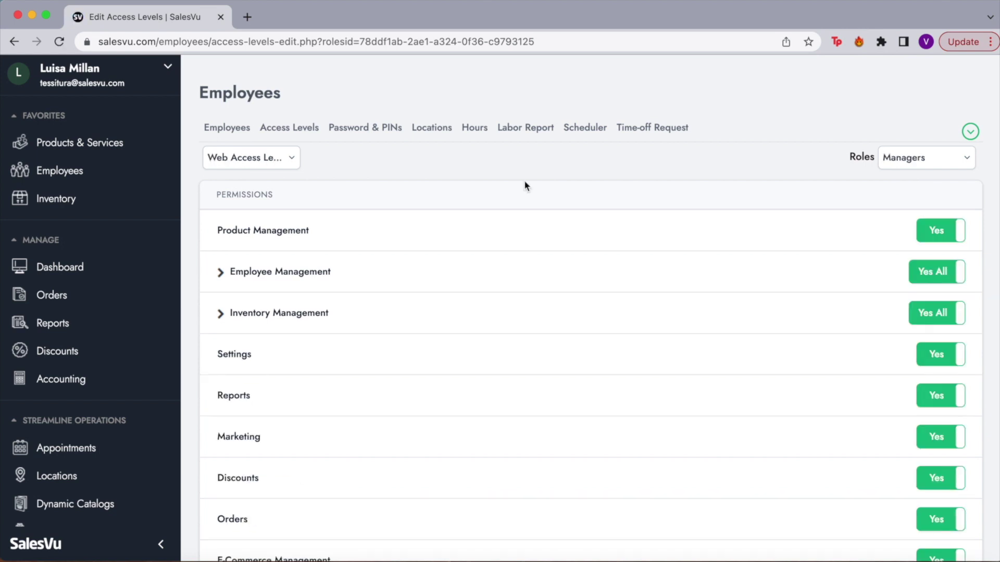
click(286, 158)
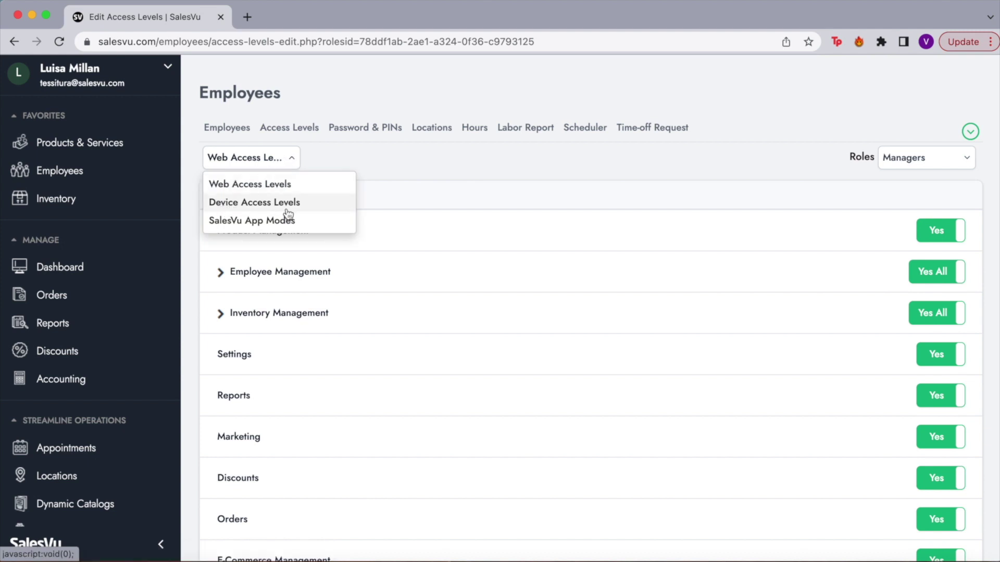
click(424, 165)
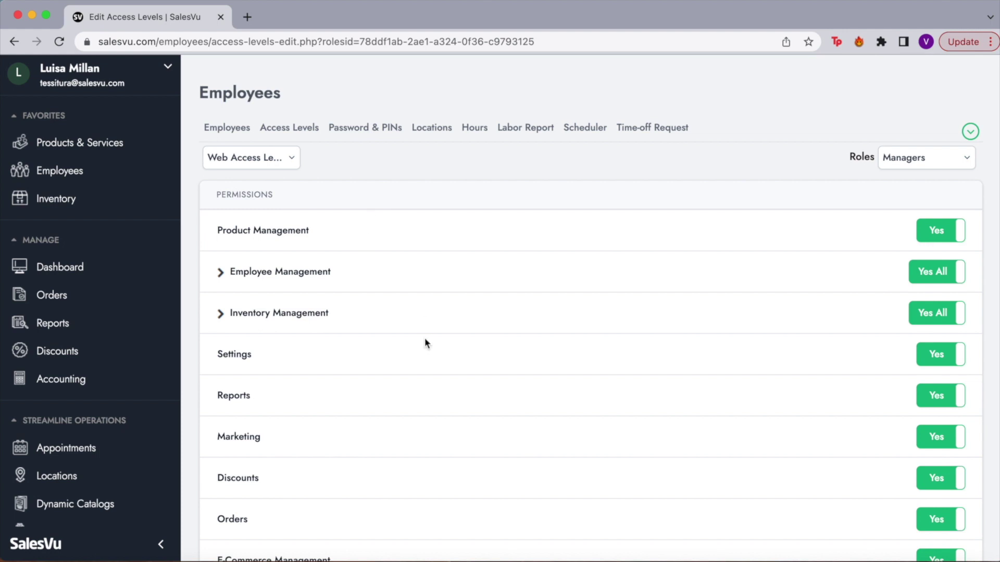
scroll(425, 342, down, 3)
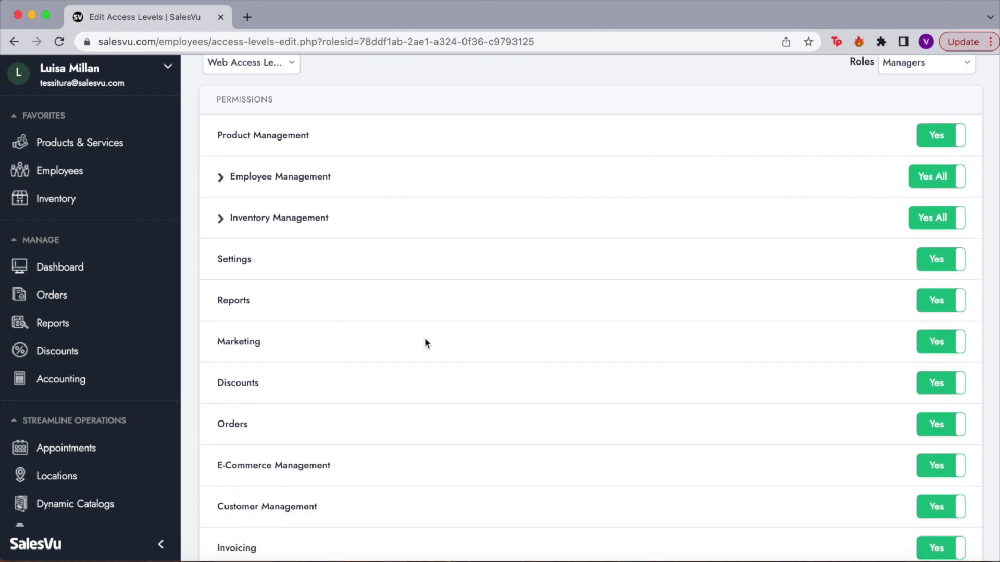
scroll(466, 316, down, 6)
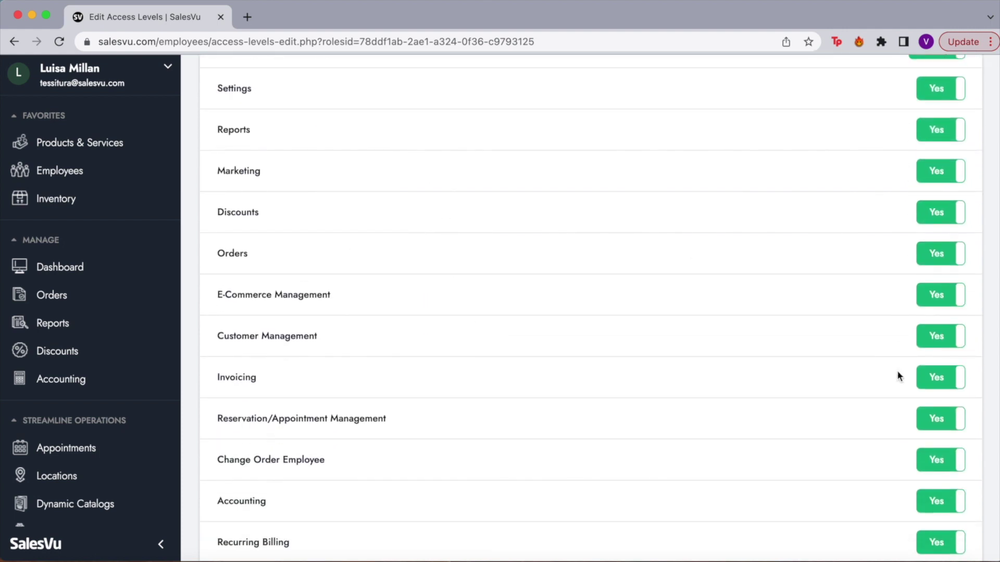
scroll(887, 433, down, 18)
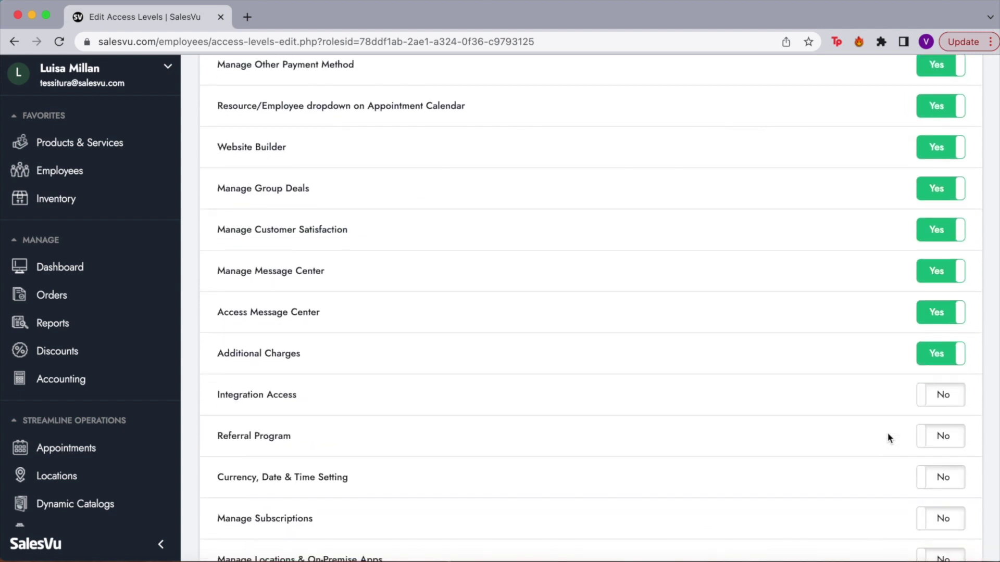
scroll(801, 416, down, 3)
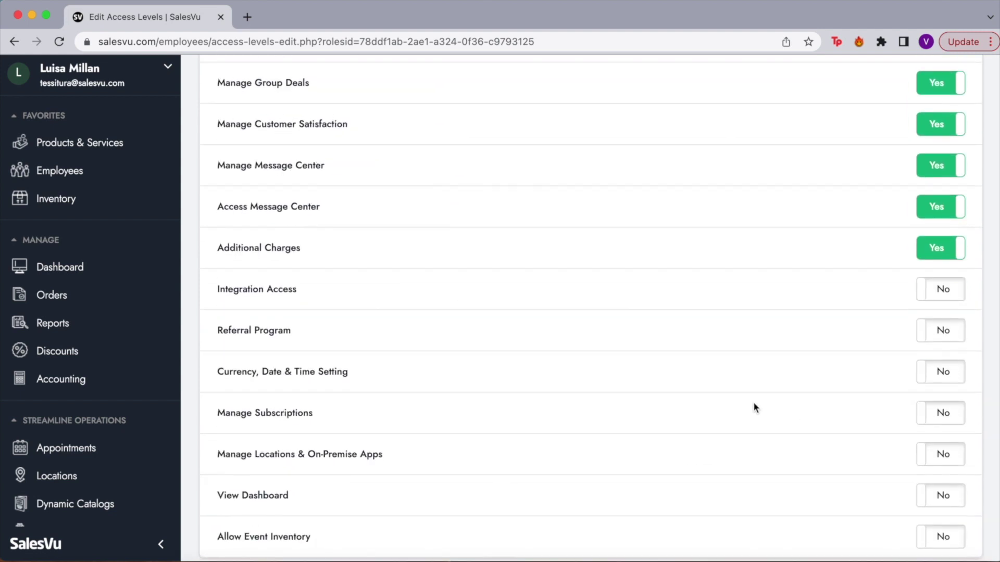
scroll(410, 385, down, 2)
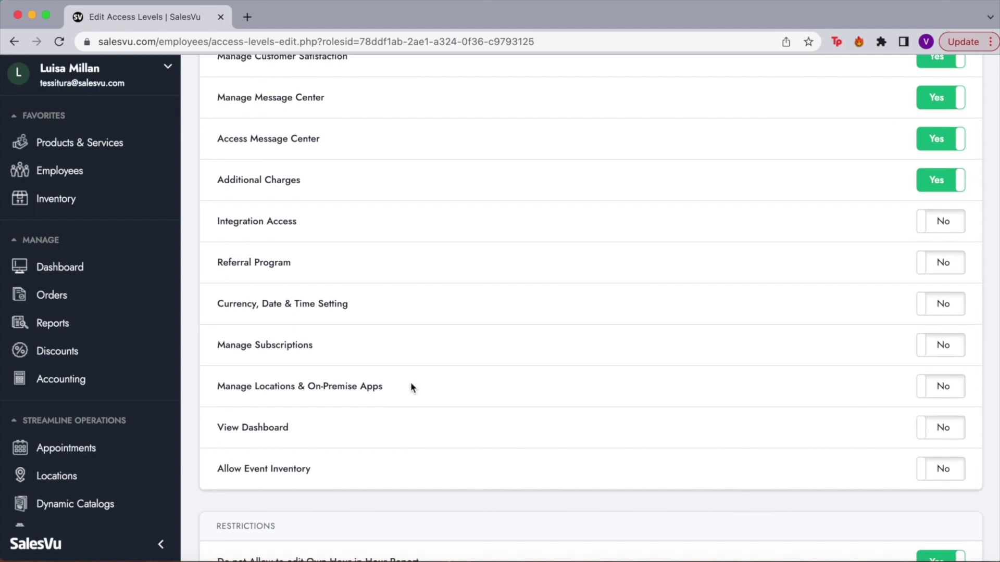
scroll(410, 386, down, 2)
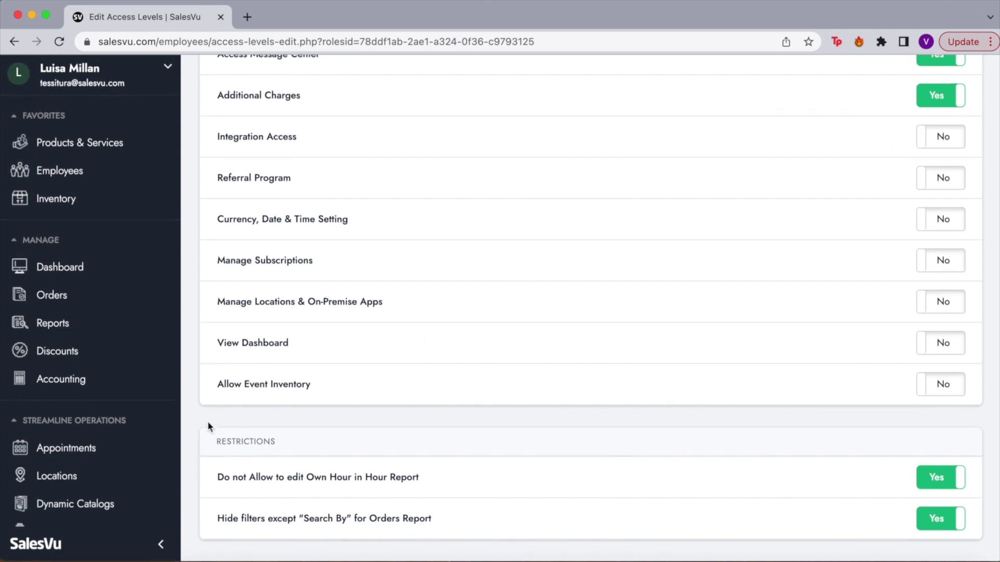
drag(210, 440, 289, 443)
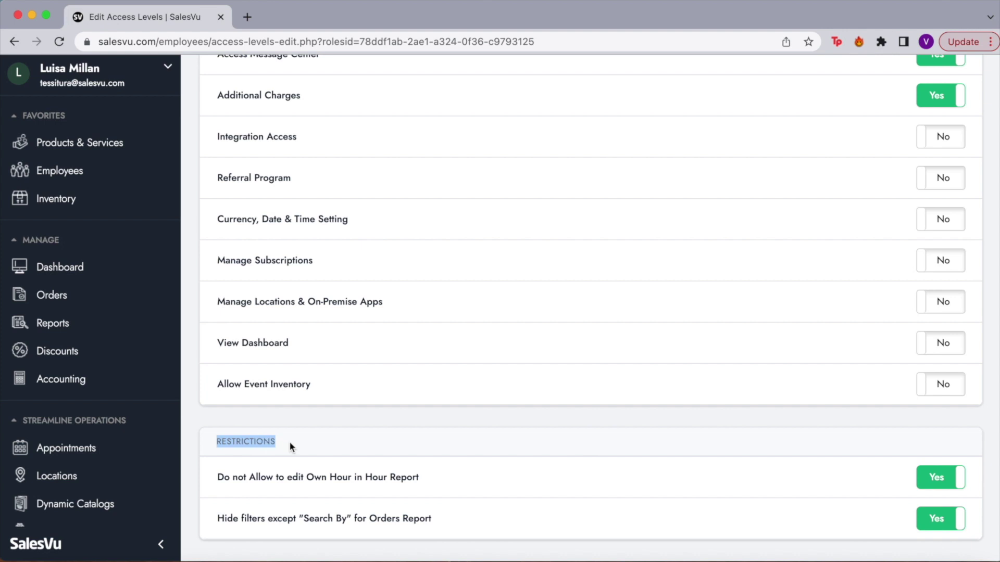
click(342, 435)
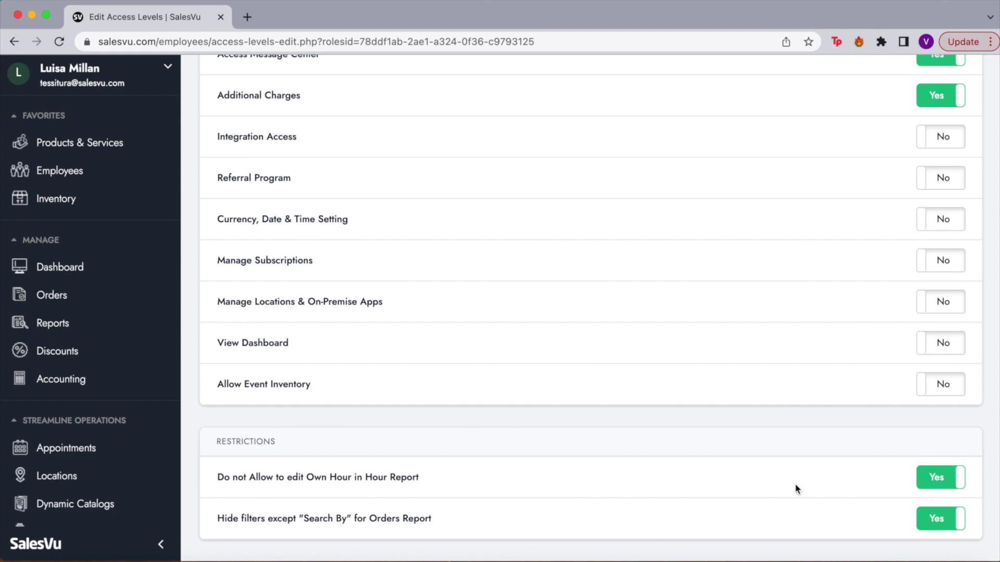
scroll(795, 486, up, 10)
scroll(795, 483, up, 10)
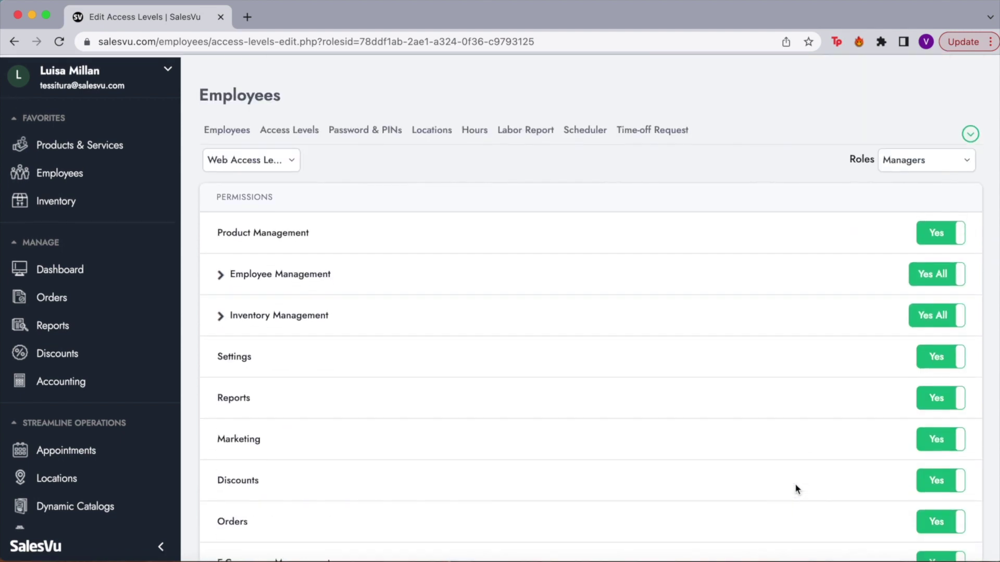
Switch to Device Access Levels and scroll through the Managers role's device permissions.
click(297, 166)
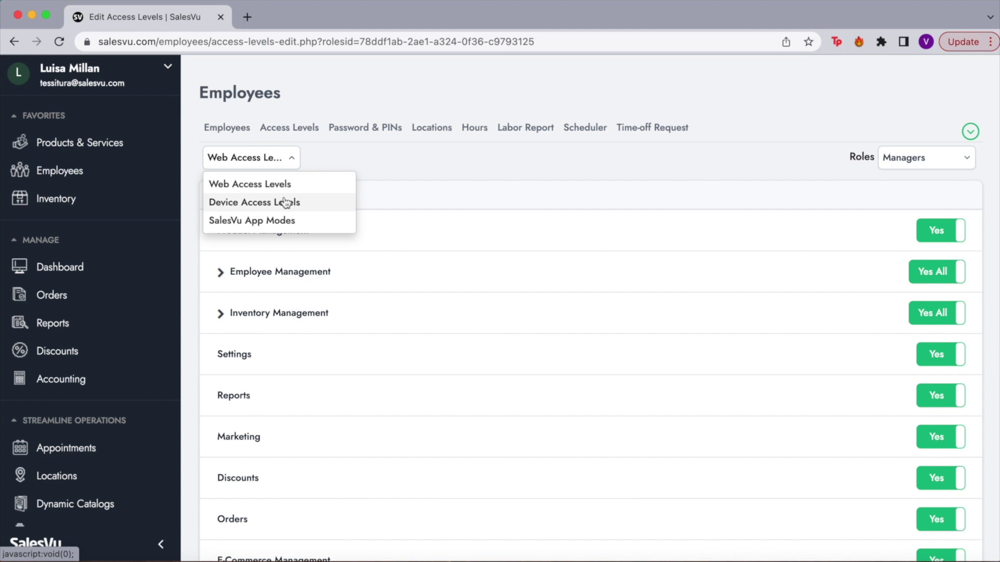
click(284, 199)
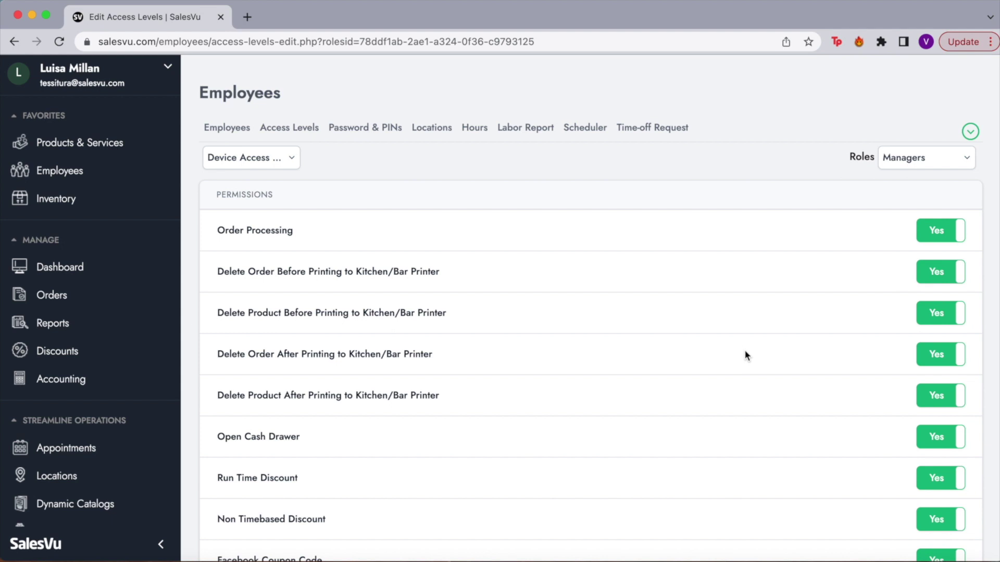
scroll(746, 352, down, 5)
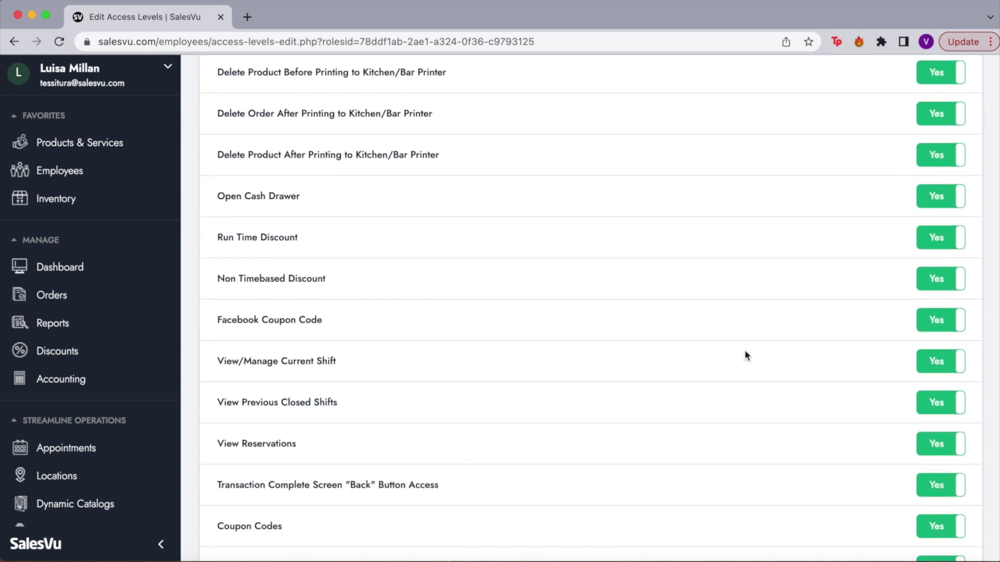
scroll(745, 355, down, 7)
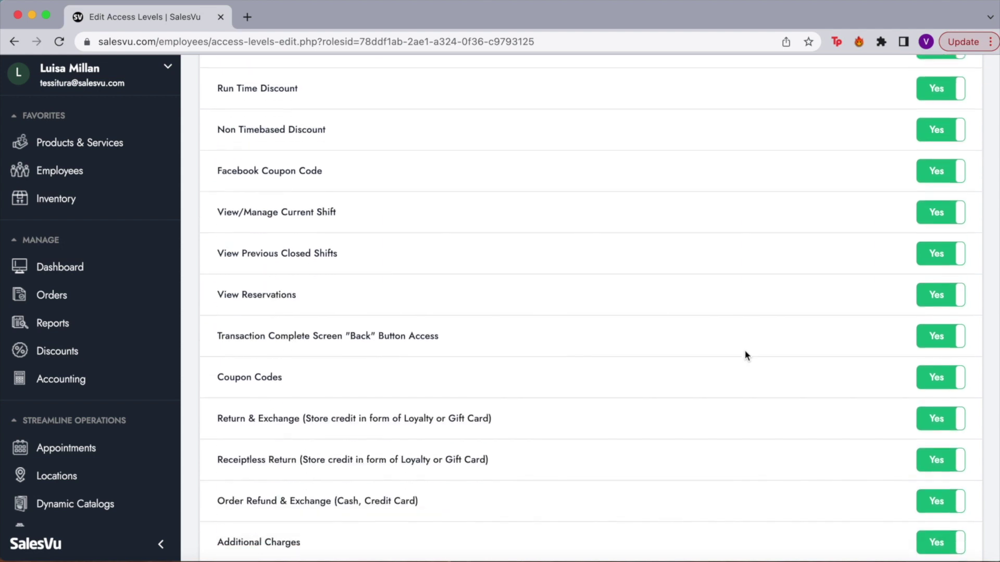
scroll(746, 354, down, 8)
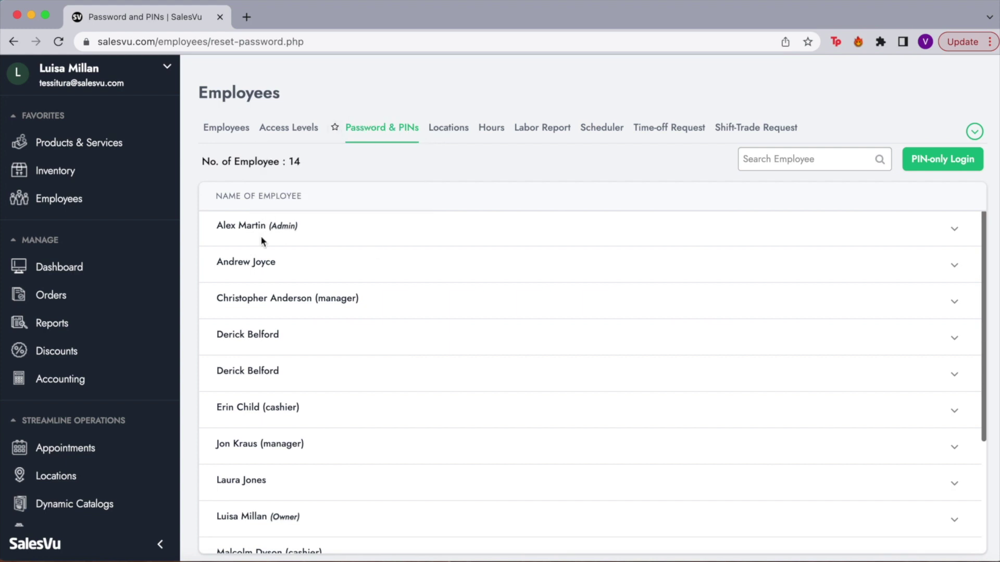
Open the first employee's Reset Password / PIN form set to PIN, then go to Locations.
click(953, 229)
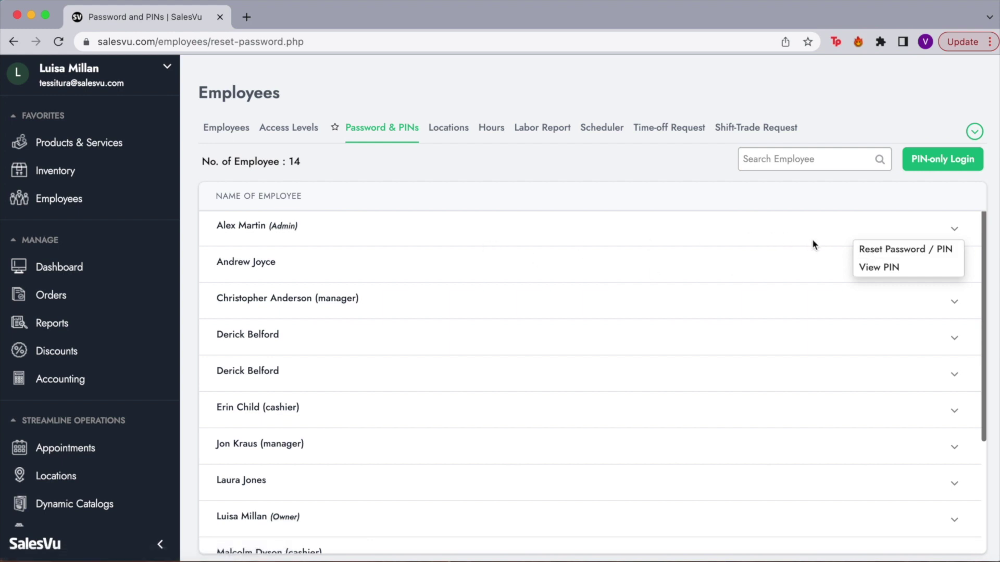
click(871, 254)
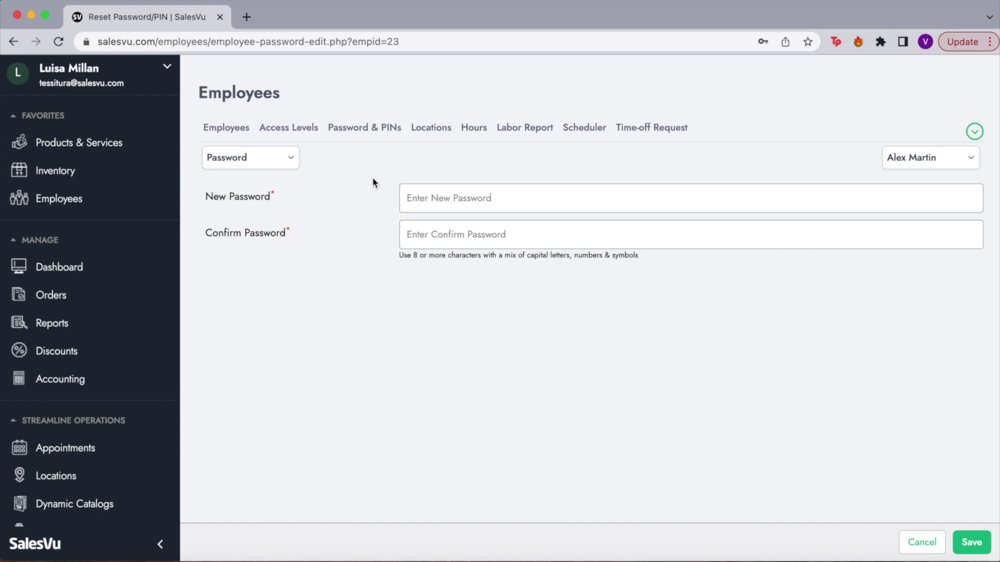
click(283, 157)
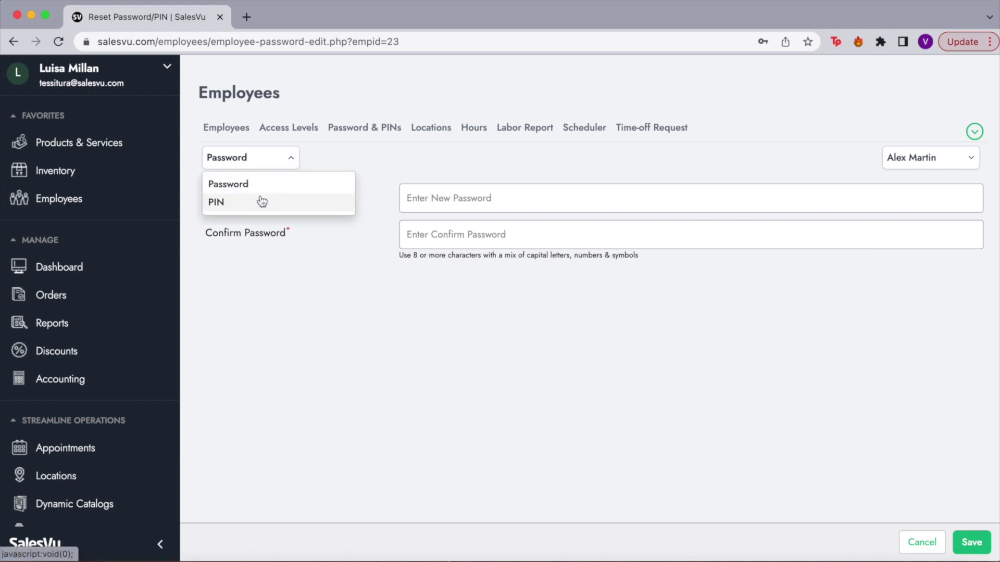
click(262, 202)
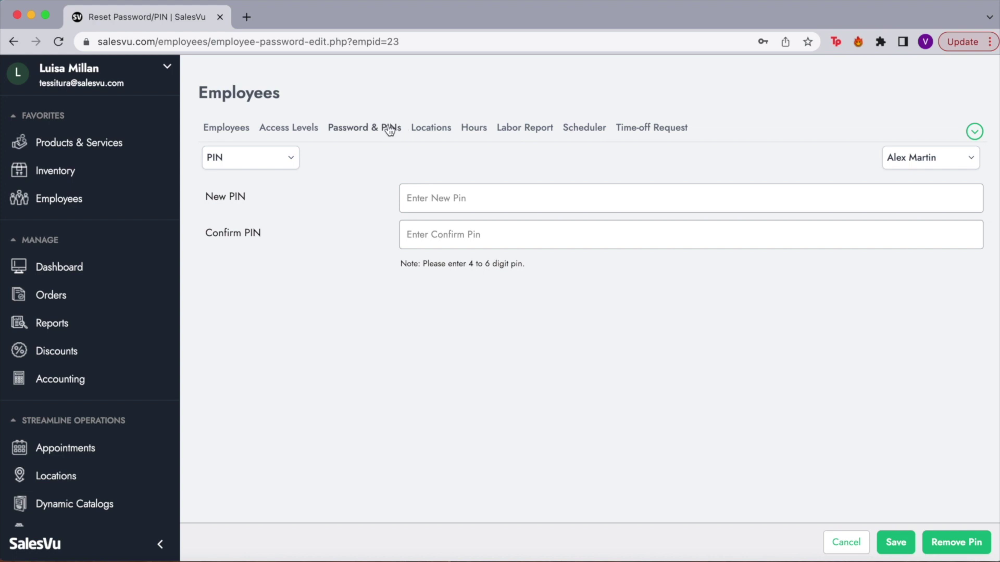
click(440, 129)
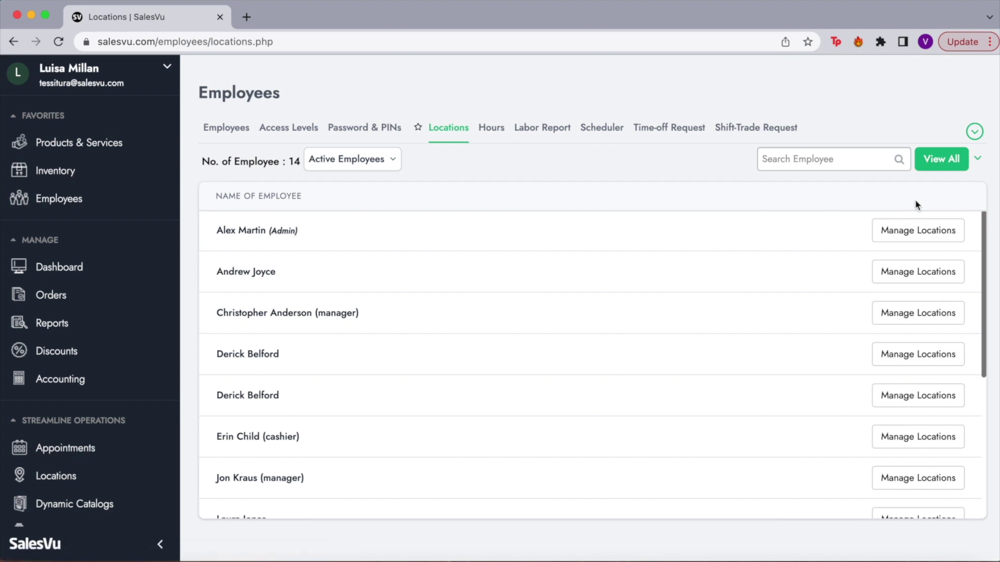
Review the first employee's allowed store location toggles, then go to the employee Hours list.
click(924, 238)
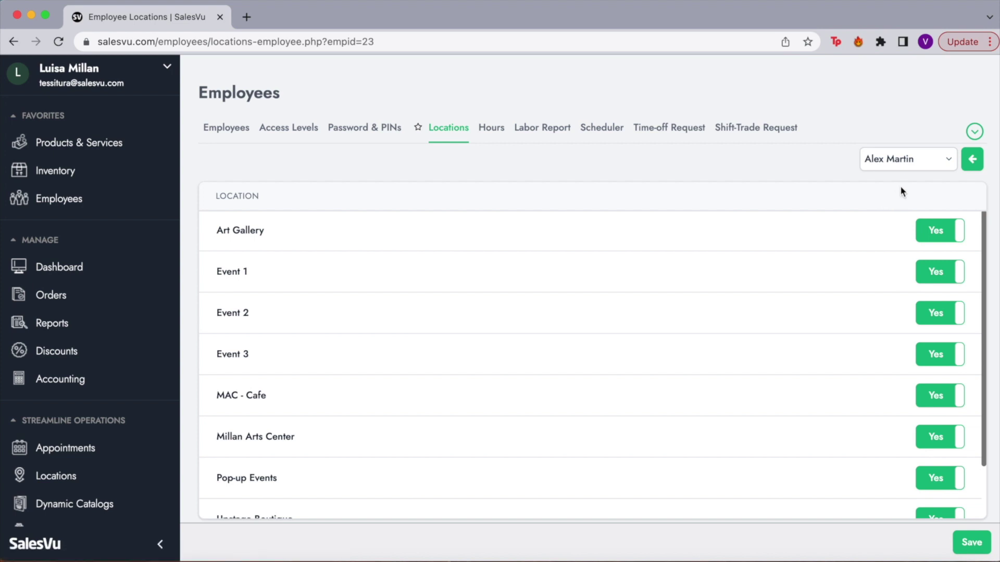
scroll(884, 378, down, 3)
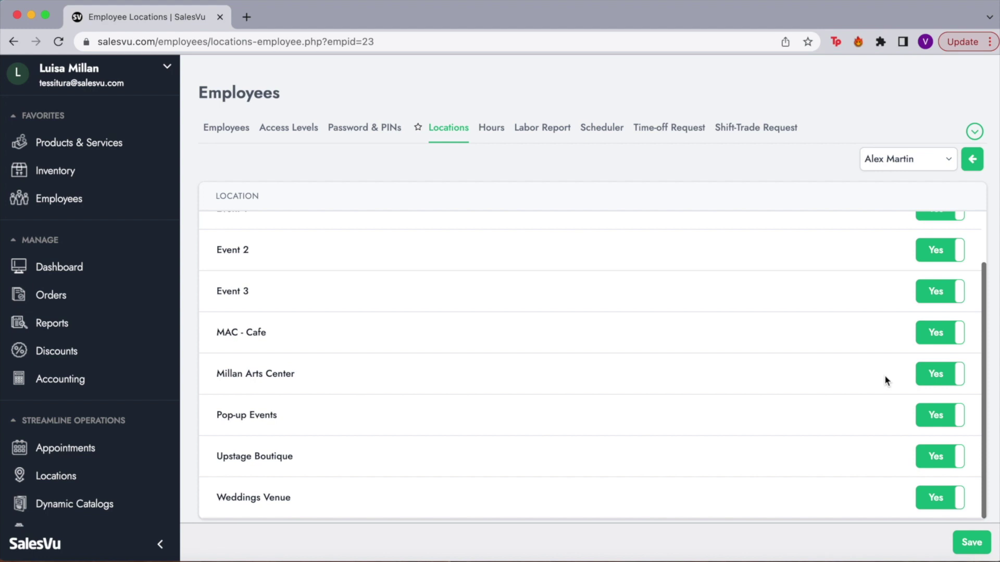
scroll(884, 378, up, 3)
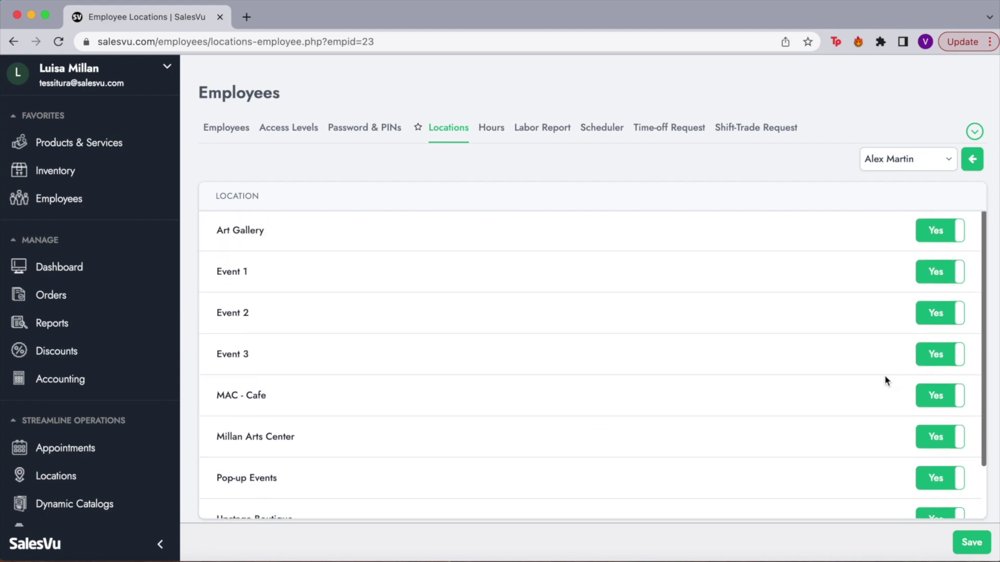
scroll(885, 380, down, 2)
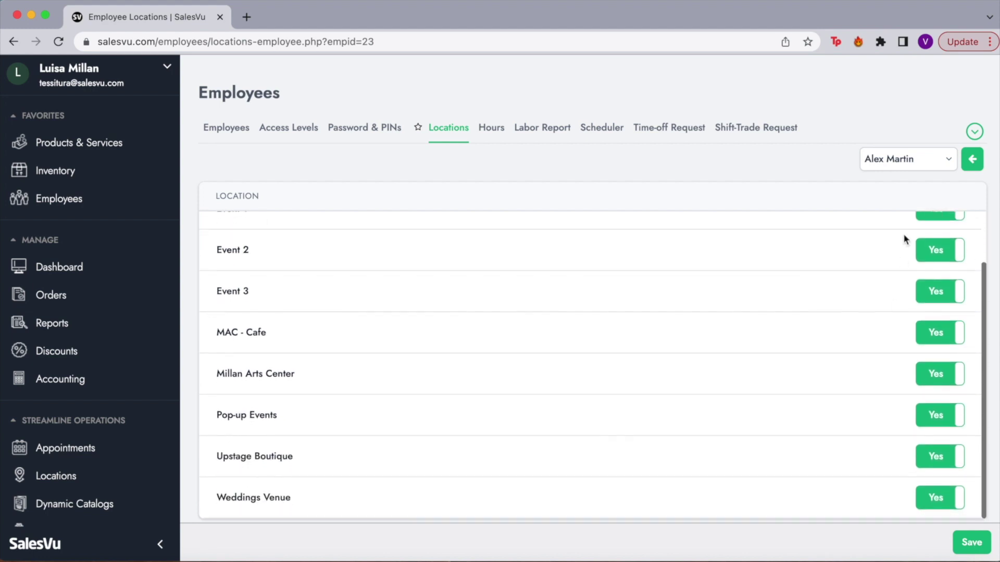
scroll(888, 255, up, 2)
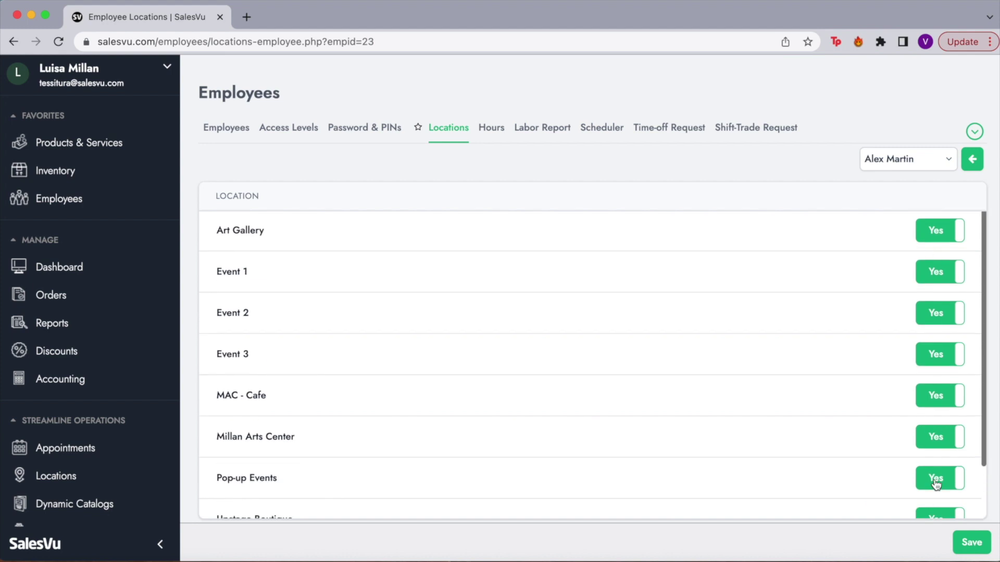
click(487, 127)
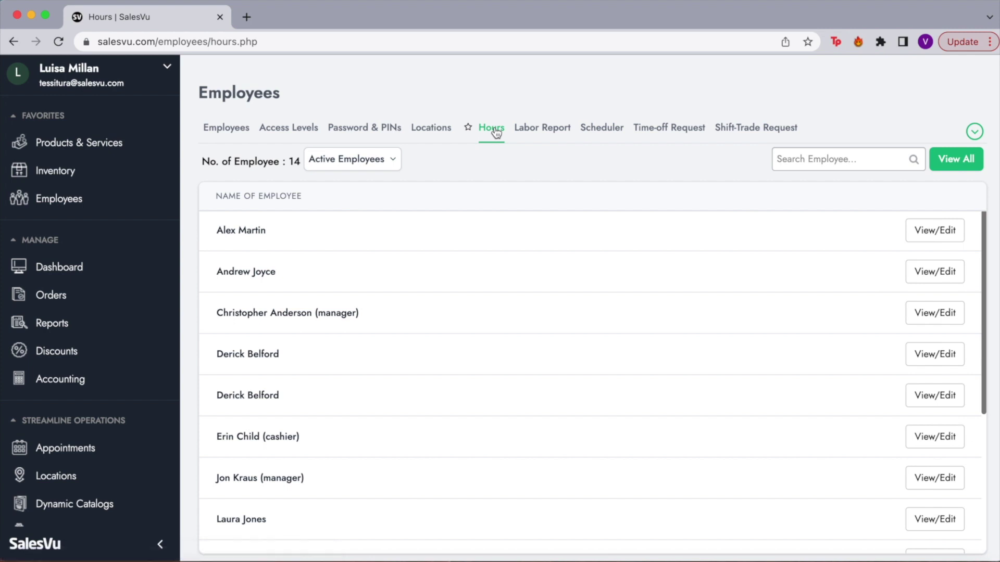
Open the first employee's hours log and highlight the Clock In, Clock Out and Hours columns.
click(956, 233)
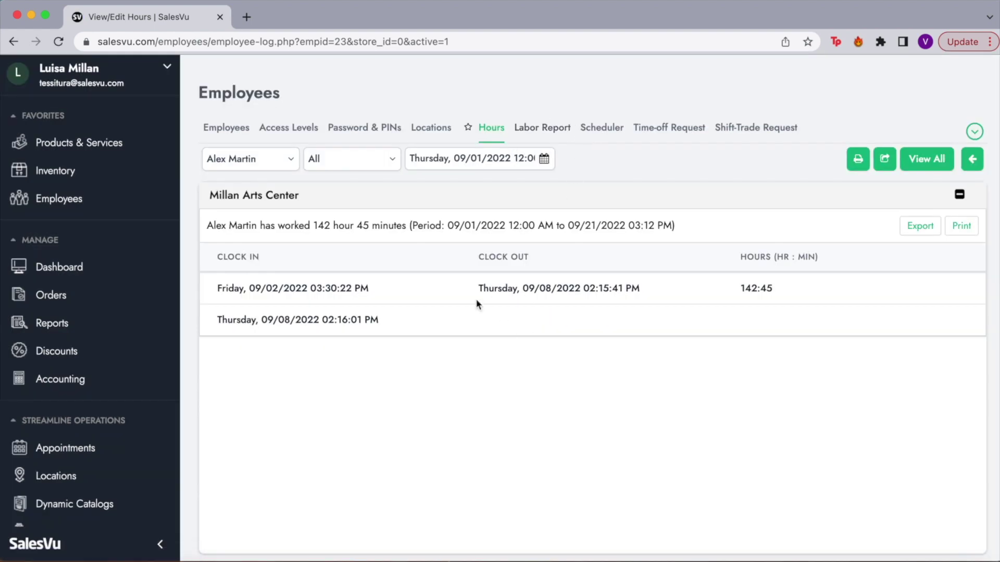
drag(217, 252, 285, 253)
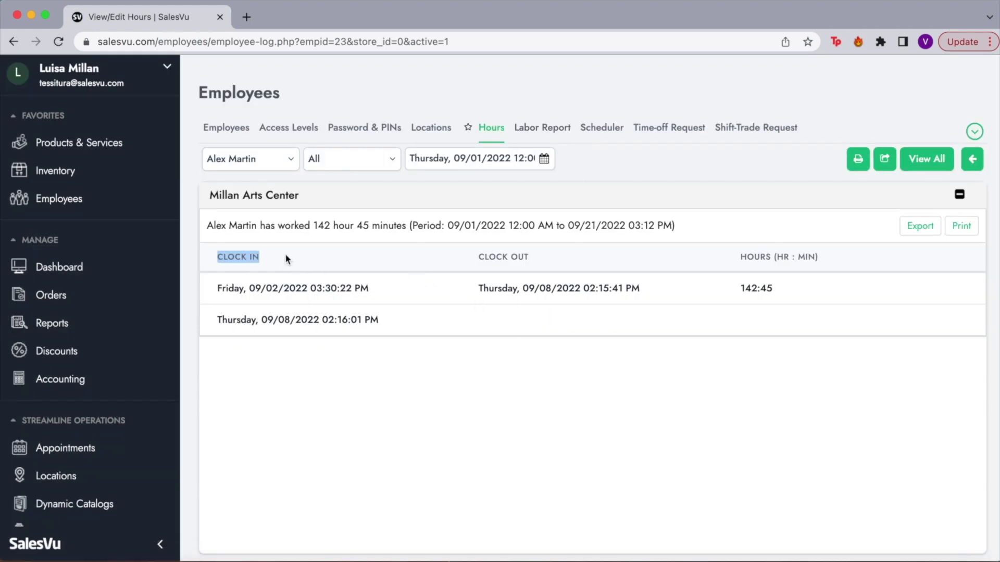
drag(470, 254, 559, 266)
drag(733, 268, 821, 260)
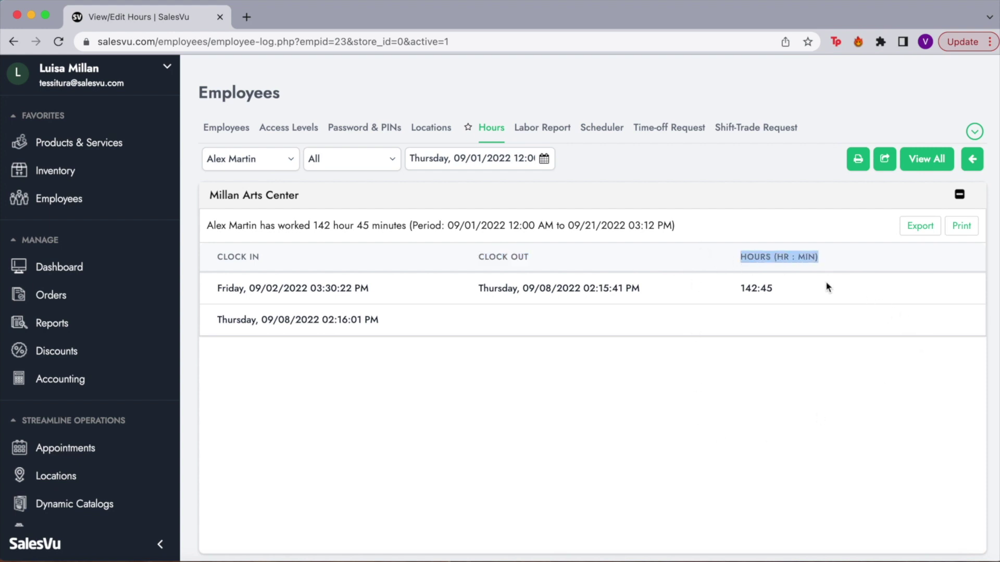
Open the Labor Report, set 'Working Hour of' to Locations and tick Millan Arts Center.
click(533, 133)
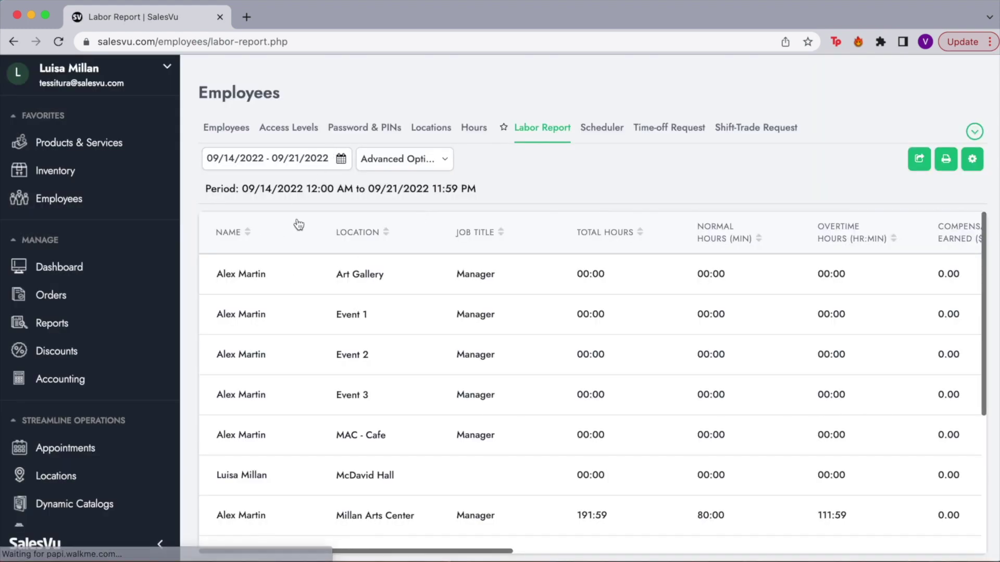
click(341, 162)
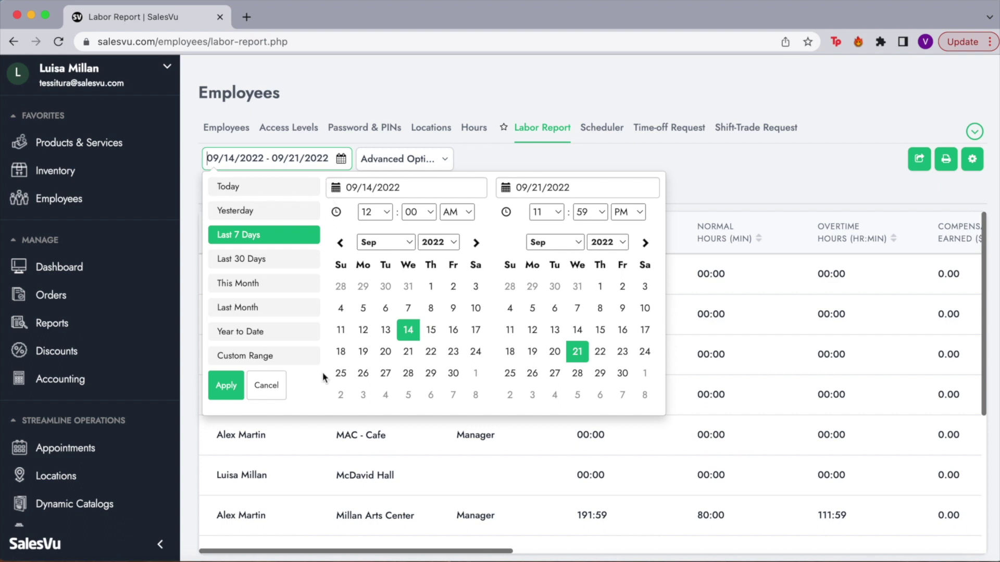
click(401, 166)
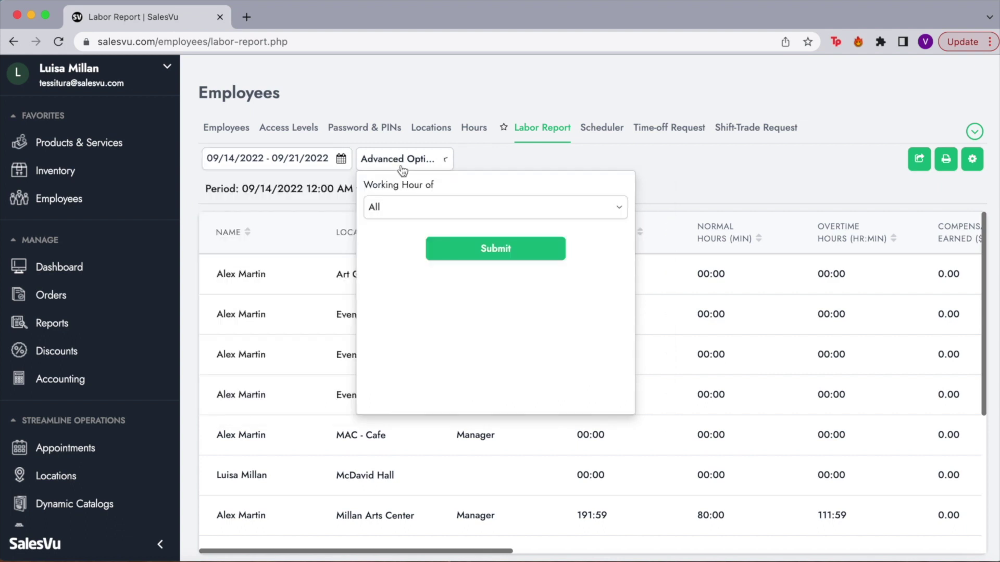
click(430, 211)
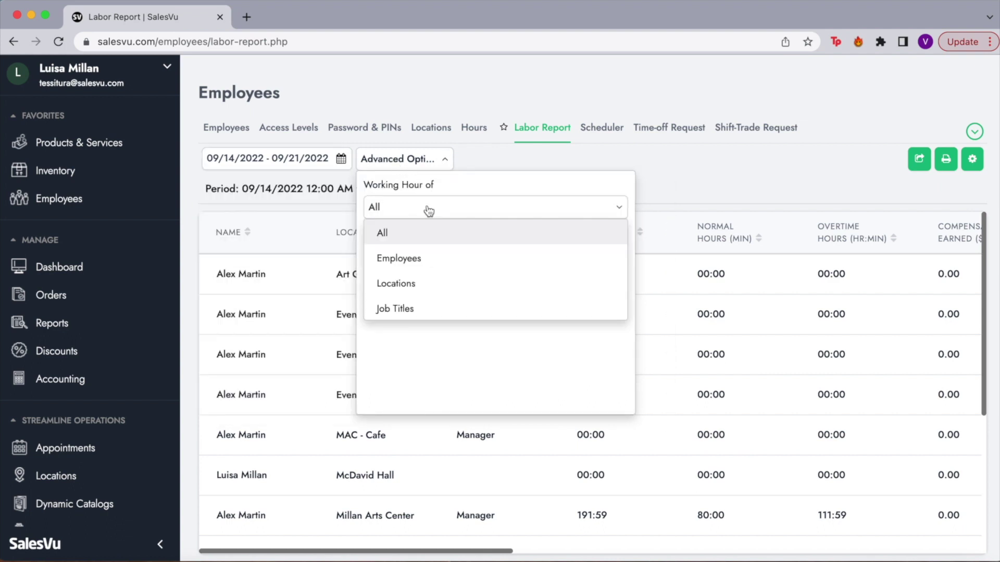
click(427, 286)
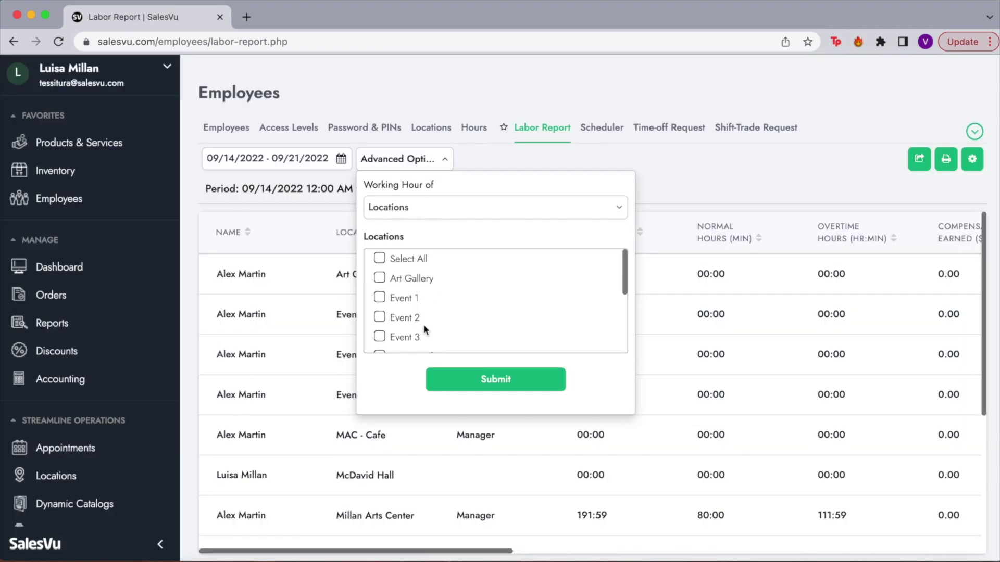
scroll(423, 324, down, 5)
click(394, 265)
Submit the Millan Arts Center filter and review the salary, commission, tips and Labour Cost Ratio columns.
click(490, 380)
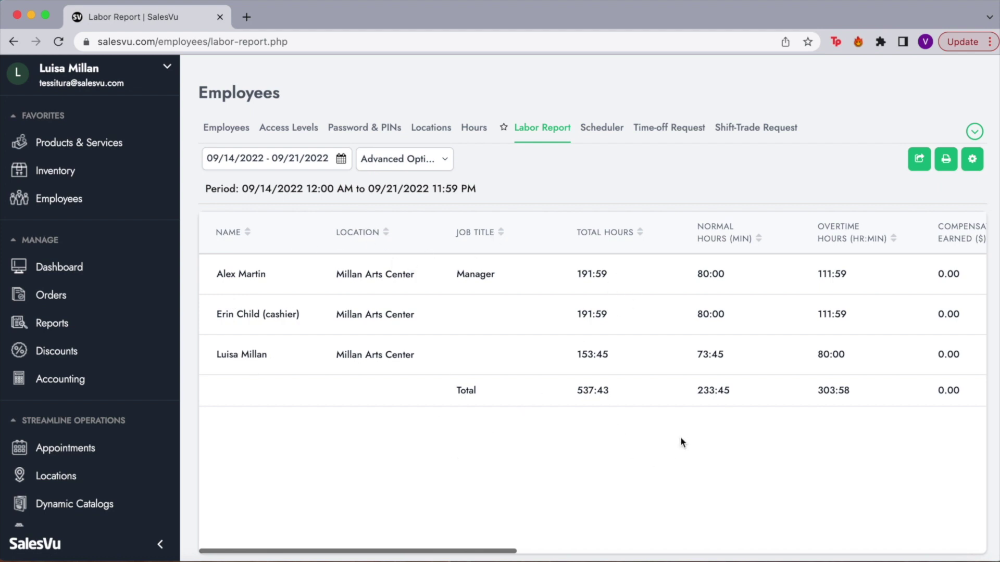
scroll(785, 260, right, 5)
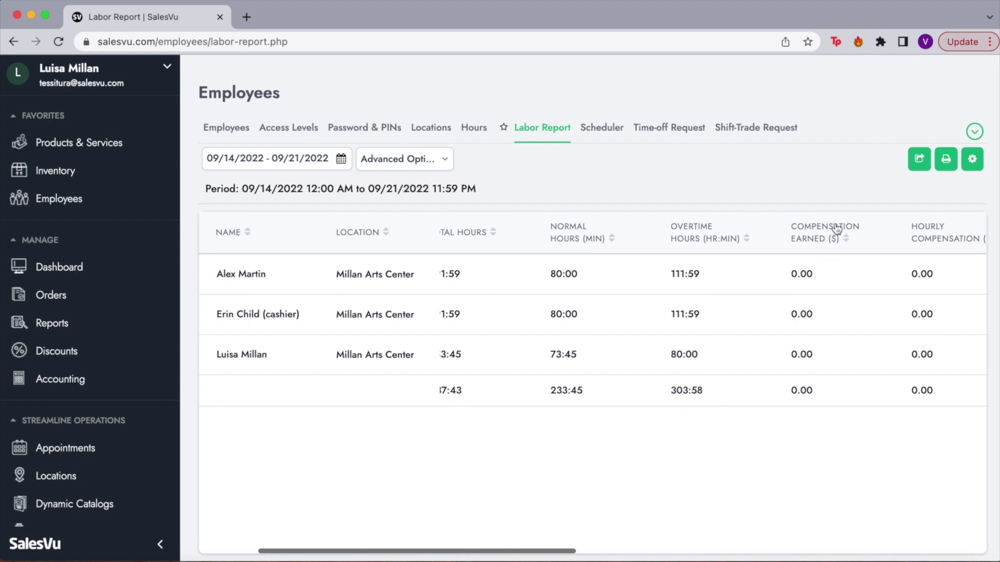
scroll(843, 279, right, 8)
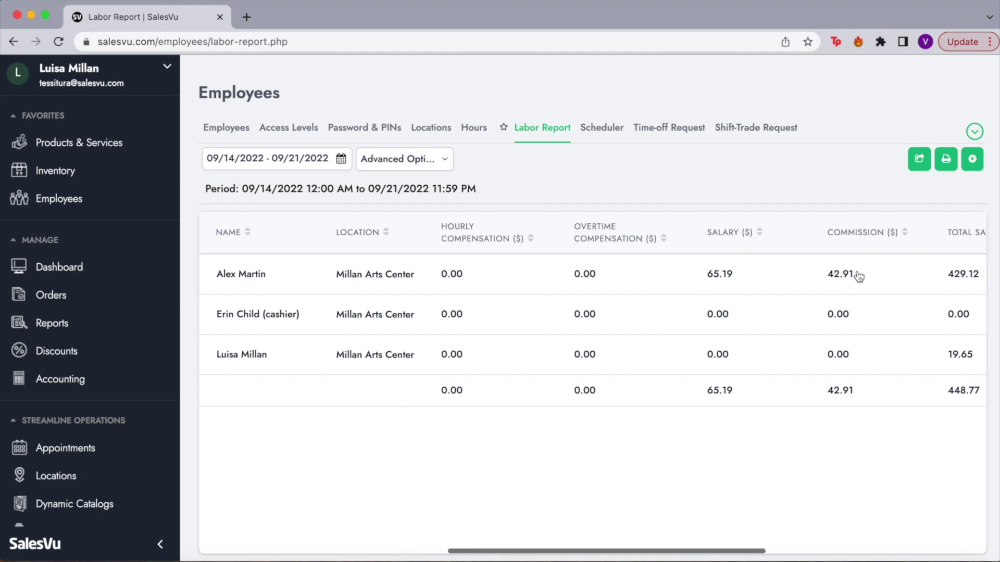
scroll(857, 272, right, 5)
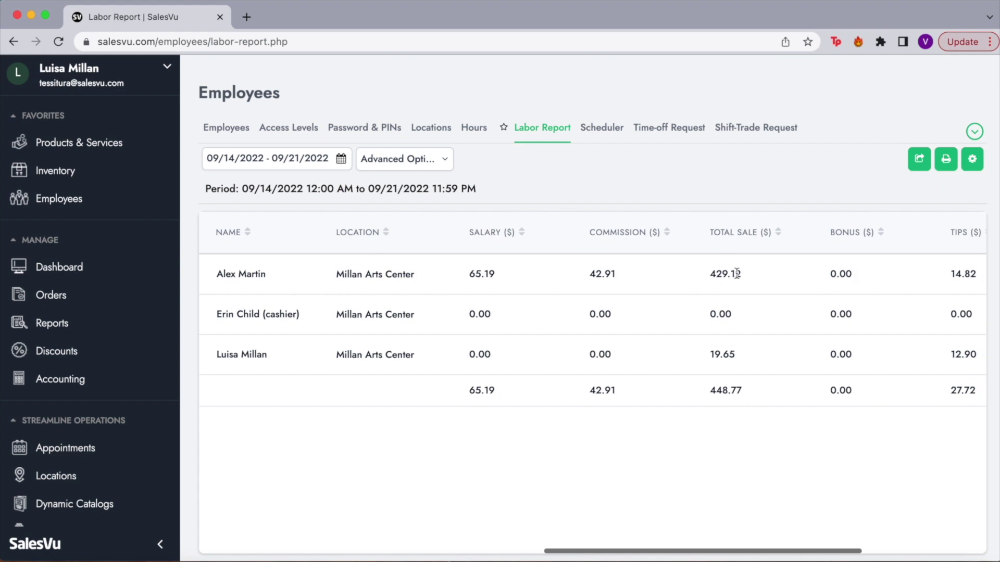
scroll(769, 281, right, 4)
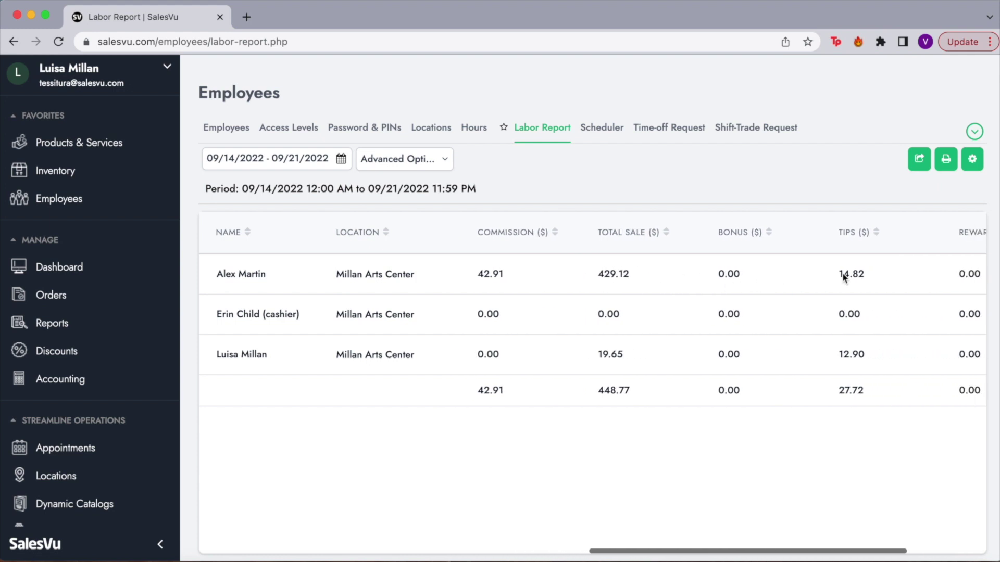
scroll(834, 277, right, 5)
scroll(821, 276, right, 1)
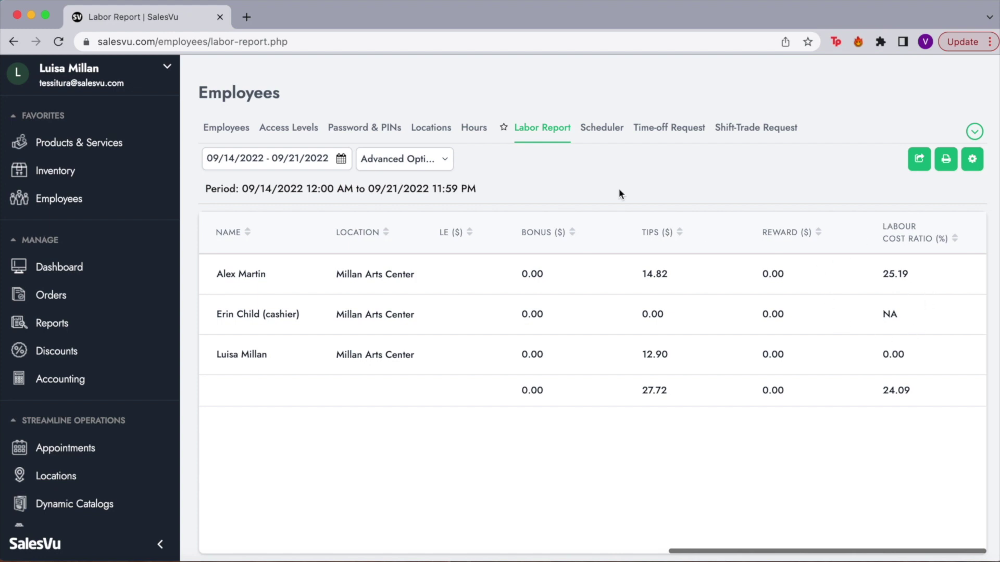
Switch the employee Scheduler's location from Weddings Venue to Millan Arts Center.
click(613, 131)
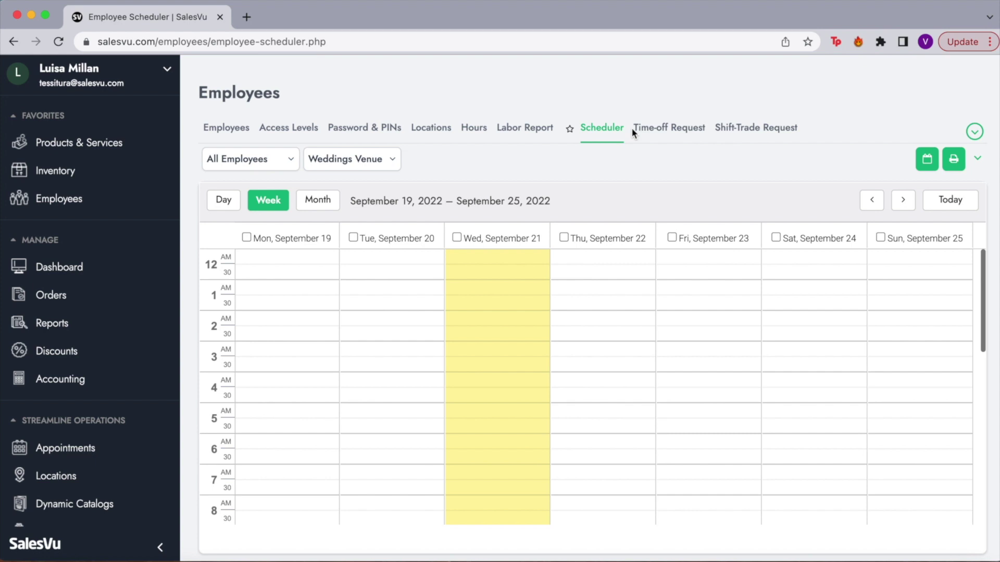
scroll(364, 343, down, 5)
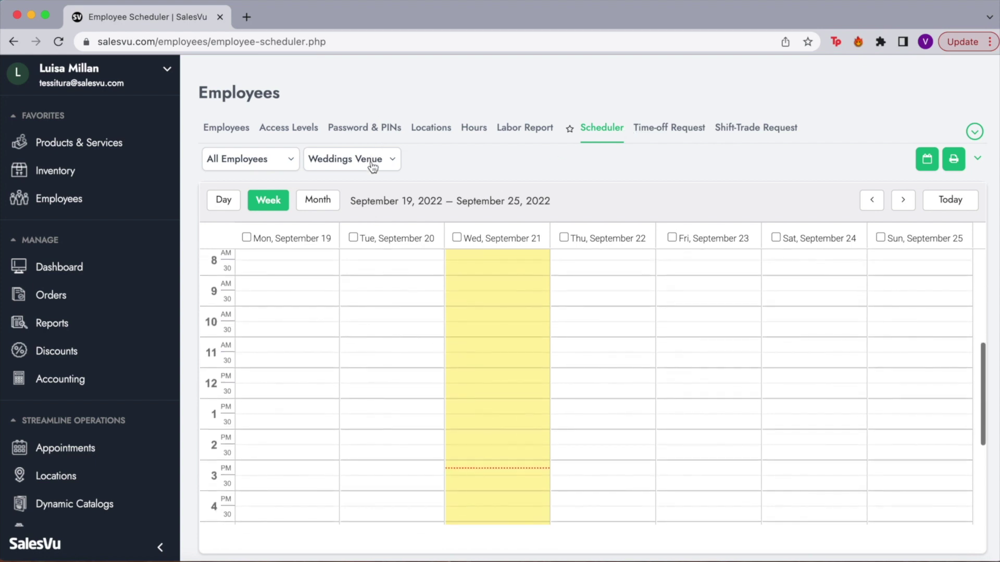
click(281, 164)
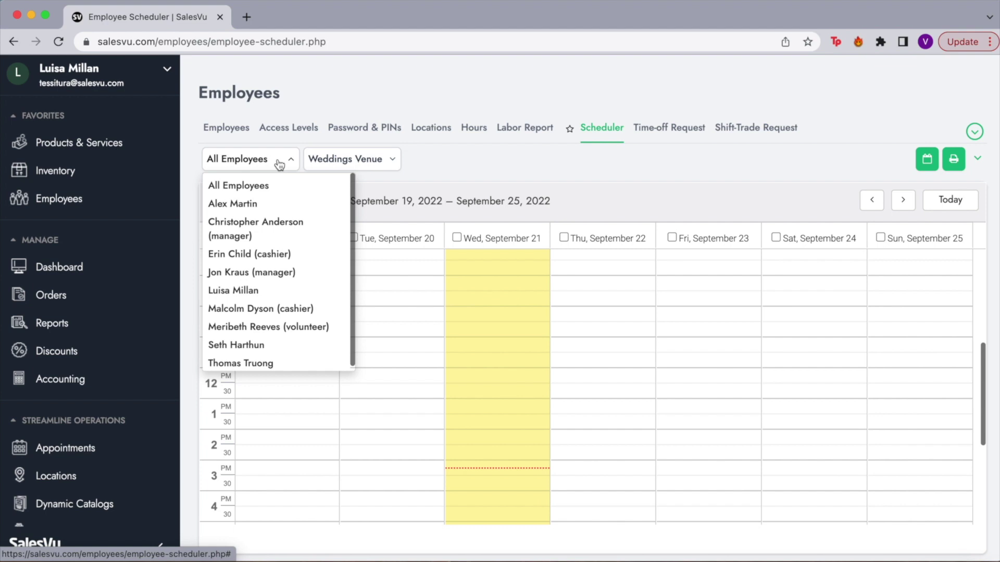
click(279, 164)
click(342, 167)
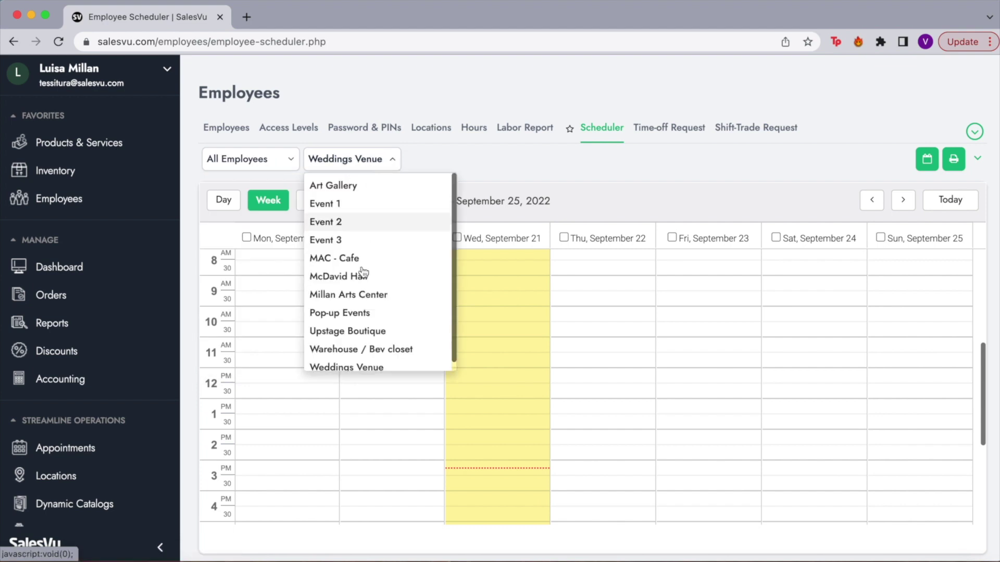
scroll(354, 276, down, 1)
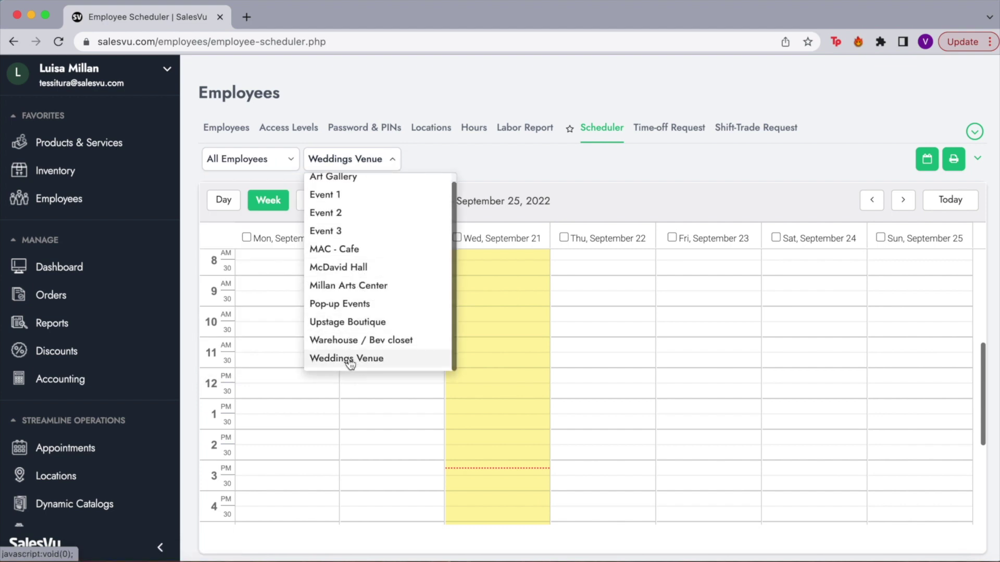
click(367, 287)
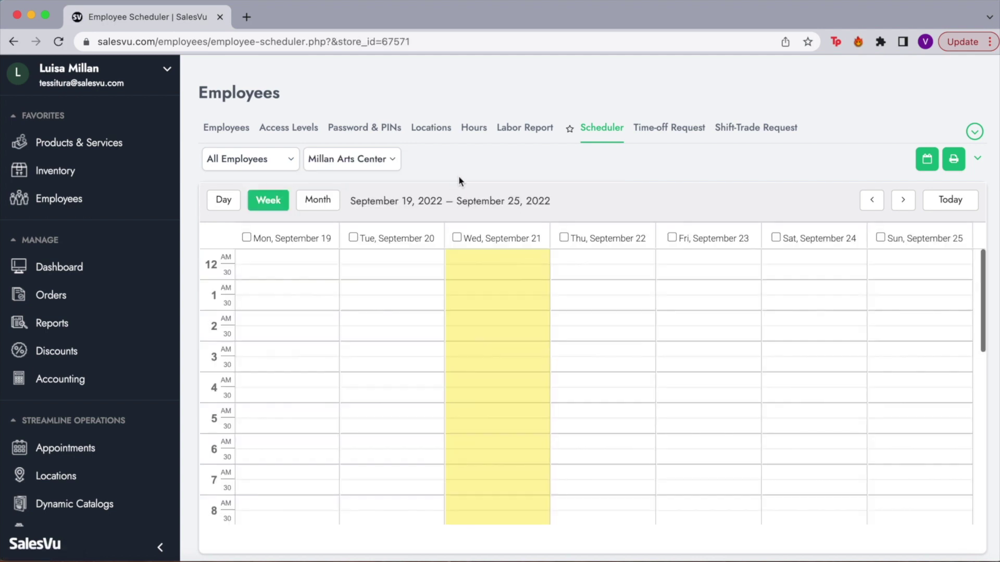
scroll(424, 341, down, 10)
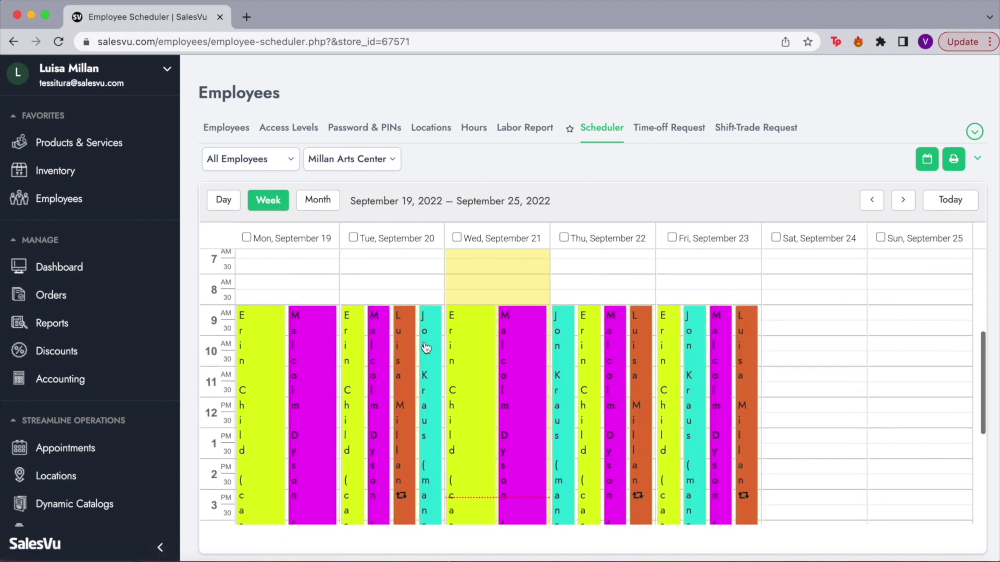
scroll(271, 291, up, 1)
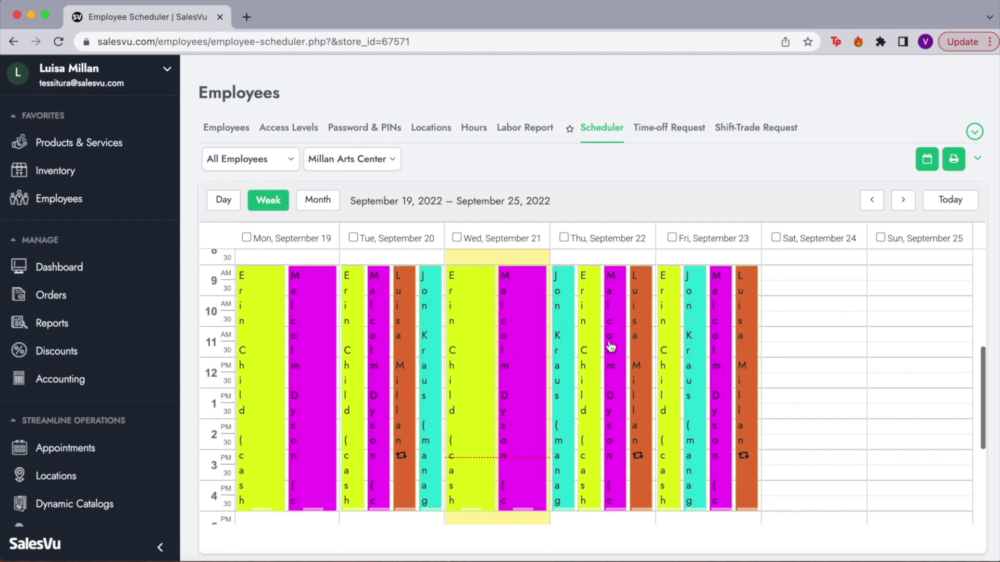
Review the cashier's Wed, Sep 21 shift and its weekly Monday–Friday repeat, closing without saving.
click(519, 299)
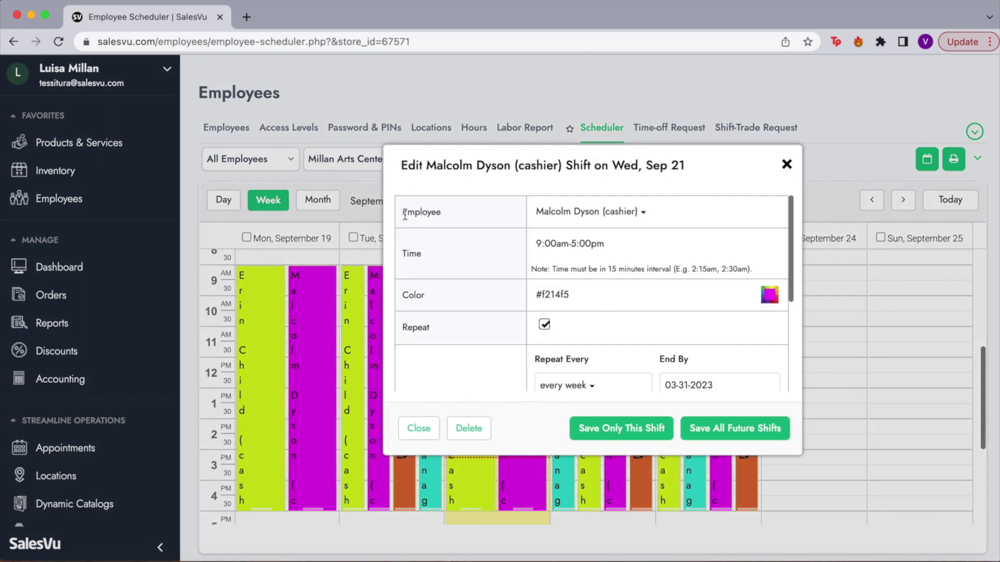
double_click(409, 255)
scroll(430, 267, down, 2)
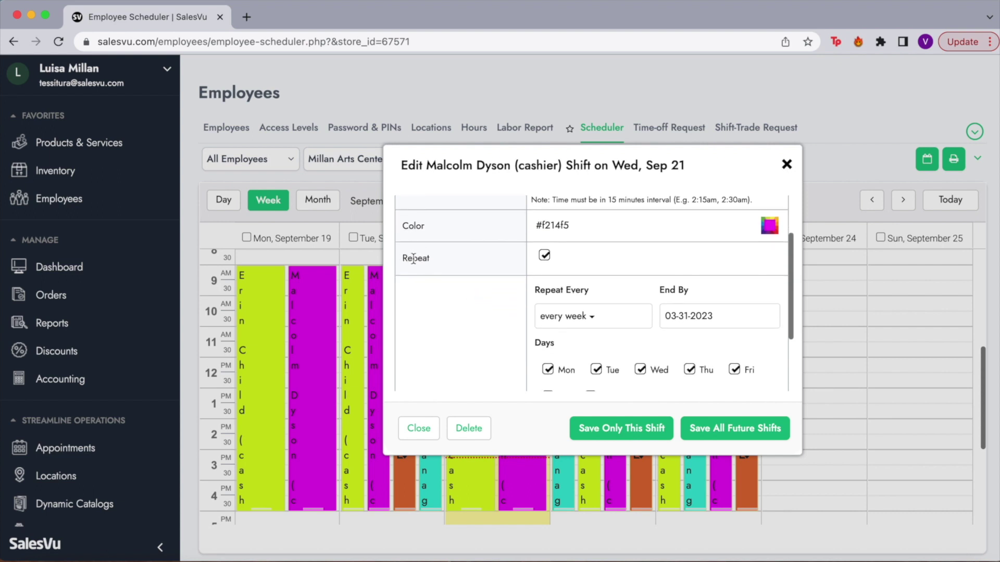
scroll(542, 325, down, 2)
scroll(542, 325, down, 1)
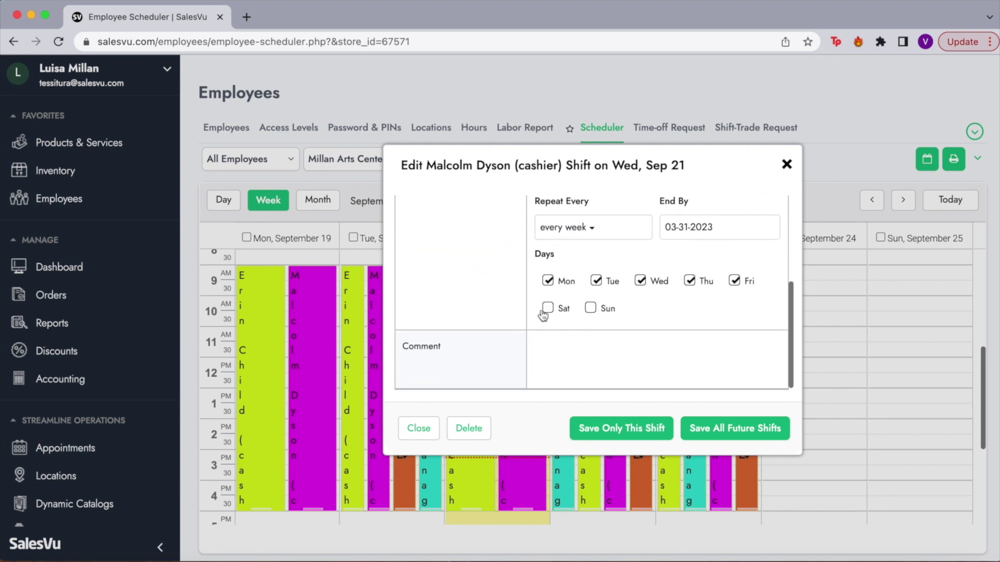
scroll(538, 281, up, 1)
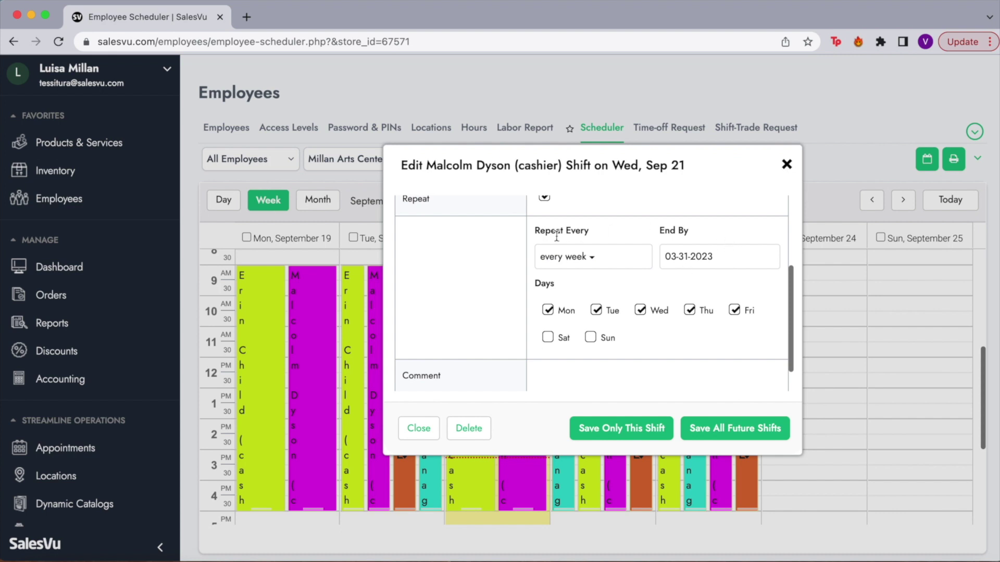
drag(695, 235, 659, 237)
scroll(669, 310, down, 1)
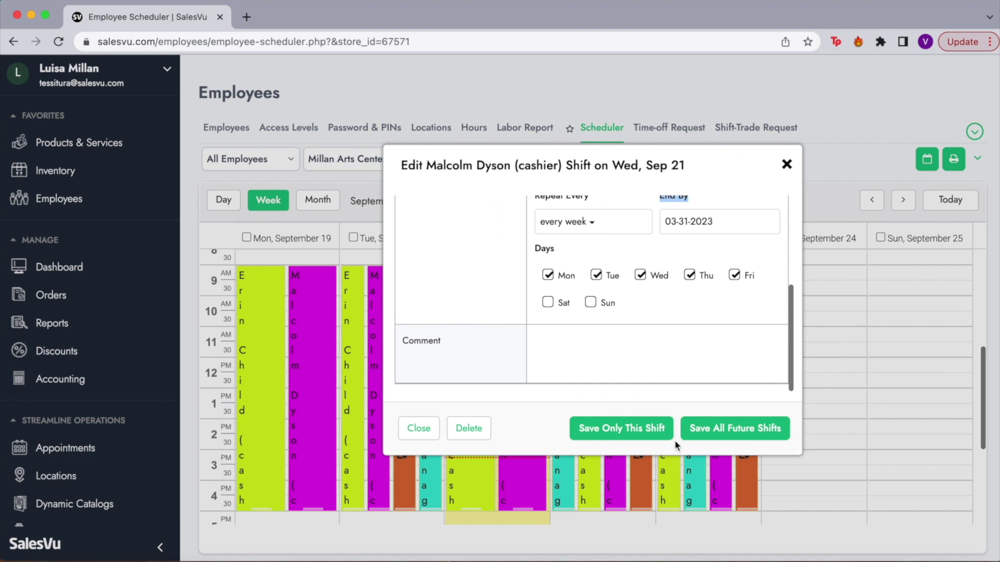
click(787, 166)
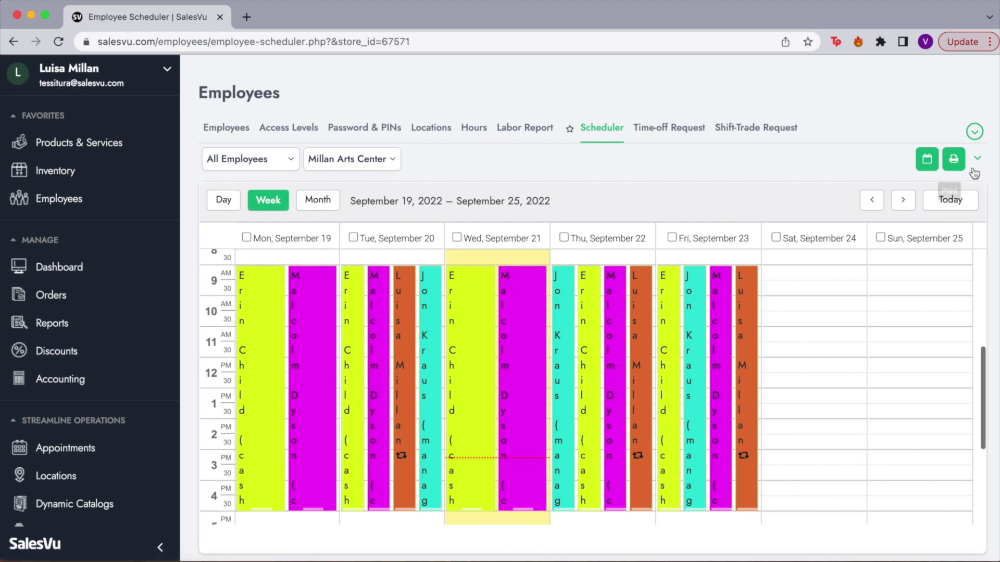
Open and dismiss the extra scheduler options beside Print, leaving the Millan Arts Center week unchanged.
click(979, 160)
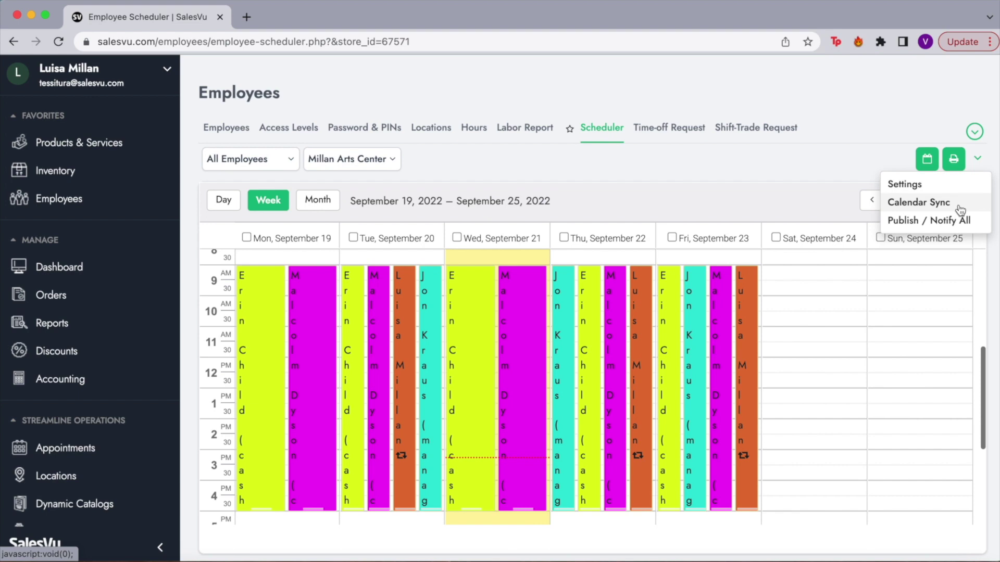
click(800, 192)
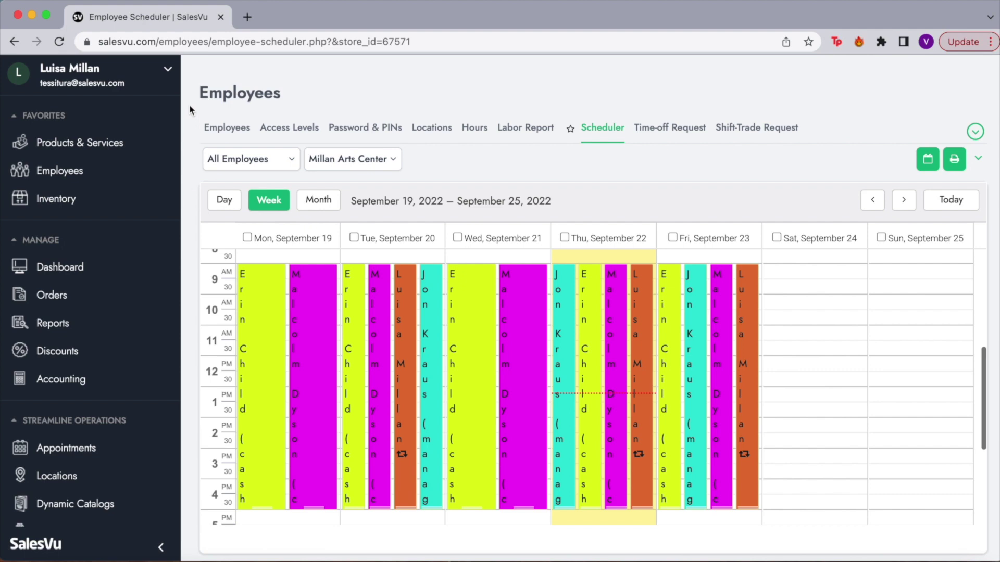
click(167, 70)
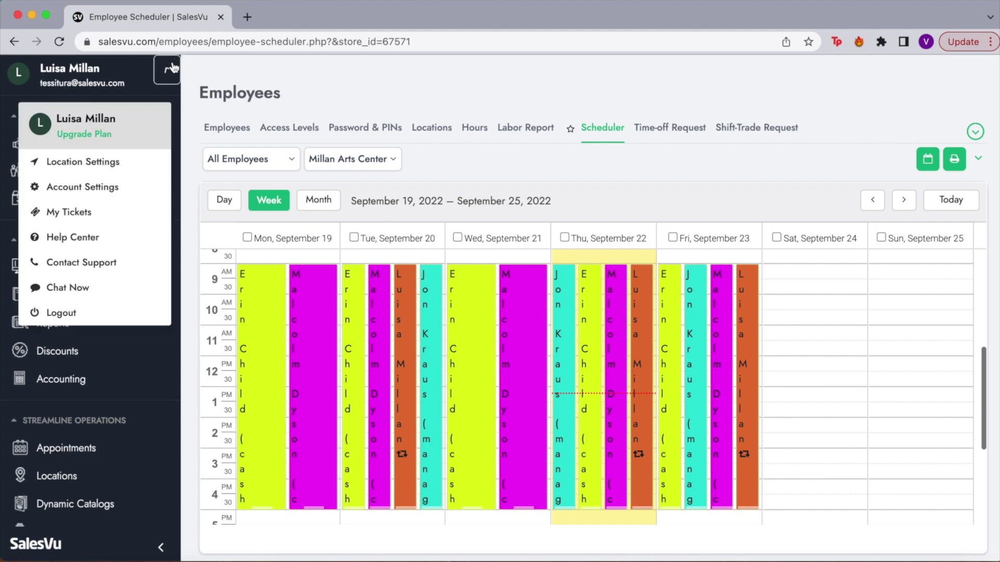
click(66, 162)
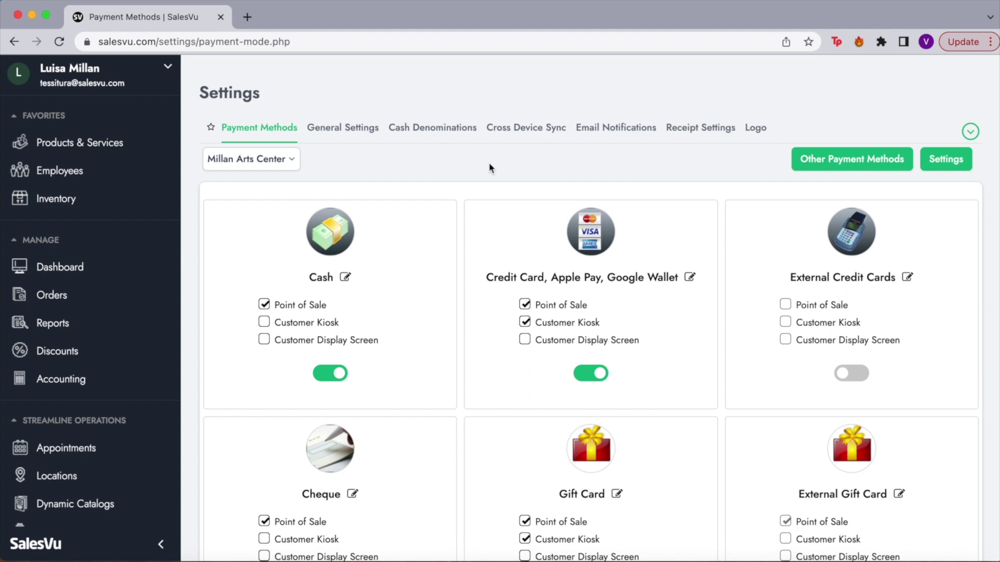
click(290, 160)
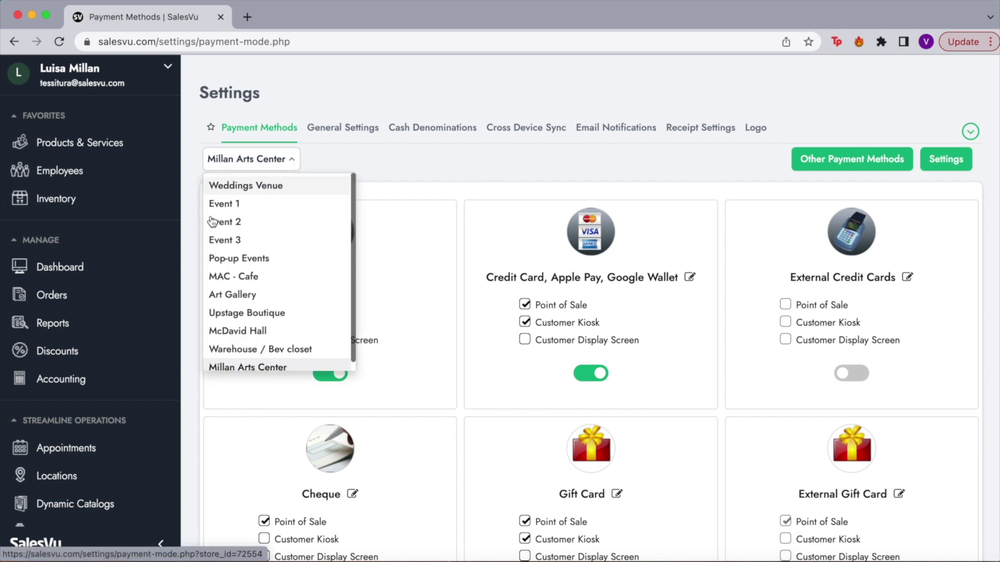
click(341, 165)
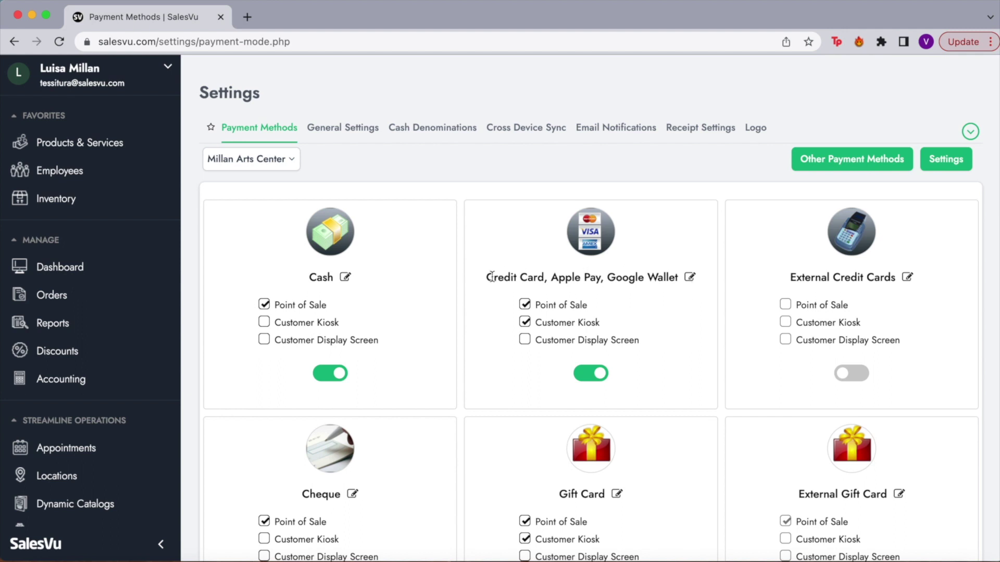
click(689, 277)
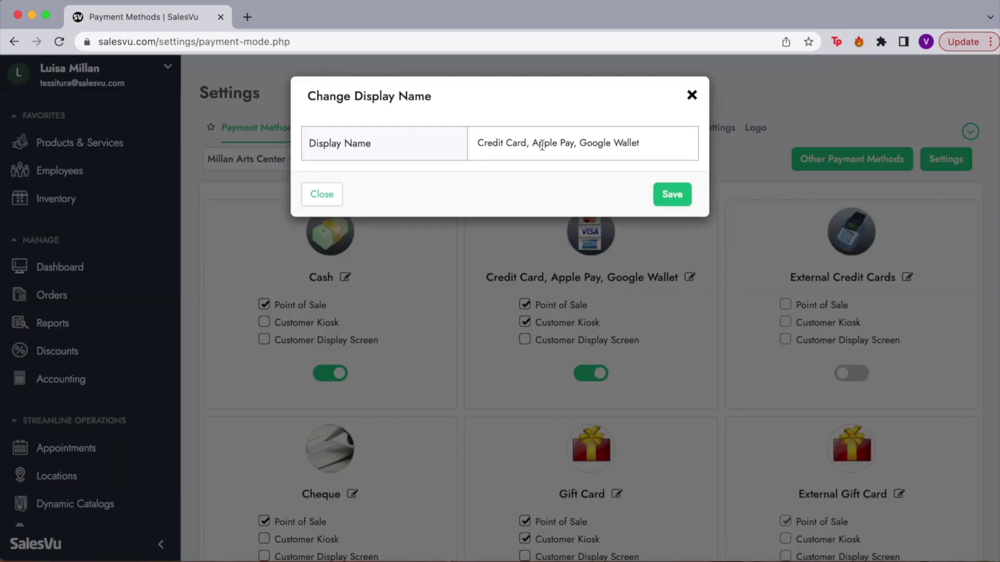
click(691, 96)
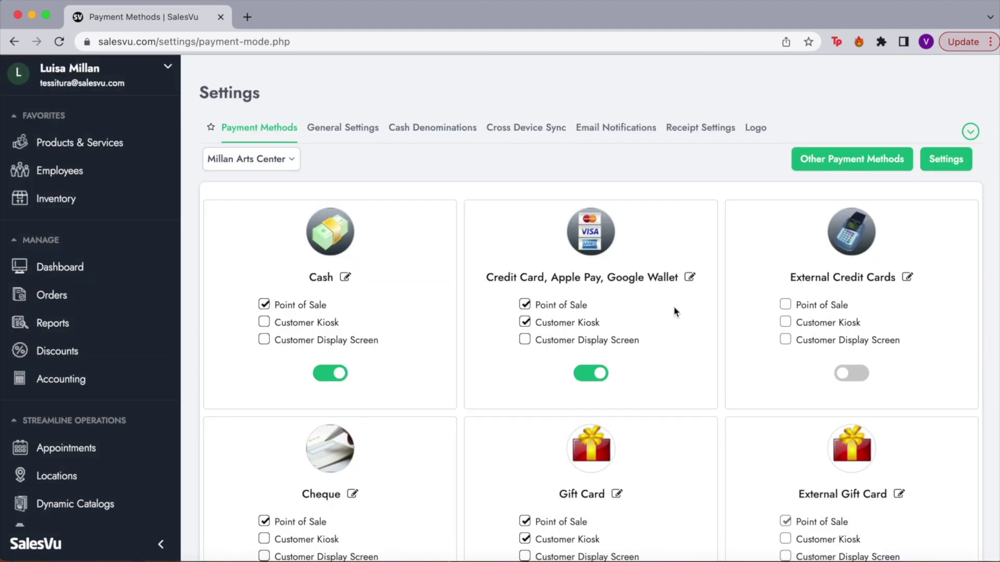
click(459, 137)
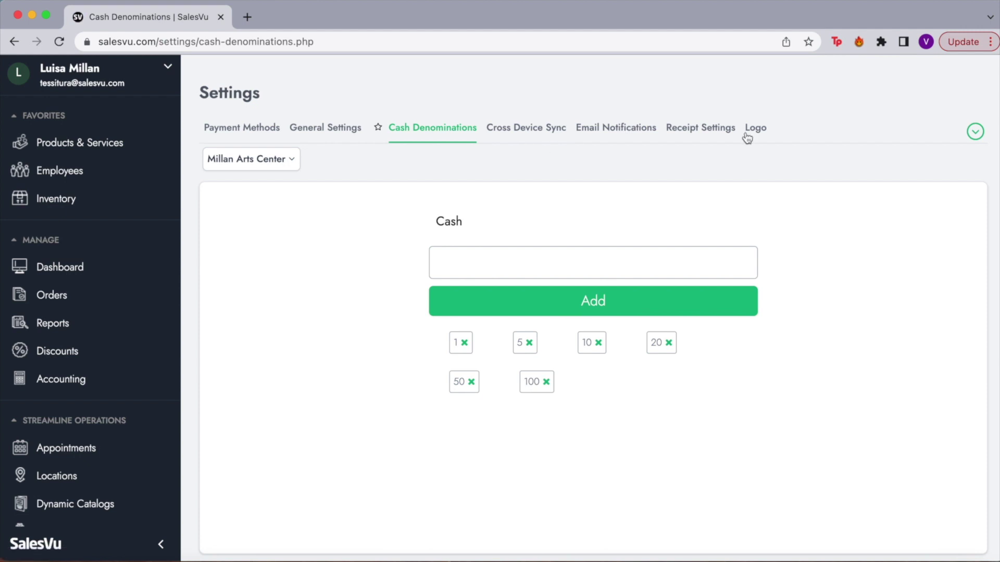
click(267, 129)
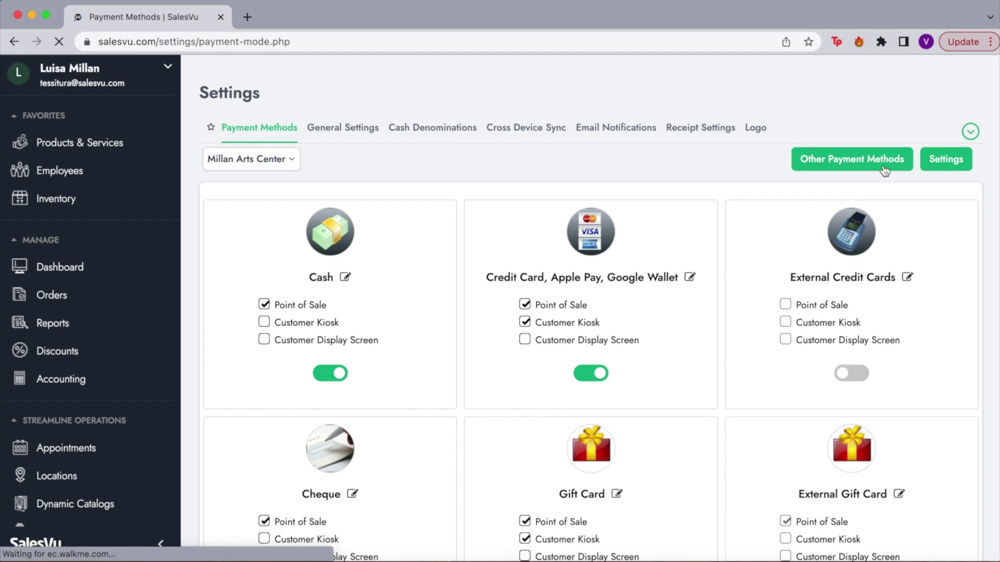
click(835, 158)
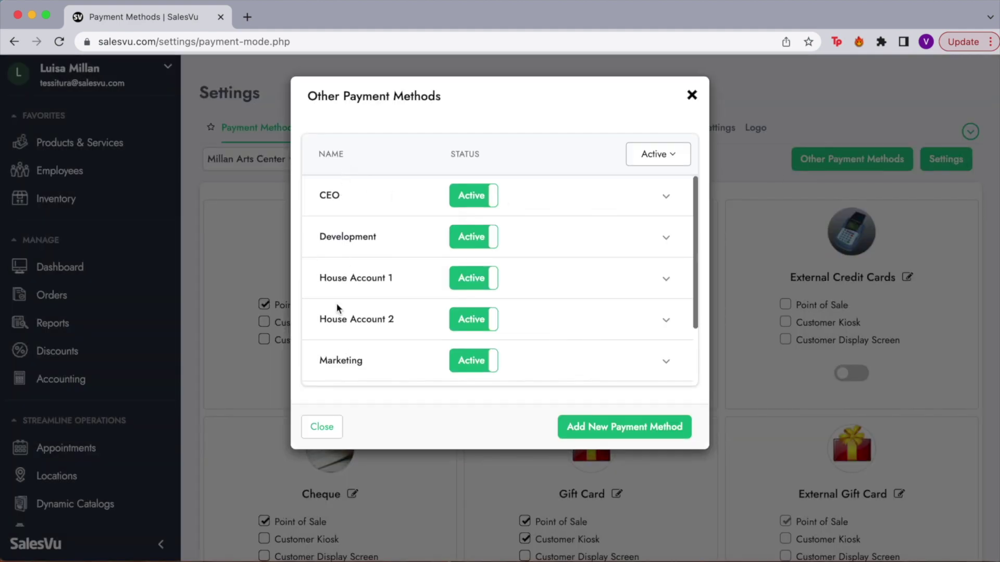
scroll(338, 305, down, 1)
scroll(362, 302, down, 3)
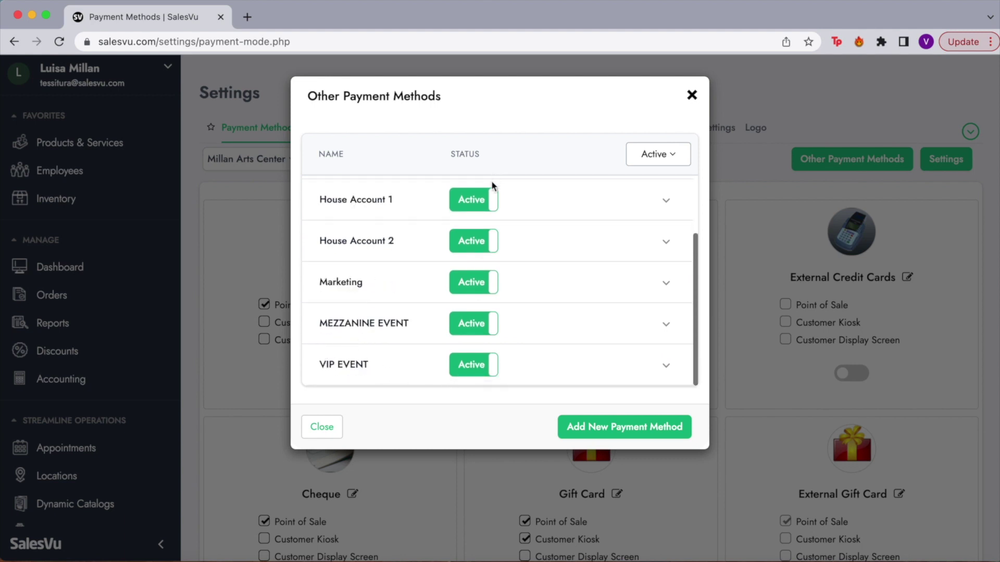
scroll(460, 247, up, 3)
scroll(461, 247, up, 1)
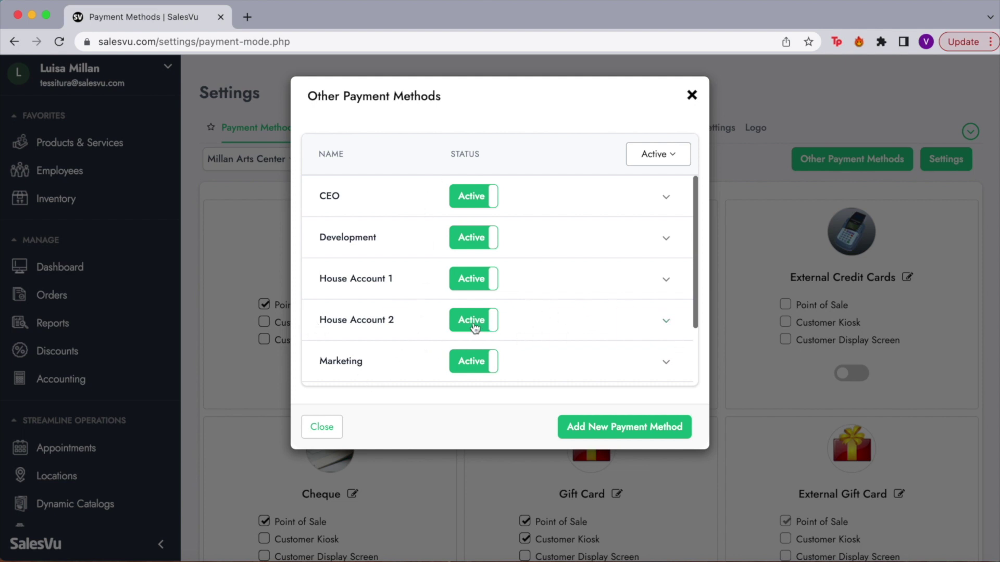
click(666, 197)
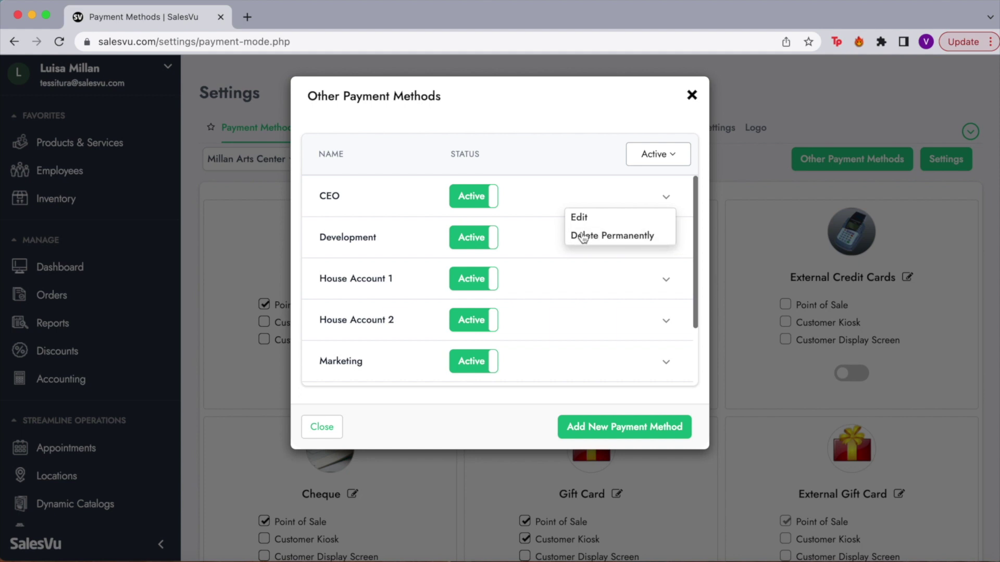
click(508, 421)
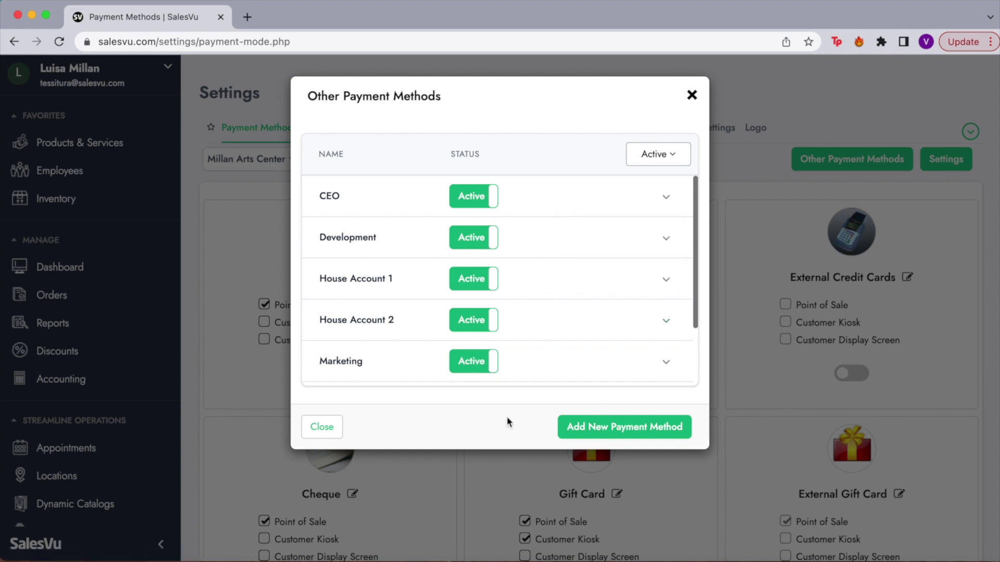
click(692, 95)
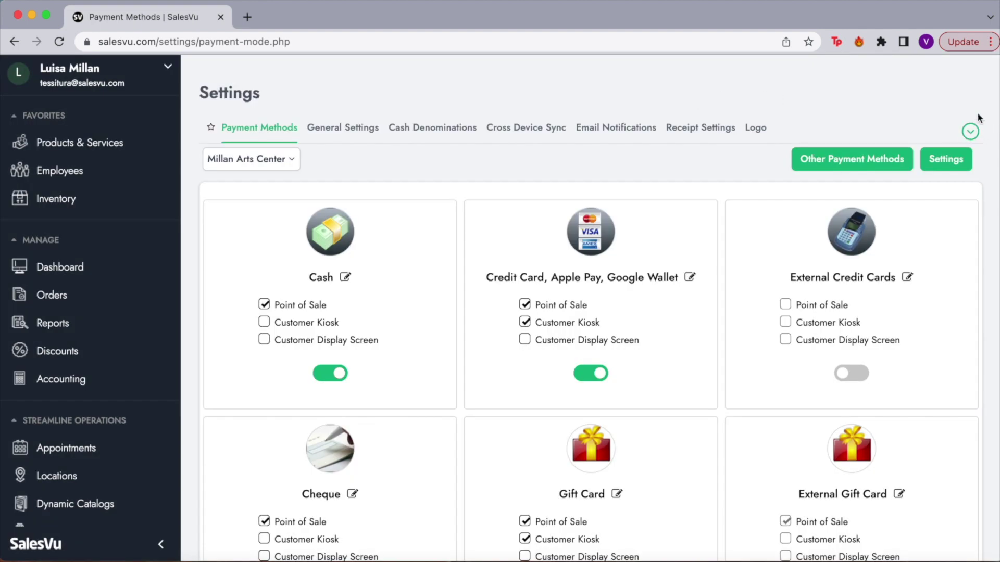
Open the Tips settings and confirm the 15, 18 and 25 tip denominations stay Percent.
click(969, 131)
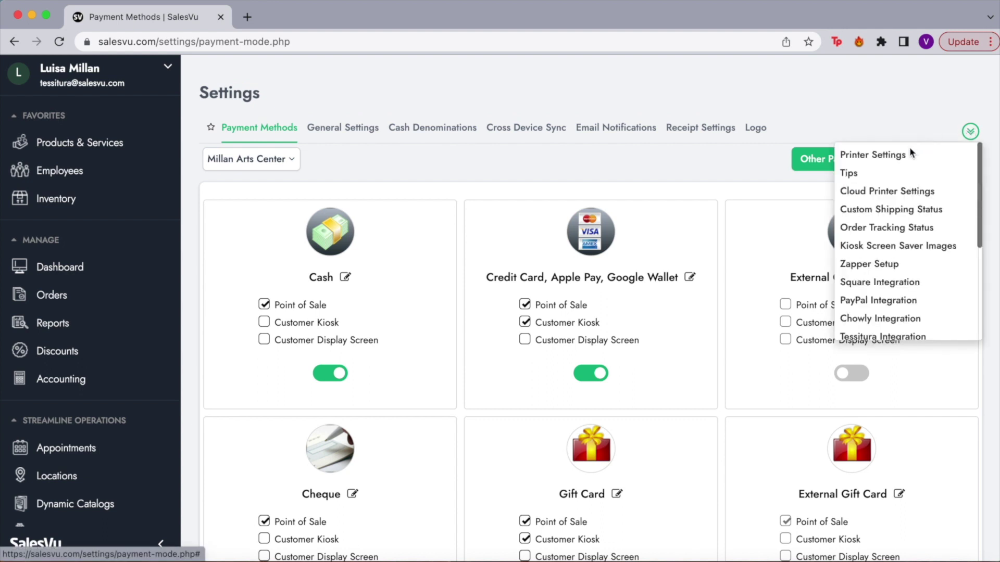
click(865, 175)
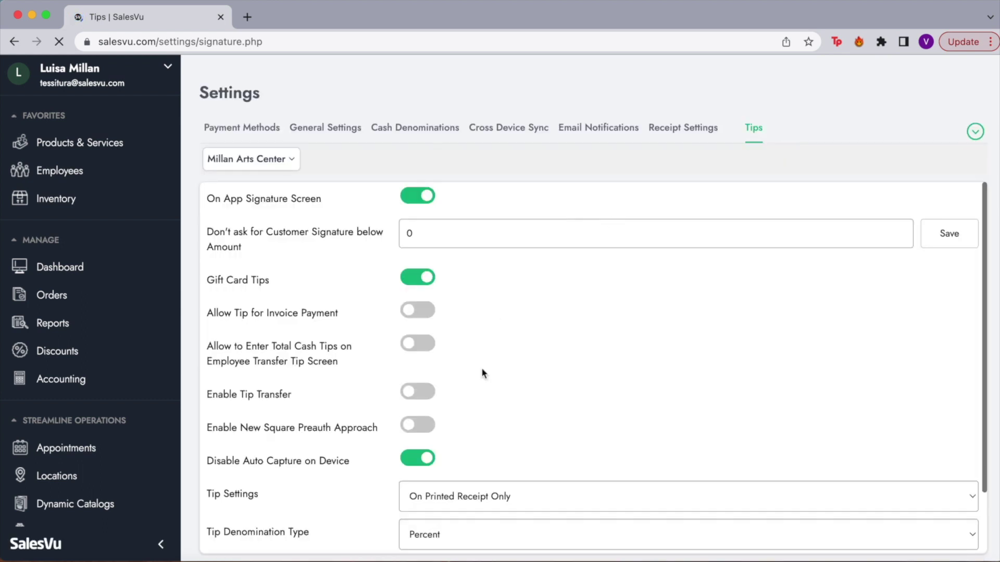
scroll(484, 373, down, 3)
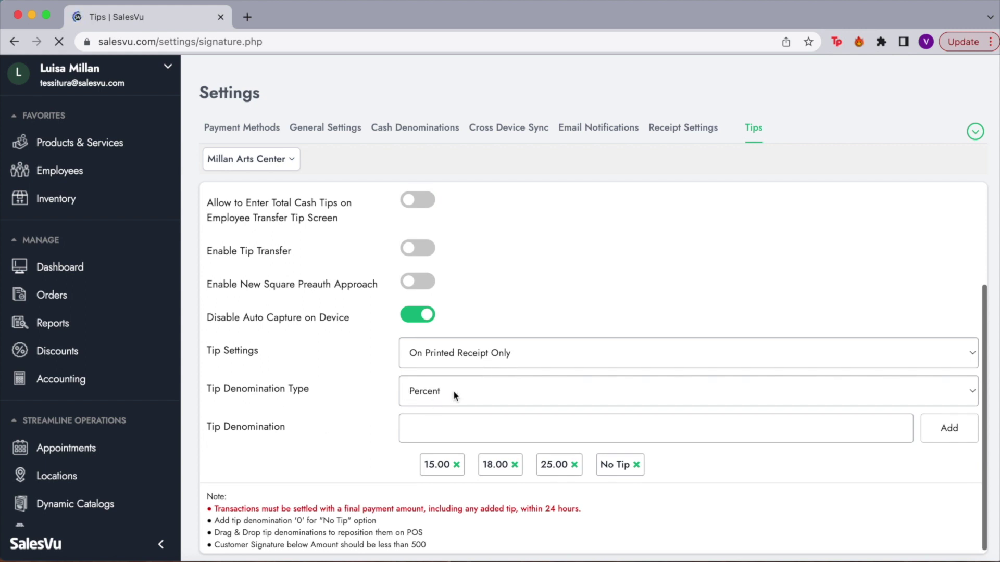
click(453, 392)
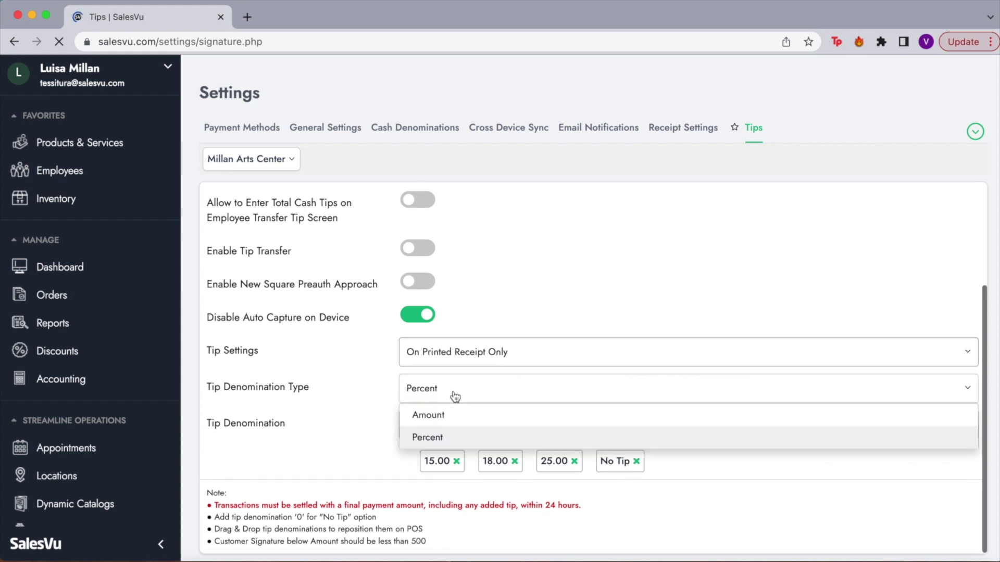
click(373, 388)
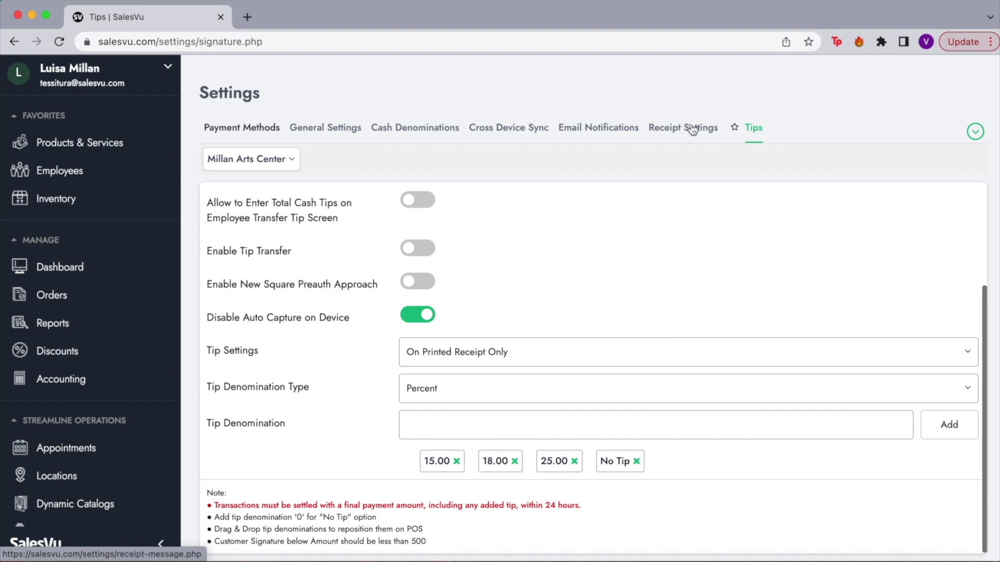
Go to Receipt Settings and review the email and printer receipt message texts.
click(673, 133)
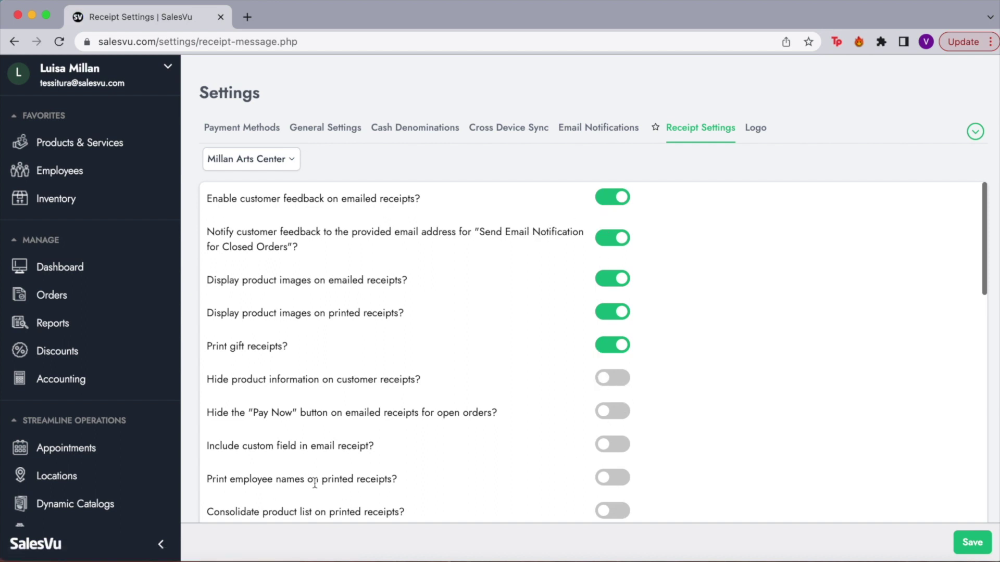
scroll(339, 490, down, 3)
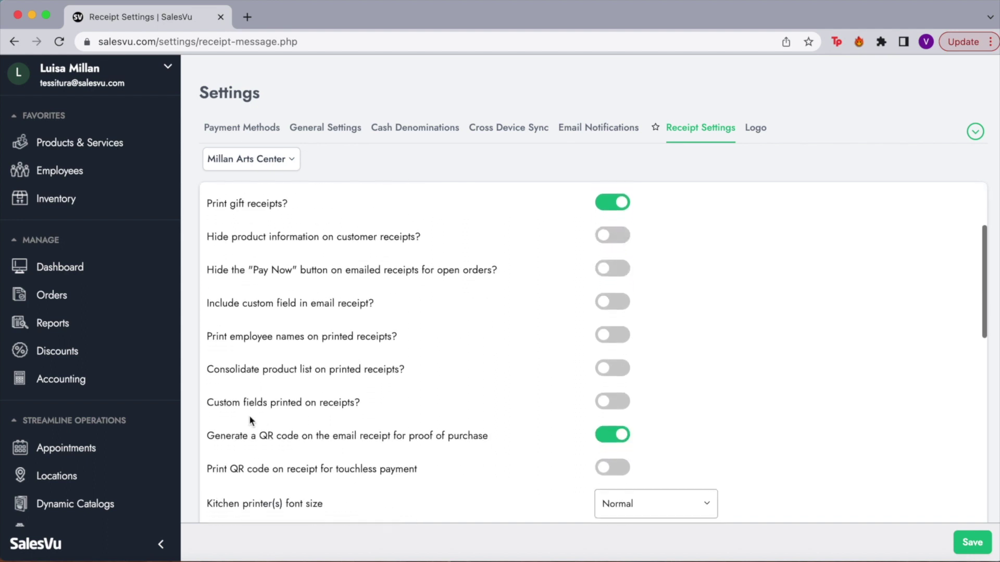
scroll(390, 406, down, 2)
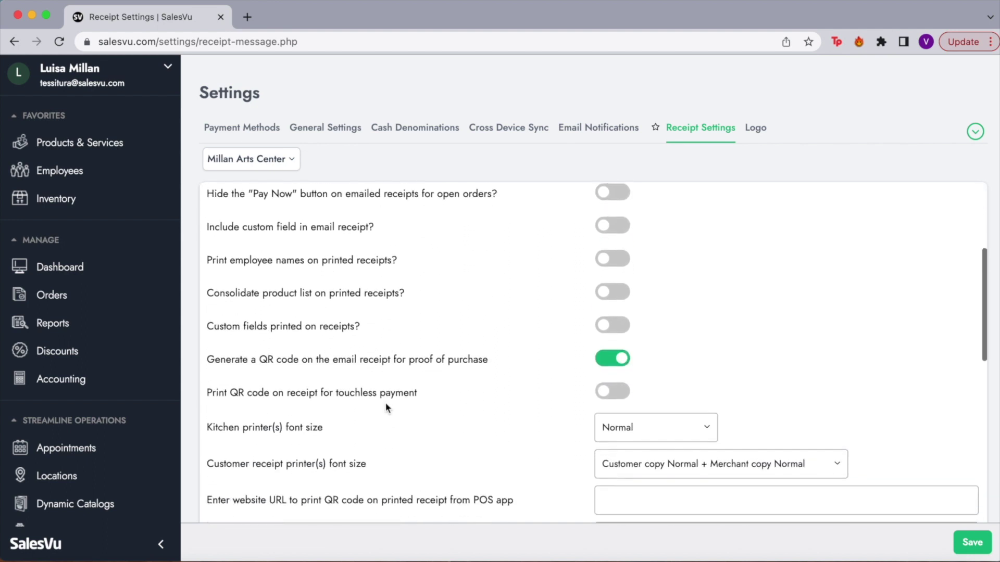
scroll(449, 405, down, 2)
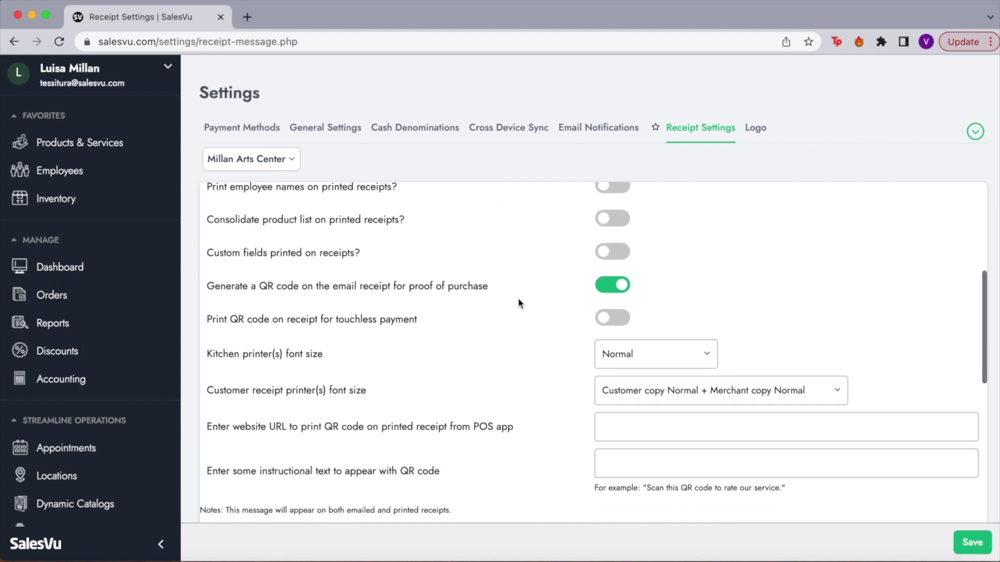
scroll(518, 303, down, 4)
scroll(519, 303, down, 2)
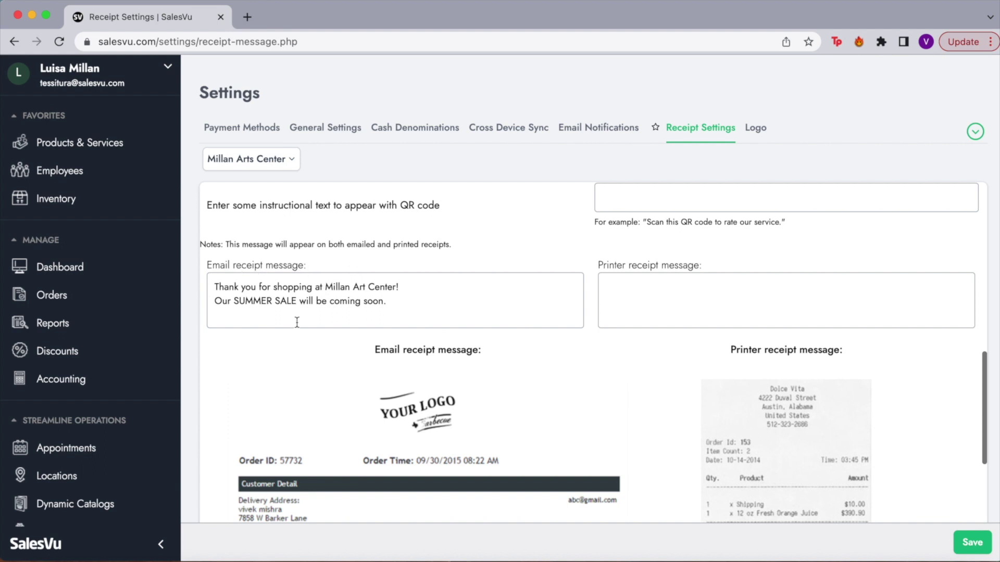
click(223, 297)
click(664, 288)
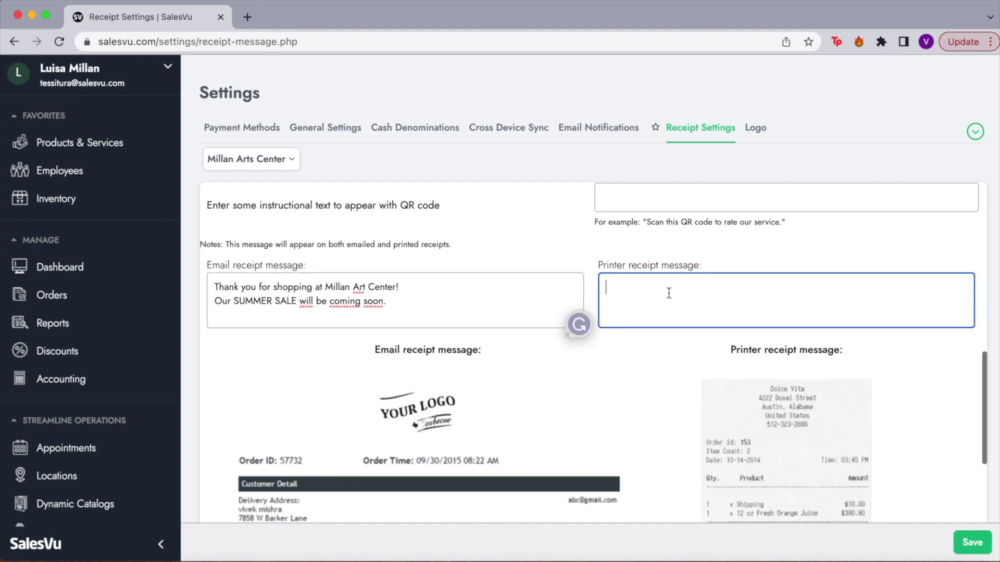
Check the receipt previews with the SUMMER SALE thank-you message and save the receipt settings.
scroll(667, 291, down, 1)
scroll(669, 292, down, 3)
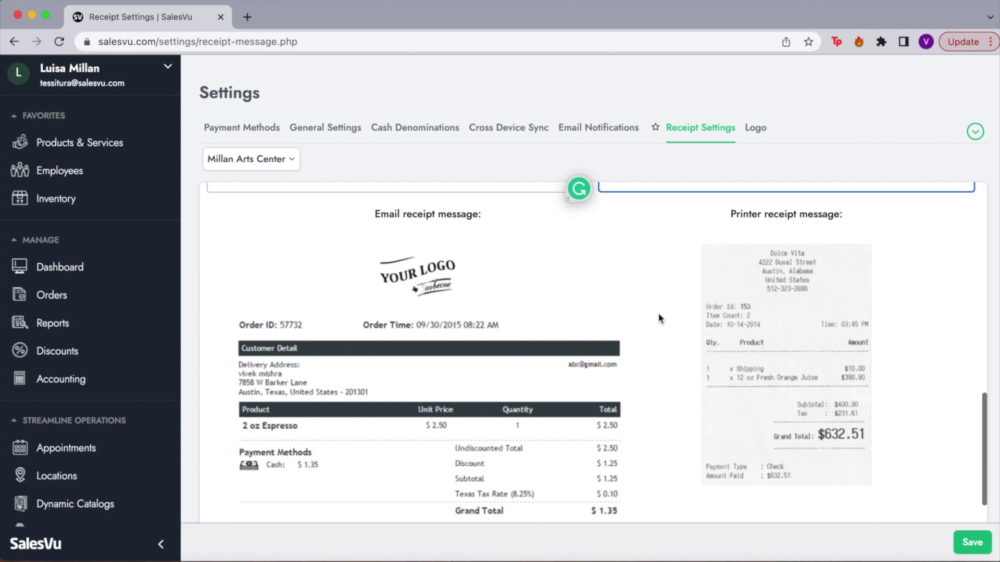
scroll(363, 278, down, 2)
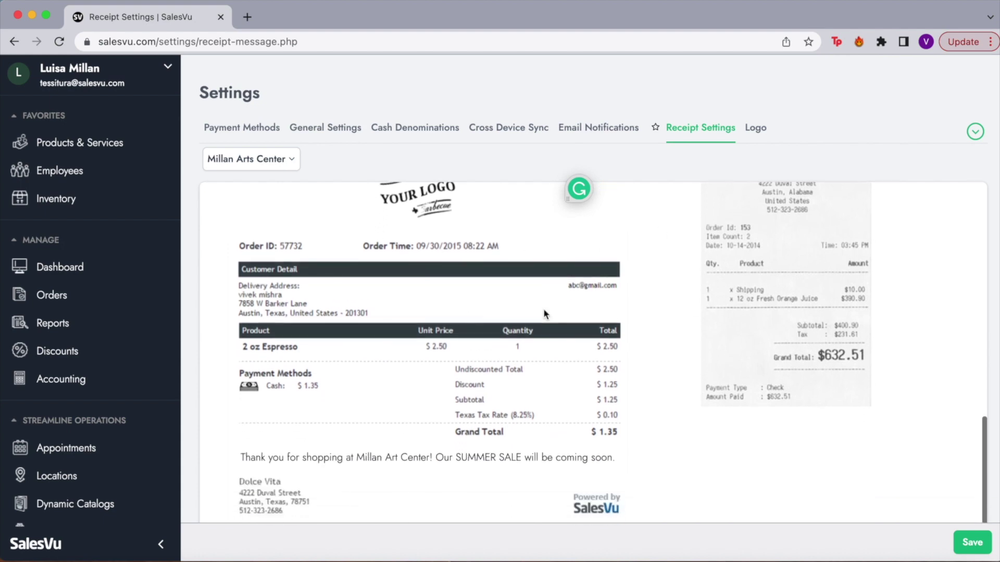
scroll(435, 470, down, 2)
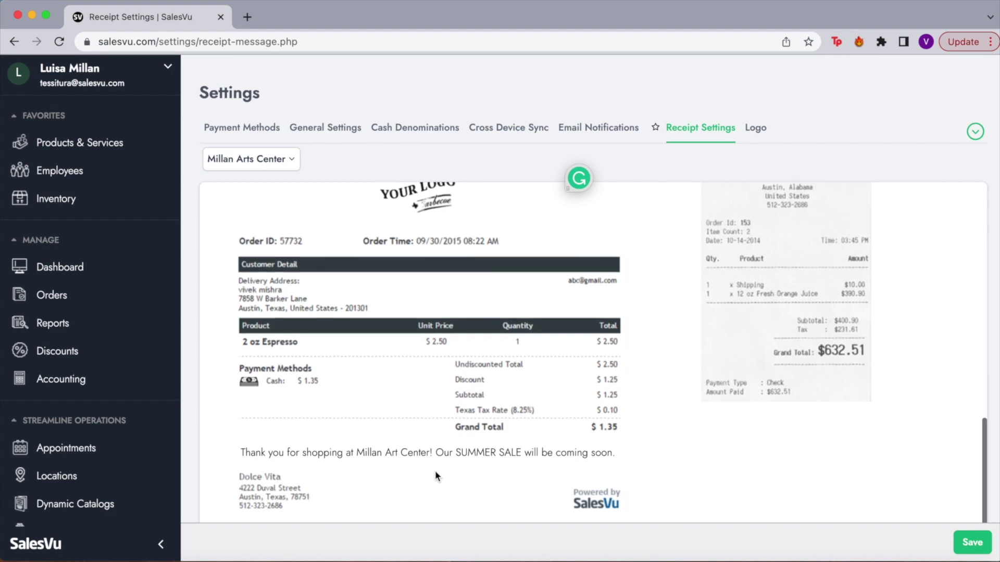
click(967, 546)
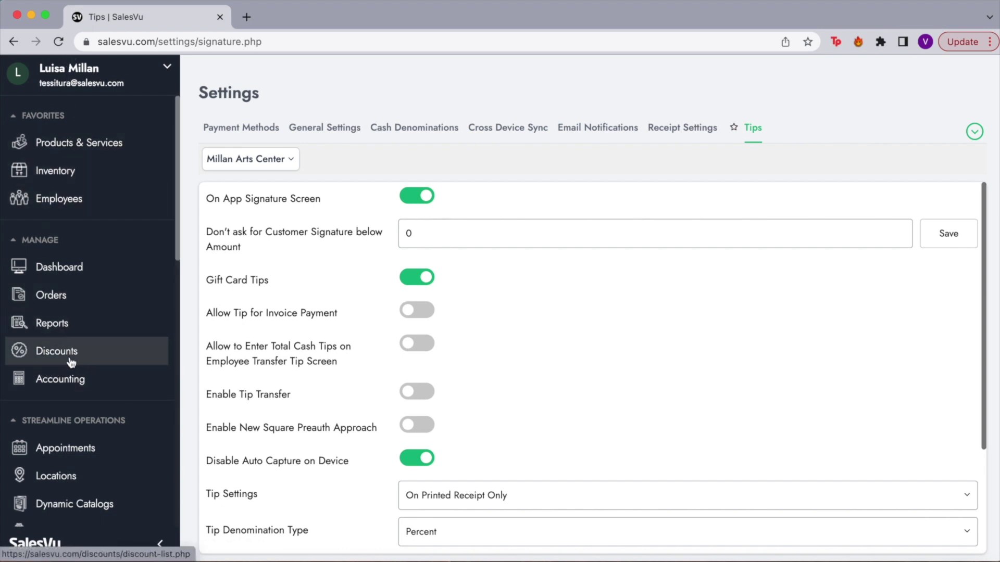
Show the discounts list for the Millan Arts Center location.
click(43, 360)
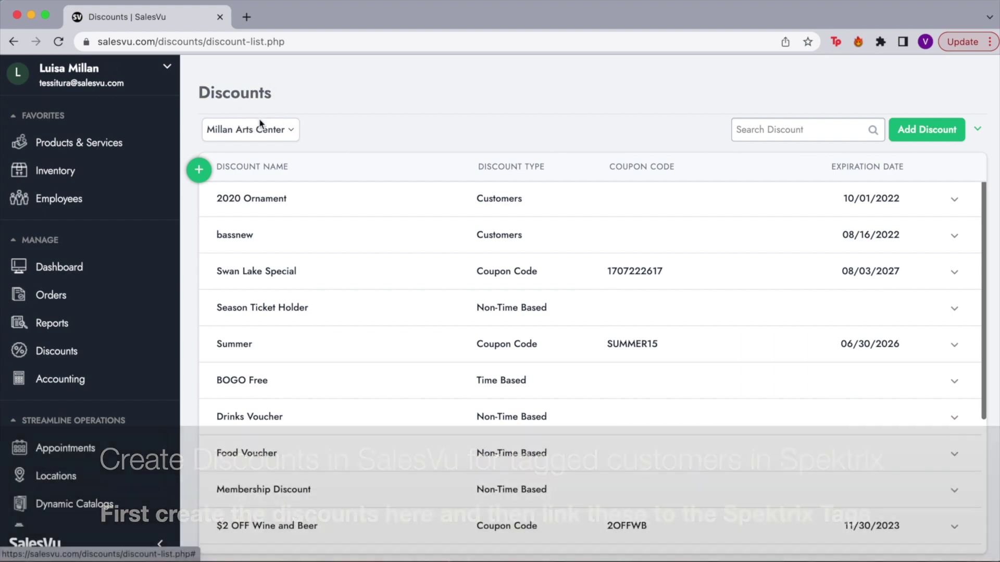
click(293, 138)
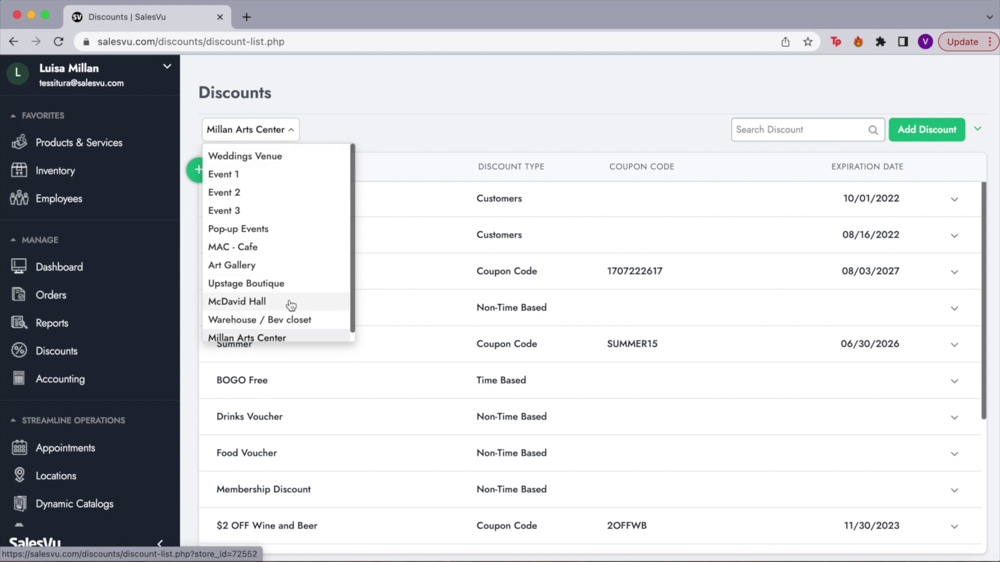
scroll(286, 308, down, 1)
click(276, 329)
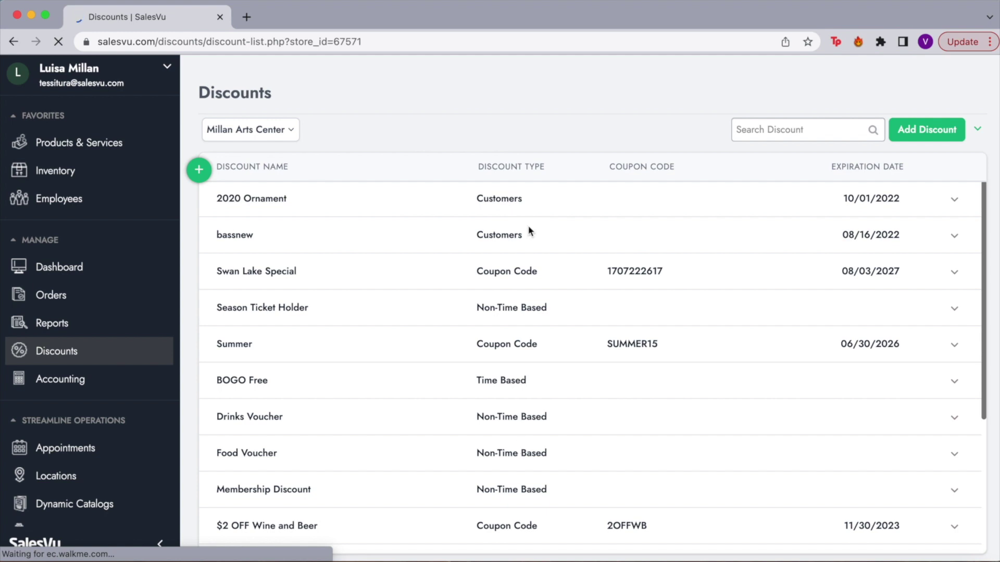
Scroll through the saved discounts, return to the top, and start a new discount.
scroll(480, 218, down, 1)
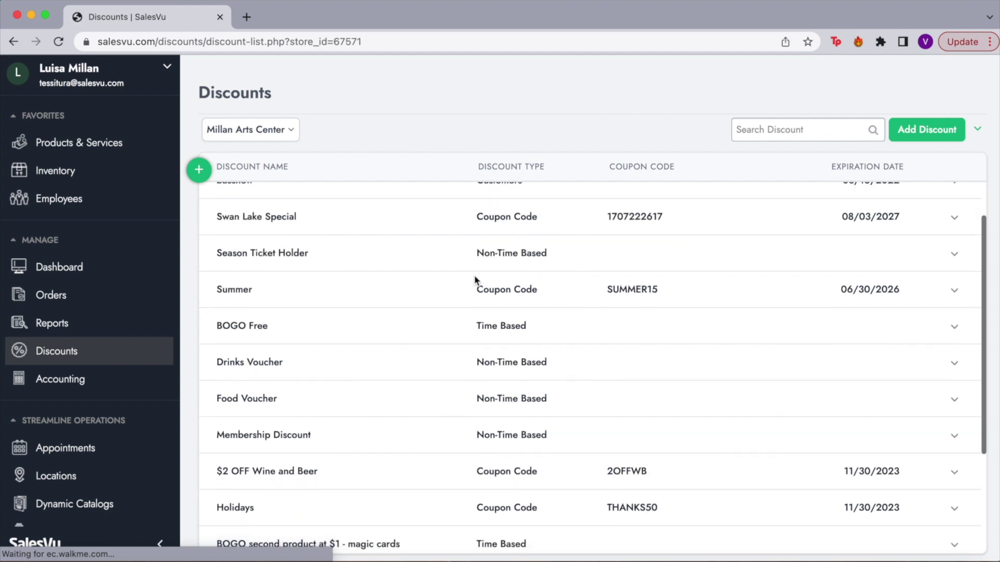
scroll(496, 352, down, 2)
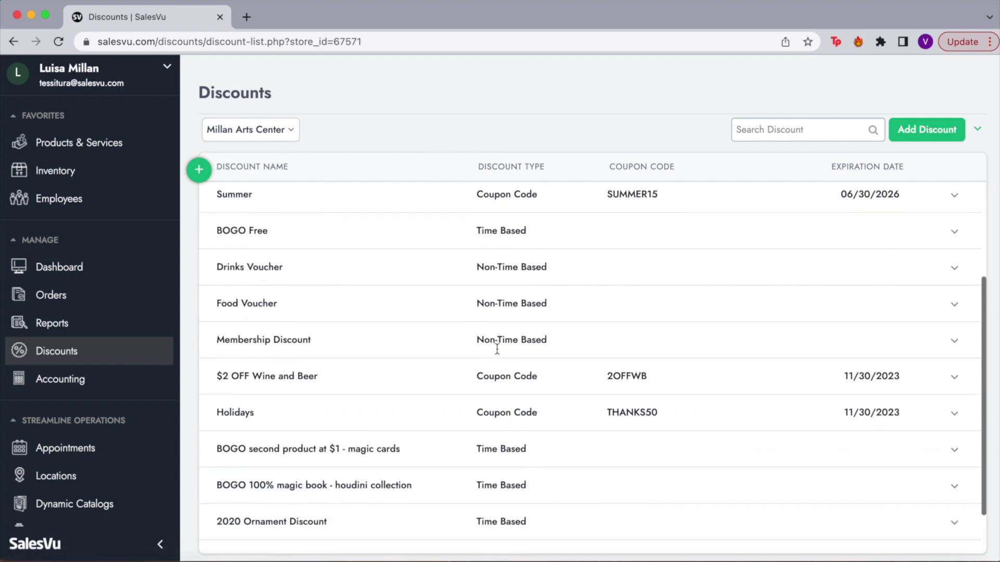
scroll(498, 353, down, 1)
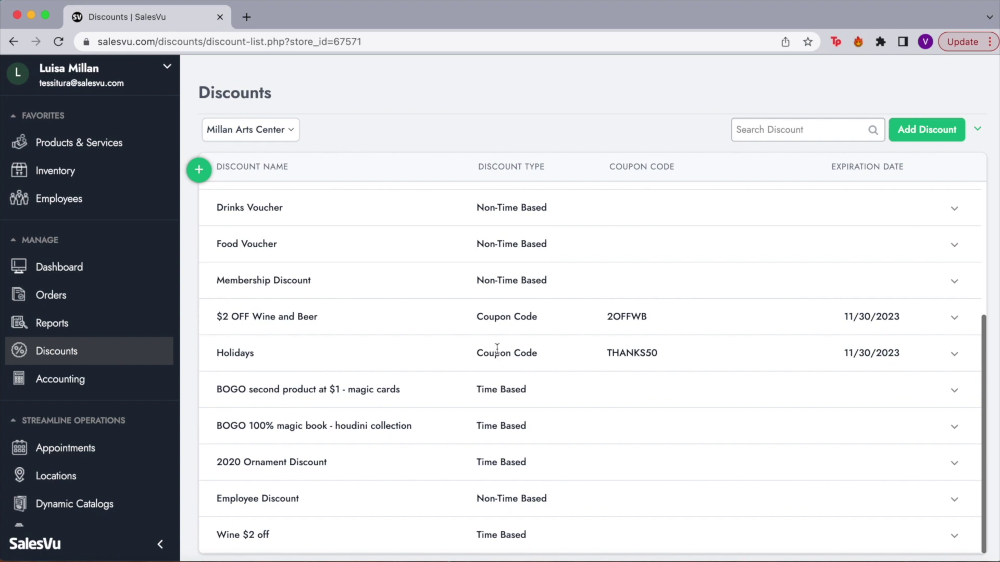
scroll(603, 435, up, 4)
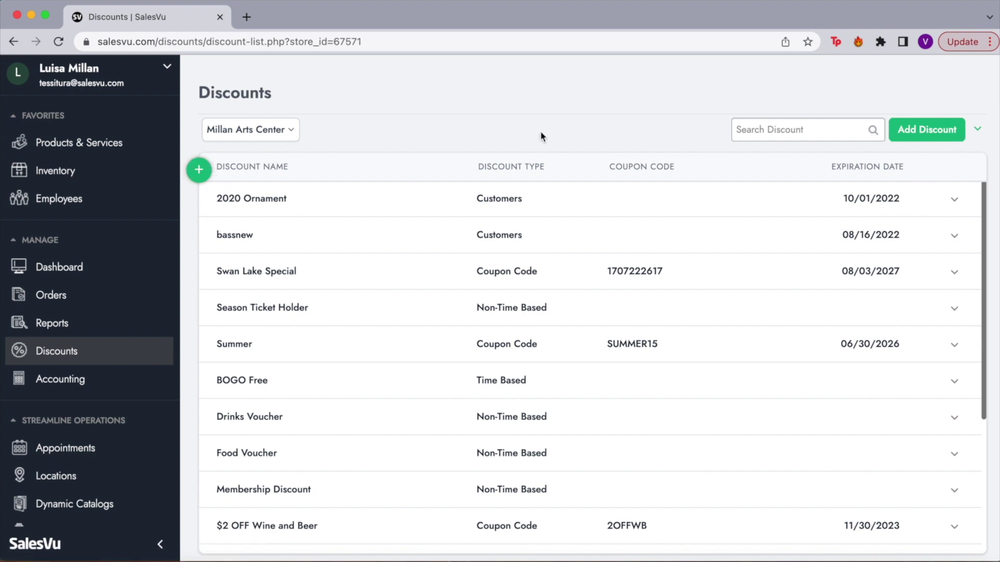
click(911, 127)
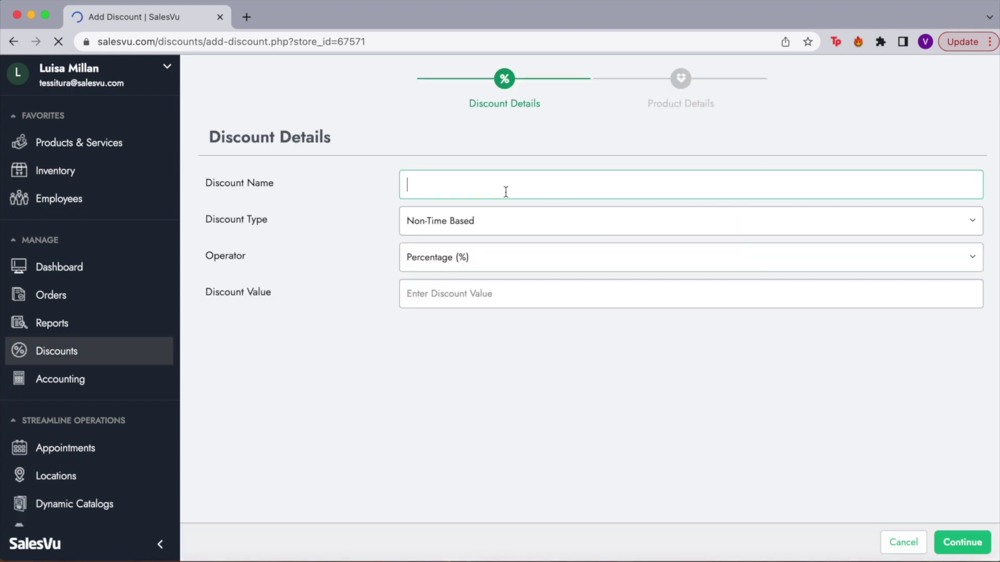
Name the discount FALL22, make it a Coupon Code worth 20 at Product Level, and continue.
text(Fa)
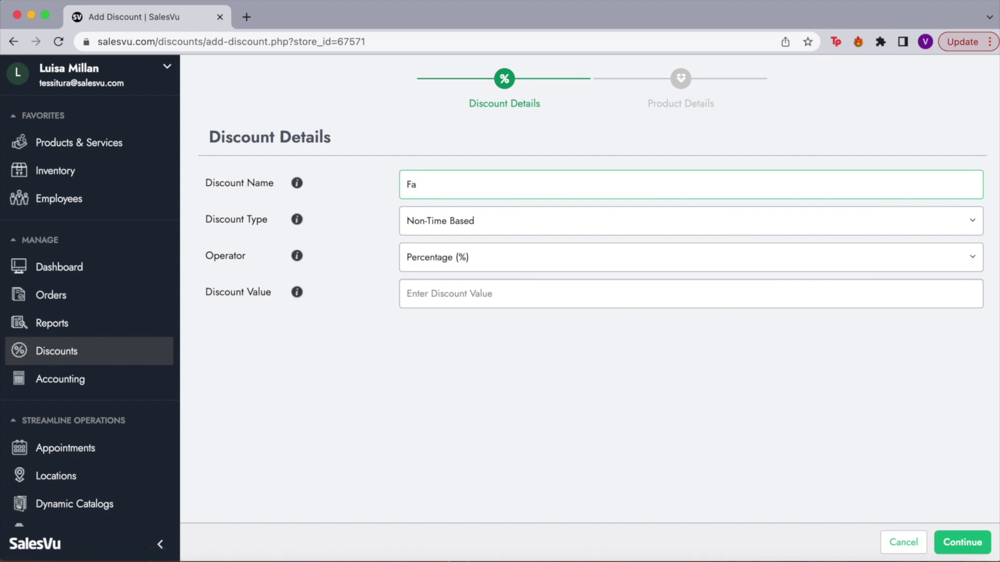
text(LL22)
click(440, 235)
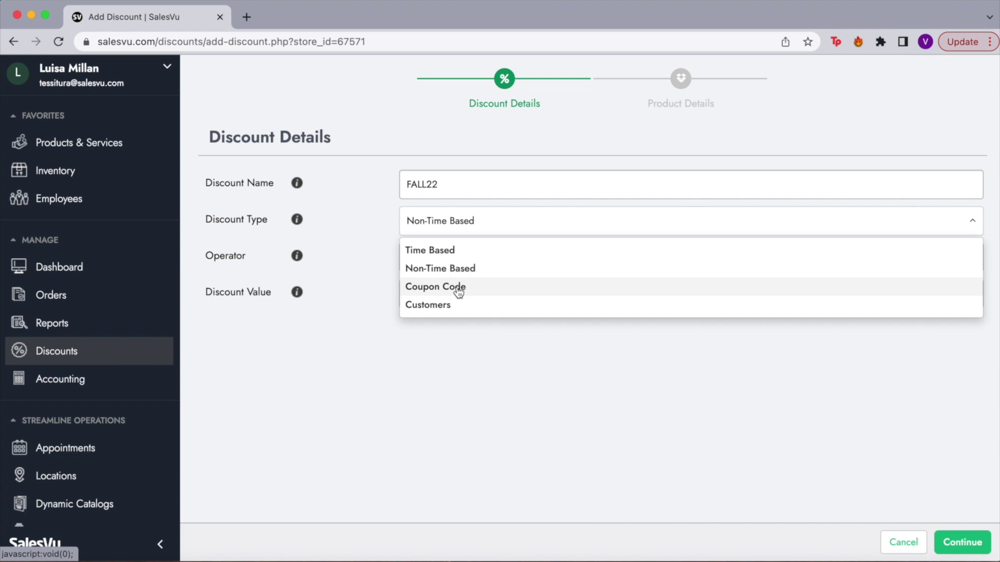
click(459, 287)
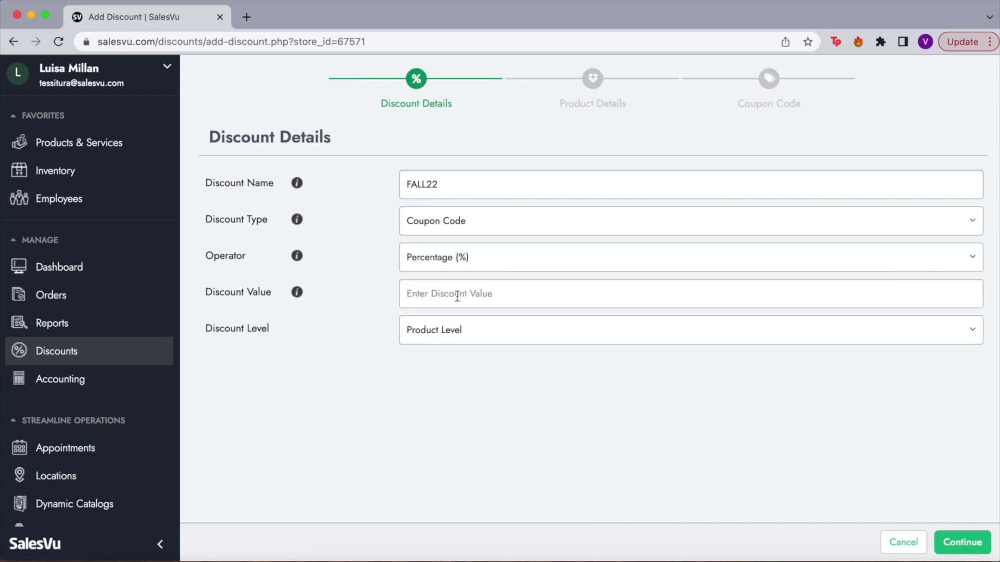
text(20)
click(458, 342)
click(458, 348)
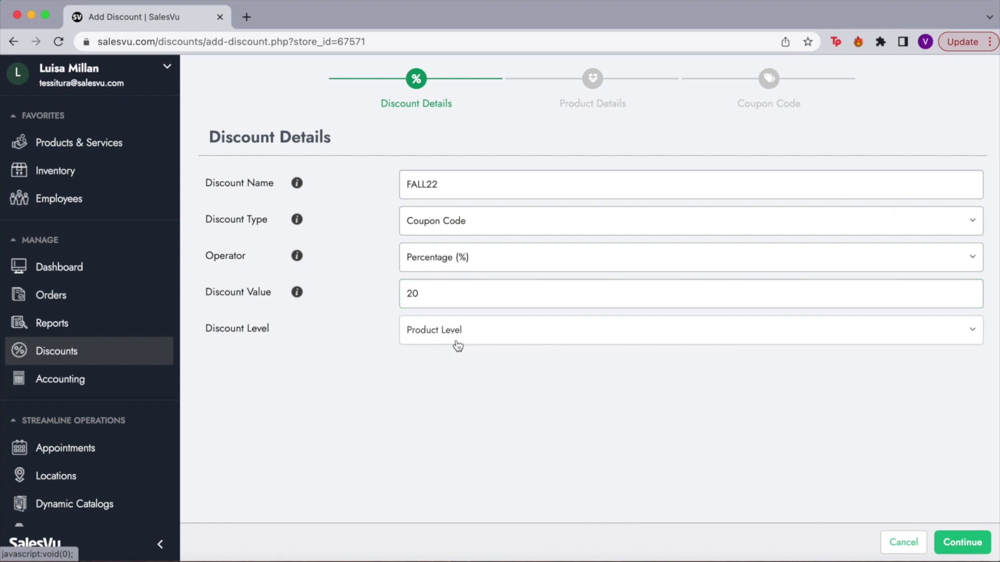
click(511, 340)
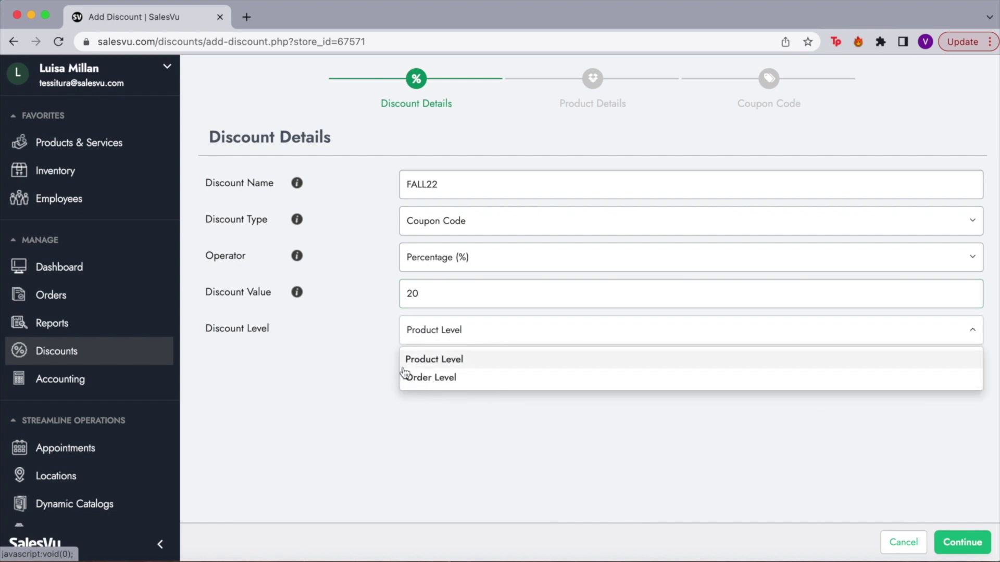
click(962, 542)
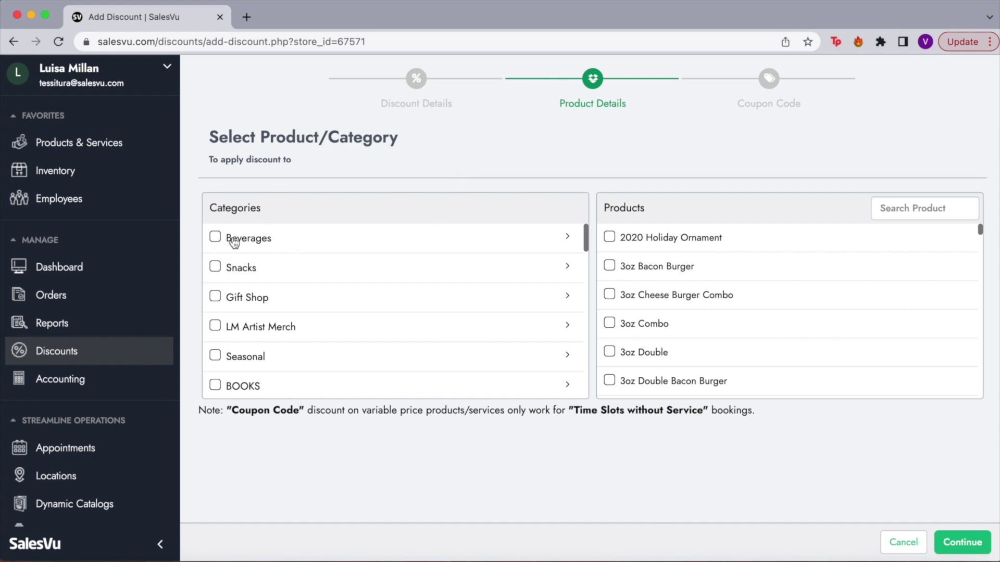
Apply FALL22 to the Beverages category and to all products in the order.
click(214, 237)
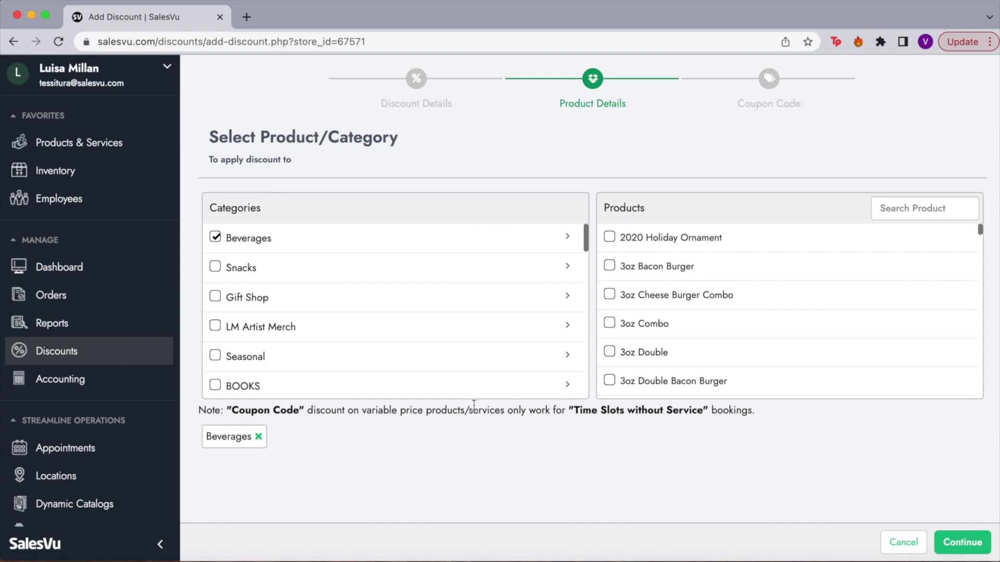
click(958, 543)
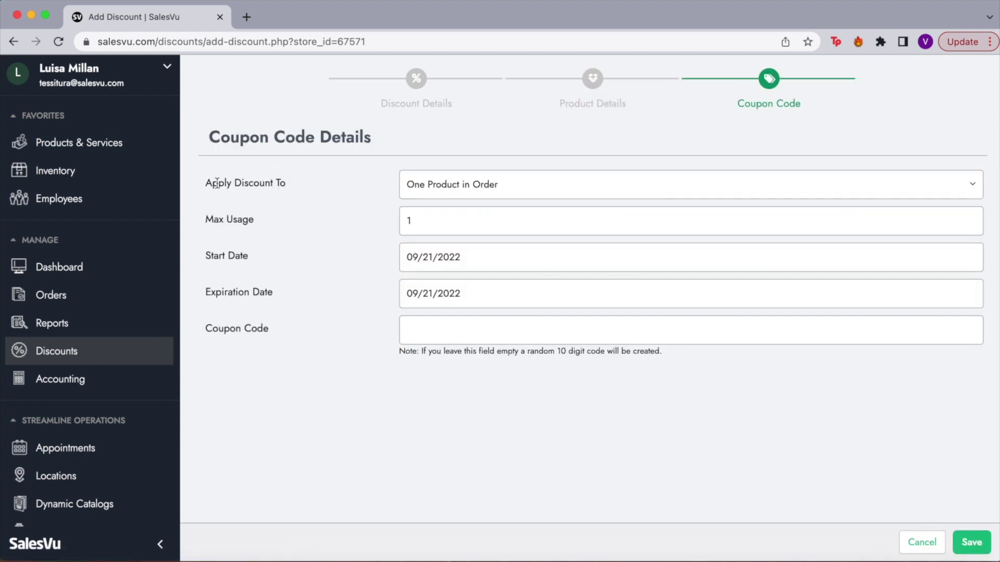
click(474, 197)
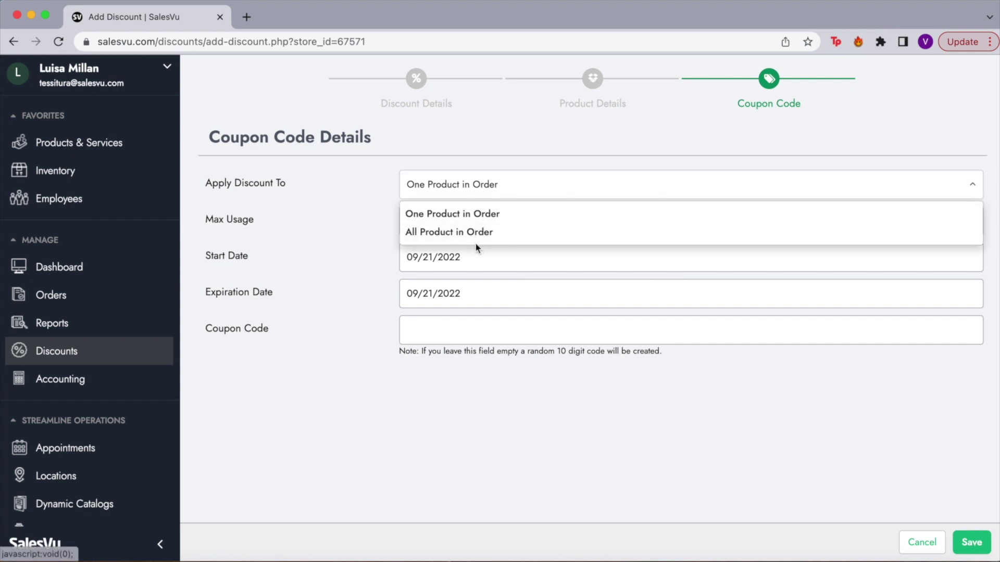
click(438, 235)
Set max usage to 10 and expiration to 09/28/2022, then save the FALL22 discount.
click(454, 223)
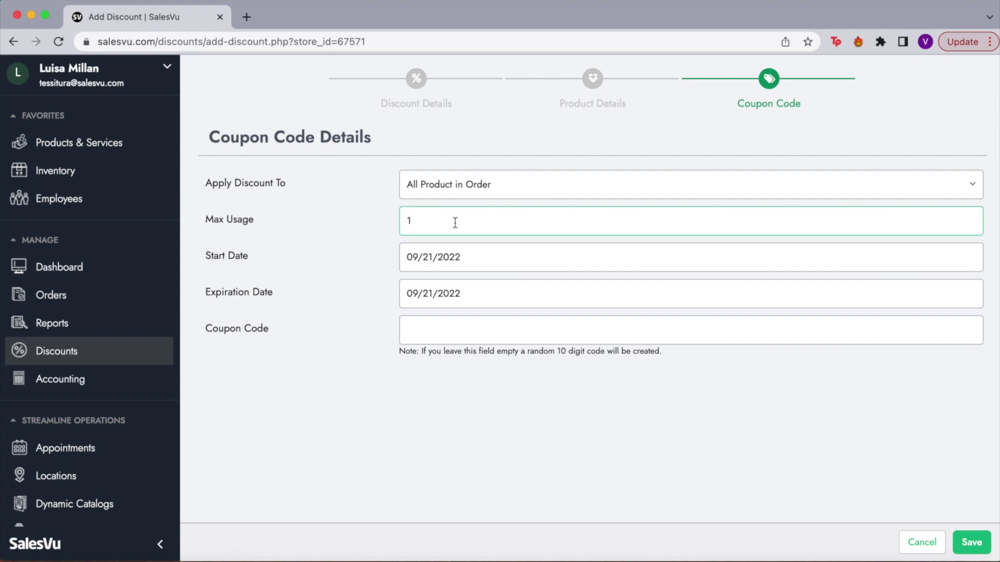
text(0)
click(416, 295)
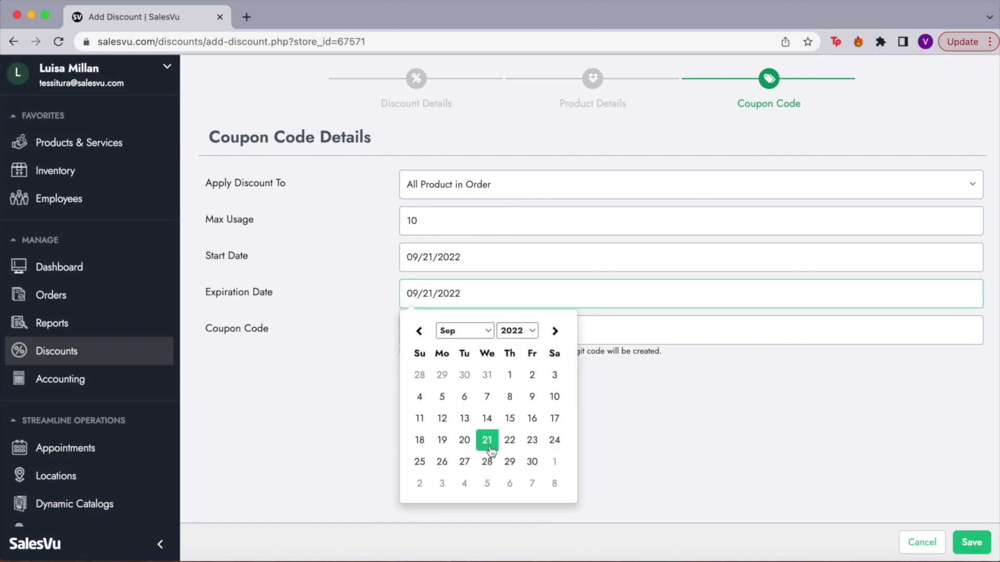
click(488, 460)
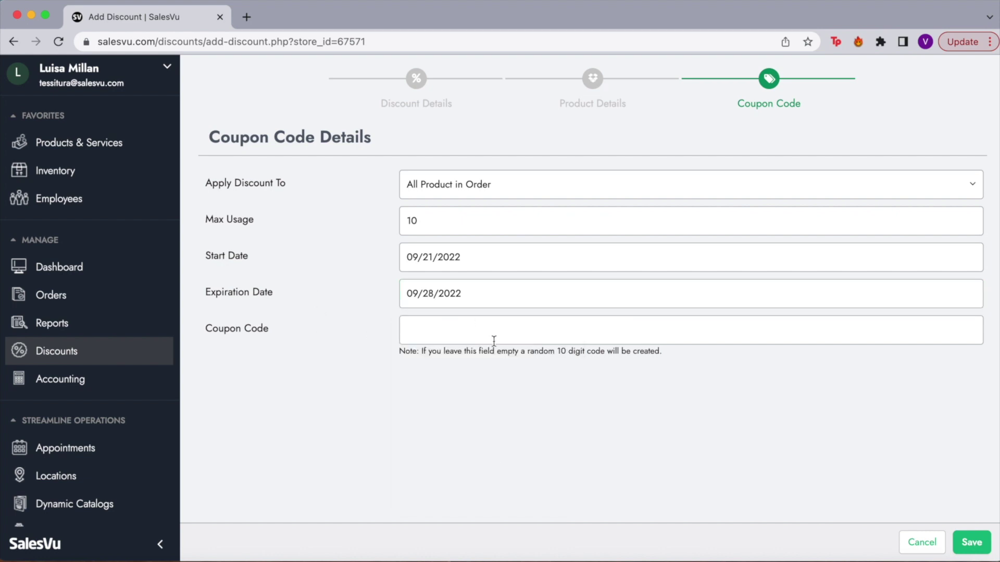
drag(398, 352, 670, 359)
click(697, 367)
click(987, 552)
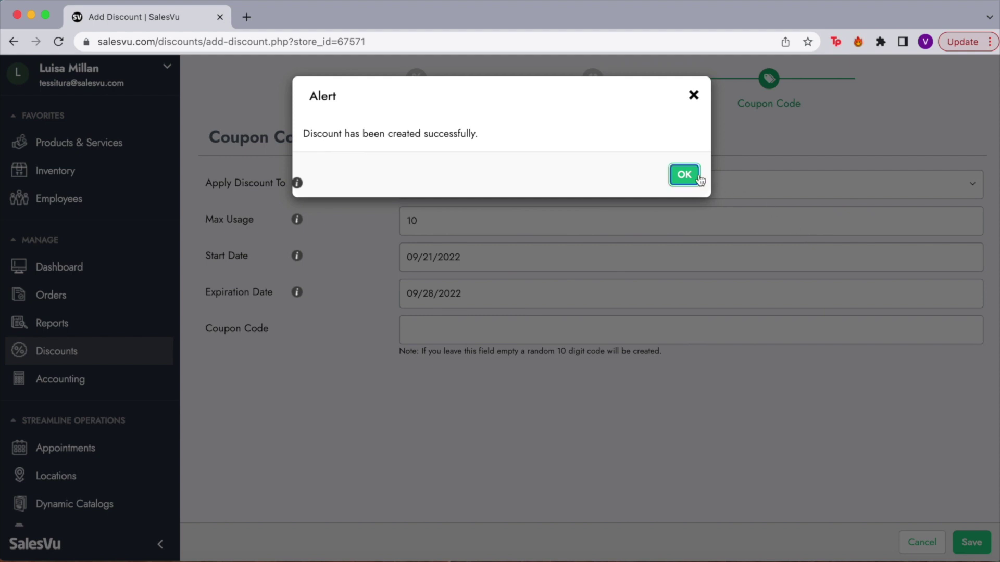
click(684, 175)
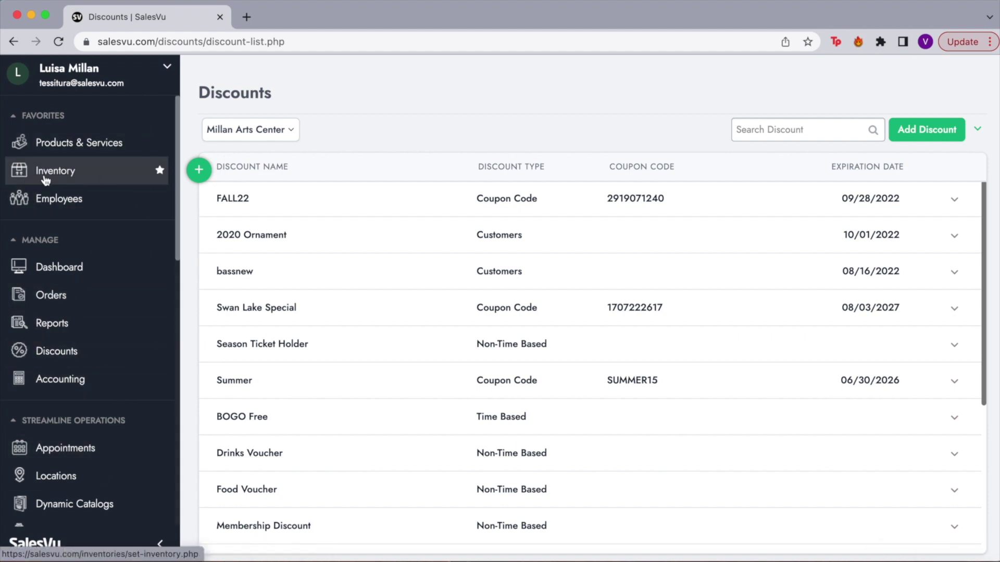
Open Inventory Management for Millan Arts Center and scroll the View/Adjust quantities, units and thresholds.
click(76, 179)
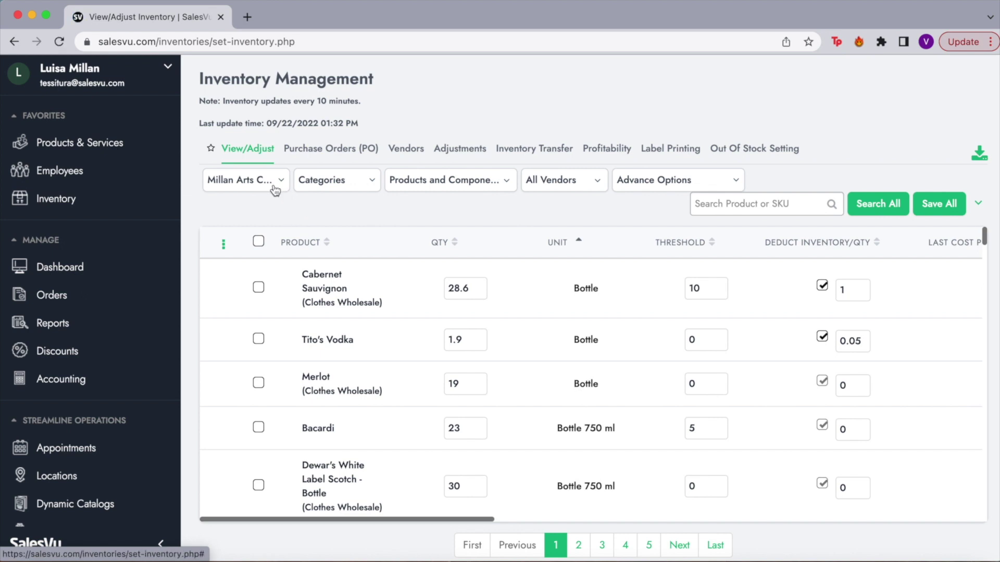
click(237, 183)
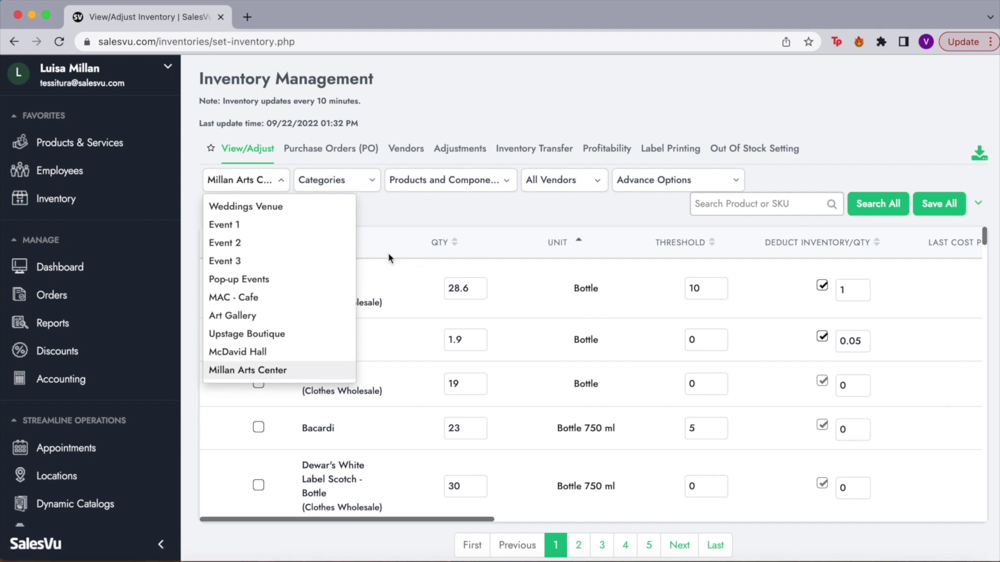
click(421, 205)
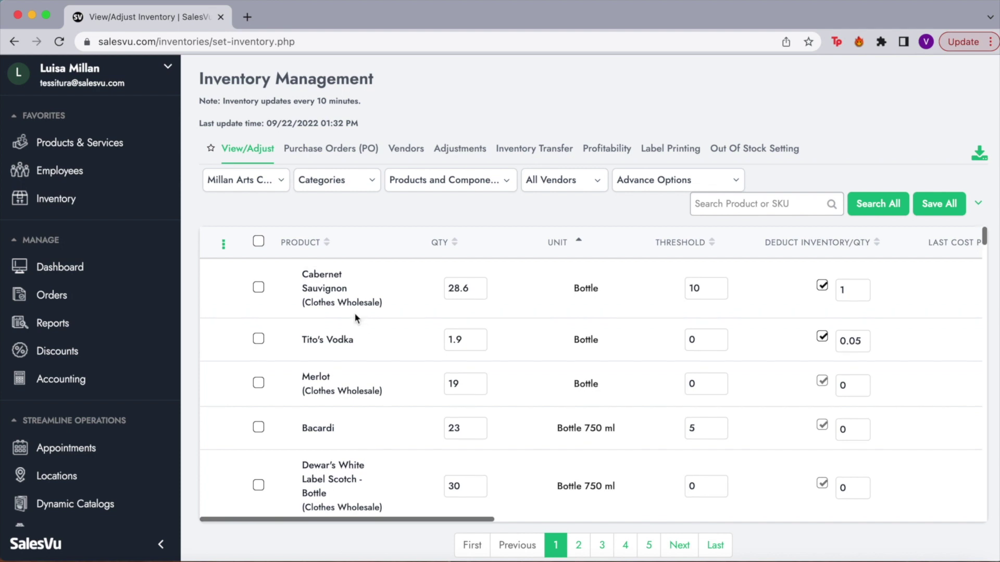
scroll(379, 439, down, 3)
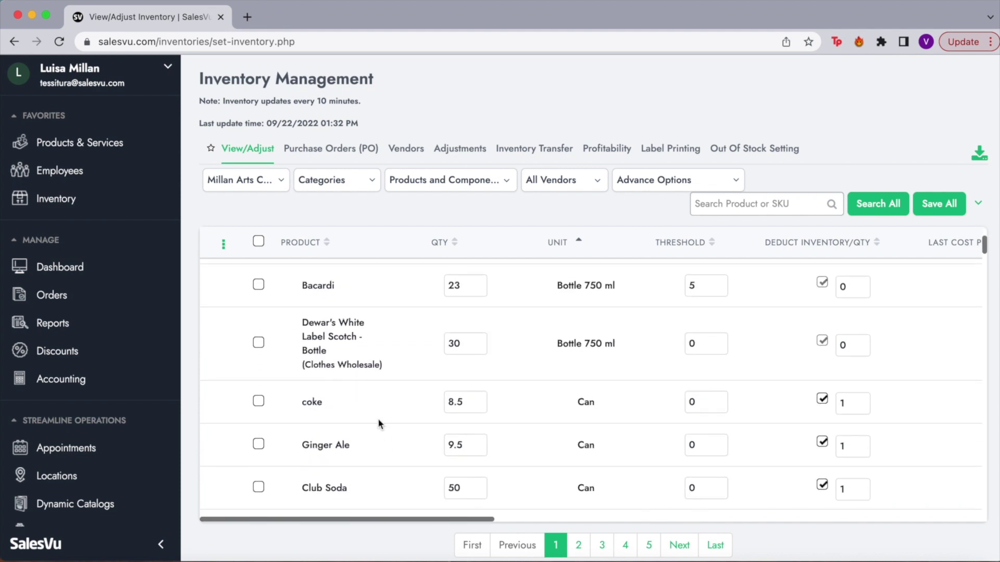
scroll(379, 436, down, 3)
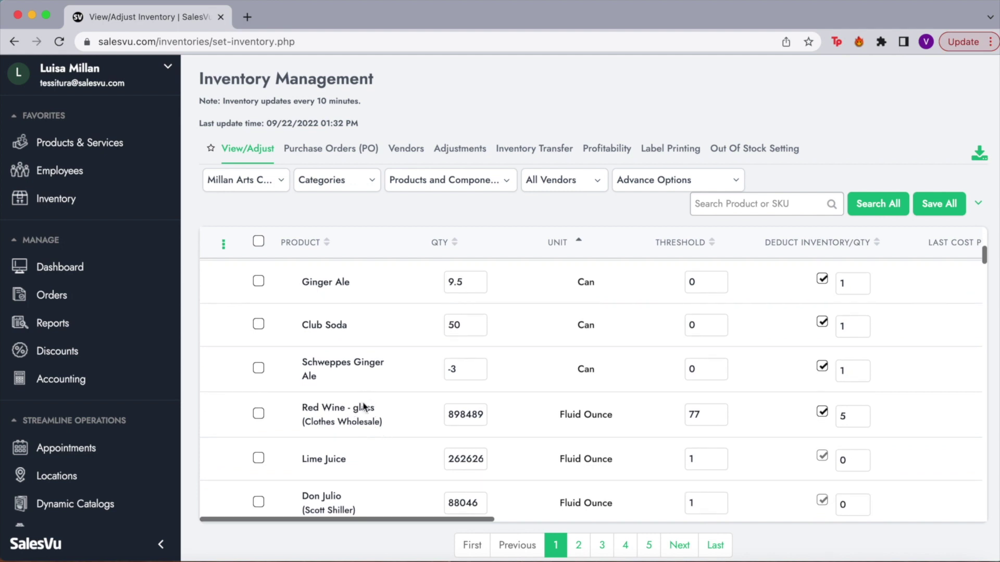
scroll(361, 461, up, 6)
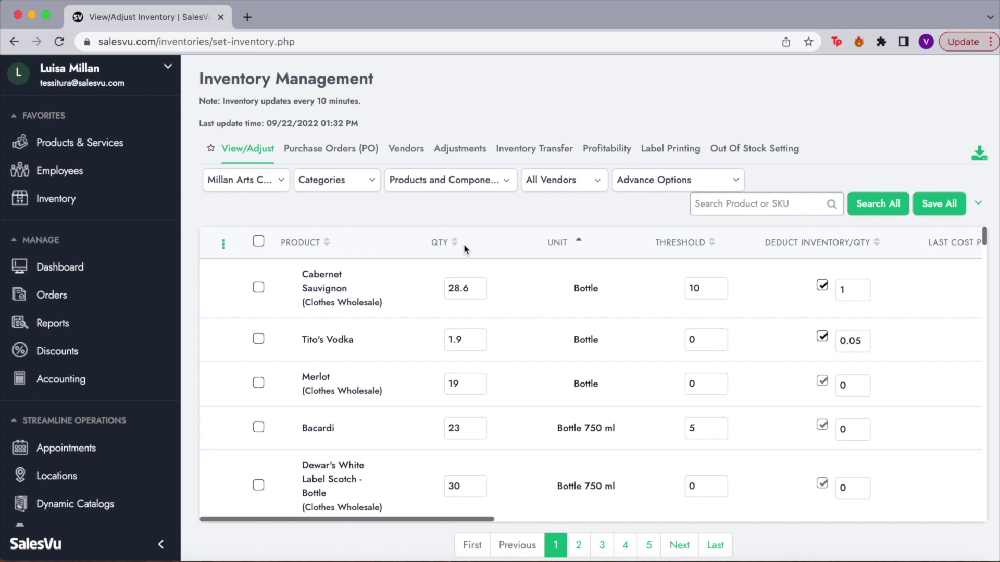
click(465, 289)
double_click(471, 288)
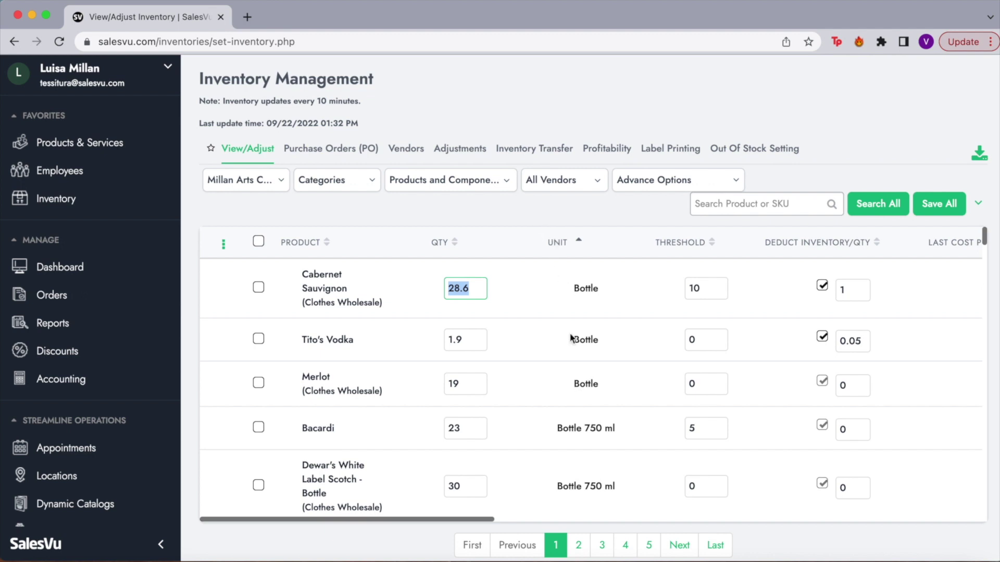
scroll(571, 338, down, 2)
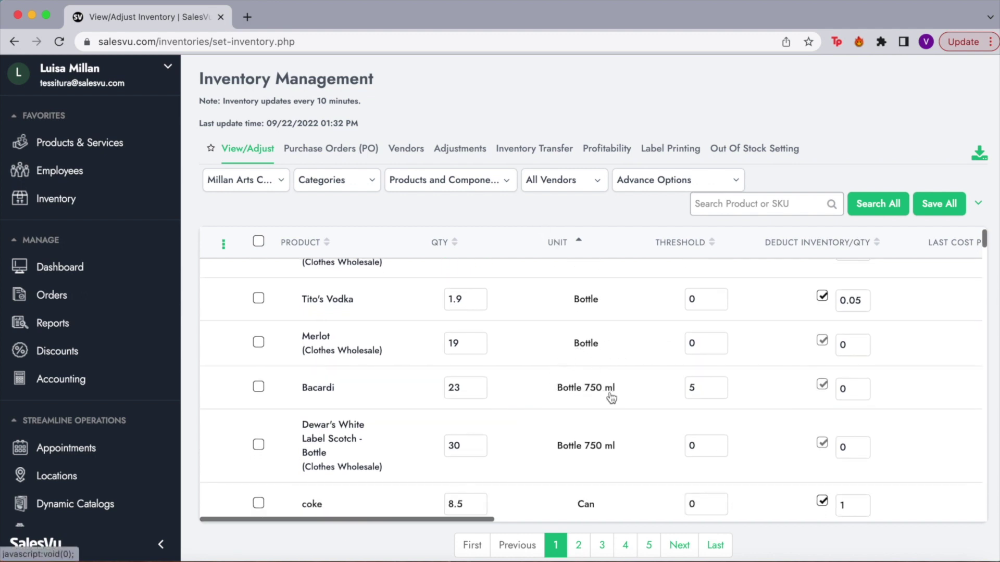
scroll(612, 398, down, 6)
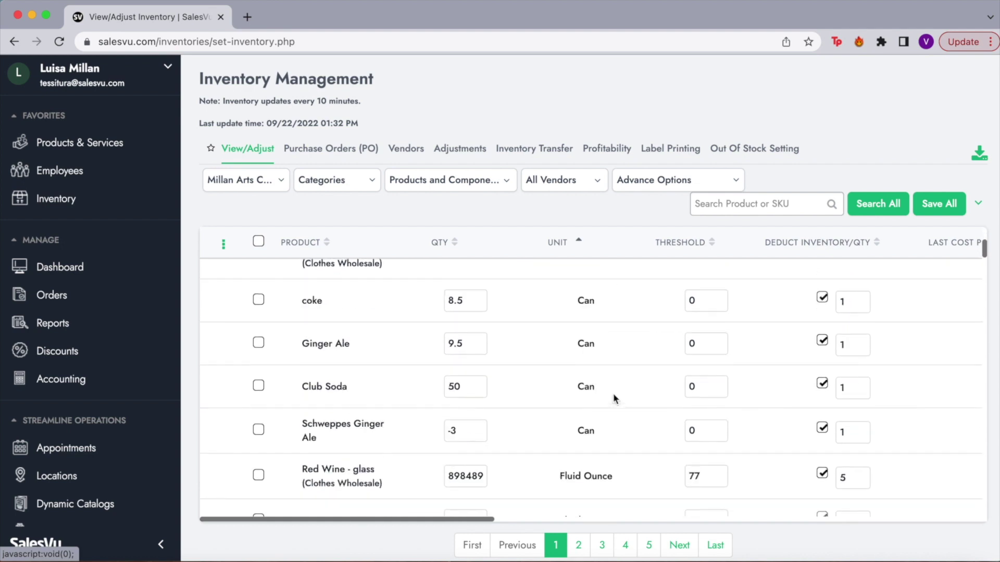
scroll(614, 393, down, 5)
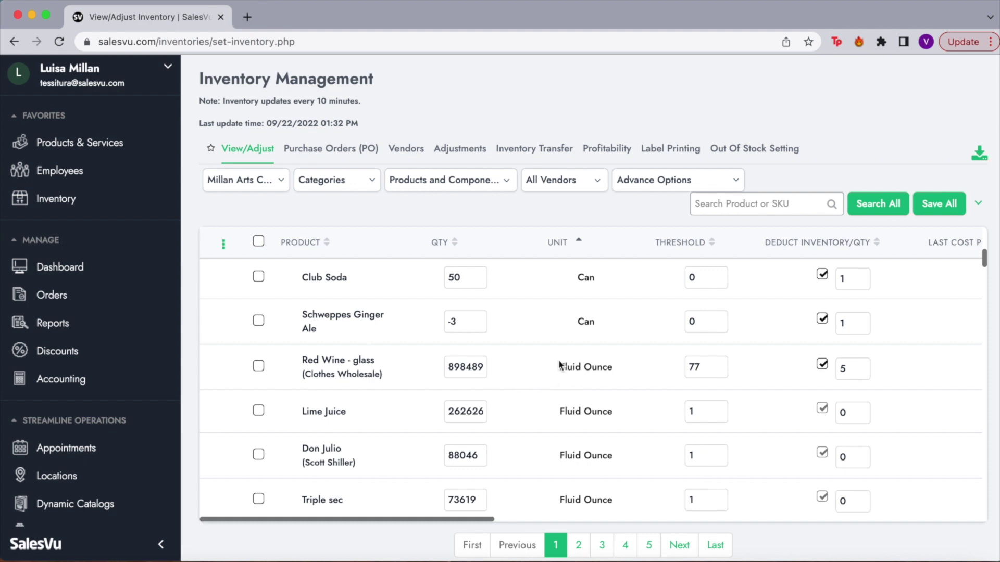
scroll(609, 377, up, 4)
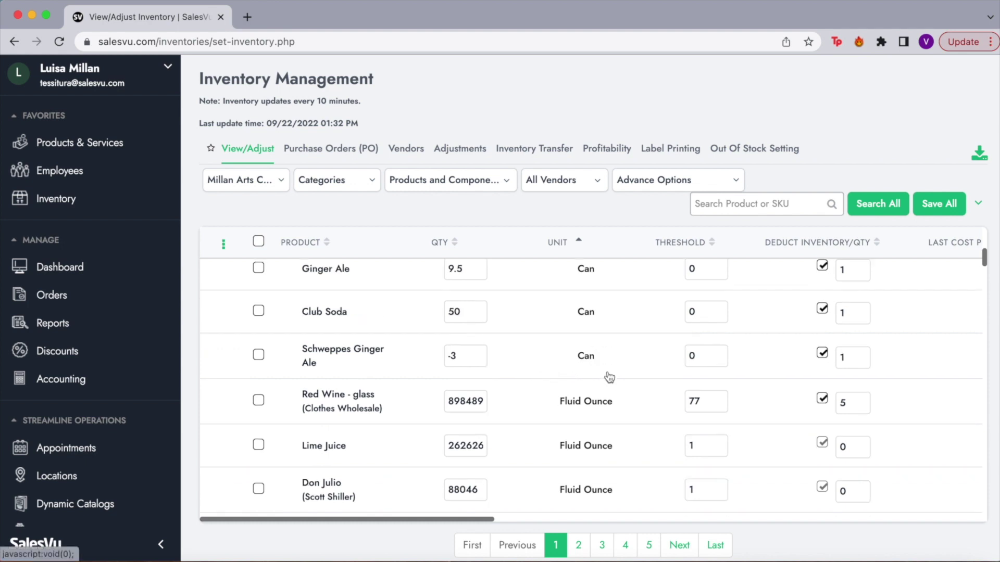
scroll(607, 371, up, 5)
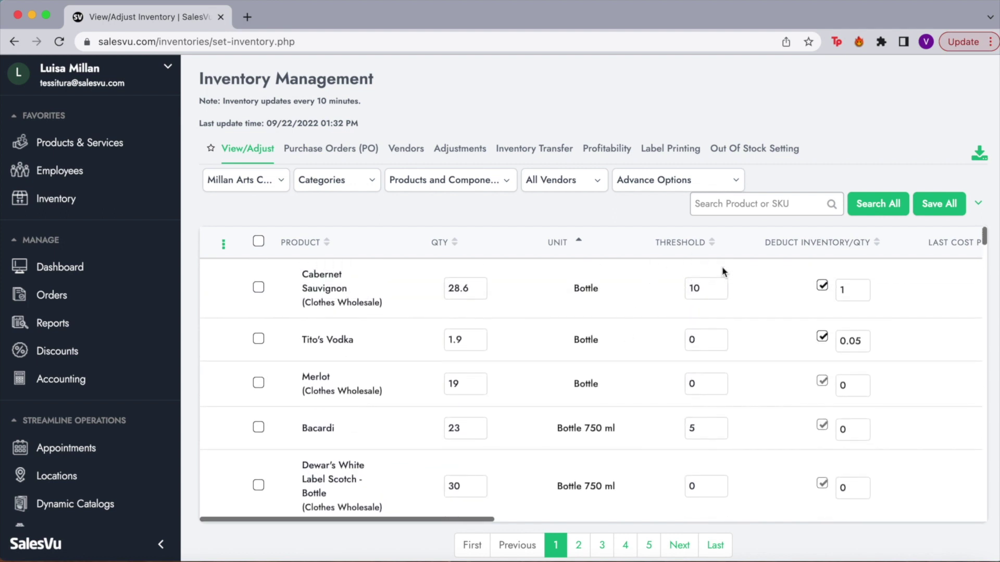
click(719, 297)
double_click(715, 290)
click(716, 289)
double_click(691, 288)
click(708, 289)
click(714, 342)
Review the inventory Threshold Settings, with alerts on and global threshold 0, and save them.
click(979, 205)
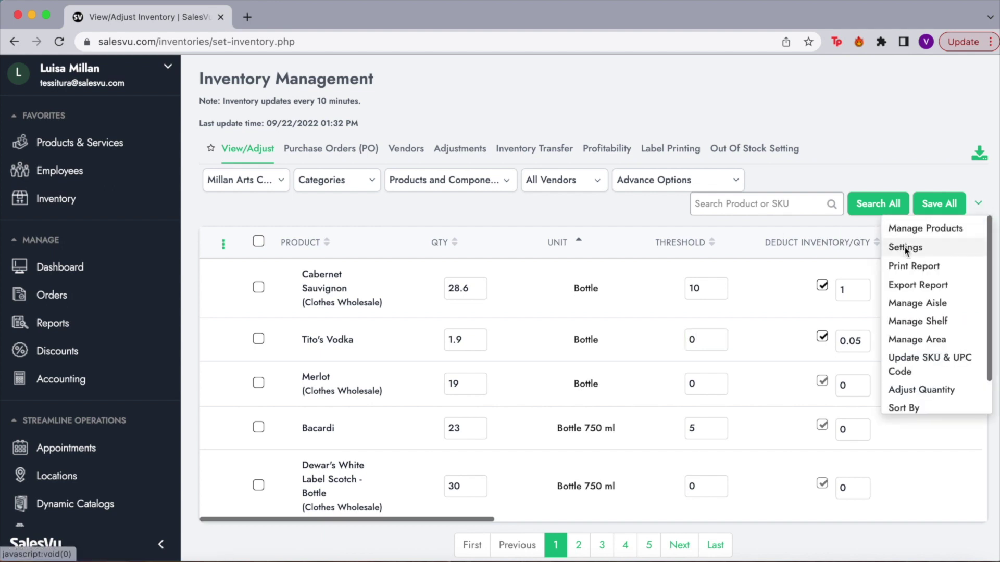
click(905, 248)
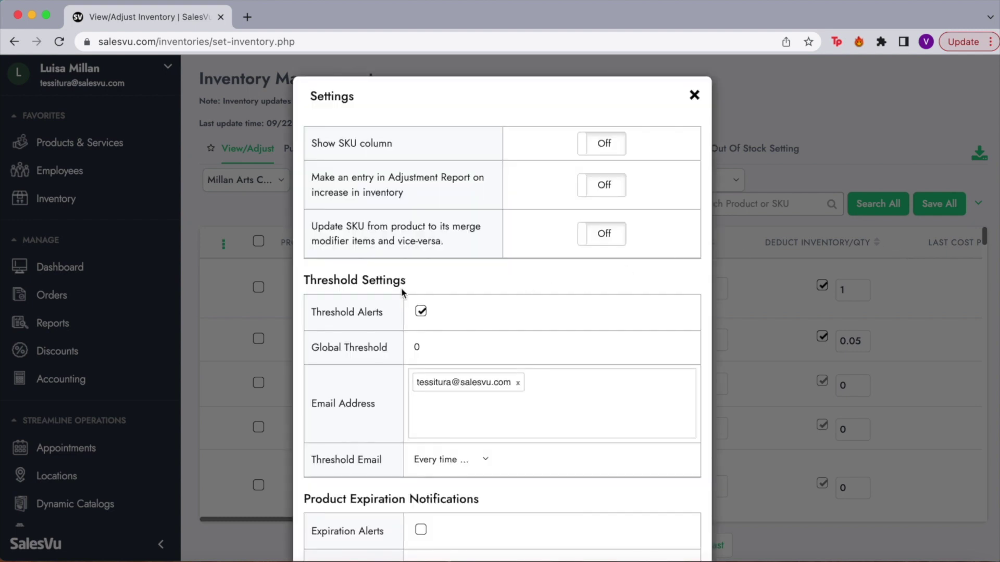
drag(309, 279, 393, 280)
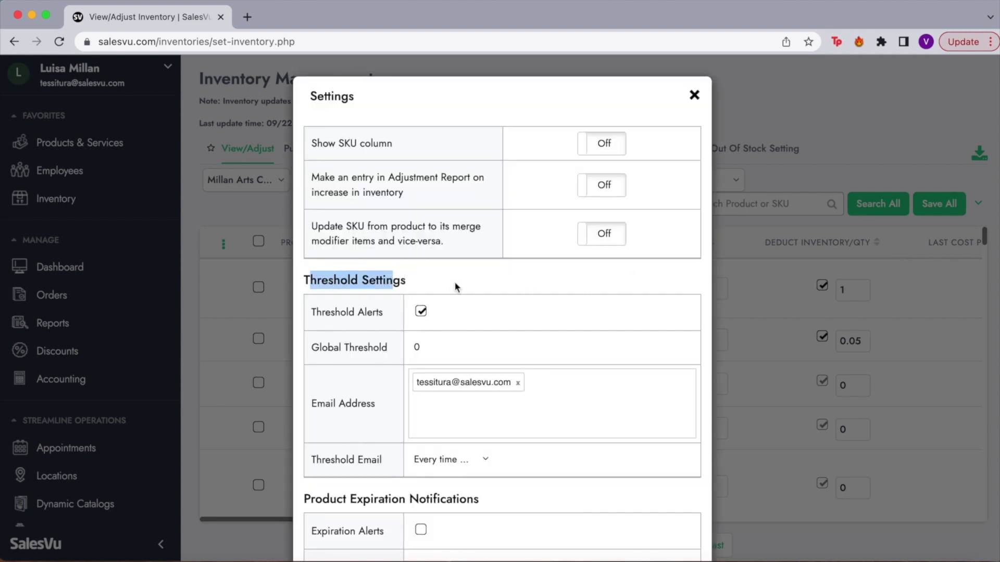
scroll(456, 286, down, 3)
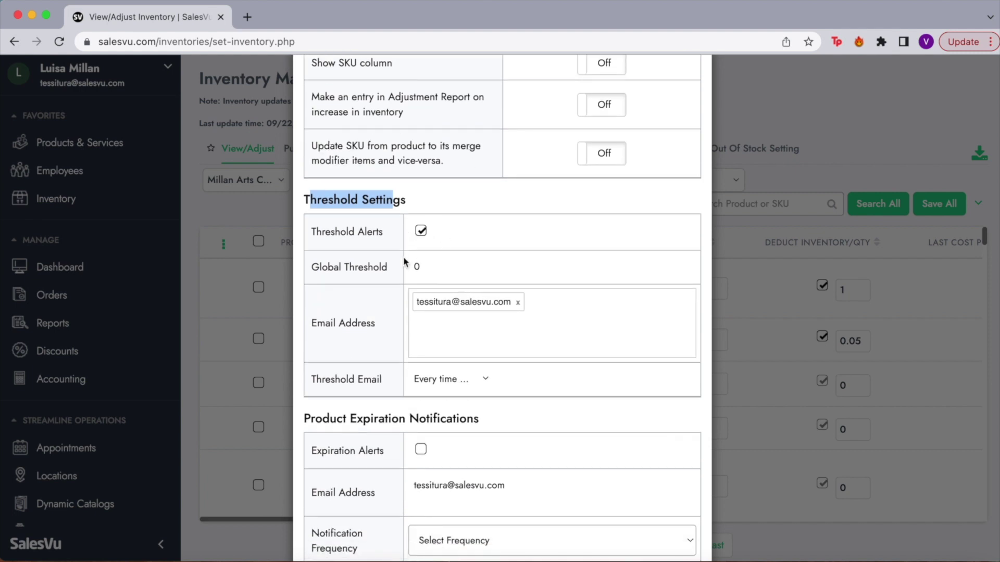
click(455, 332)
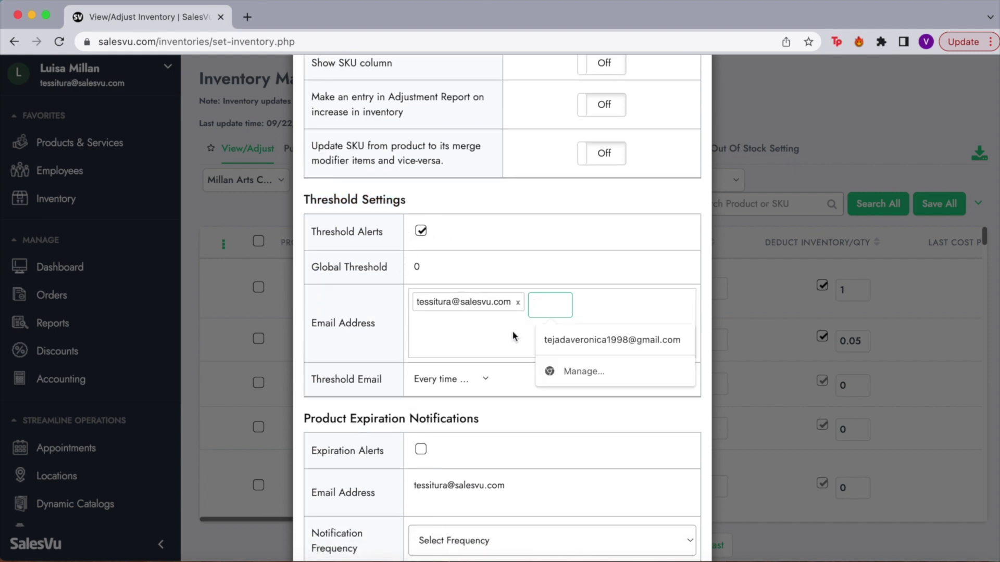
click(386, 299)
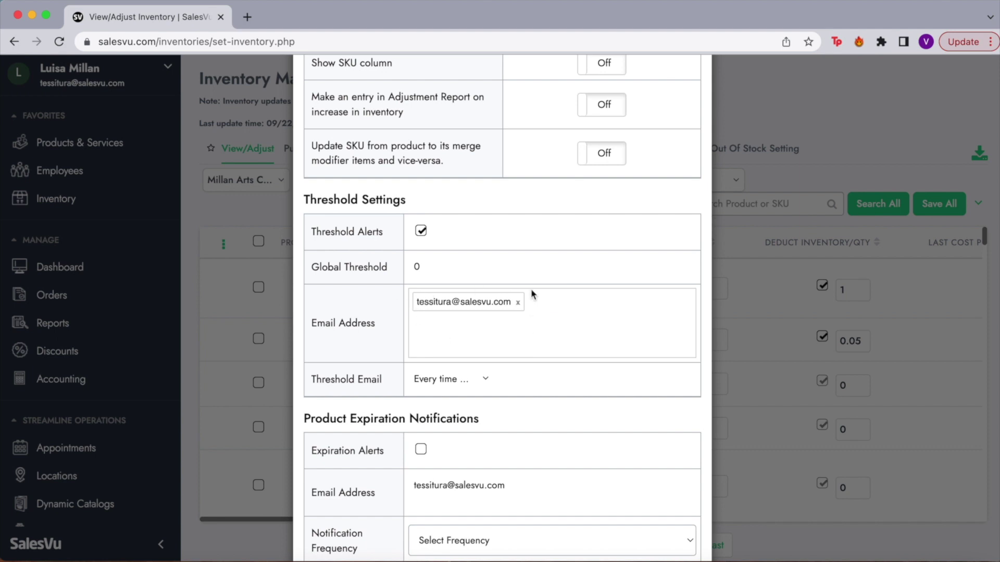
scroll(532, 316, down, 3)
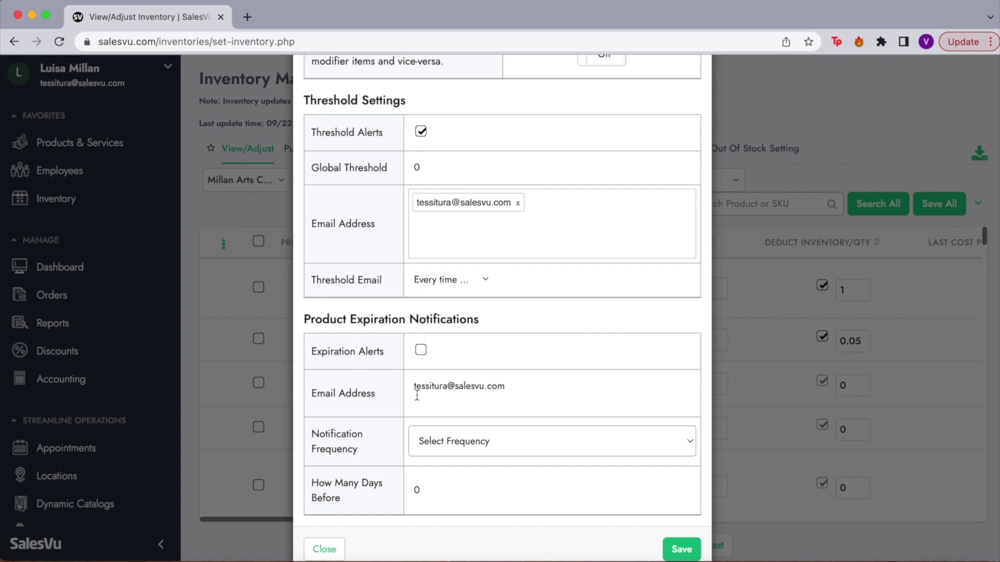
scroll(414, 421, down, 1)
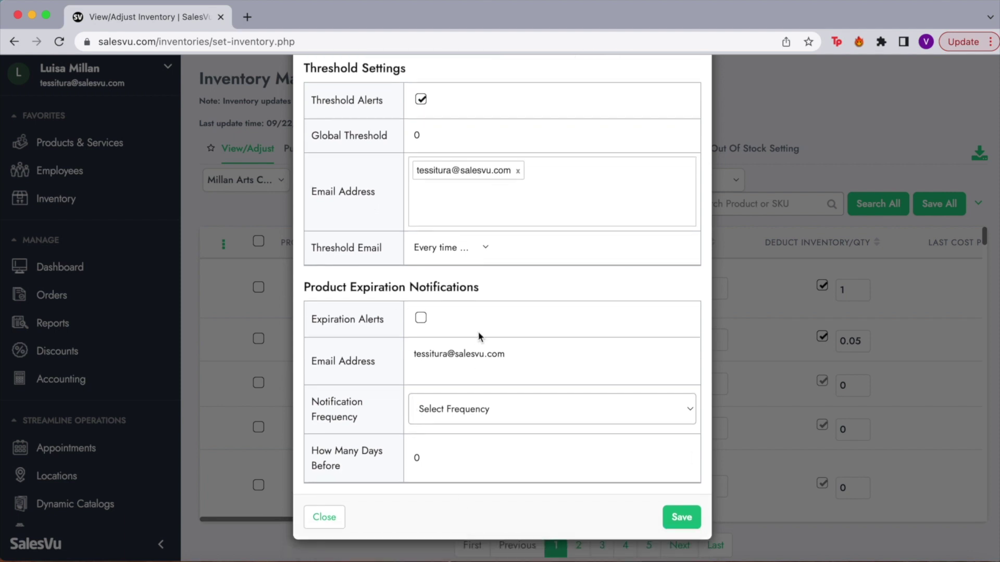
scroll(479, 335, up, 3)
scroll(479, 336, down, 3)
click(679, 521)
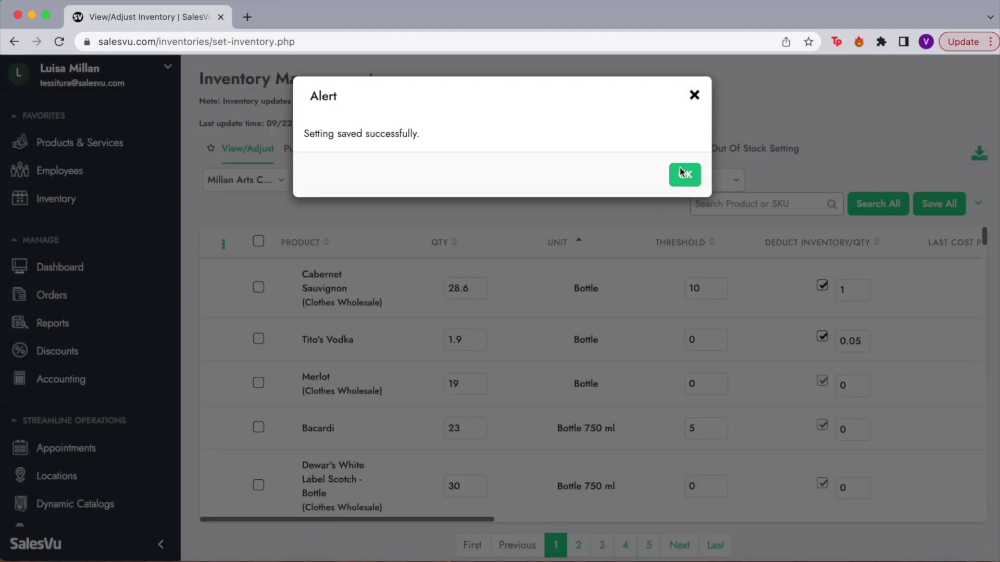
Scroll to the Aisle and Shelf columns, keeping Cabernet Sauvignon in aisle 2 on the Bottom shelf.
click(684, 174)
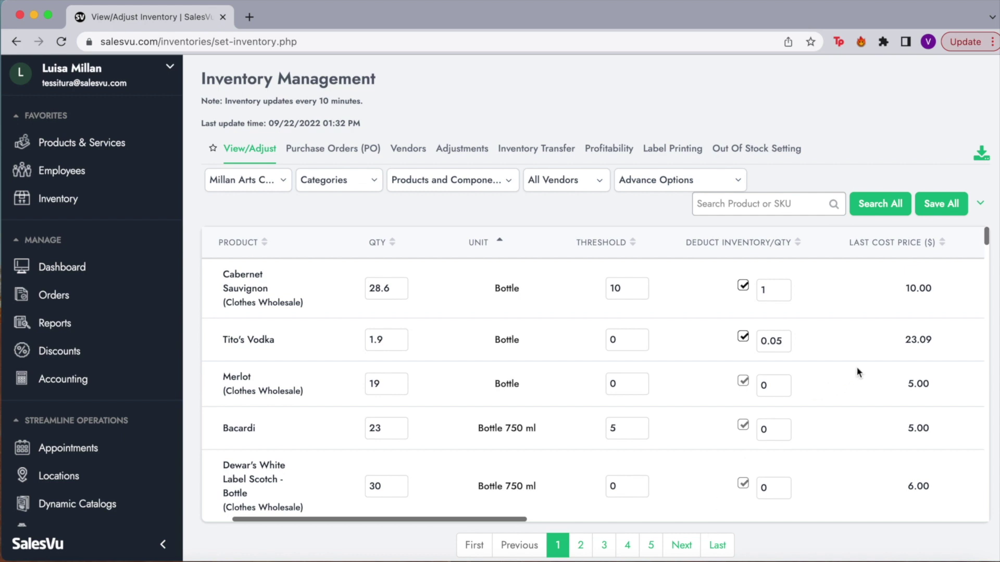
scroll(858, 371, right, 5)
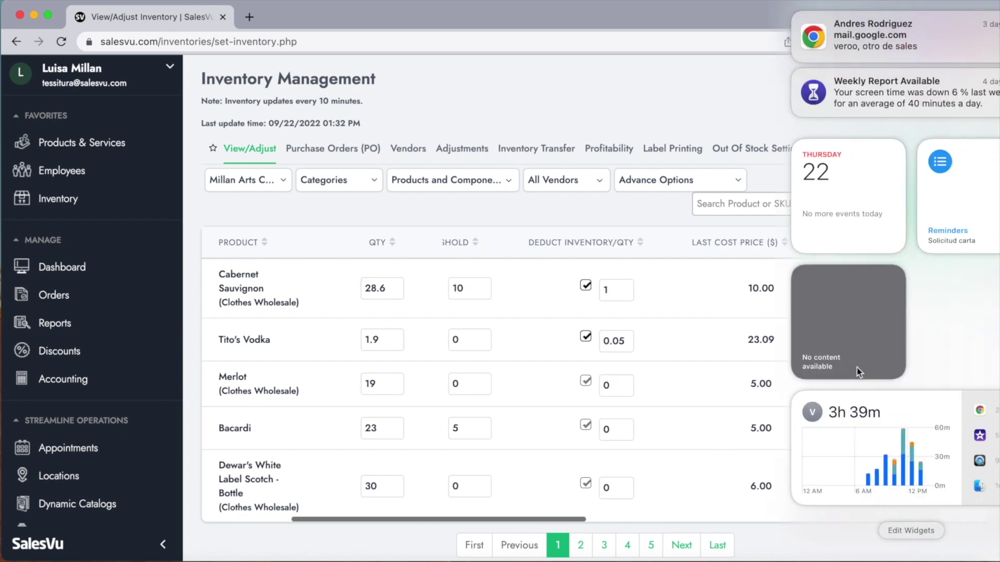
scroll(743, 344, right, 3)
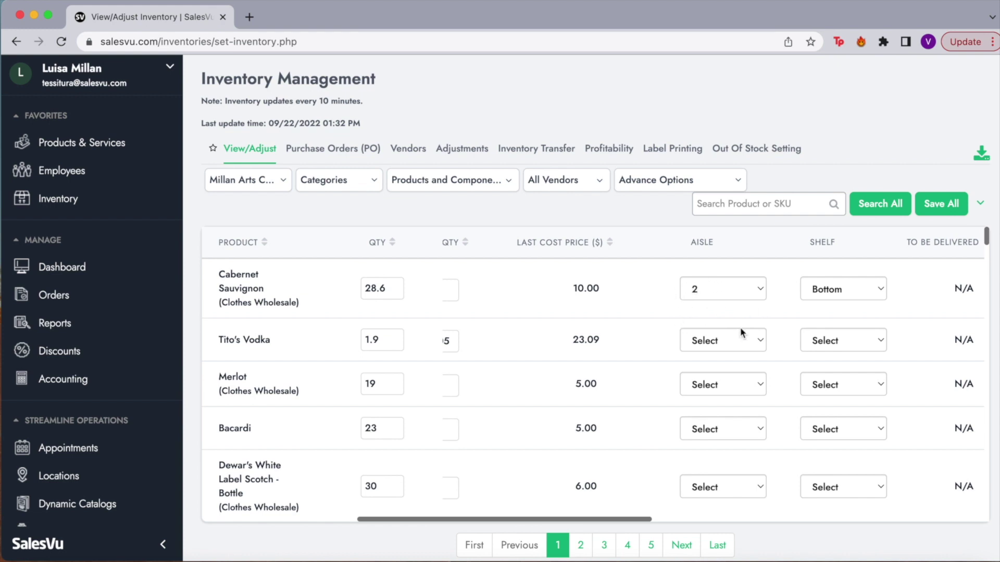
click(864, 293)
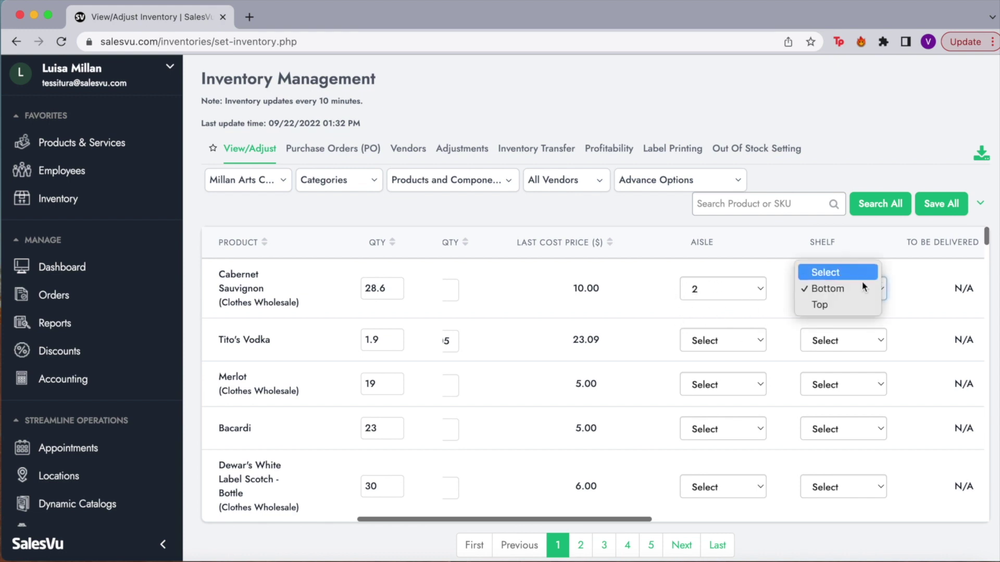
click(892, 256)
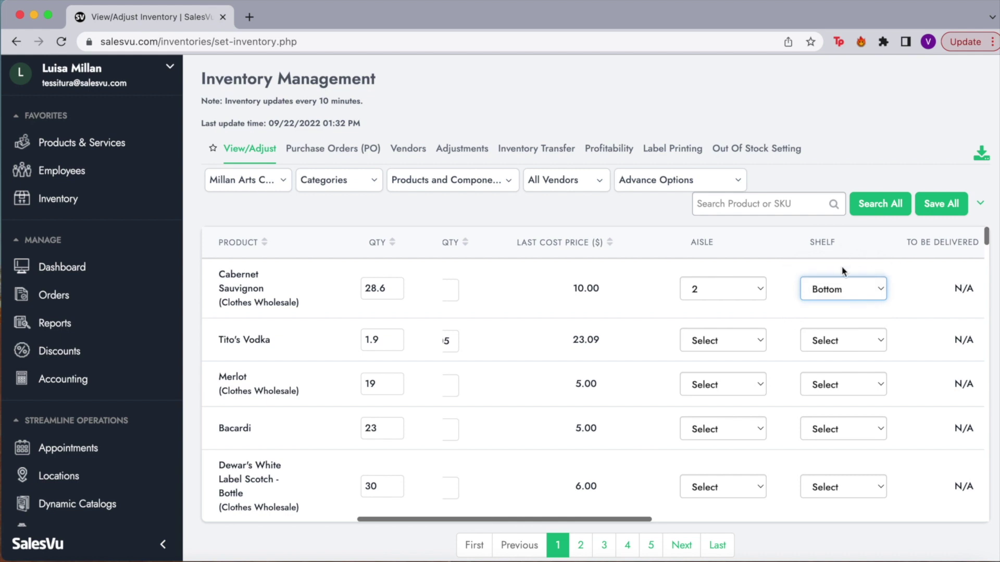
scroll(843, 274, right, 5)
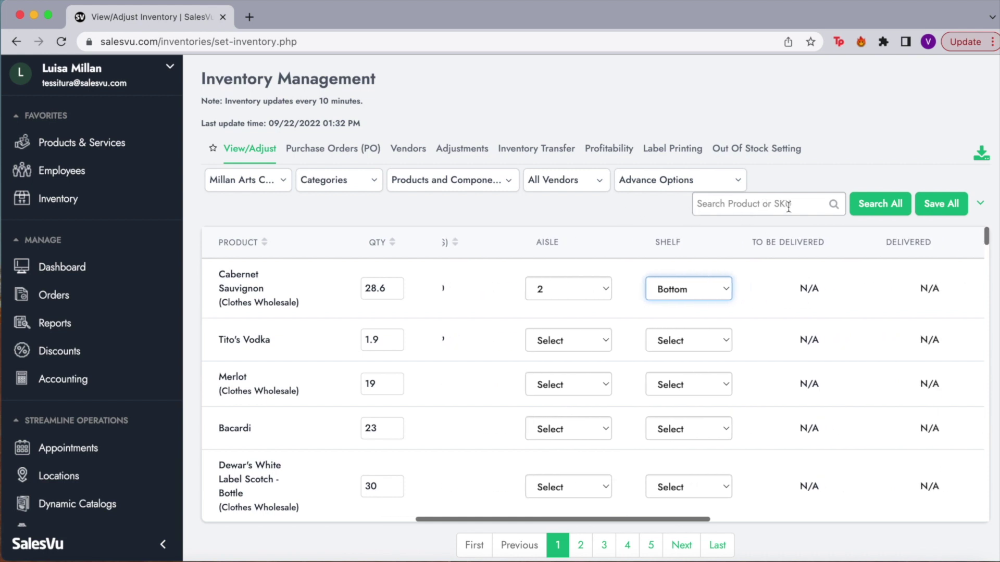
Try filtering the inventory by the Beverages category, then close the category list.
click(361, 185)
click(317, 271)
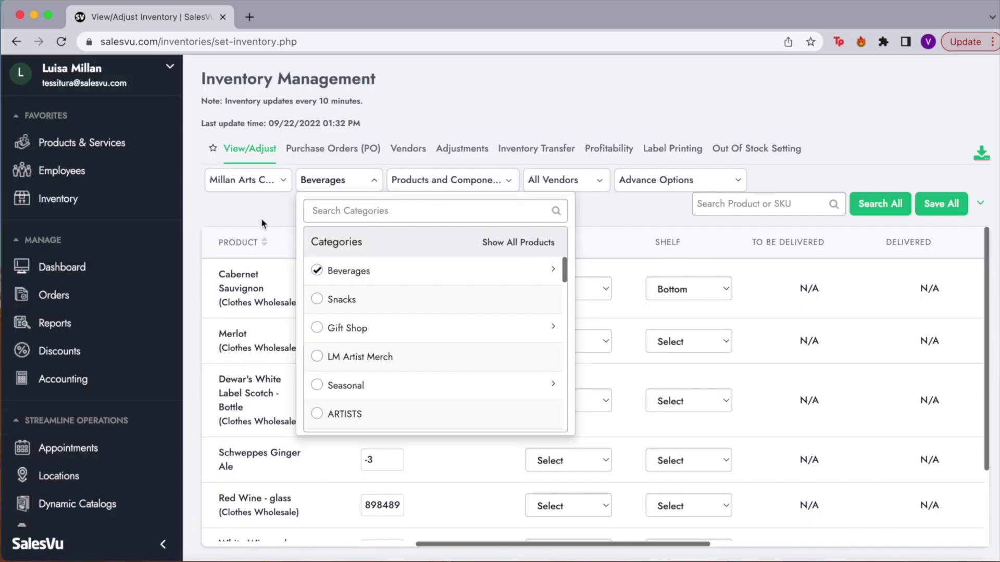
click(260, 217)
scroll(342, 387, left, 10)
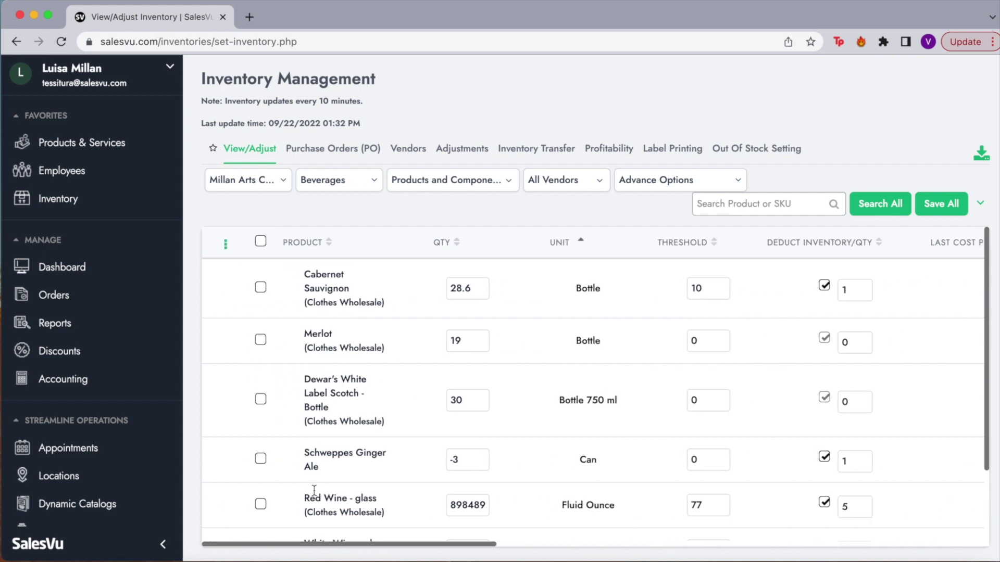
Check the Vendors and aisle/shelf filters unchanged, then show the Purchase Orders list.
click(489, 190)
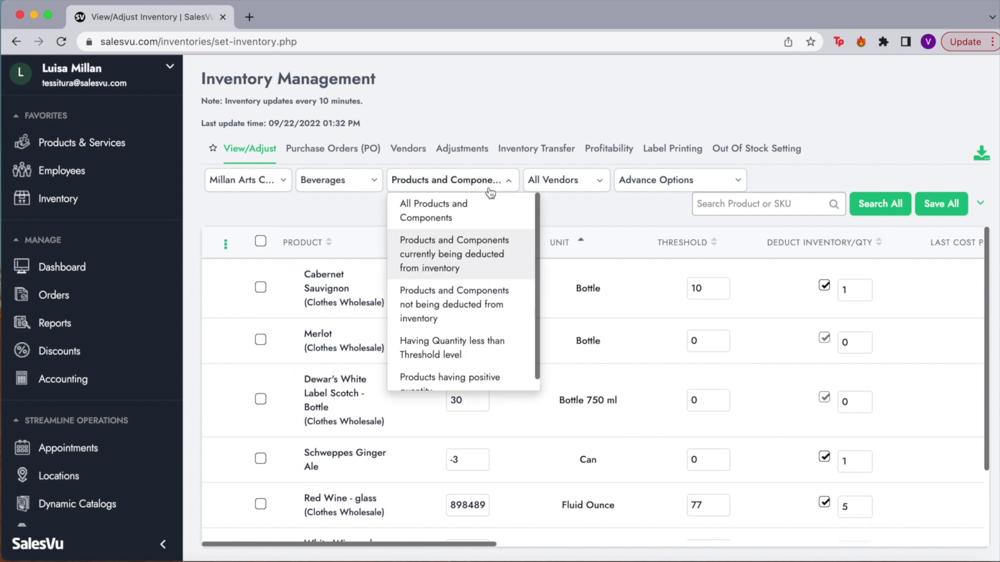
click(573, 190)
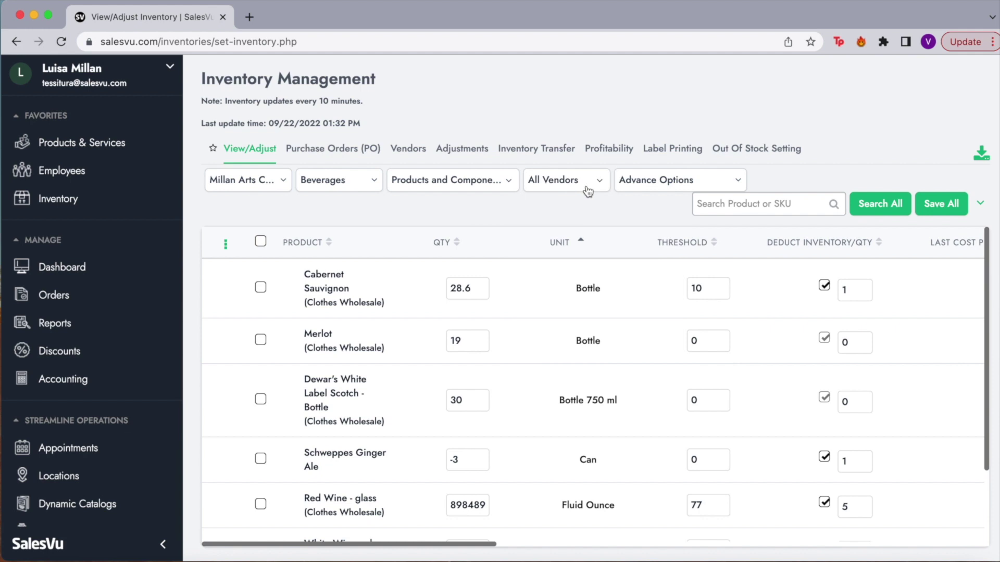
click(663, 191)
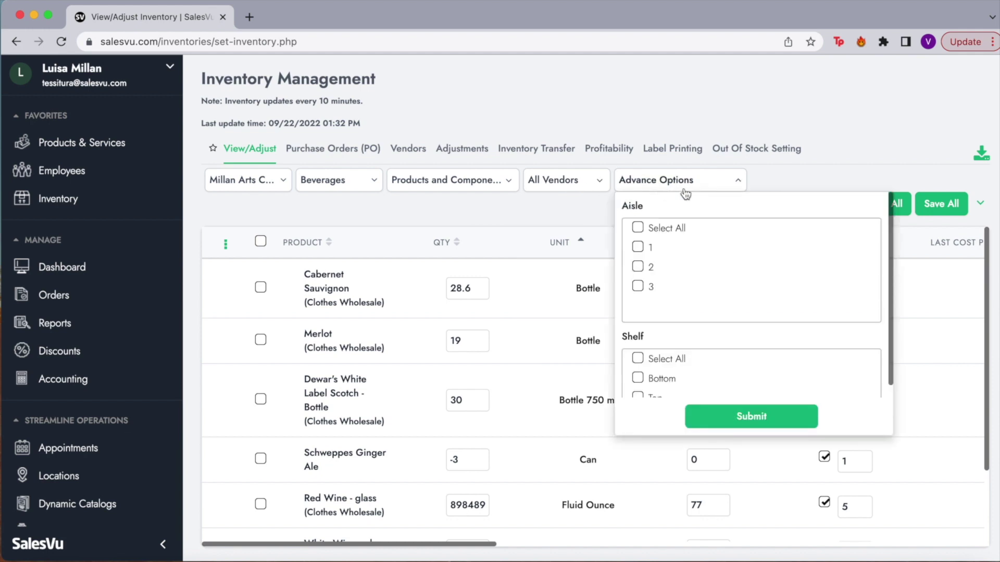
click(685, 191)
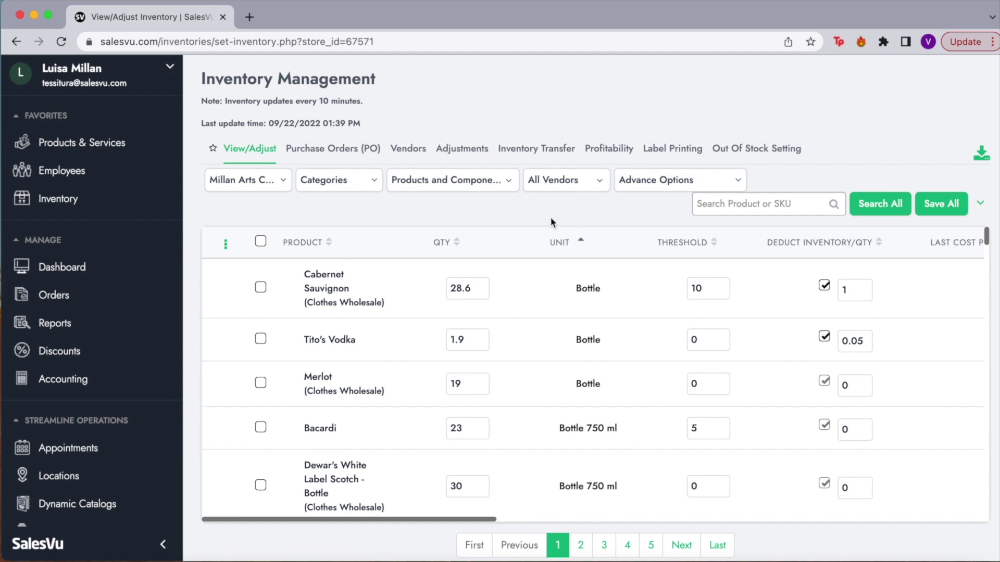
click(355, 153)
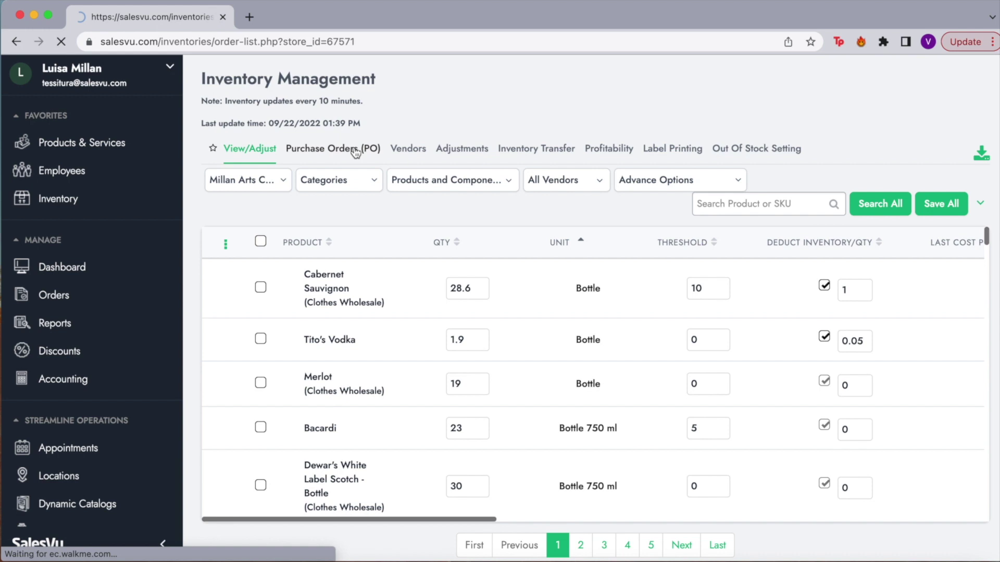
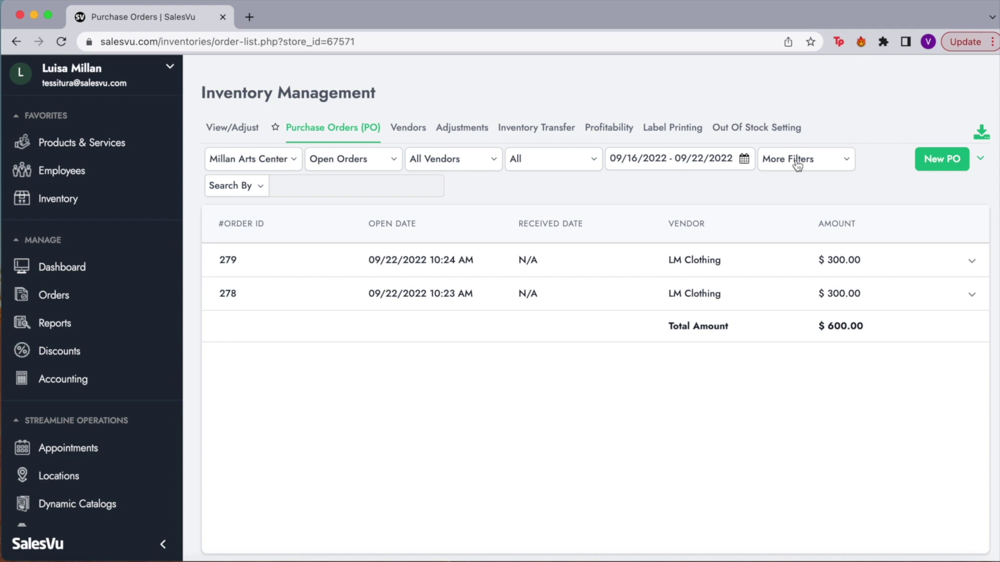
Check the Open Orders and date-range filters, then show the actions for purchase order 279.
click(382, 163)
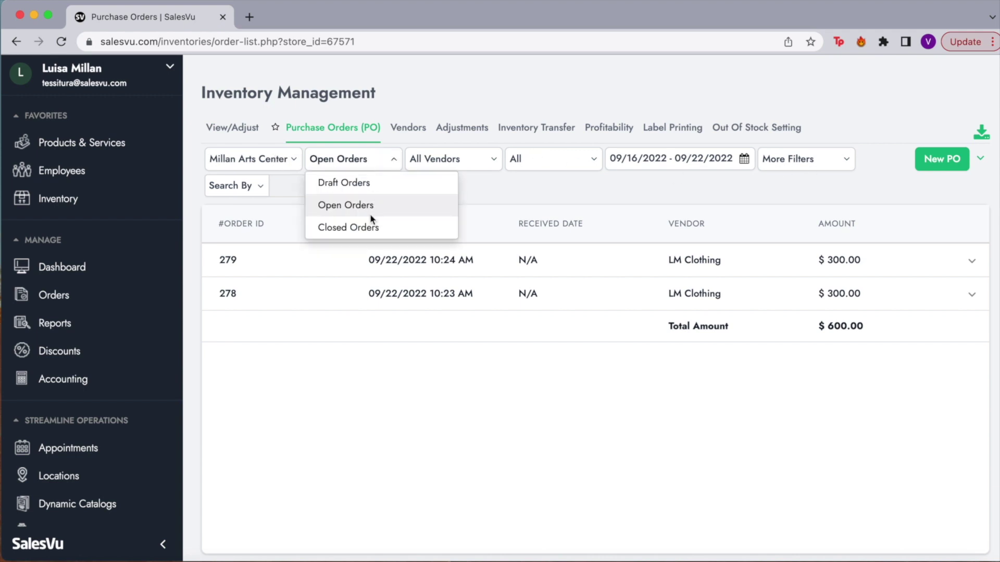
click(371, 168)
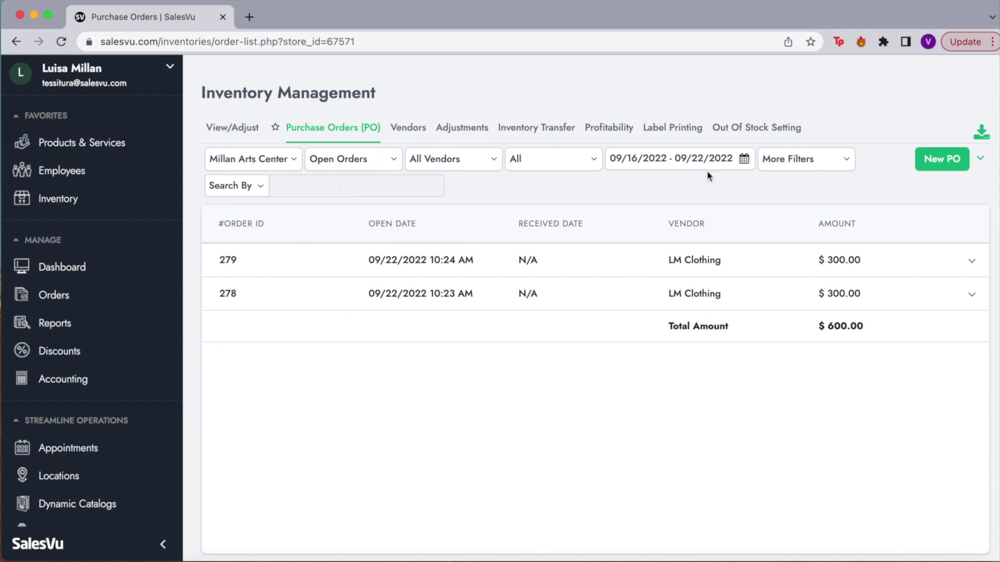
click(745, 162)
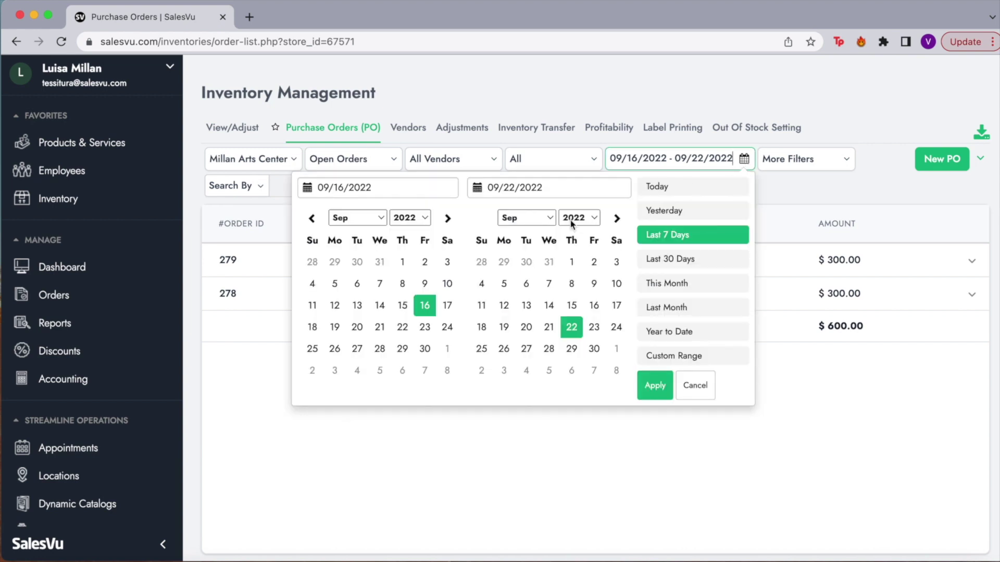
click(787, 196)
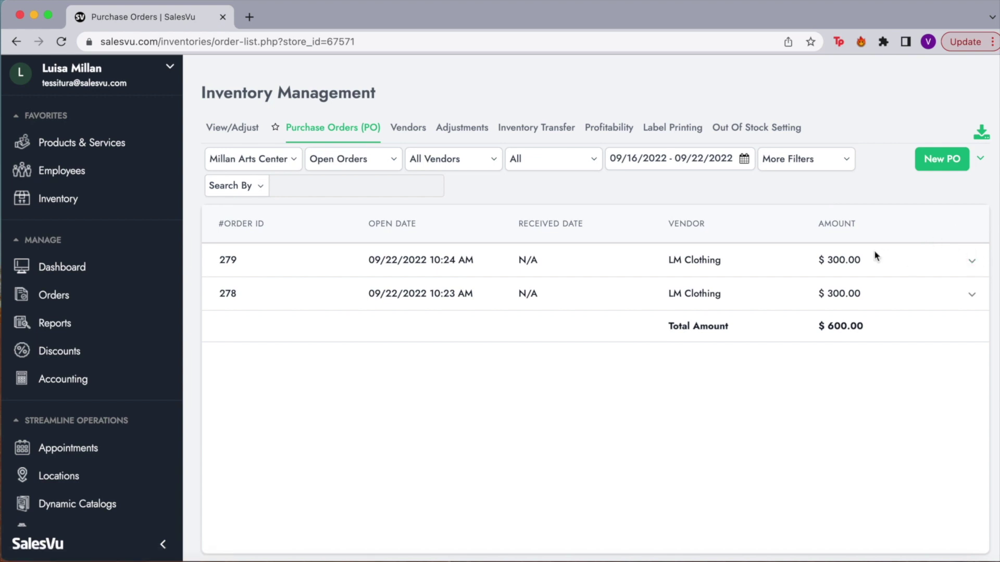
click(972, 266)
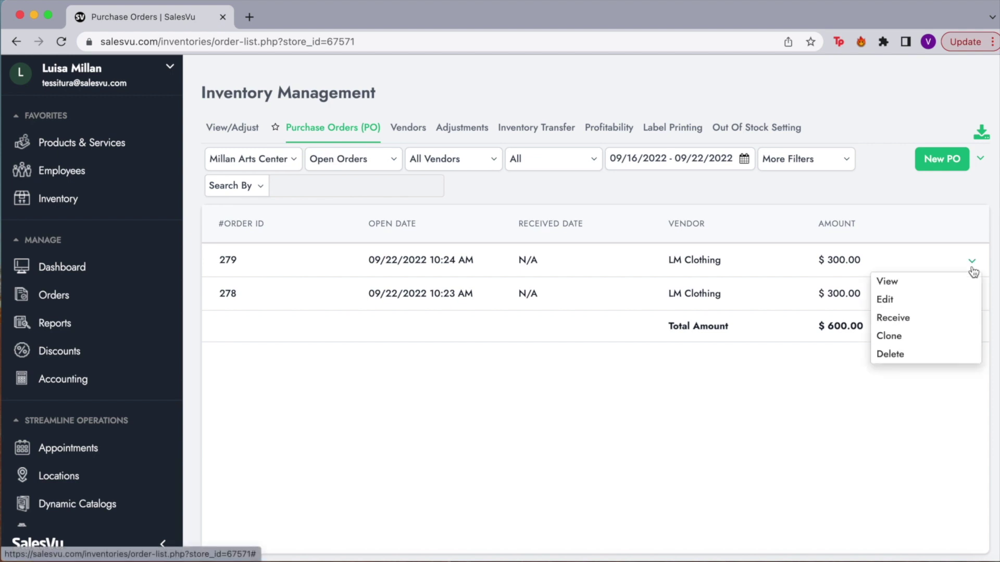
click(917, 286)
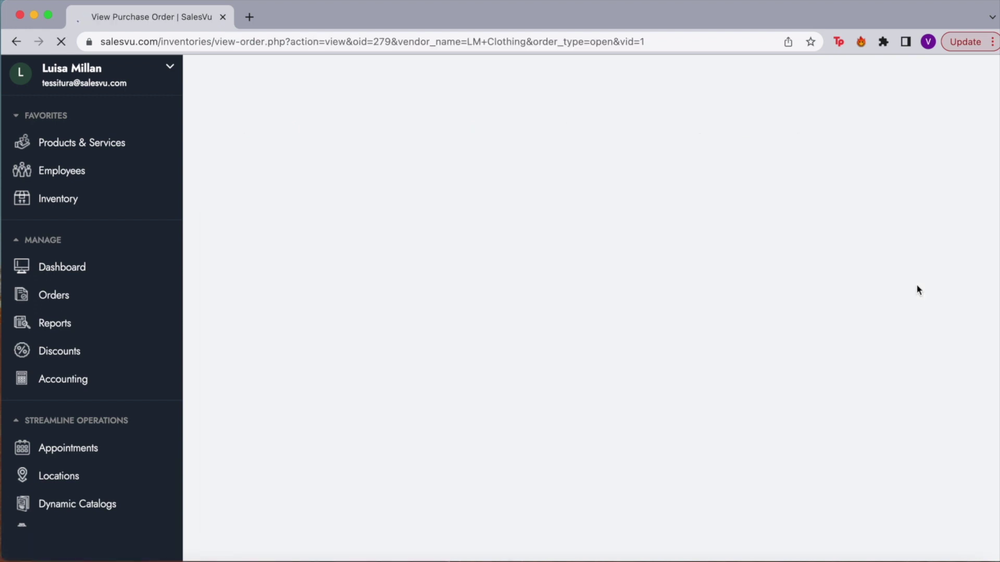
scroll(569, 318, down, 3)
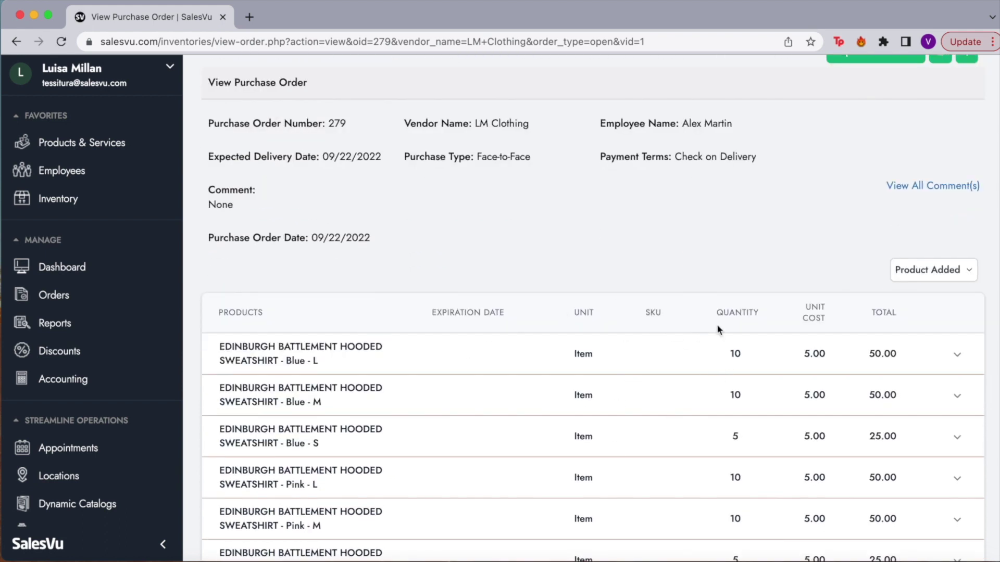
scroll(844, 318, down, 5)
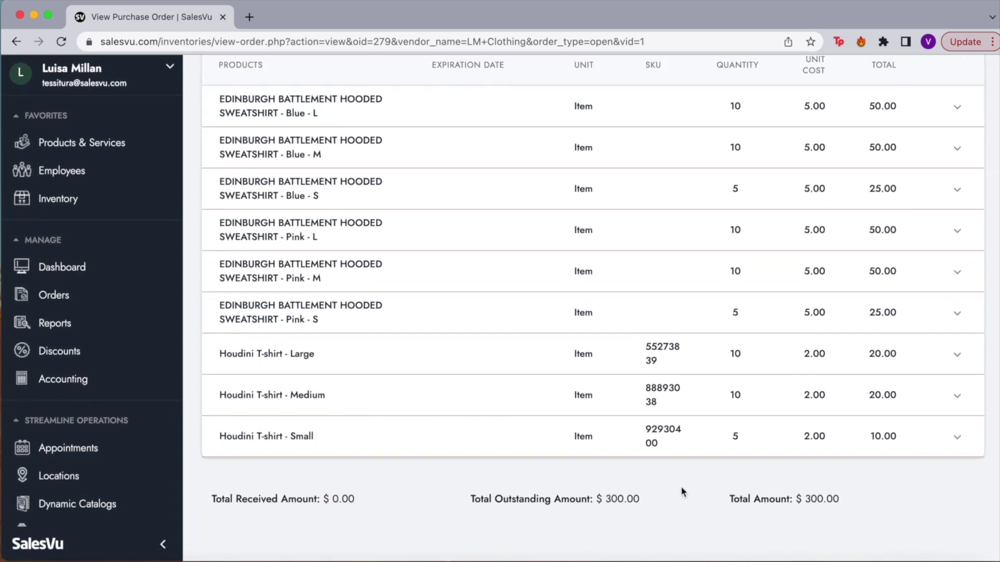
scroll(680, 486, up, 4)
scroll(682, 491, up, 2)
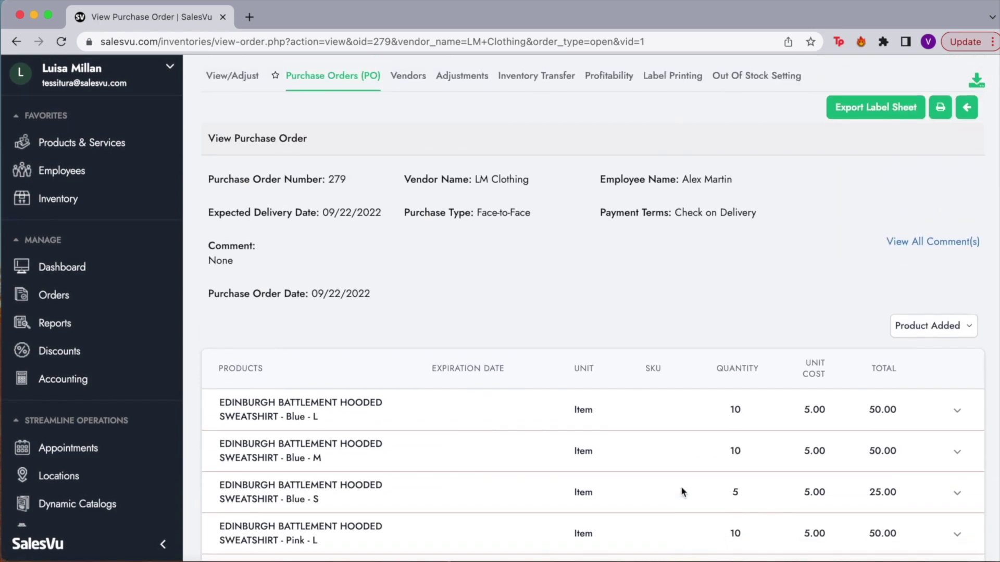
scroll(839, 261, up, 1)
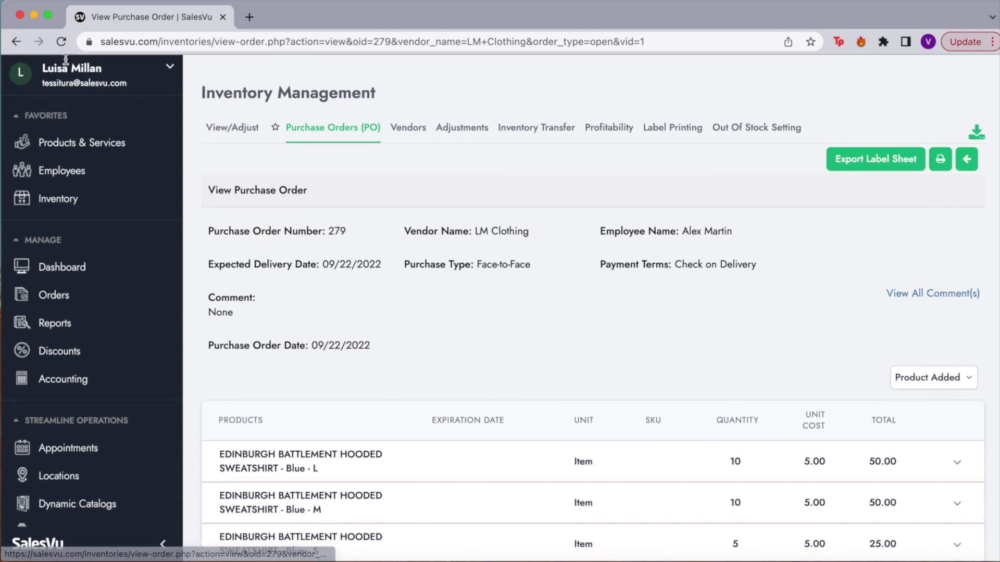
click(15, 42)
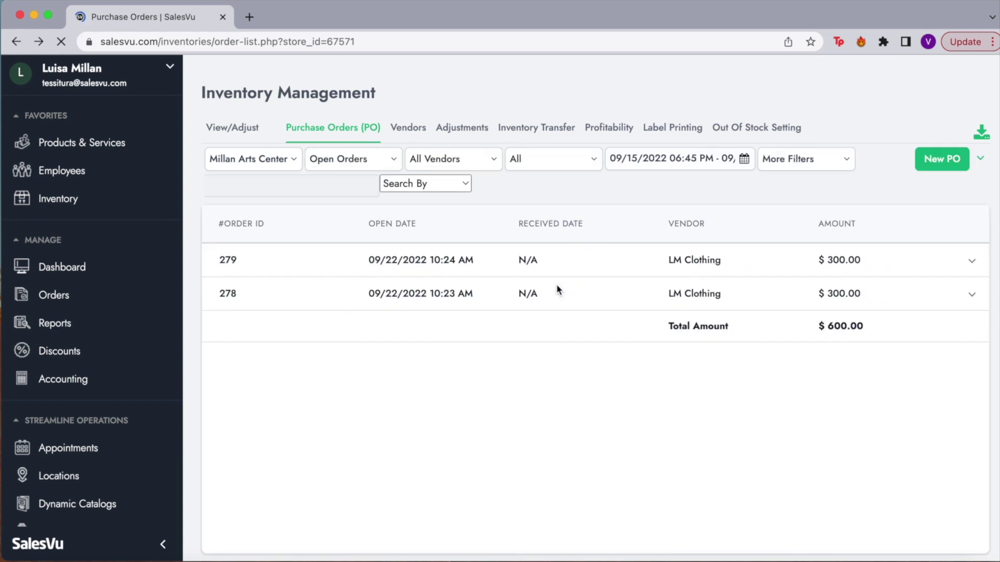
Re-save purchase order 279 through the edit wizard with vendor, products and details unchanged.
click(971, 263)
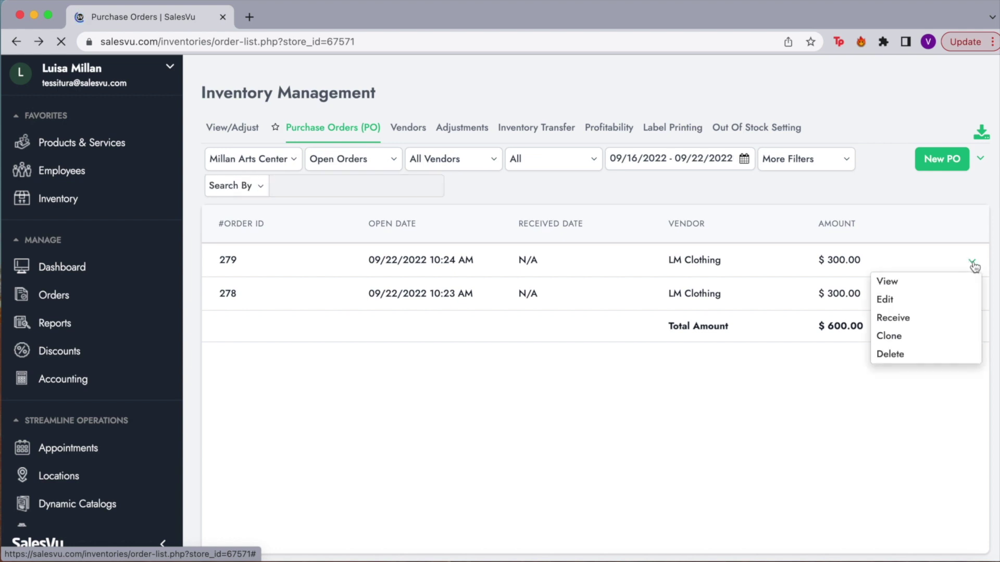
click(908, 300)
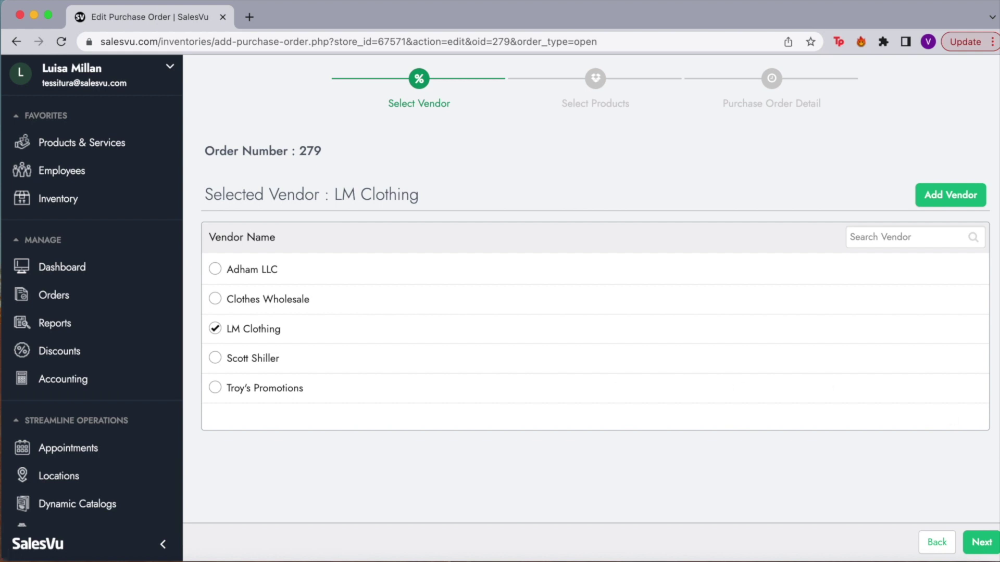
click(989, 541)
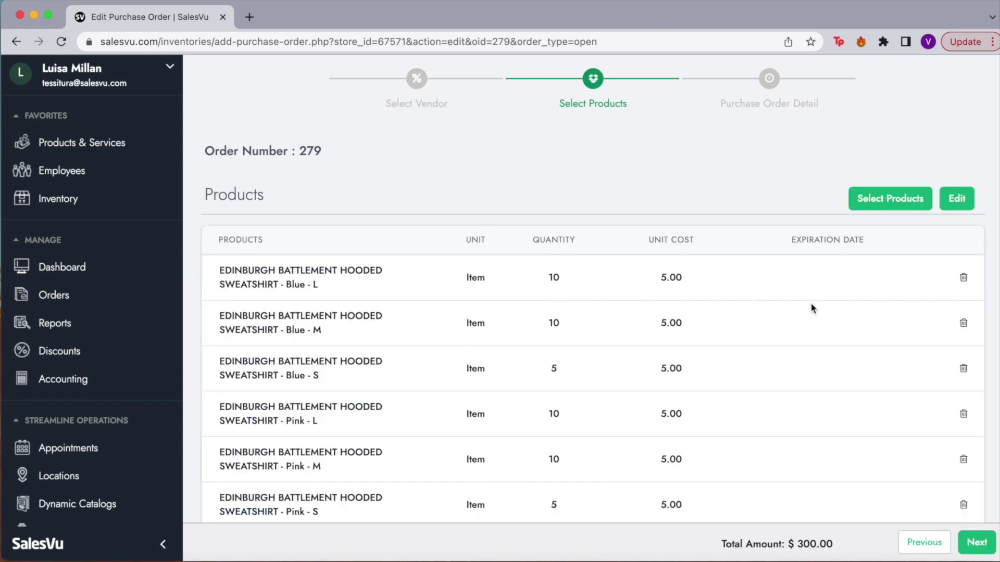
scroll(875, 294, down, 2)
scroll(876, 291, up, 2)
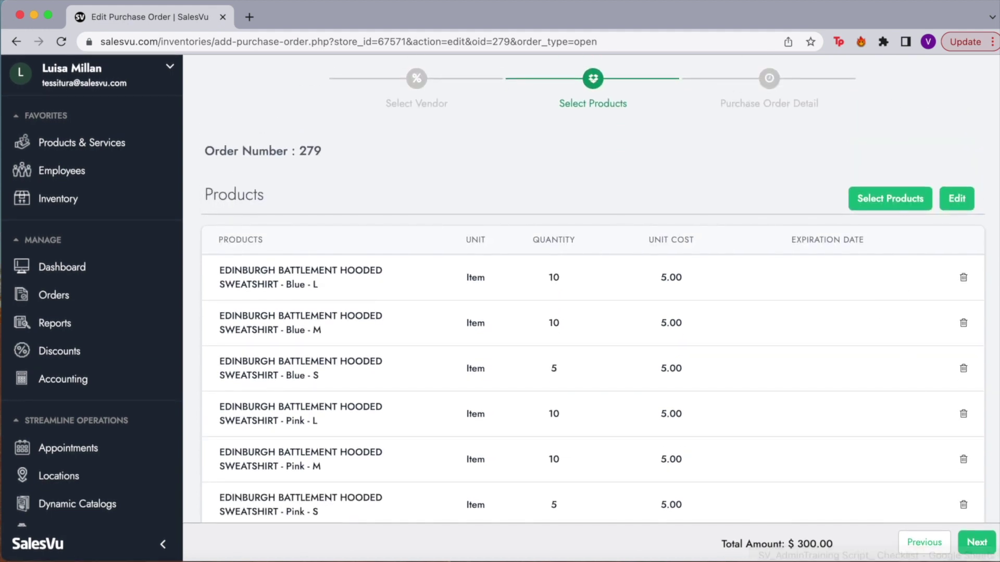
click(977, 544)
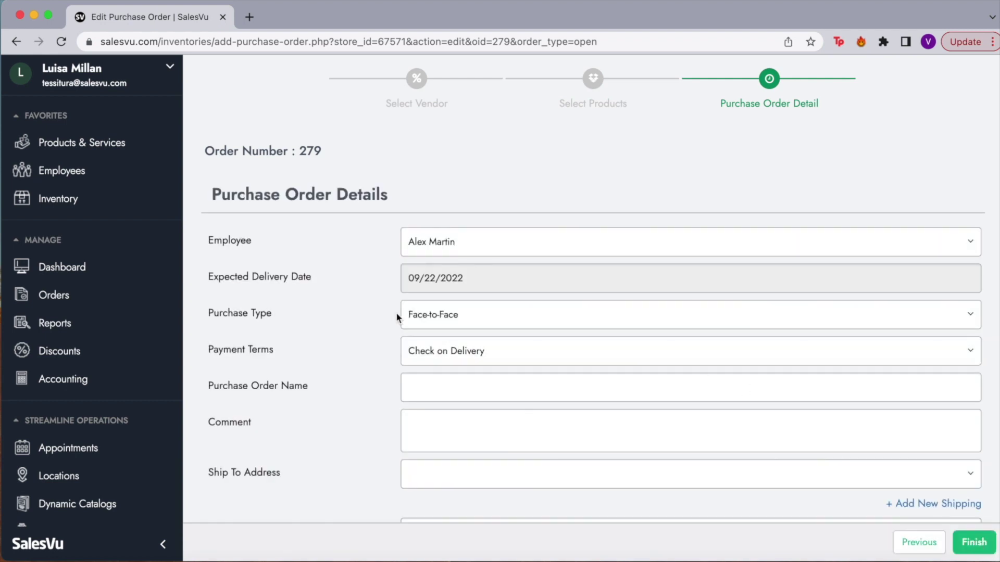
scroll(397, 317, down, 3)
scroll(328, 364, down, 1)
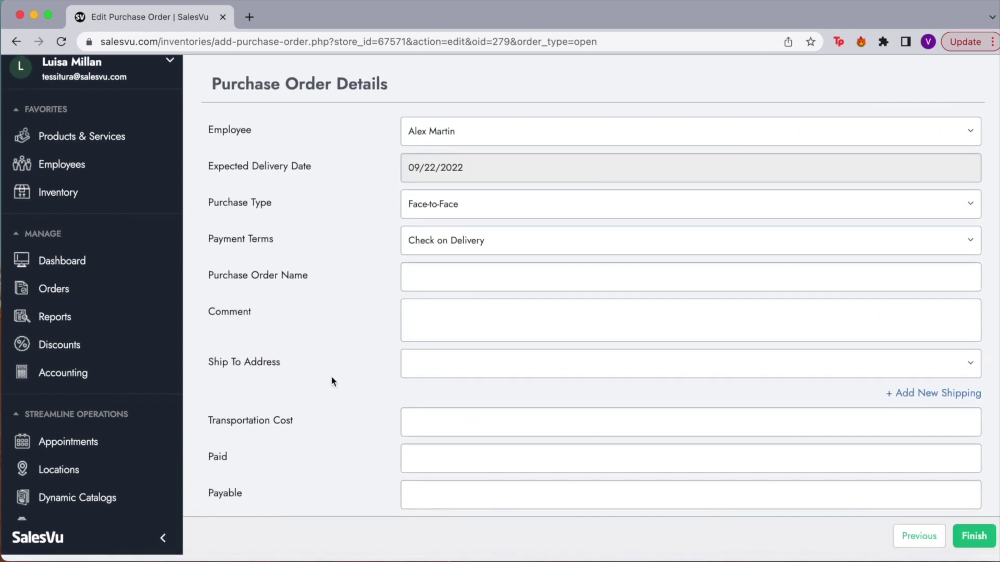
click(981, 543)
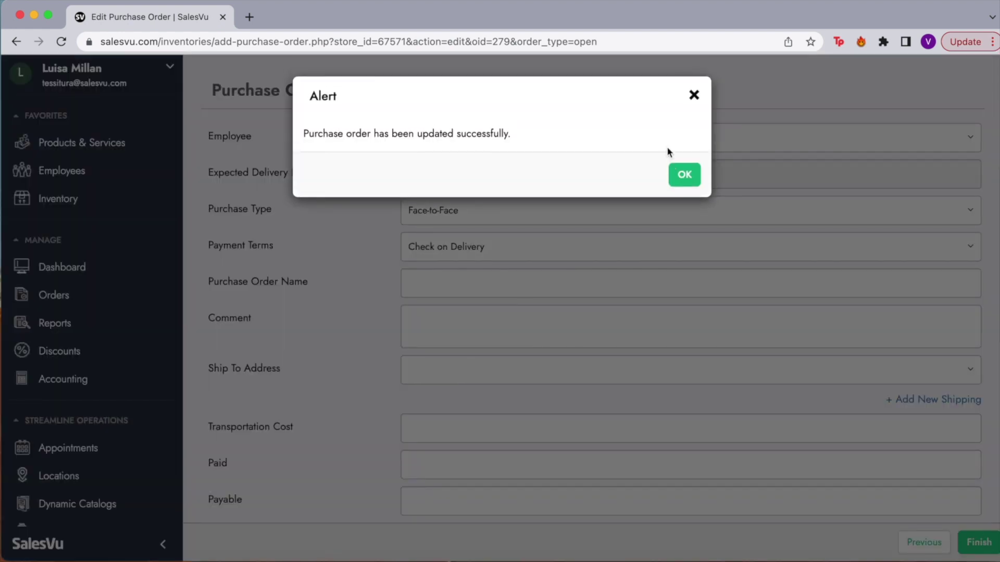
click(681, 177)
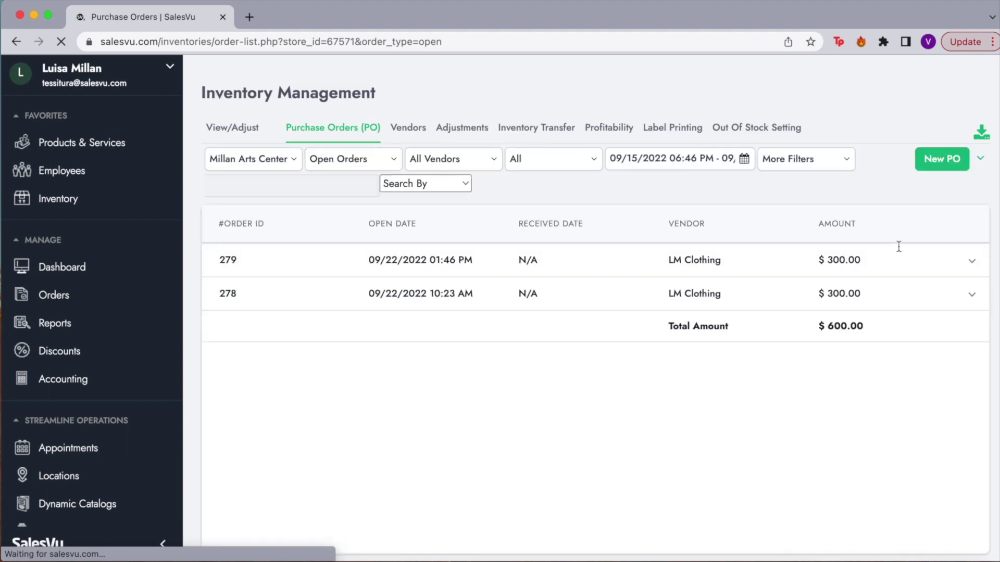
Receive purchase order 279 with a vendor invoice number, then go to Inventory View/Adjust.
click(972, 261)
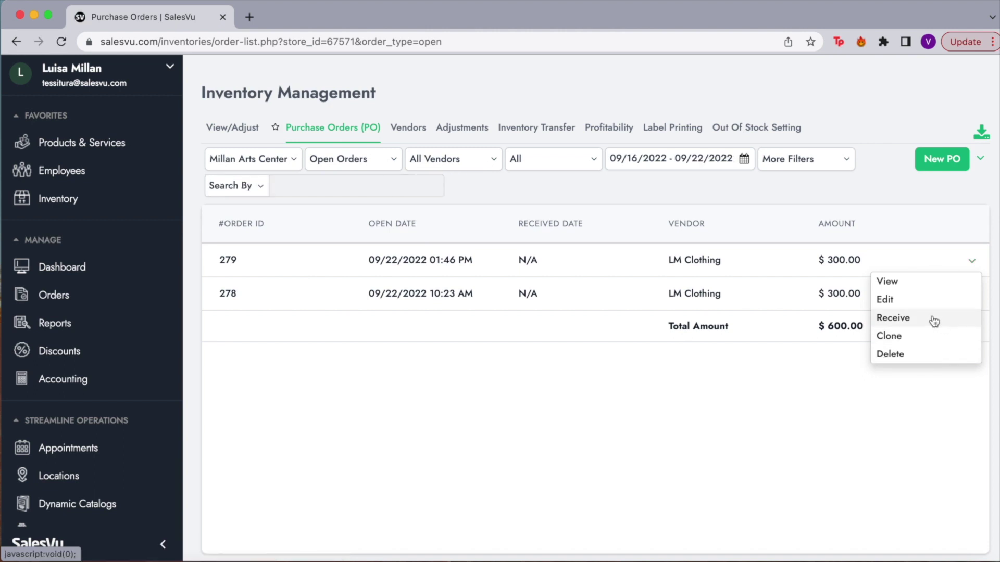
click(934, 319)
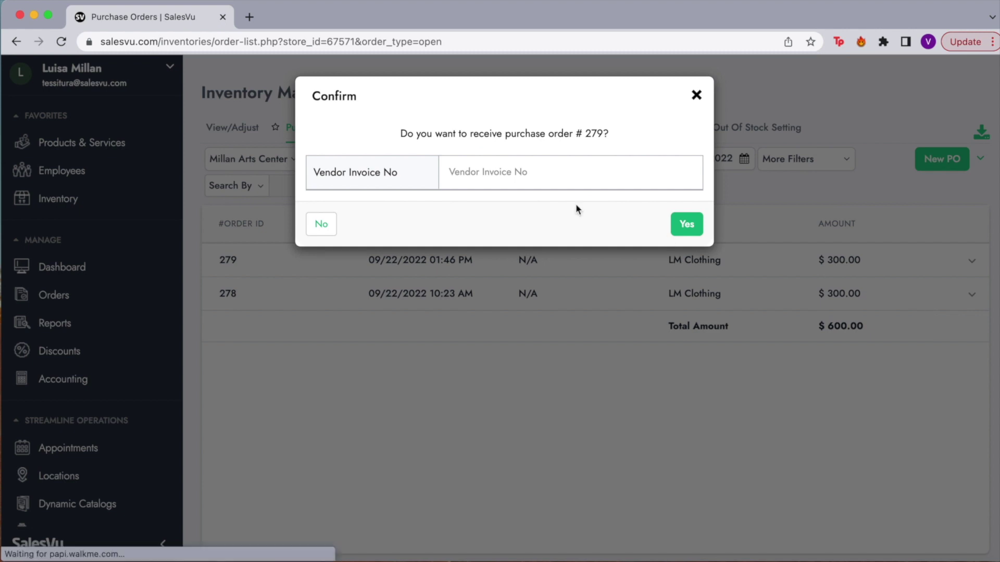
click(487, 176)
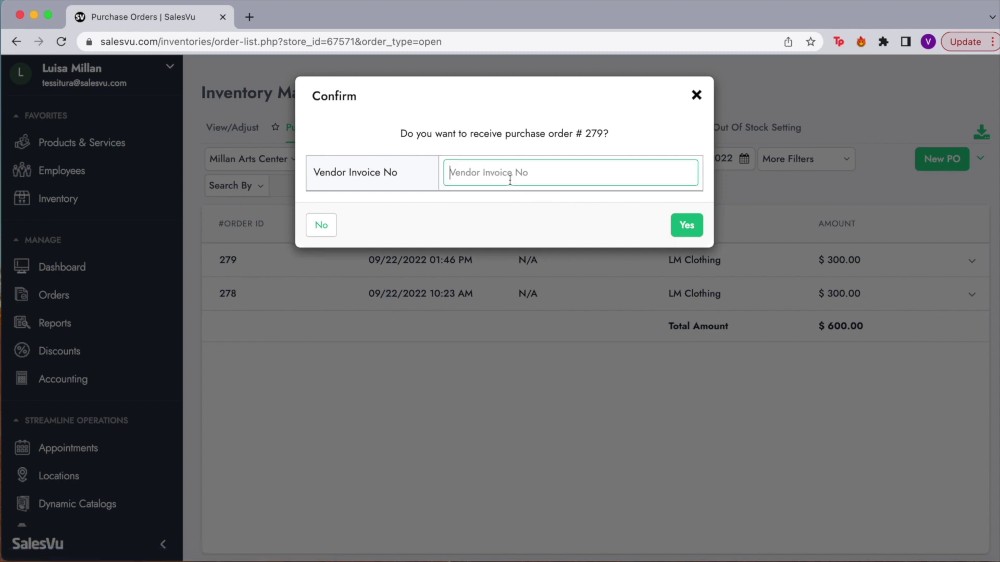
text(909990)
click(683, 227)
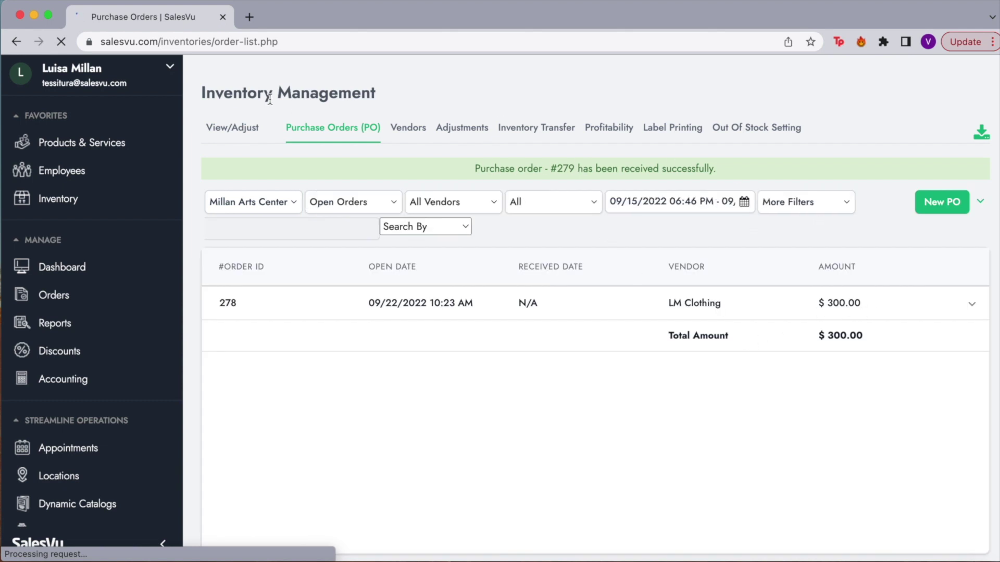
click(239, 126)
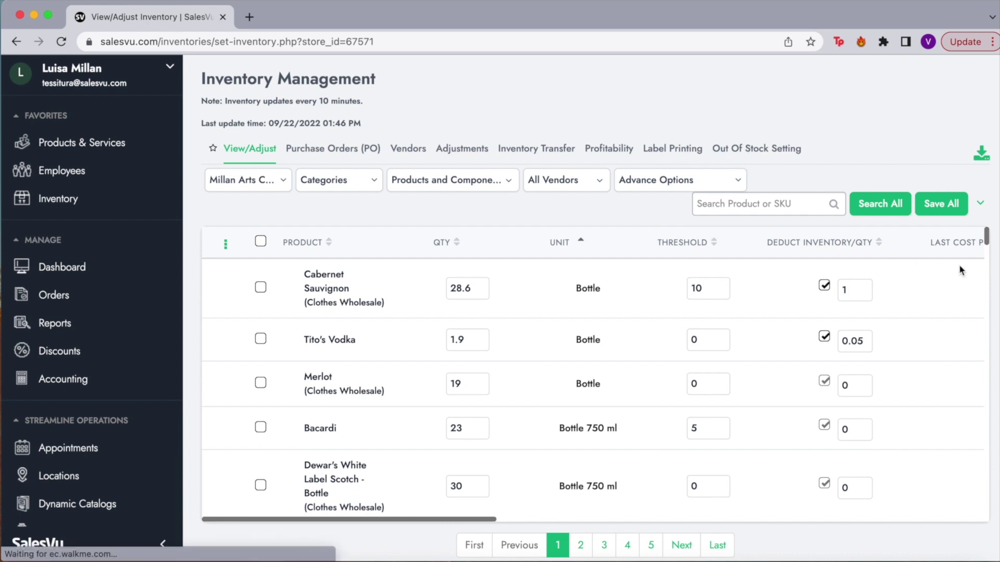
Show the inventory actions menu next to Save All, including Adjust Quantity and Export Report.
click(980, 205)
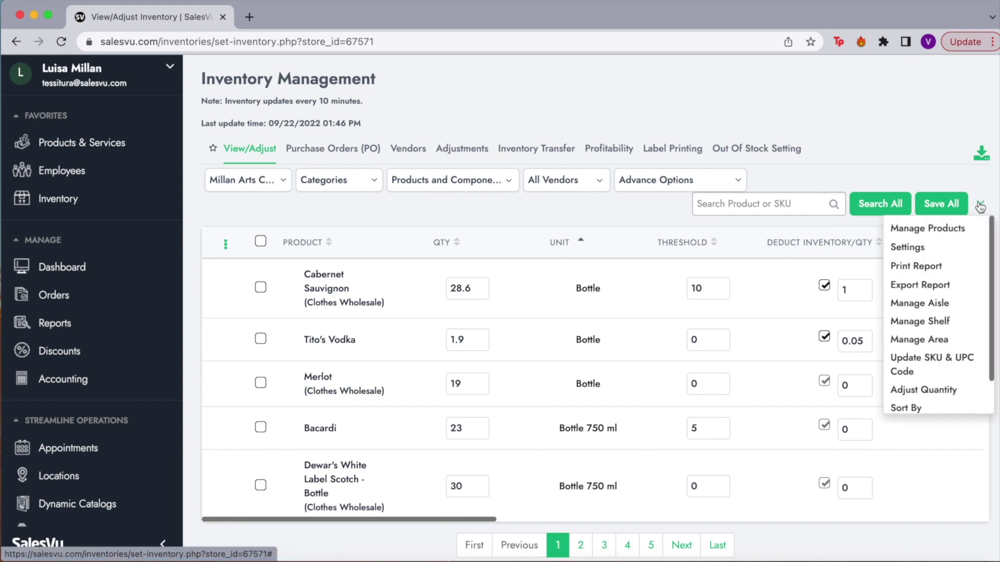
scroll(940, 323, down, 1)
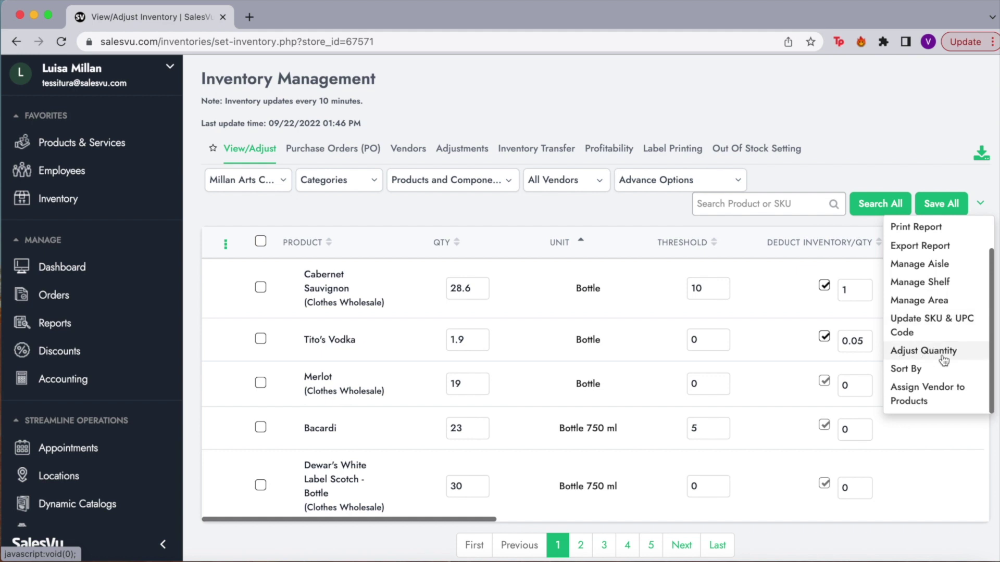
Record 50 additional received units of Bacardi and save, bringing it to 83.
click(923, 351)
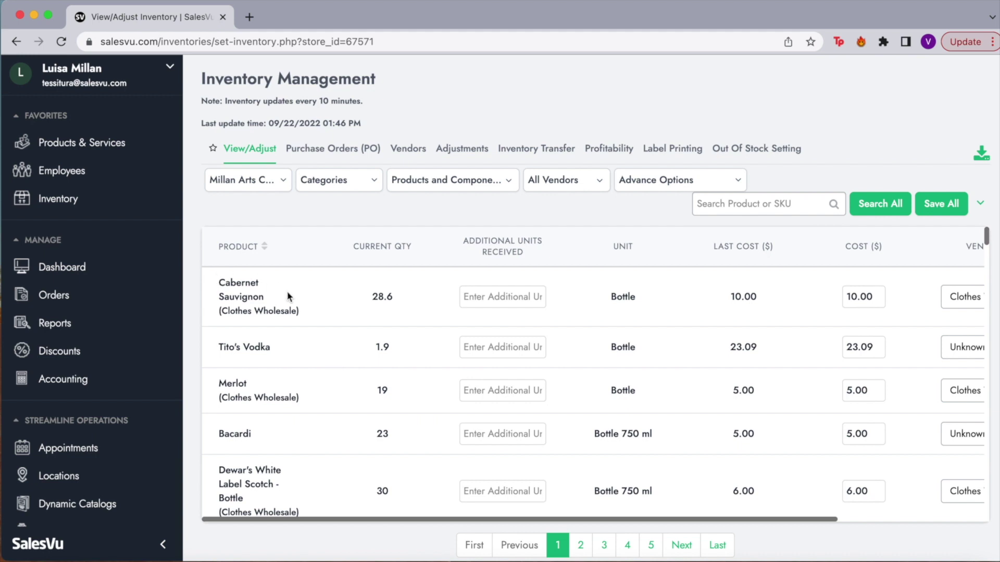
click(479, 436)
text(50)
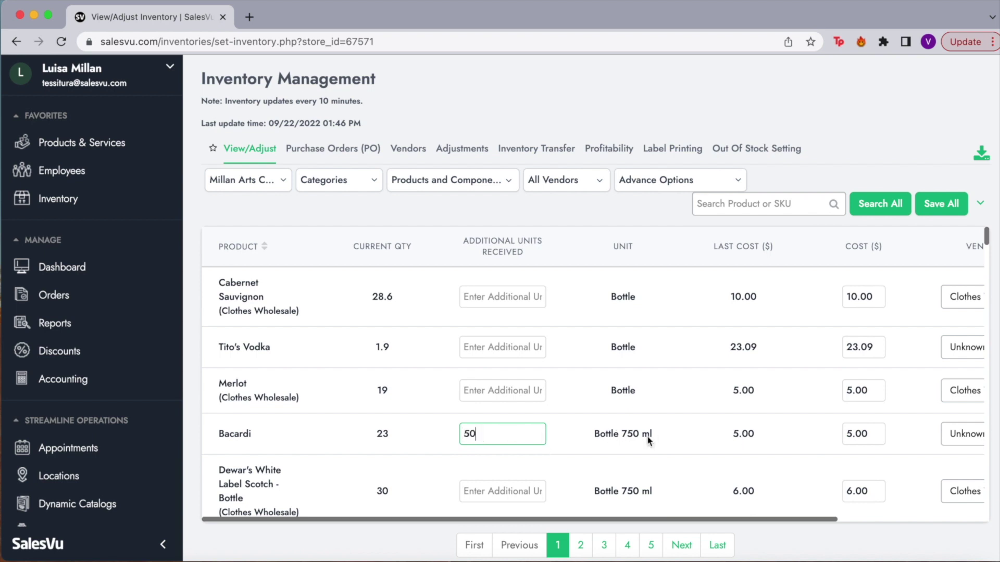
scroll(567, 430, right, 3)
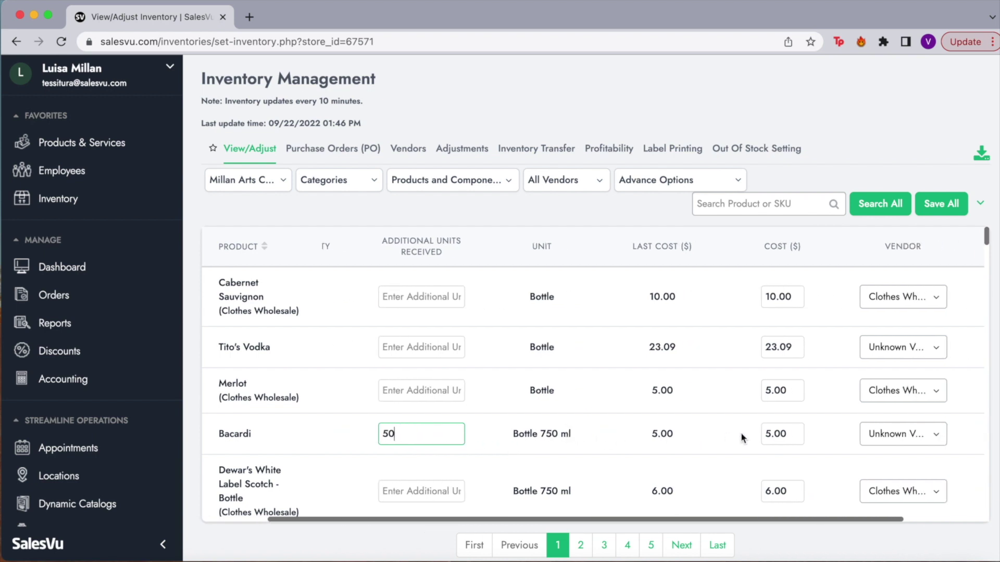
scroll(757, 434, right, 3)
click(686, 383)
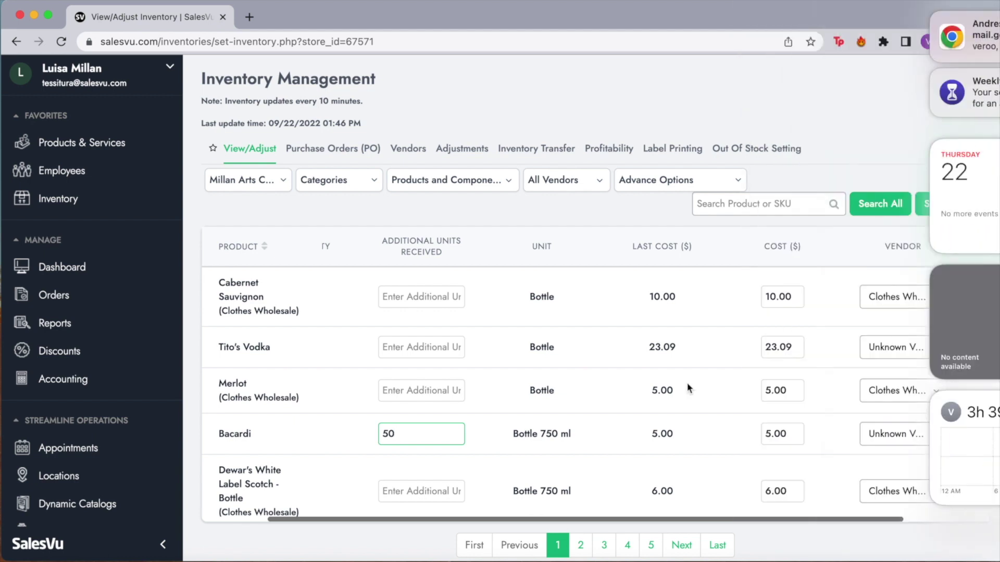
scroll(857, 434, right, 4)
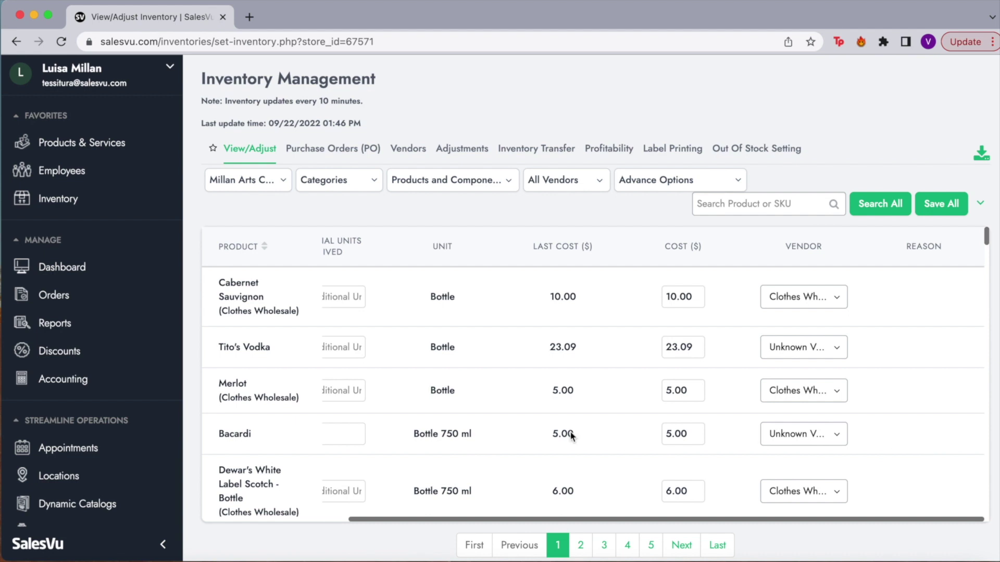
scroll(545, 426, left, 2)
scroll(546, 426, left, 2)
click(949, 205)
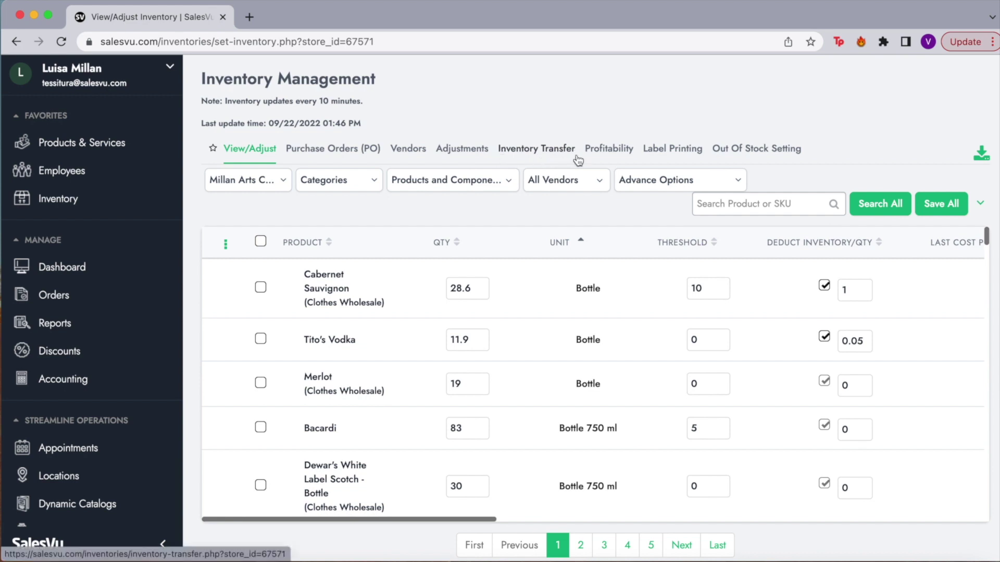
Open the Profitability report and review its Table, Profit Margin and date-range options.
click(604, 143)
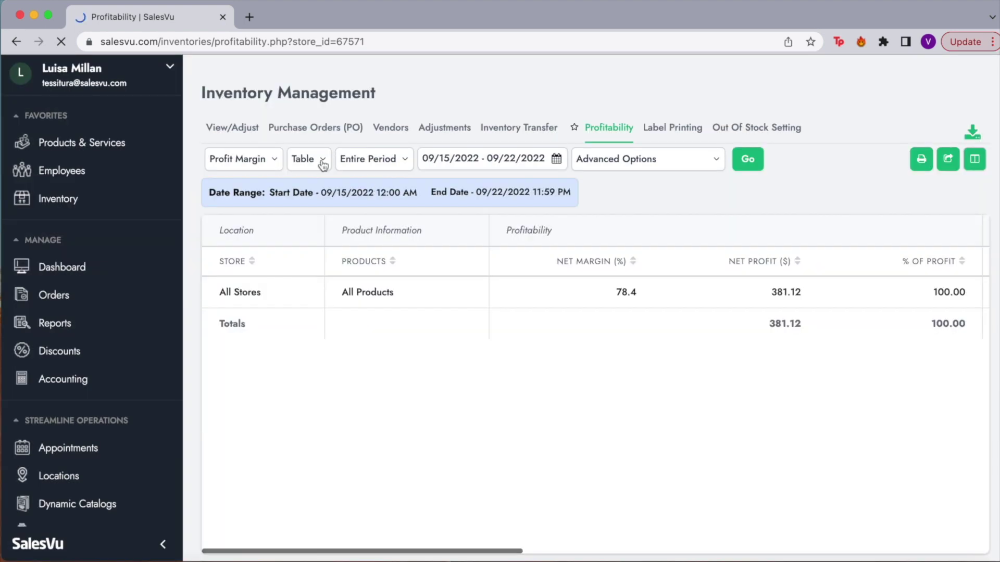
click(323, 164)
click(323, 165)
click(325, 165)
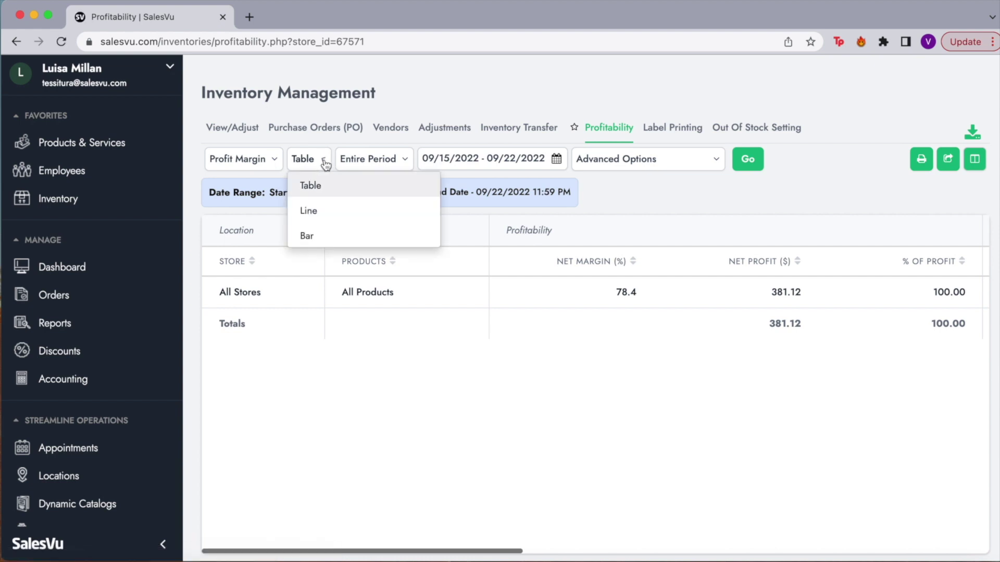
click(269, 160)
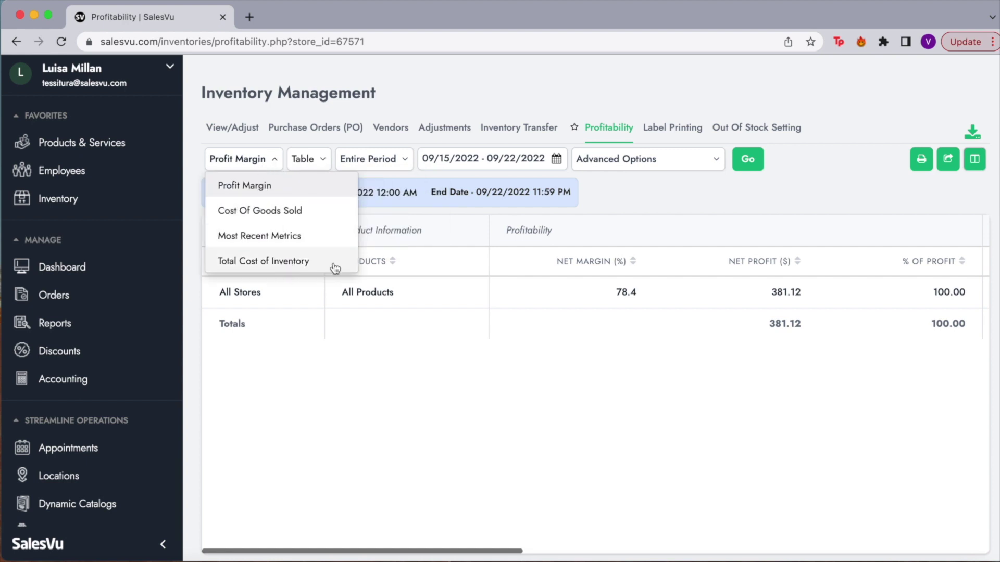
click(558, 163)
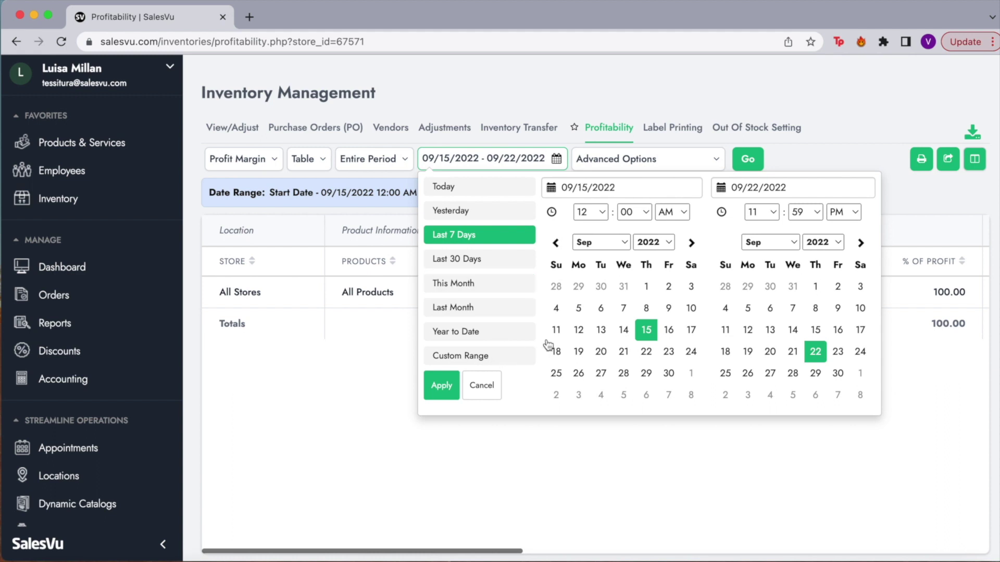
Review the advanced profitability options and table columns, then go to the Out Of Stock Setting page.
click(612, 164)
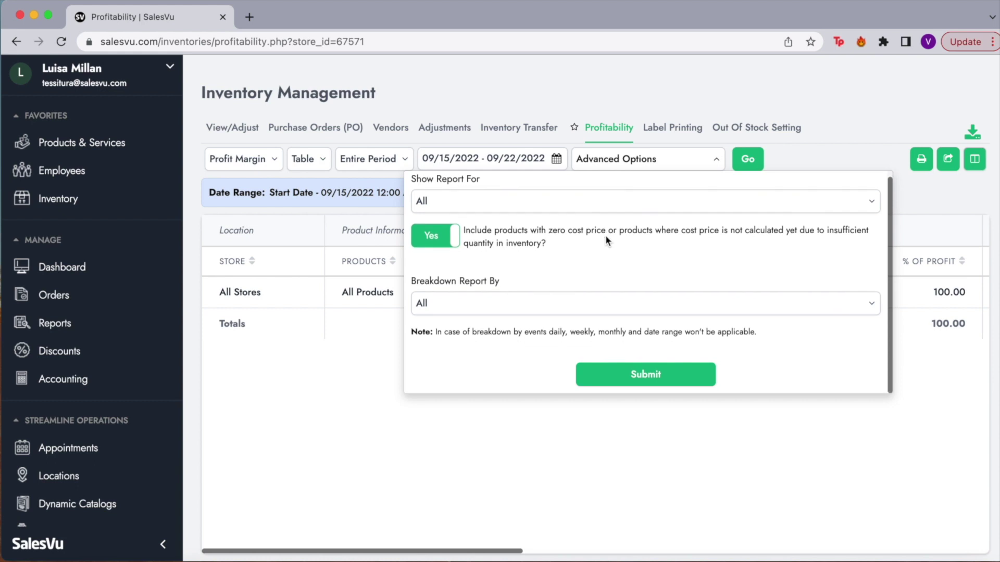
click(805, 151)
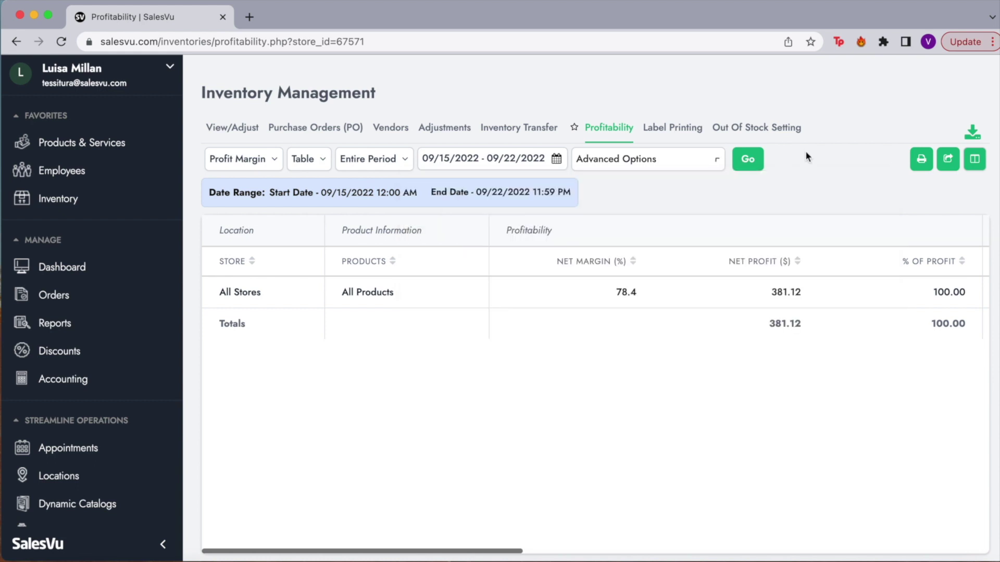
scroll(680, 347, right, 5)
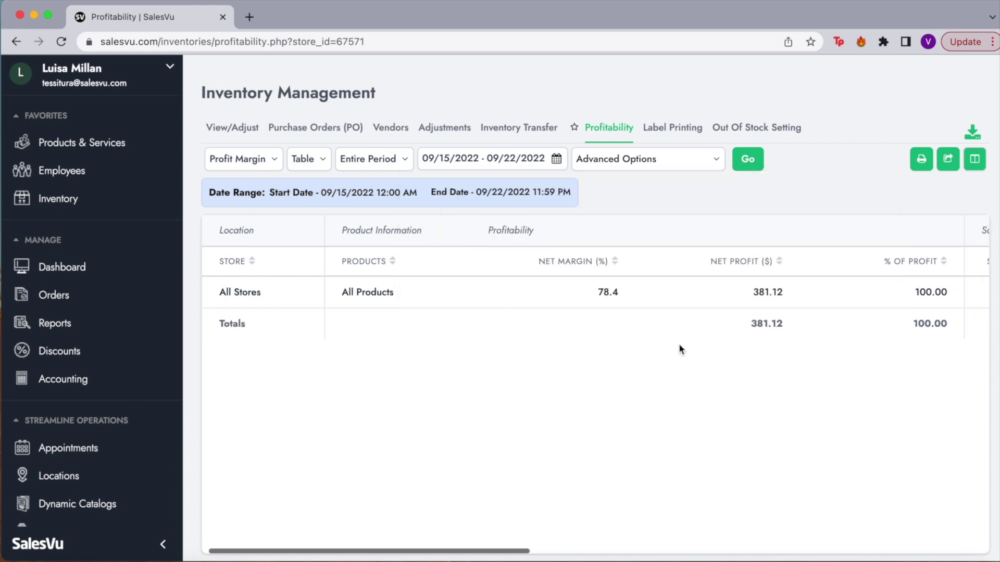
scroll(679, 343, left, 5)
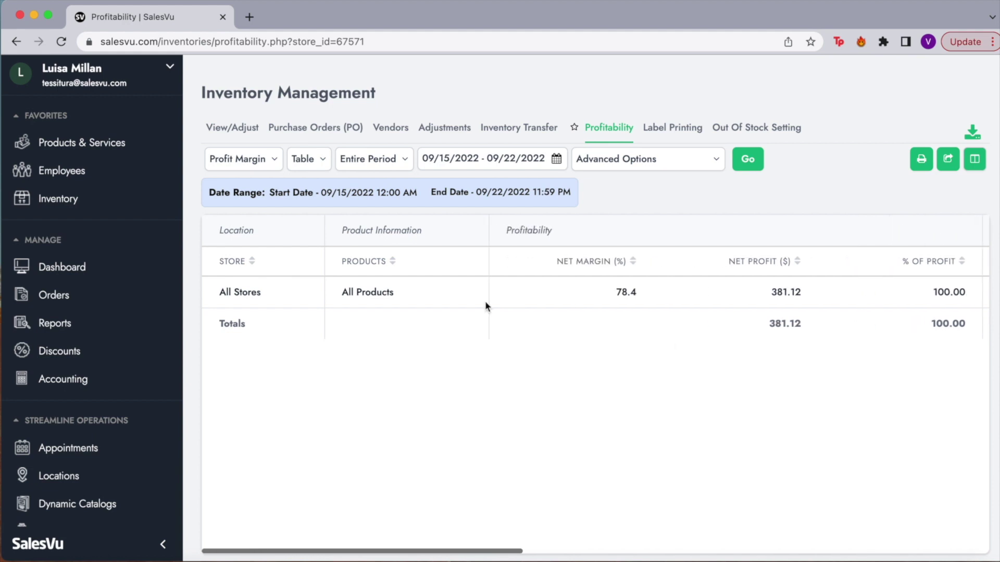
scroll(724, 293, right, 2)
scroll(716, 286, right, 3)
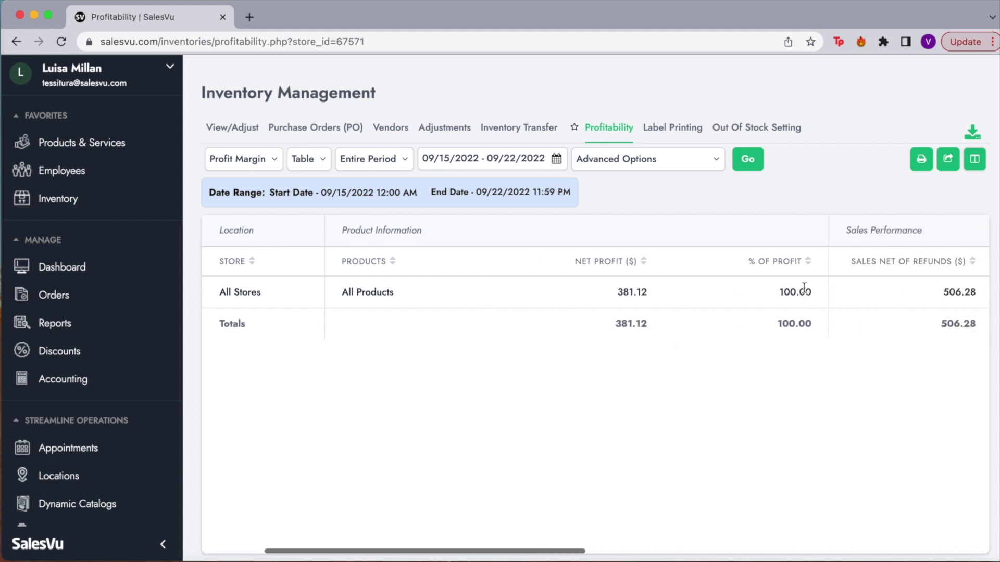
scroll(867, 272, right, 4)
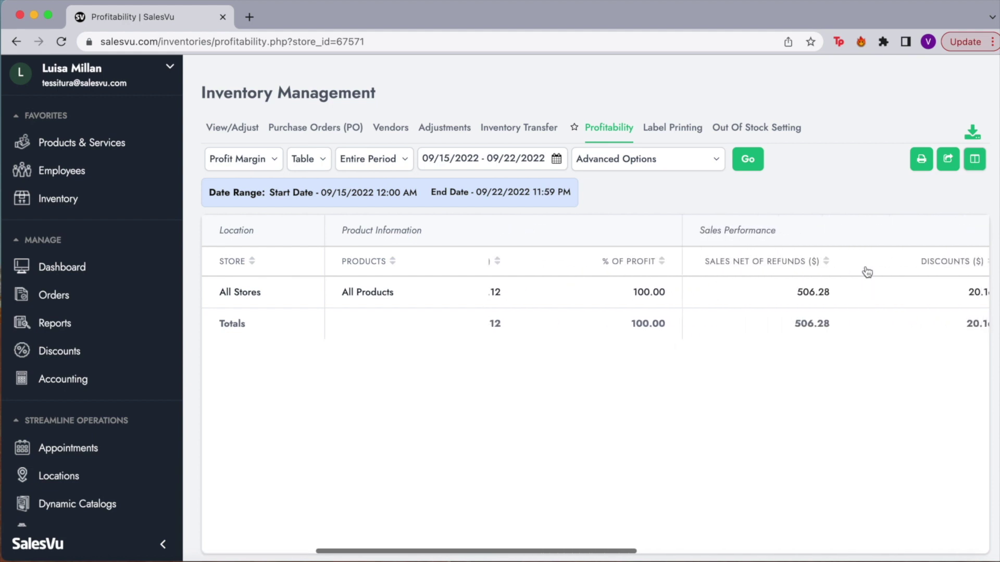
scroll(862, 294, right, 6)
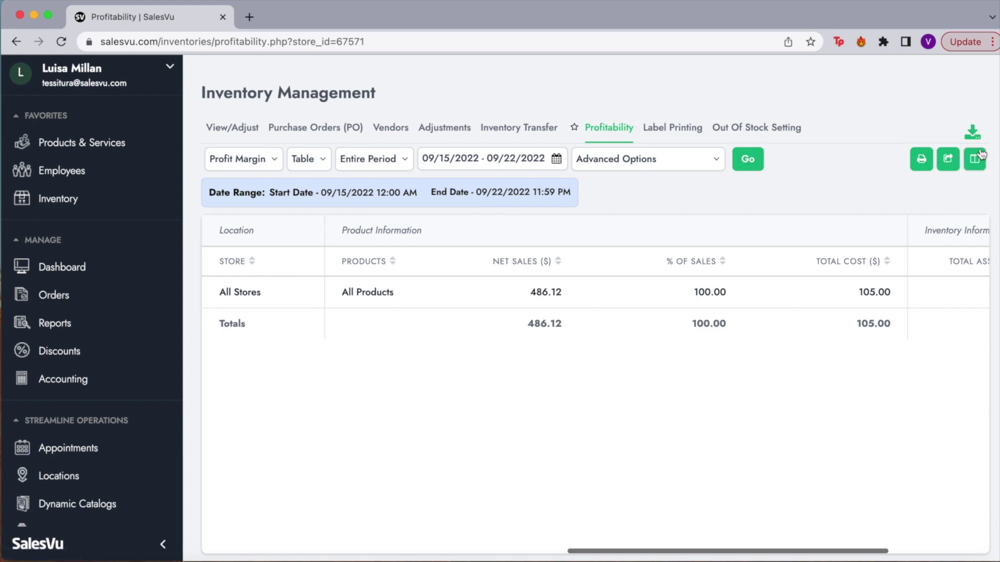
click(755, 127)
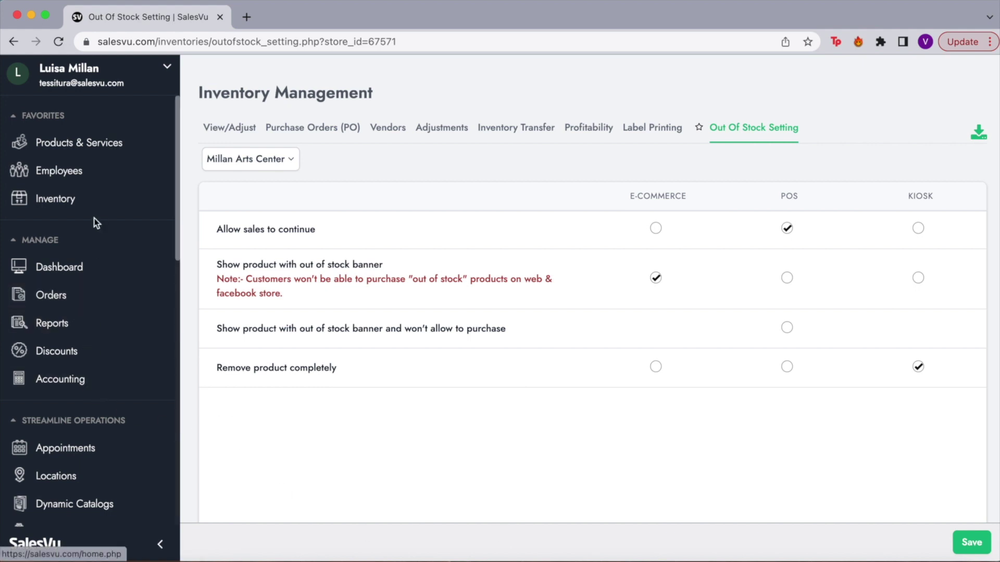
Open Reports from the sidebar to show the All Reports page.
click(49, 327)
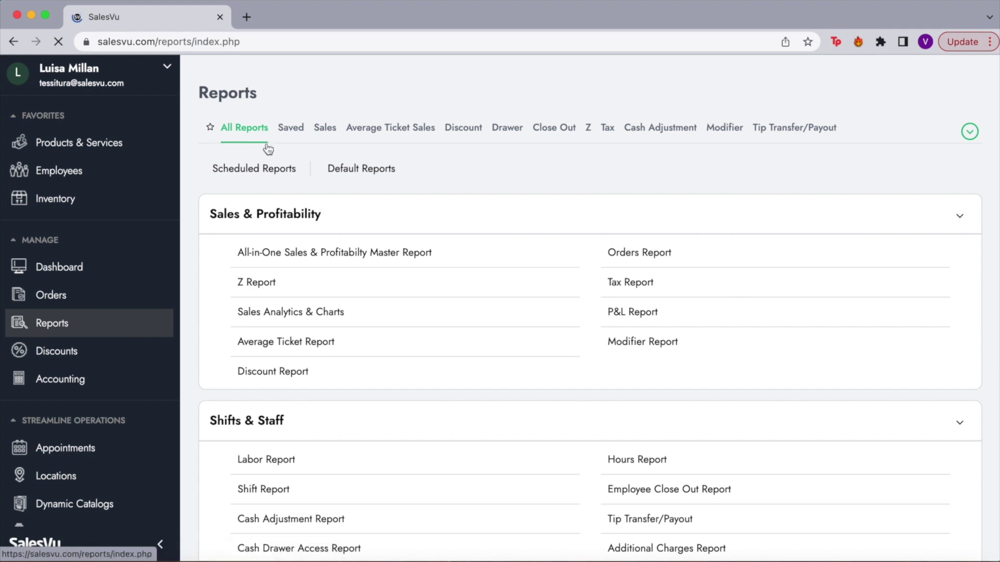
Open the Sales report and review its $42,615.09 net sales and $47,470.85 total collected.
click(325, 128)
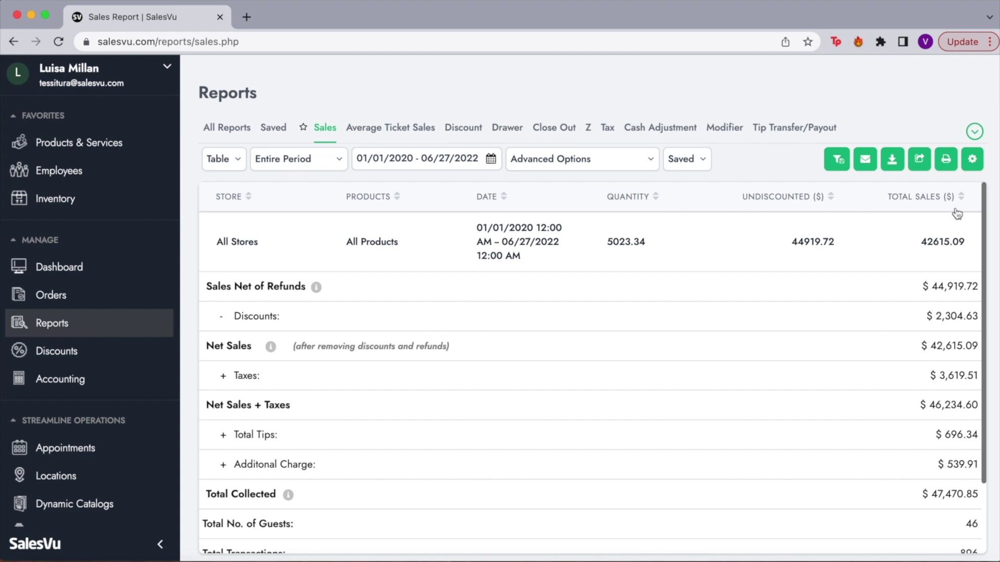
scroll(643, 454, down, 3)
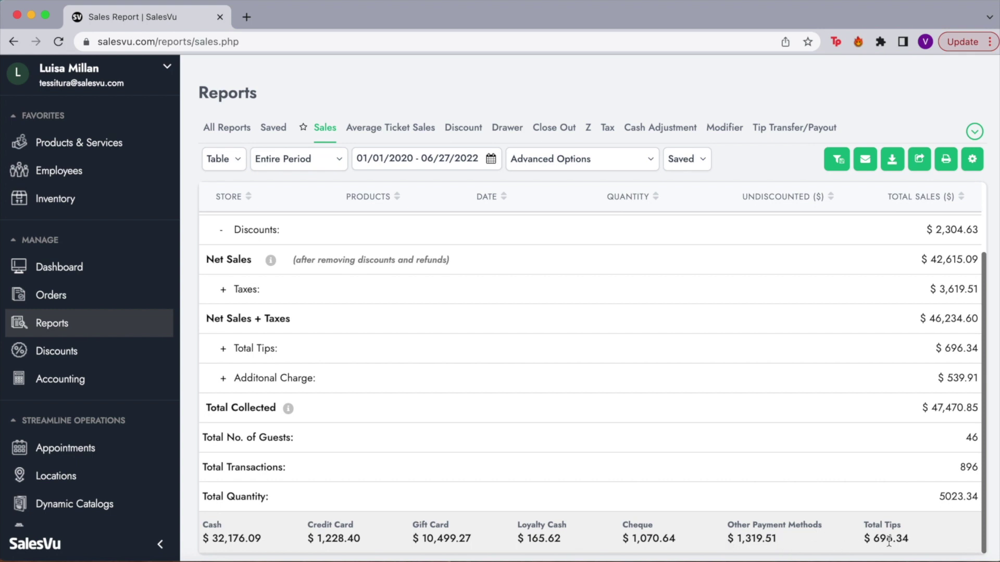
scroll(636, 336, up, 2)
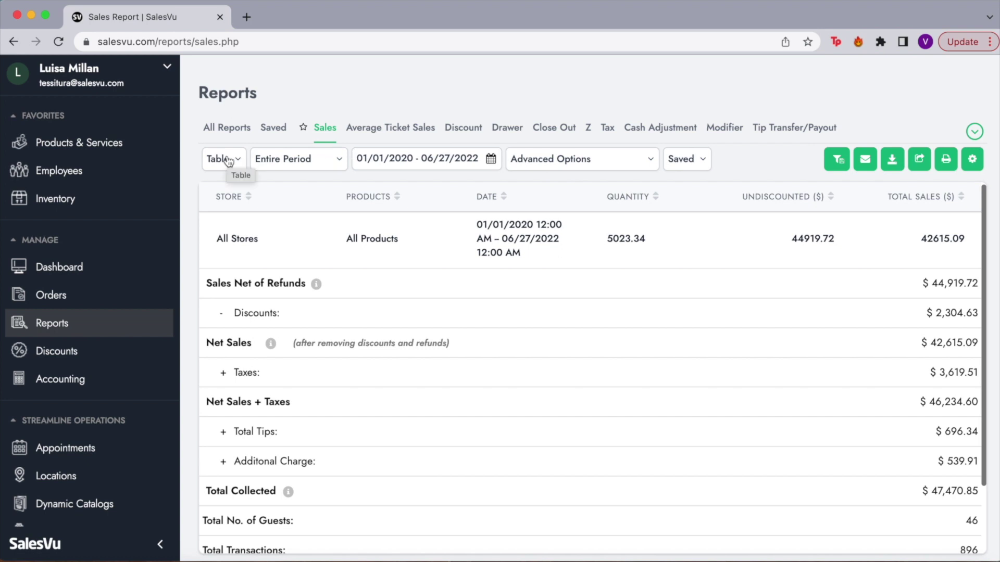
click(228, 159)
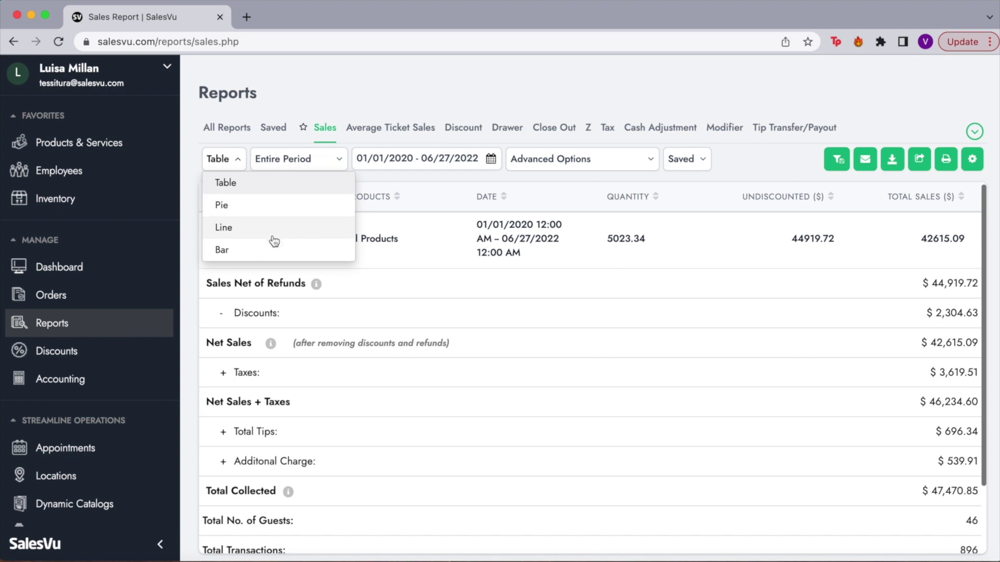
click(320, 166)
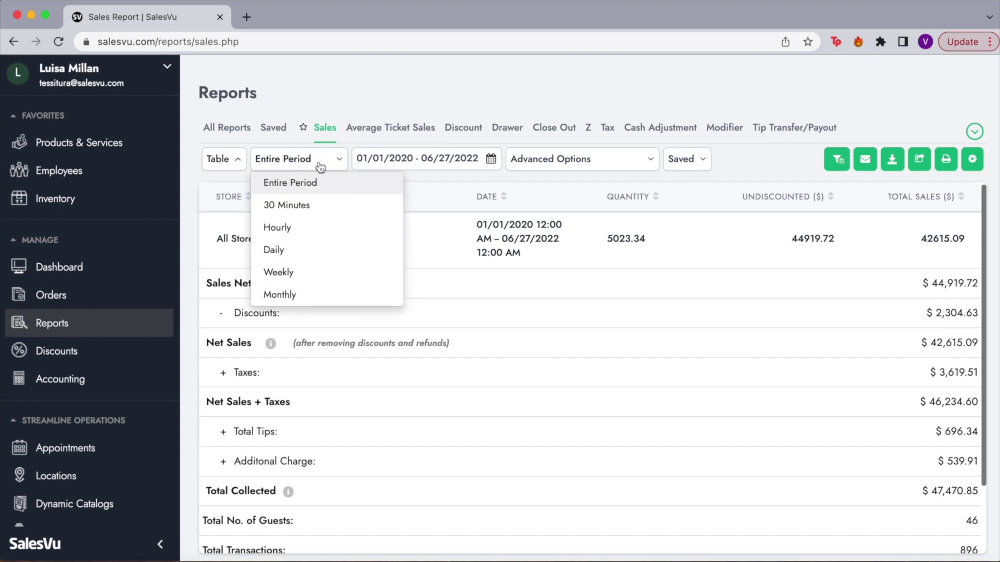
click(492, 161)
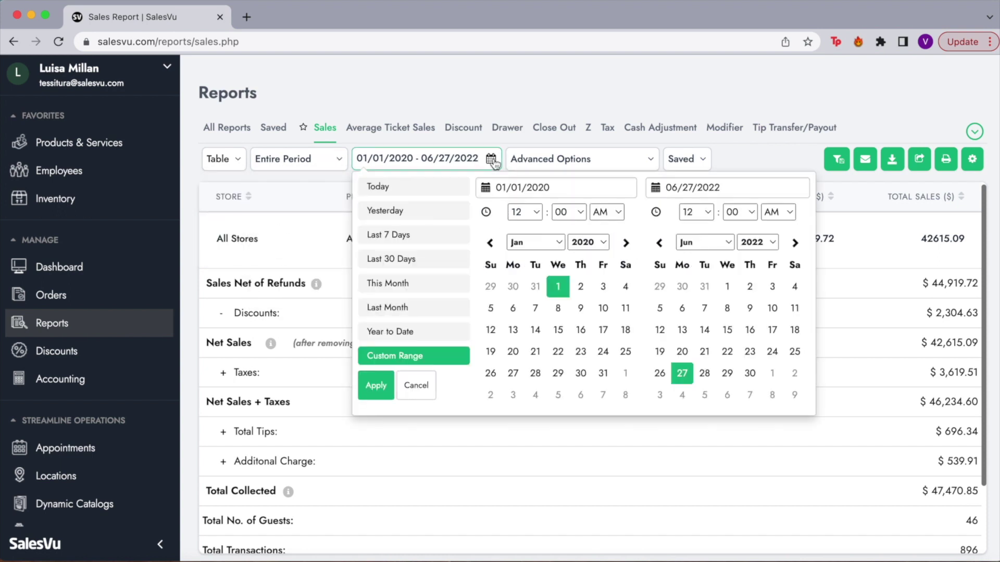
click(590, 160)
click(497, 226)
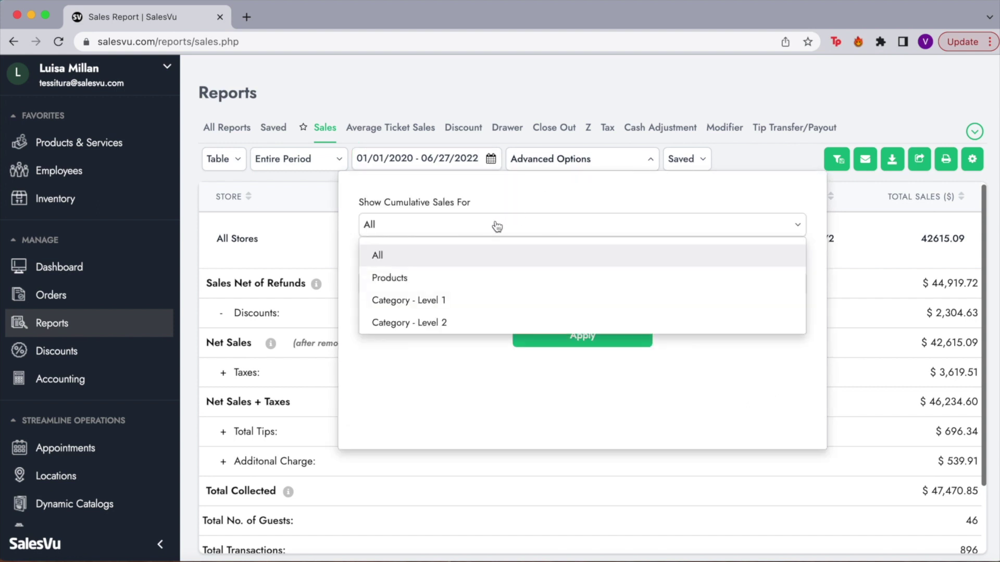
click(497, 226)
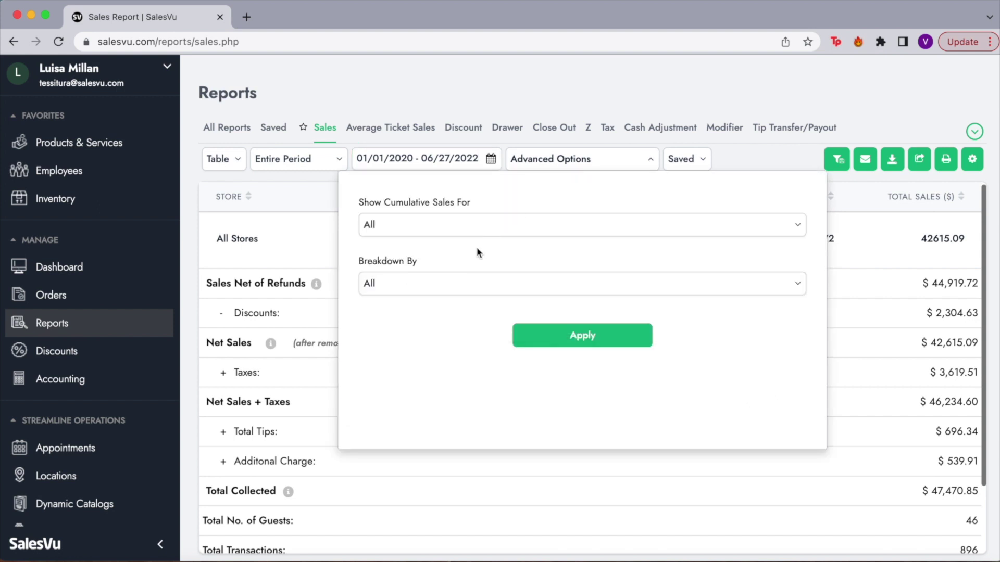
click(438, 285)
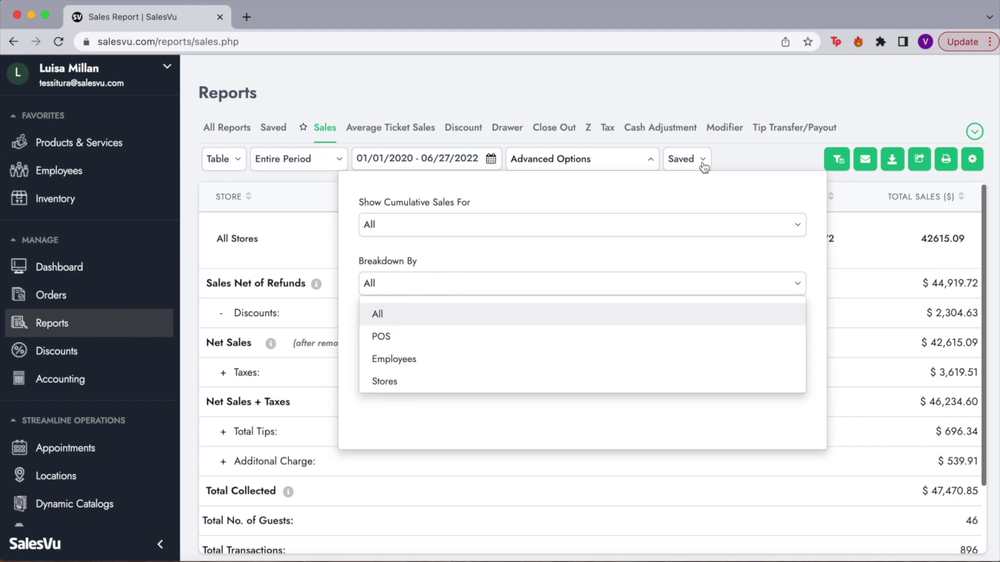
click(758, 156)
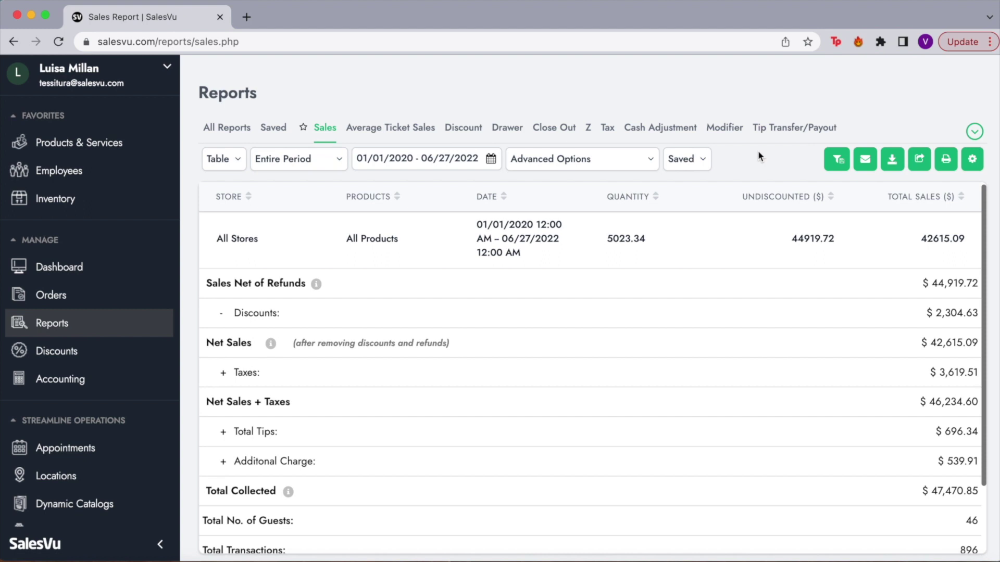
Load the saved Top Categories For 1 Year report as a 2021 category pie chart.
click(698, 162)
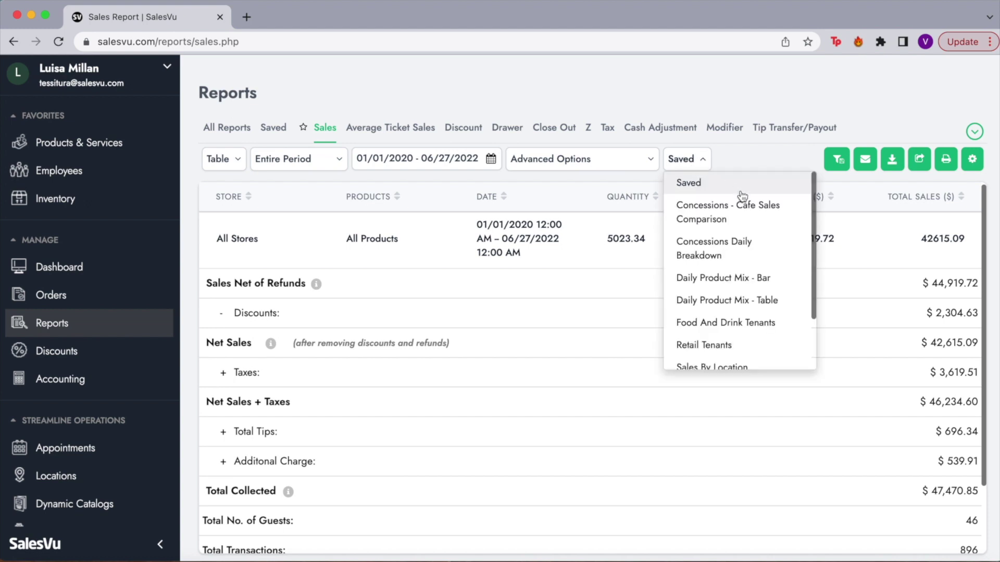
scroll(738, 273, down, 3)
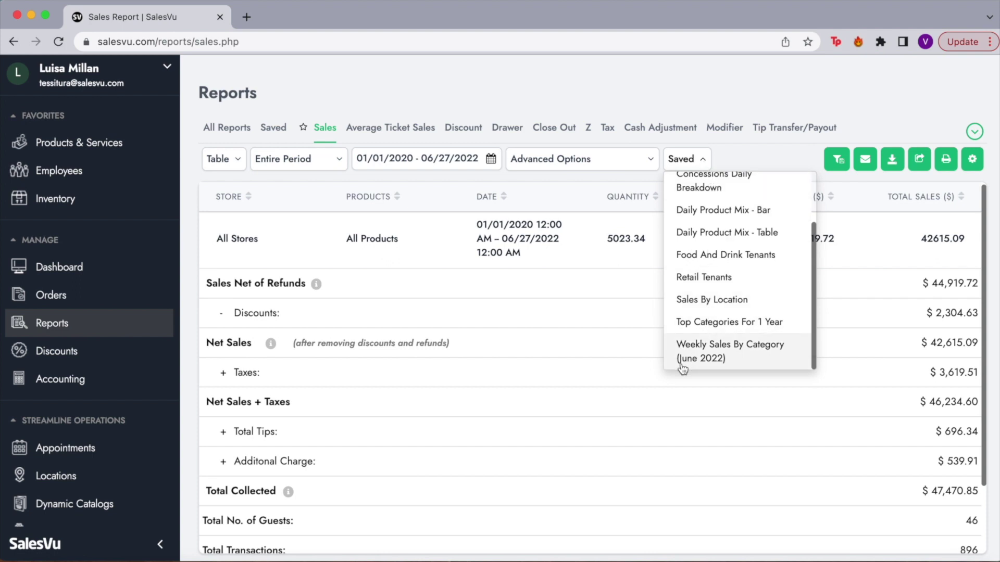
click(707, 325)
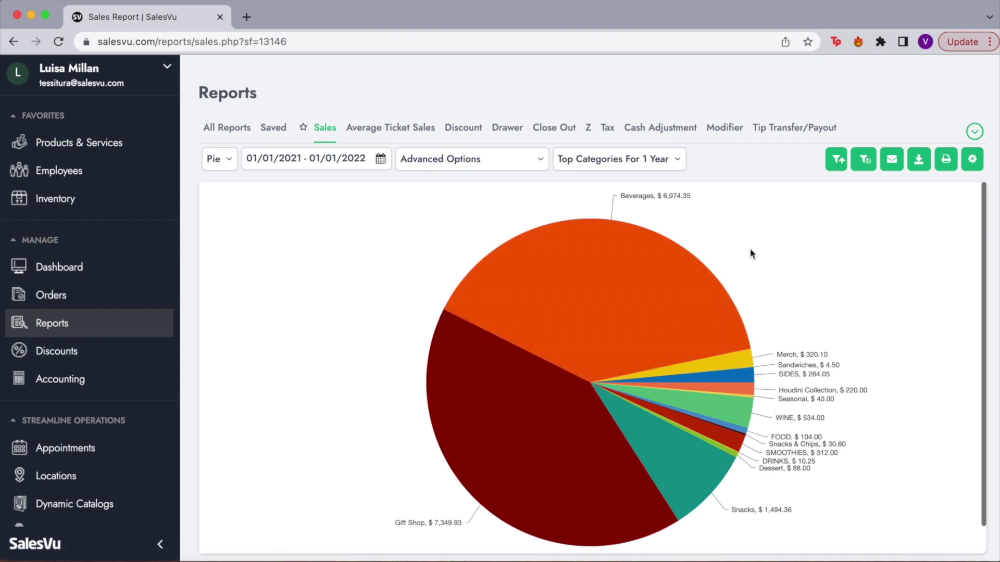
mouse_move(459, 463)
click(888, 161)
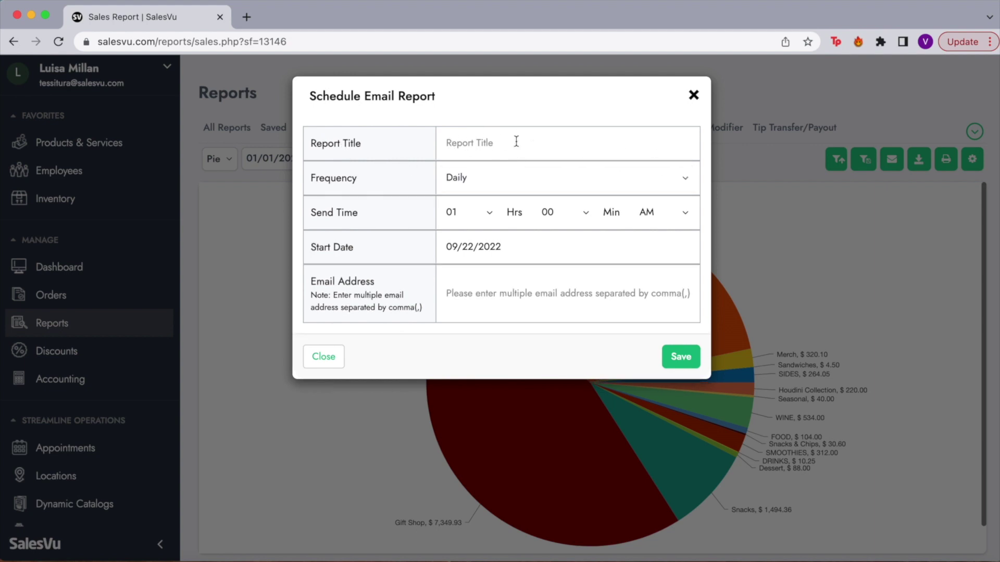
click(499, 181)
click(479, 226)
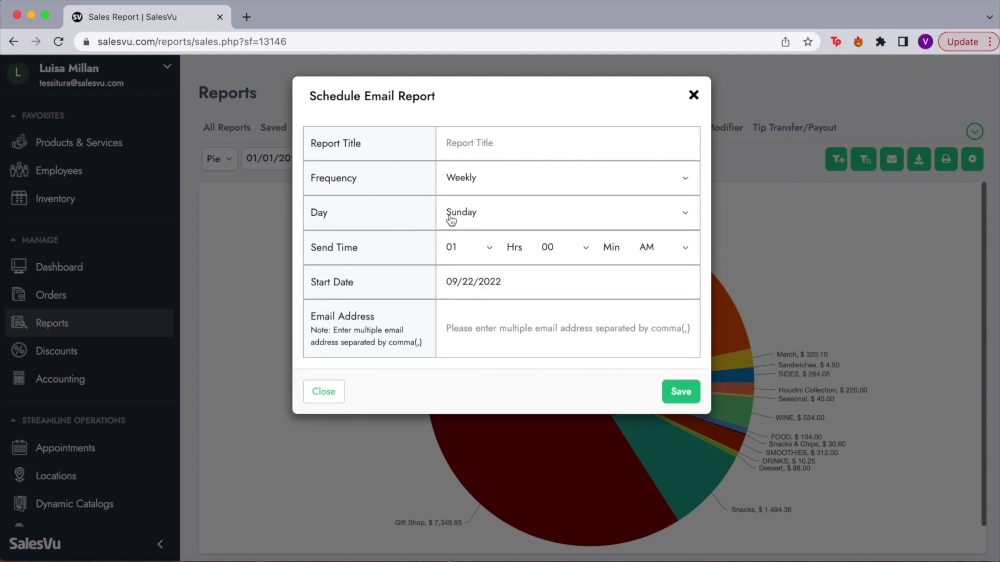
click(451, 221)
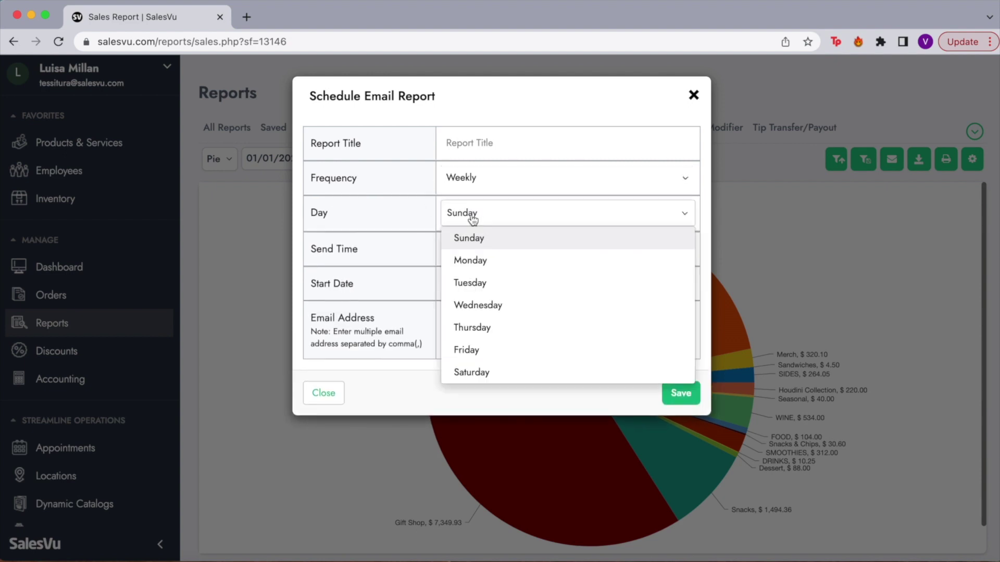
click(494, 262)
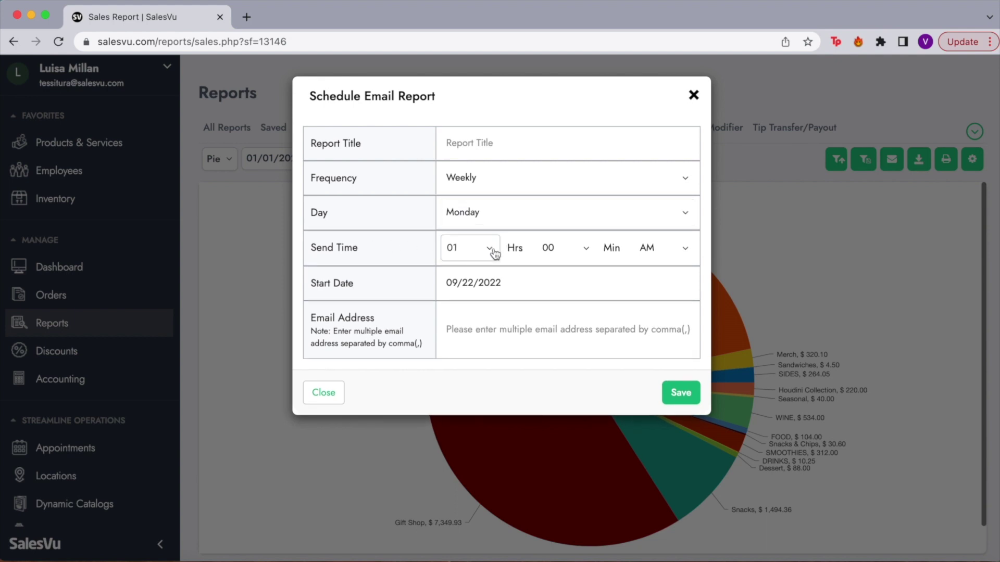
click(474, 254)
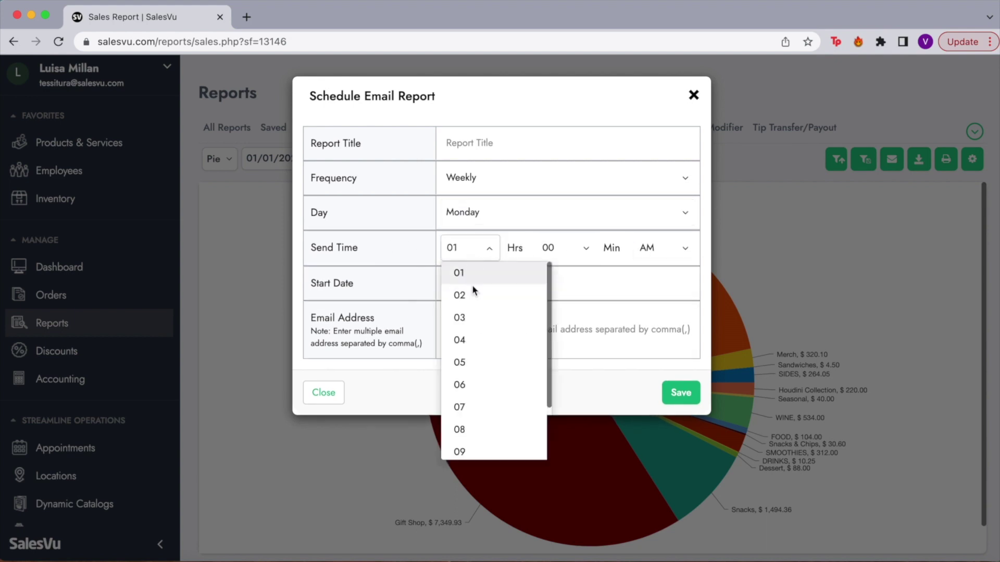
click(469, 408)
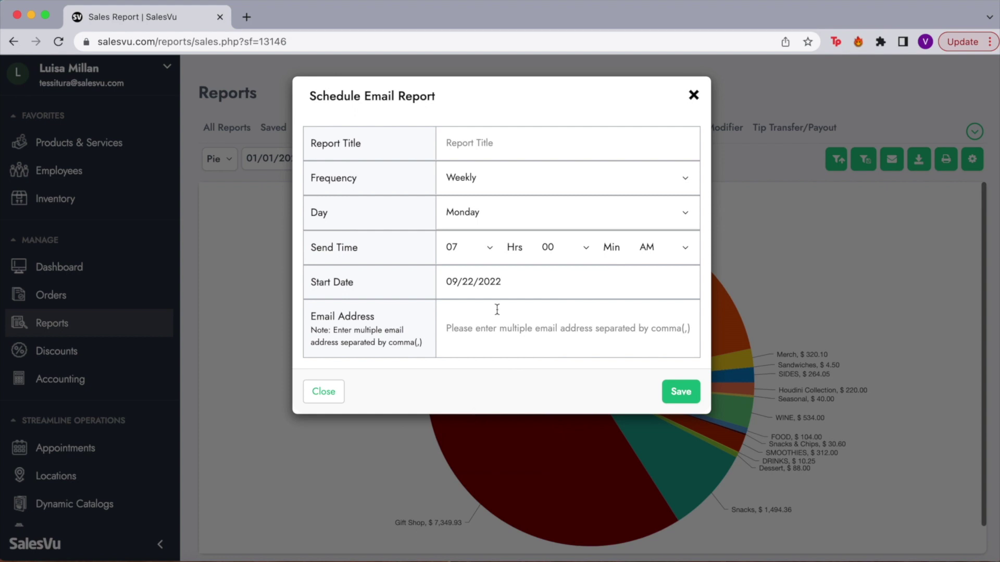
click(462, 281)
click(393, 313)
click(510, 329)
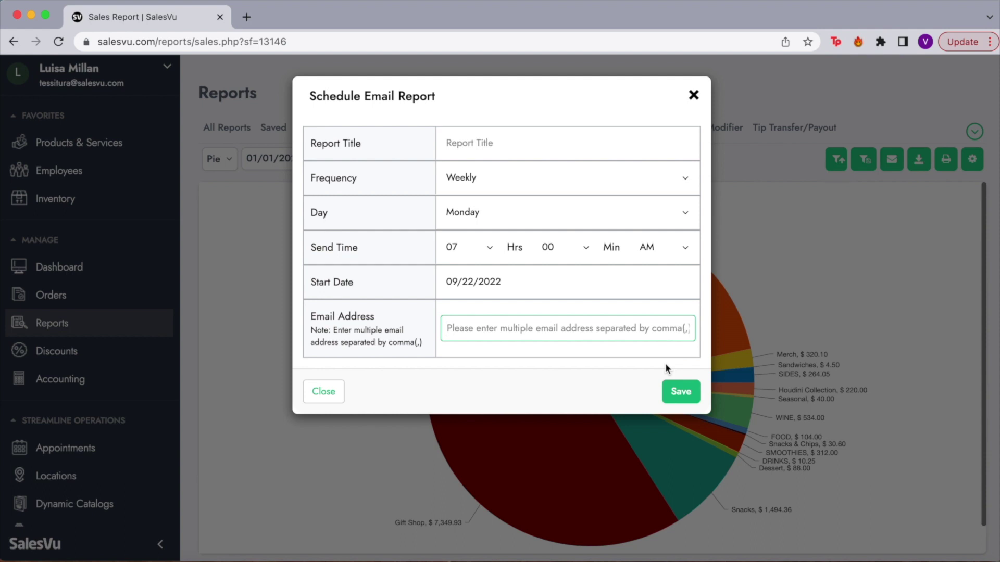
click(694, 97)
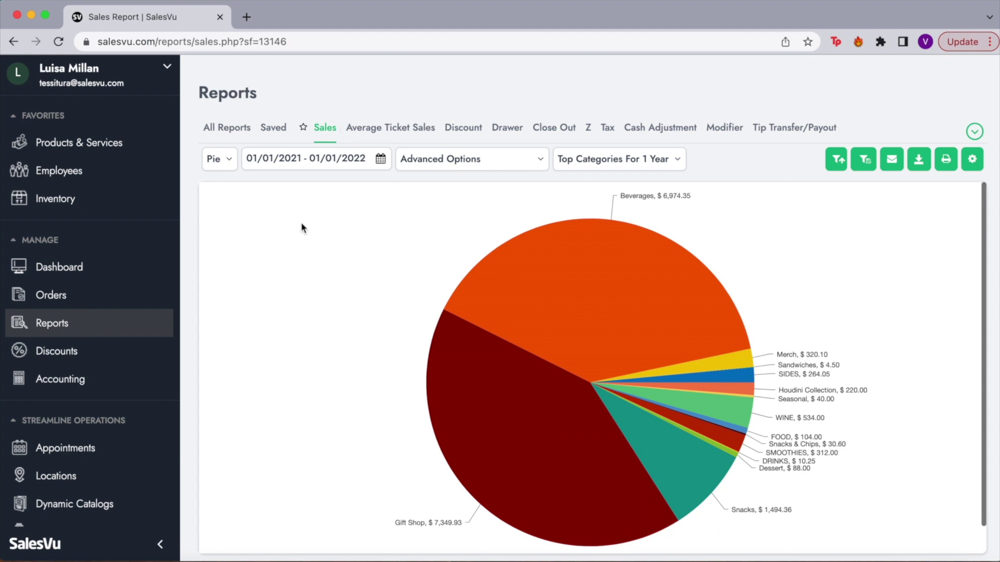
Switch the Top Categories report from Pie to Table and show cumulative sales by Products.
click(215, 165)
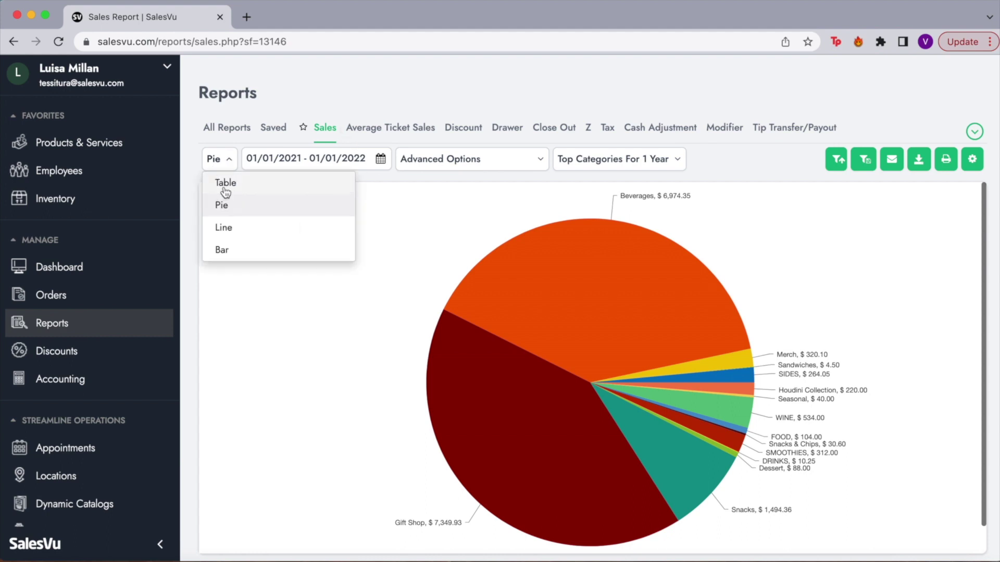
click(225, 183)
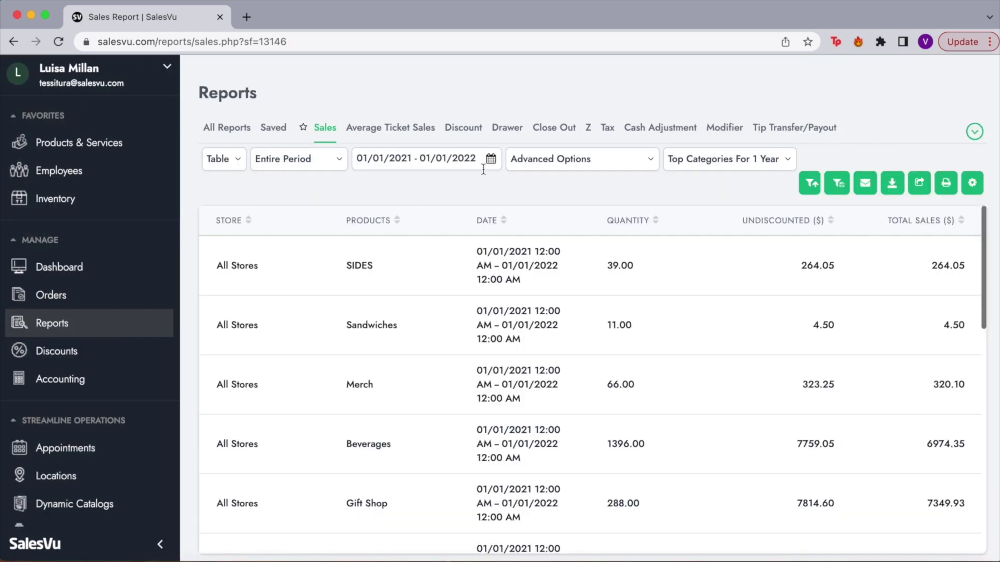
click(644, 164)
click(446, 231)
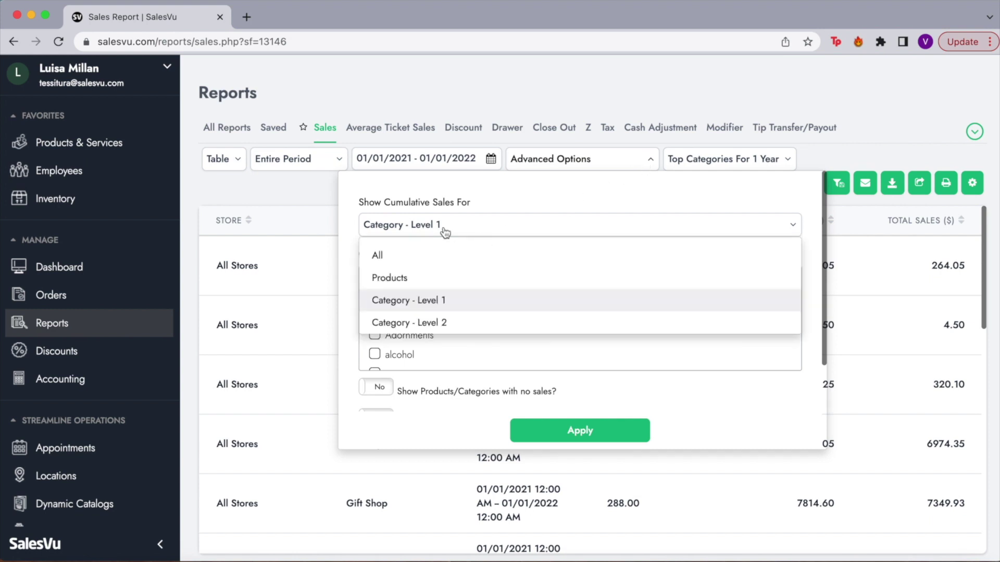
click(392, 279)
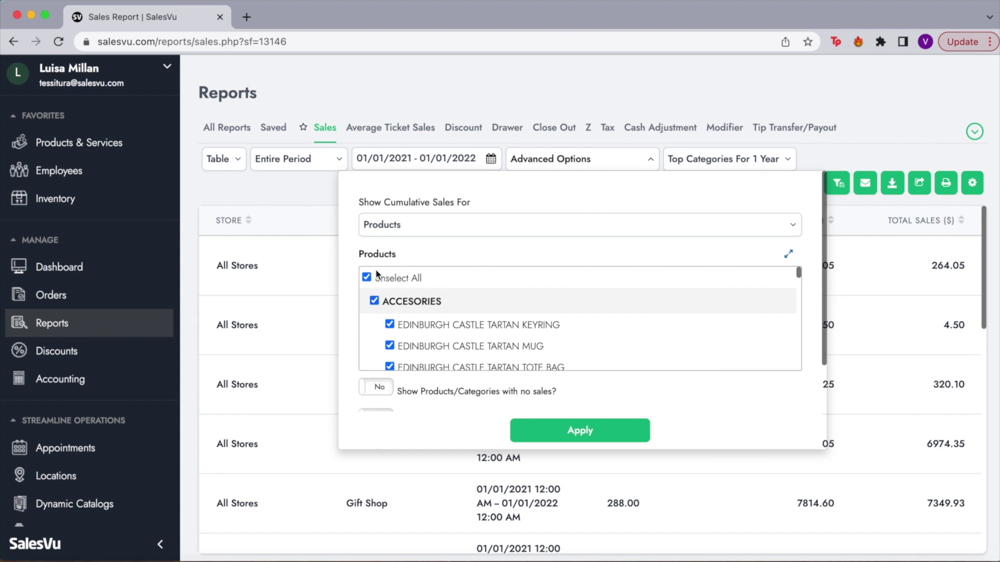
click(538, 438)
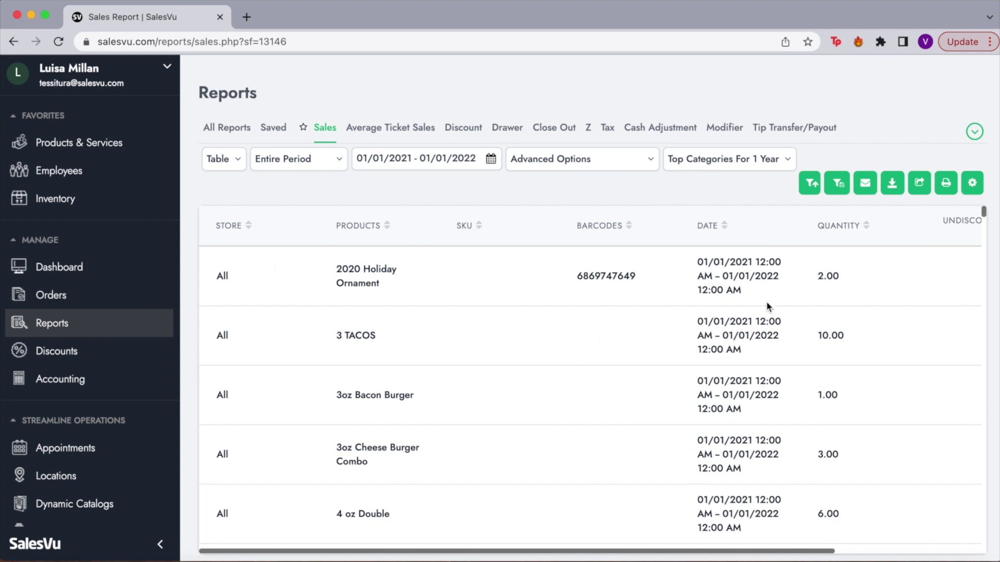
Sort the product table by Quantity, largest first, highlighting Peanuts at 814.00.
click(865, 227)
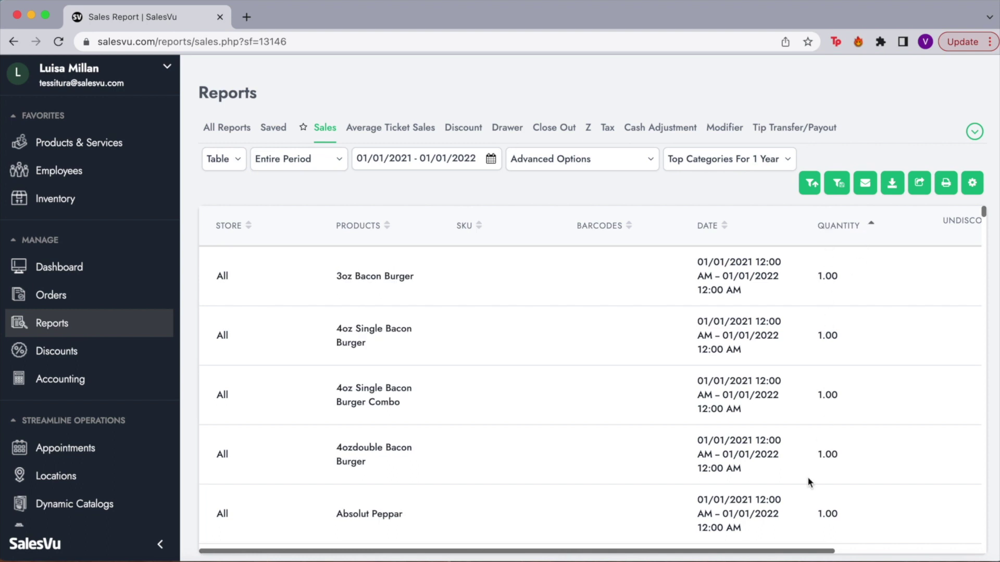
click(873, 228)
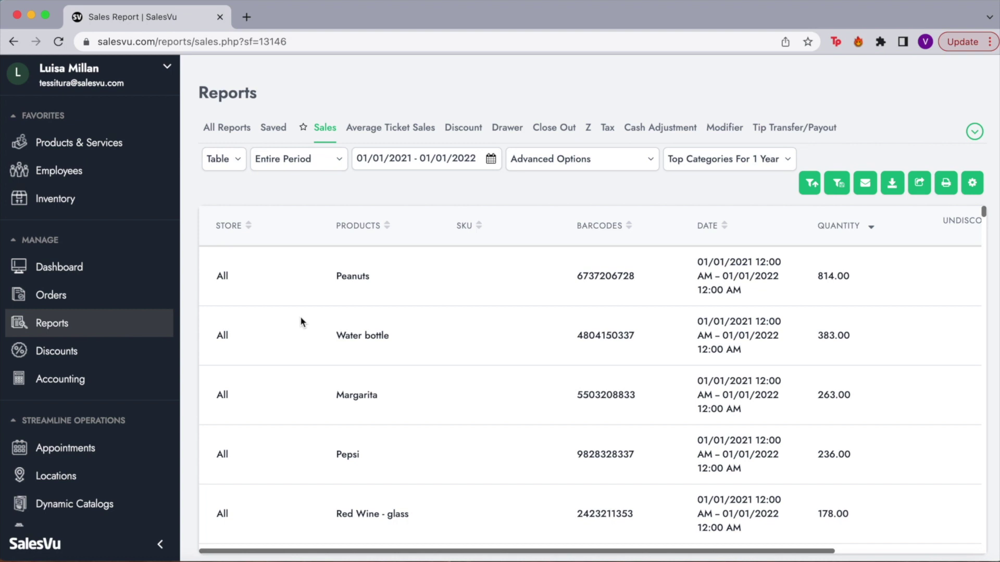
drag(844, 275, 811, 279)
Sort the products by Total Sales ($) from highest down and highlight Margarita.
scroll(853, 295, right, 5)
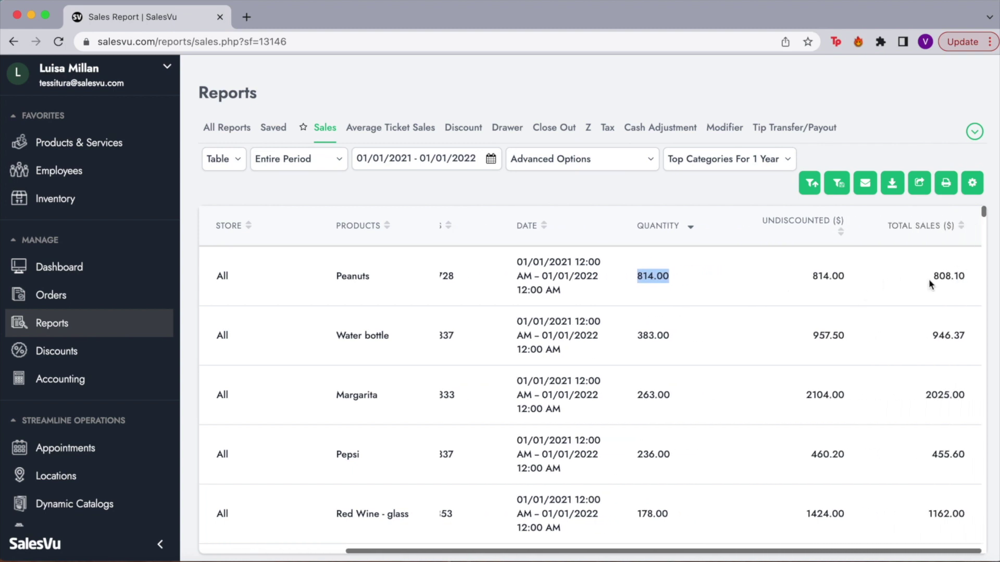
click(968, 226)
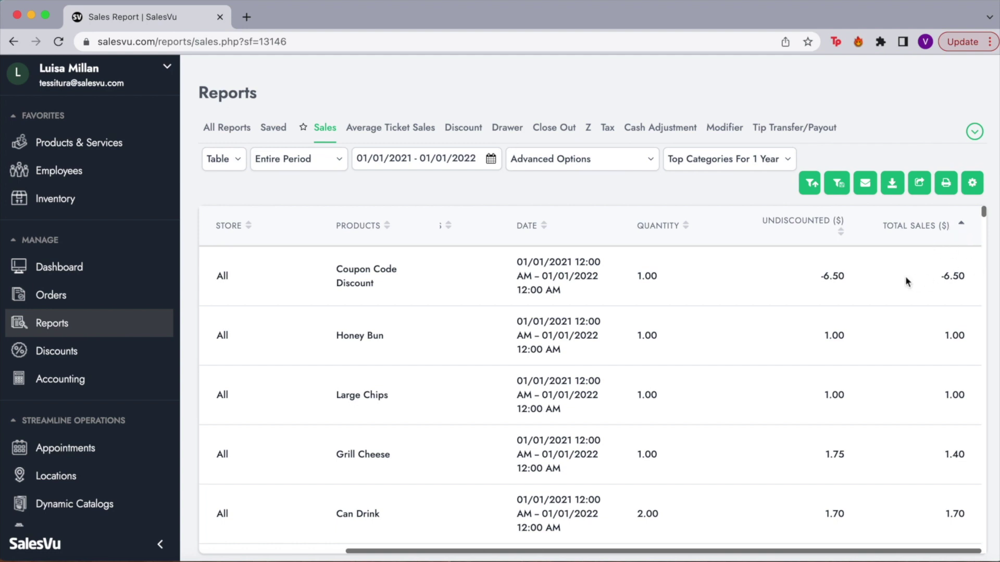
click(961, 226)
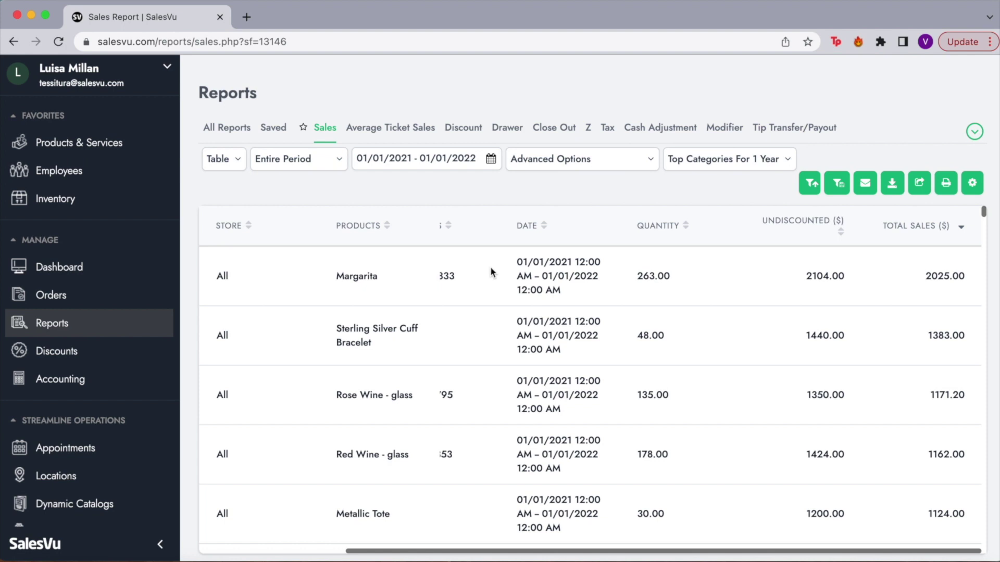
drag(345, 275, 393, 278)
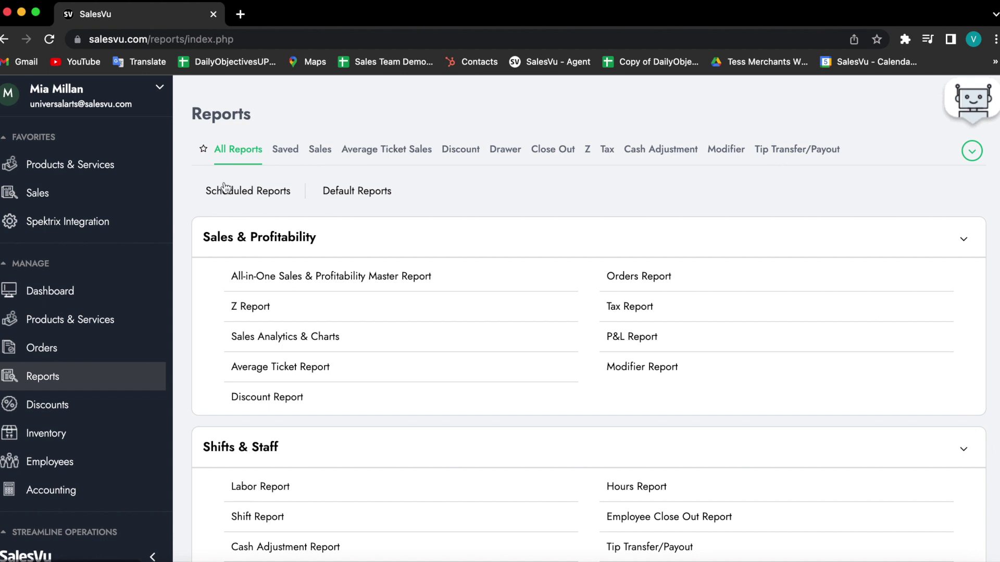
Open Location Settings from the account menu and scroll the more-settings list to Spektrix Integration.
click(157, 90)
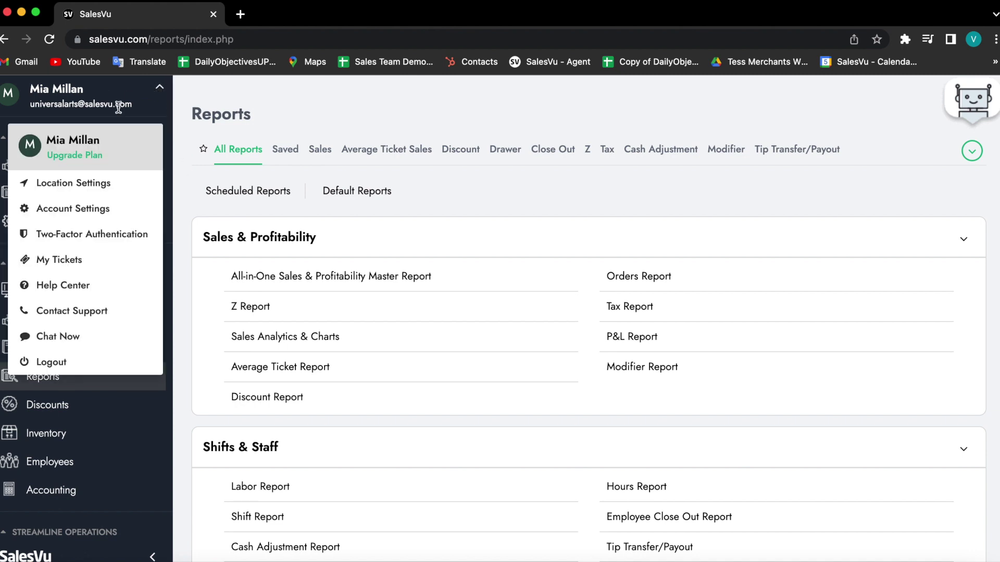
click(61, 192)
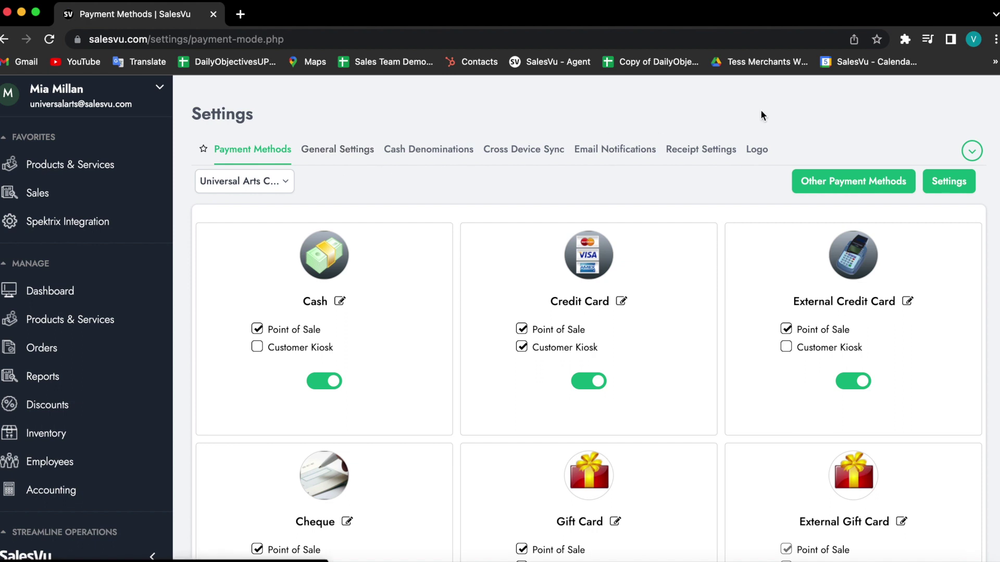
click(971, 152)
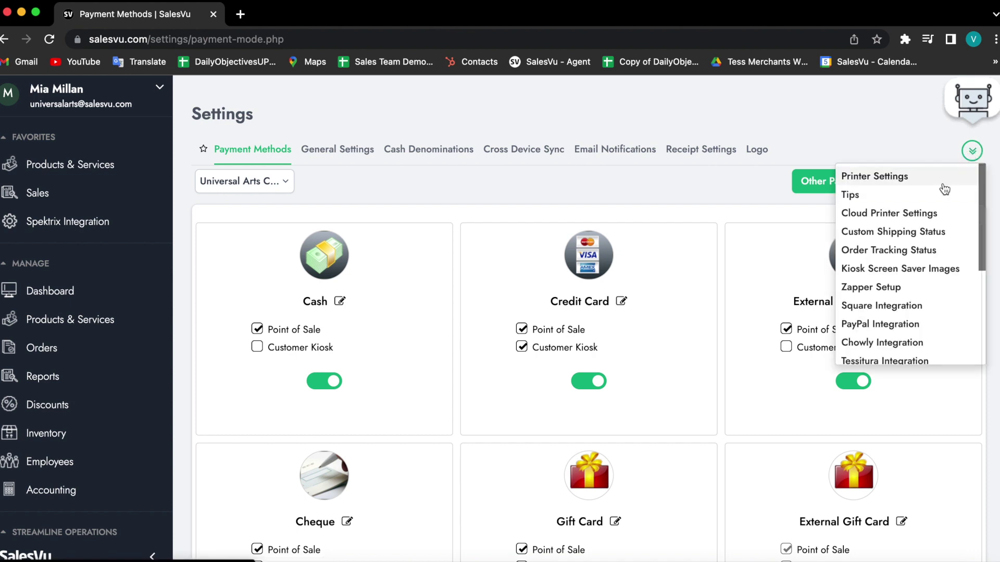
scroll(917, 211, down, 3)
scroll(938, 204, down, 1)
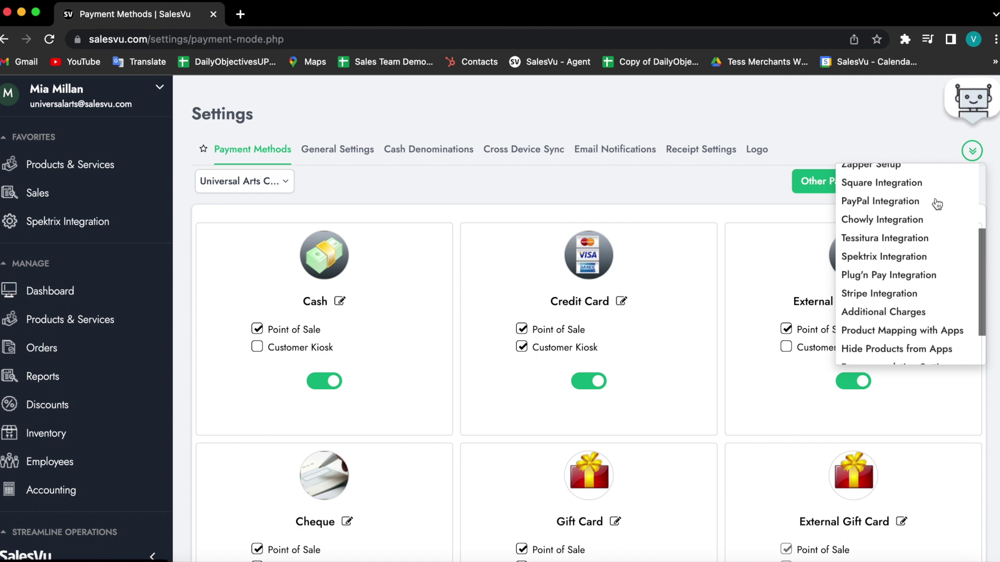
Open the Spektrix Integration settings and review the available location choices.
click(914, 265)
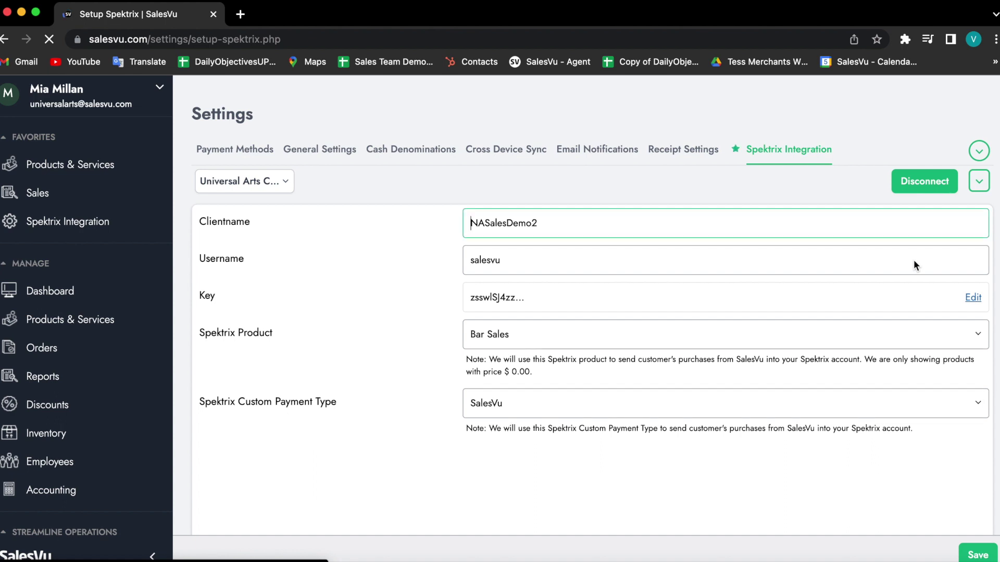
click(283, 186)
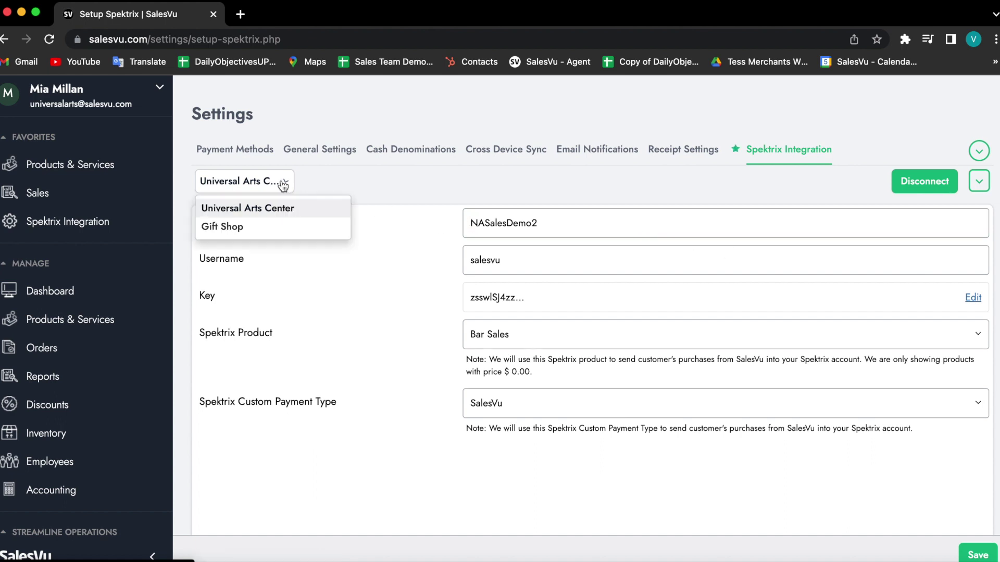
click(394, 182)
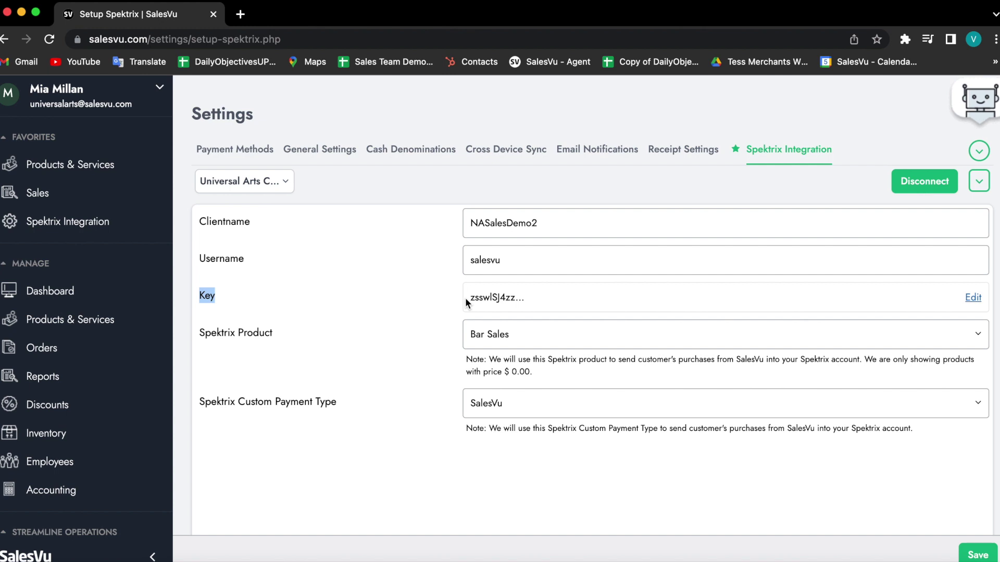
click(386, 296)
Keep Bar Sales as the Spektrix product and SalesVu as the custom payment type.
click(629, 328)
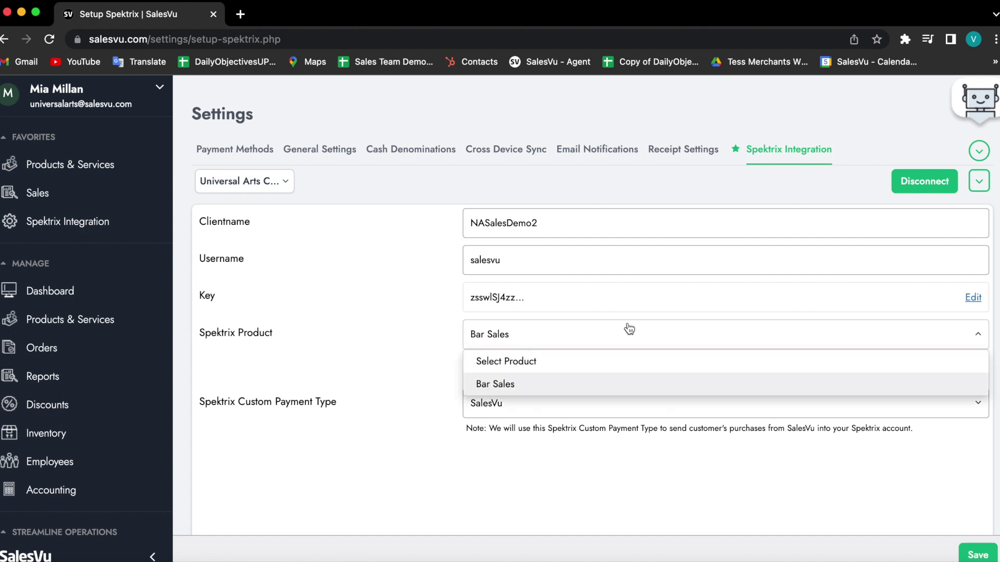
click(447, 339)
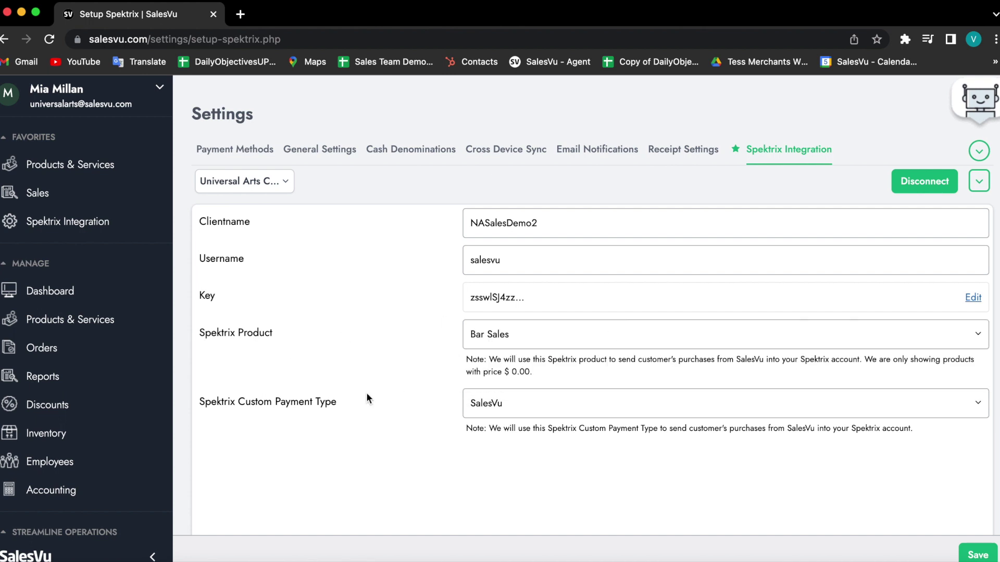
click(540, 395)
click(542, 401)
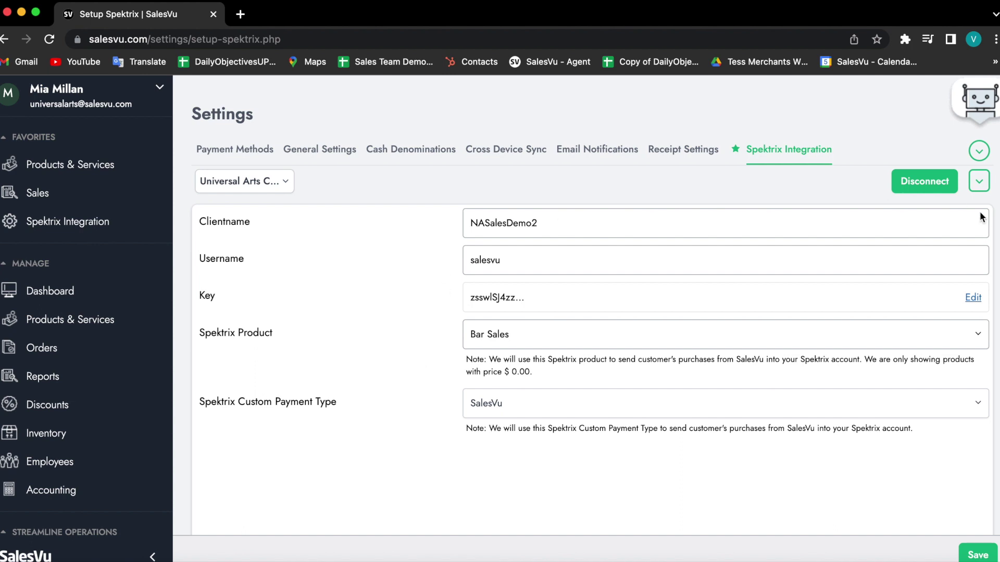
click(981, 182)
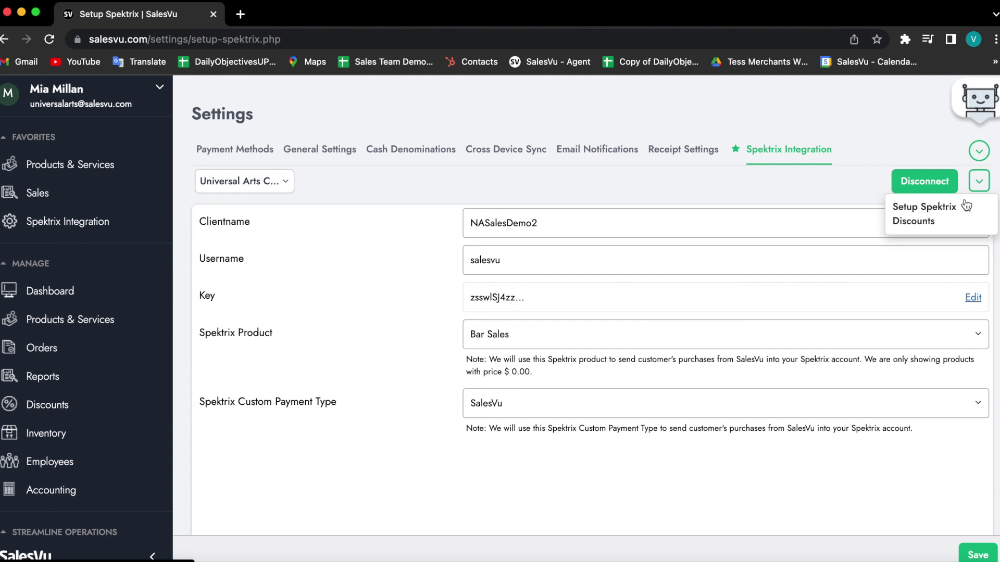
click(944, 217)
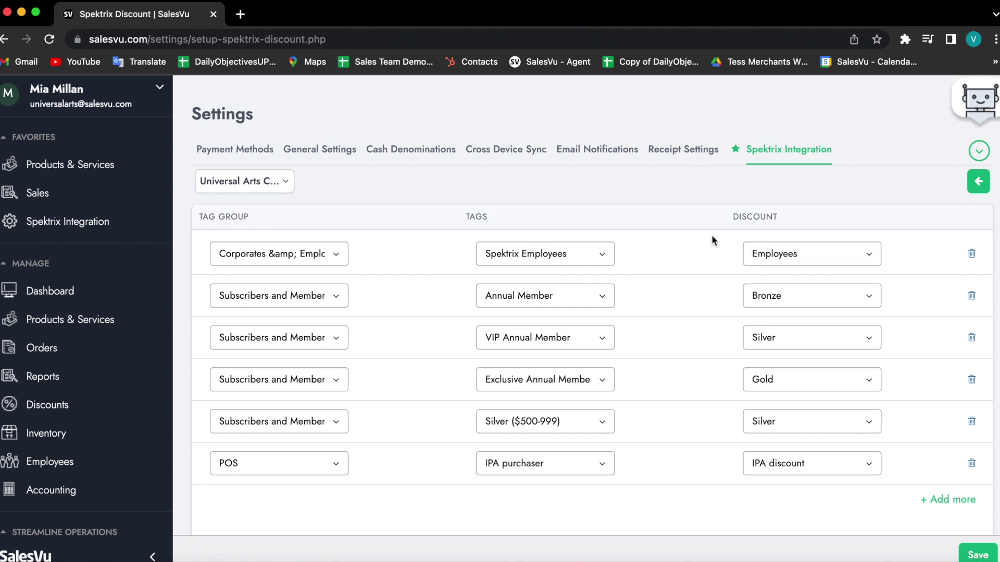
click(247, 251)
click(247, 251)
click(521, 250)
click(521, 250)
click(825, 253)
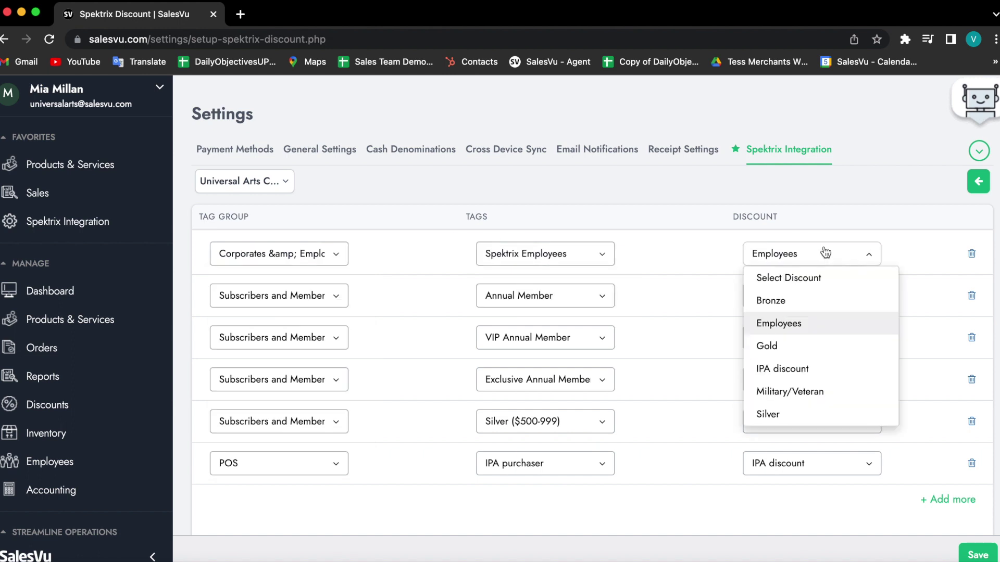
click(825, 253)
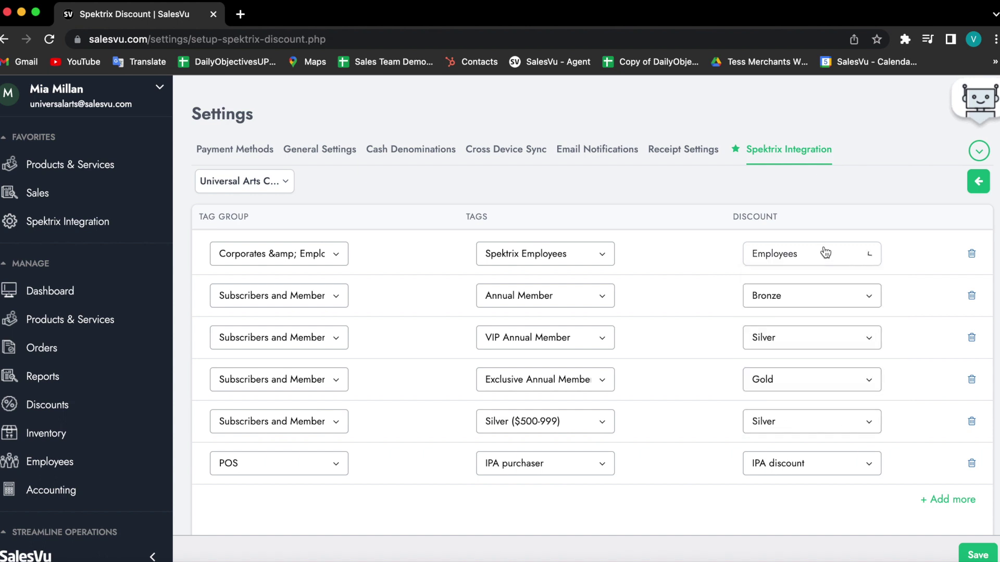
click(938, 501)
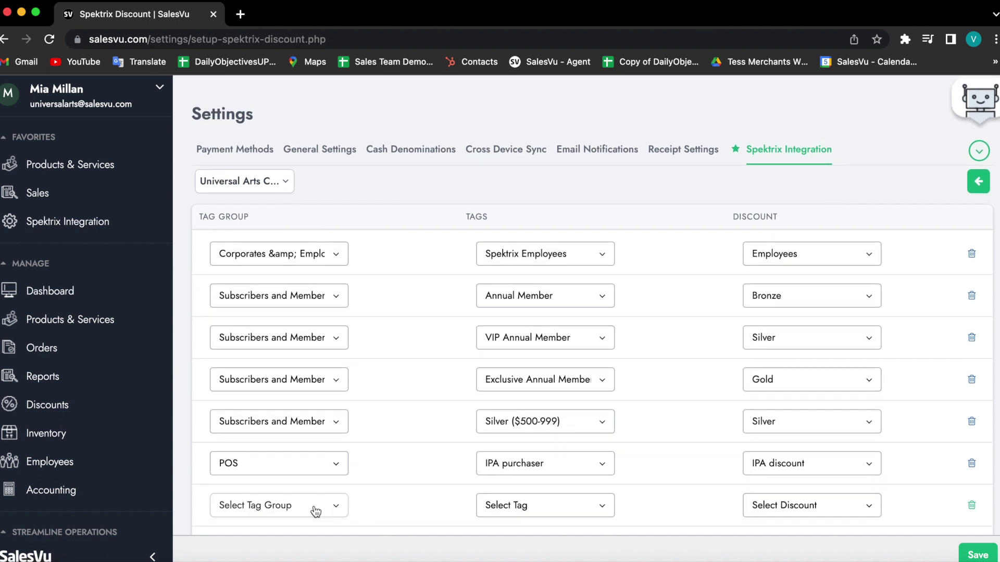
click(256, 506)
scroll(279, 513, down, 2)
scroll(279, 512, down, 3)
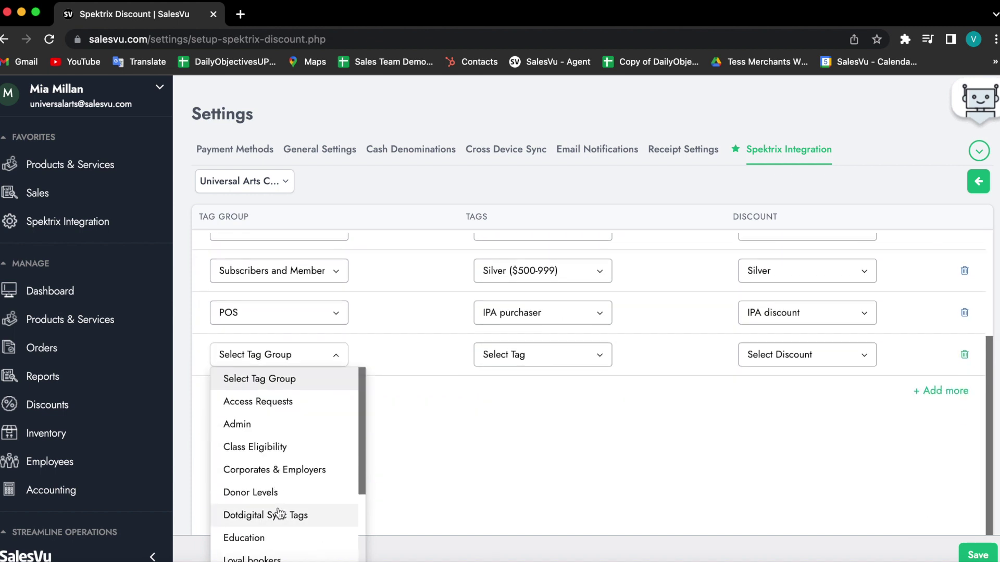
click(308, 359)
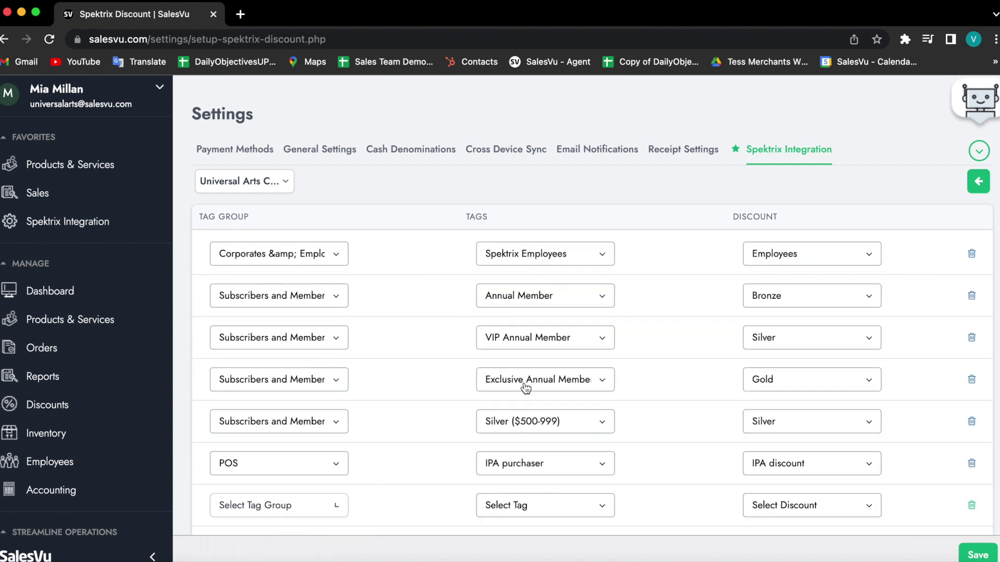
click(507, 506)
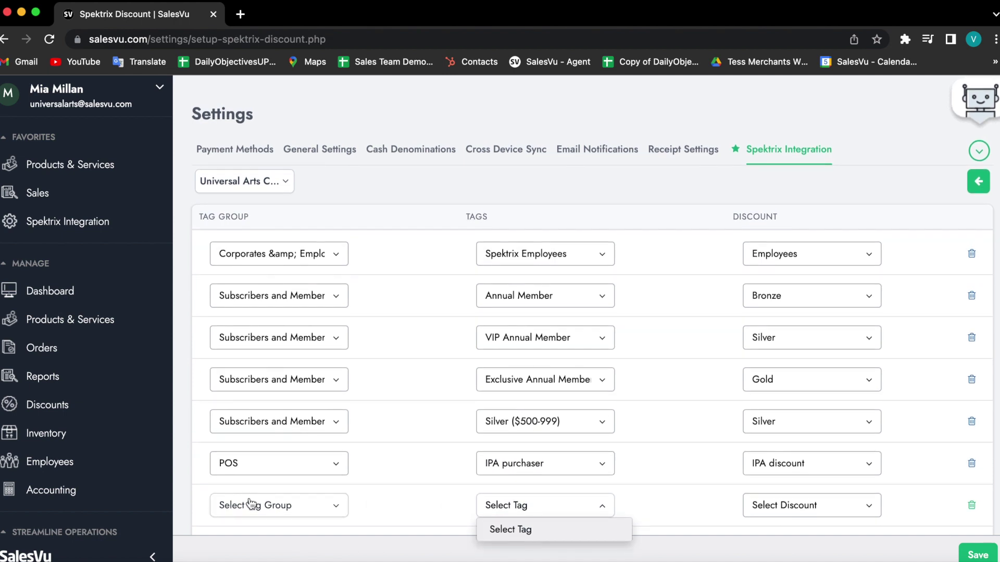
click(251, 504)
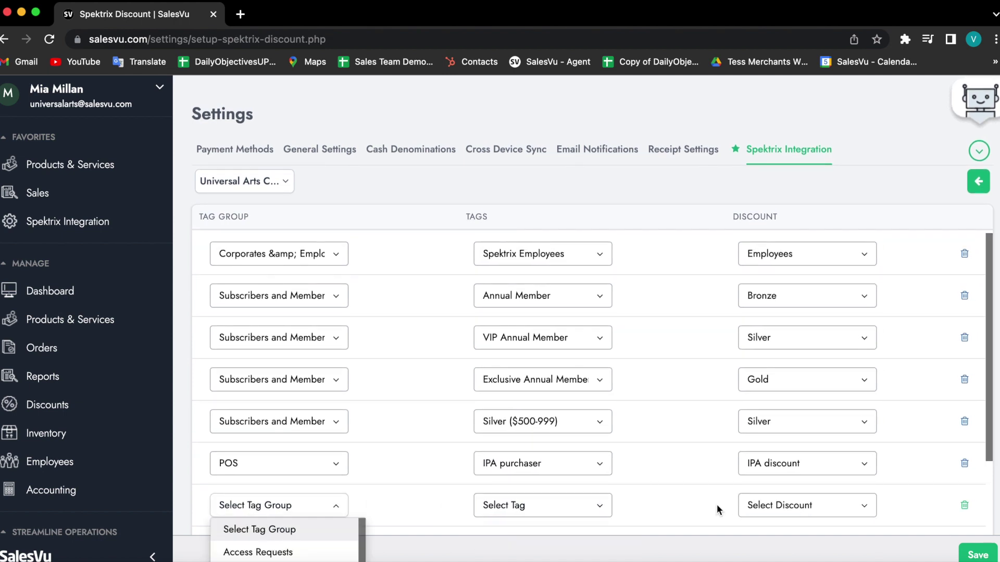
click(957, 501)
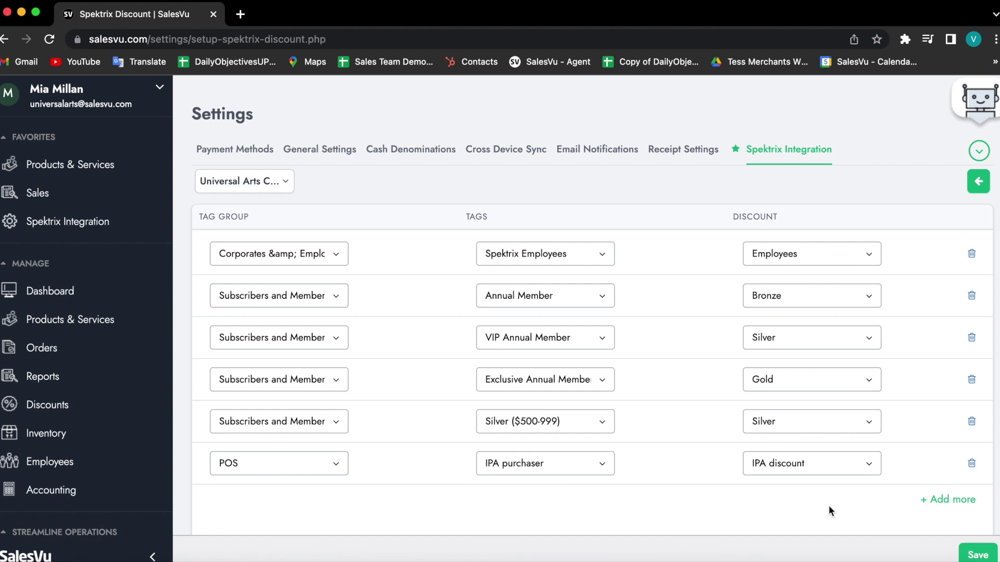
click(979, 182)
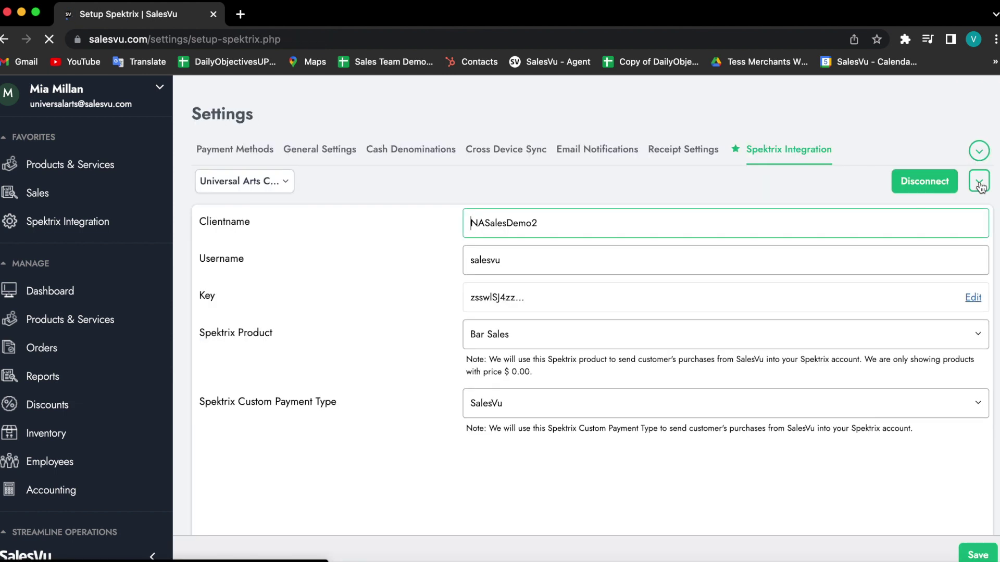
Return to the Reports page and scroll the sidebar down to Streamline Operations.
click(32, 378)
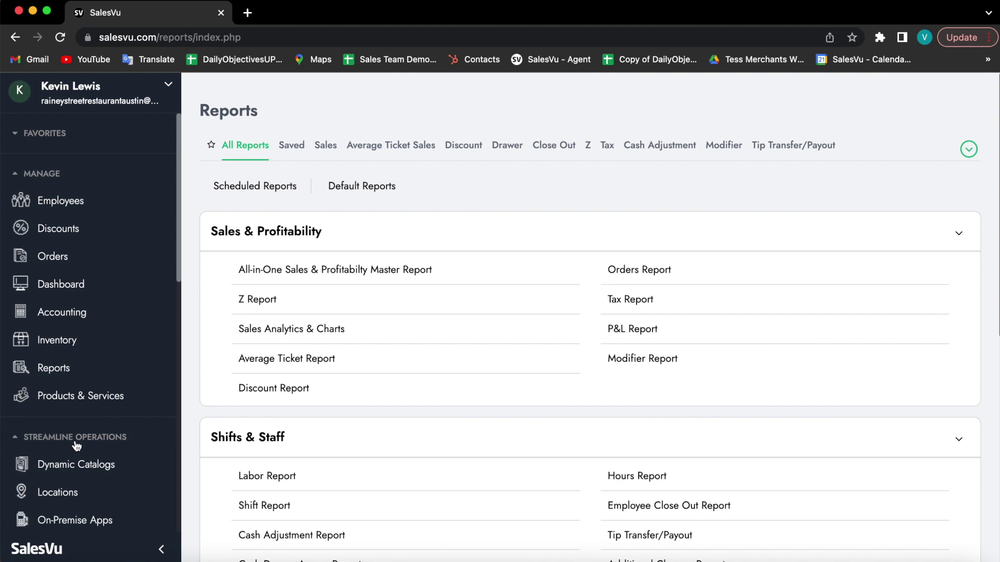
scroll(76, 446, down, 2)
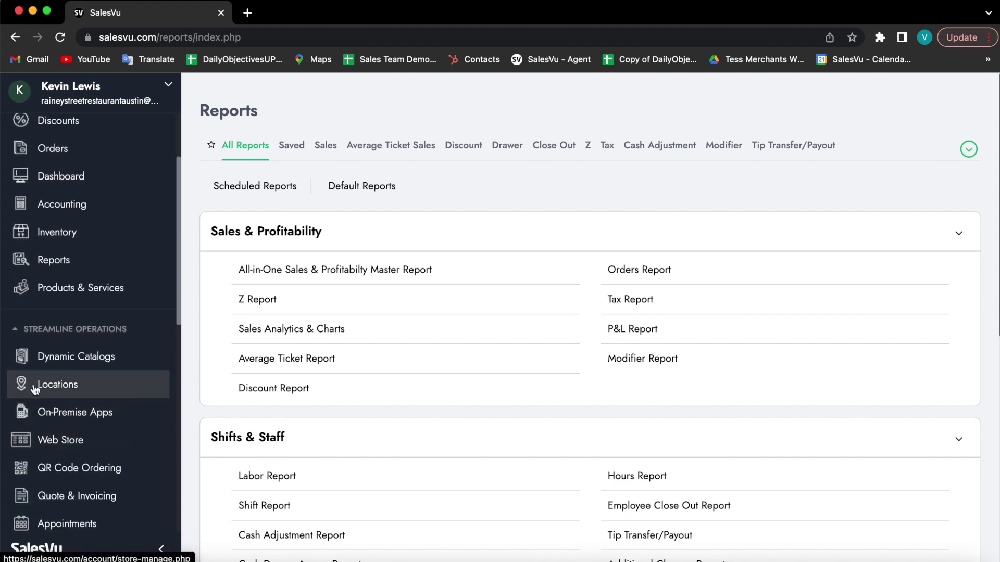
Look over the store locations list, then open the On-Premise Apps device list.
click(95, 391)
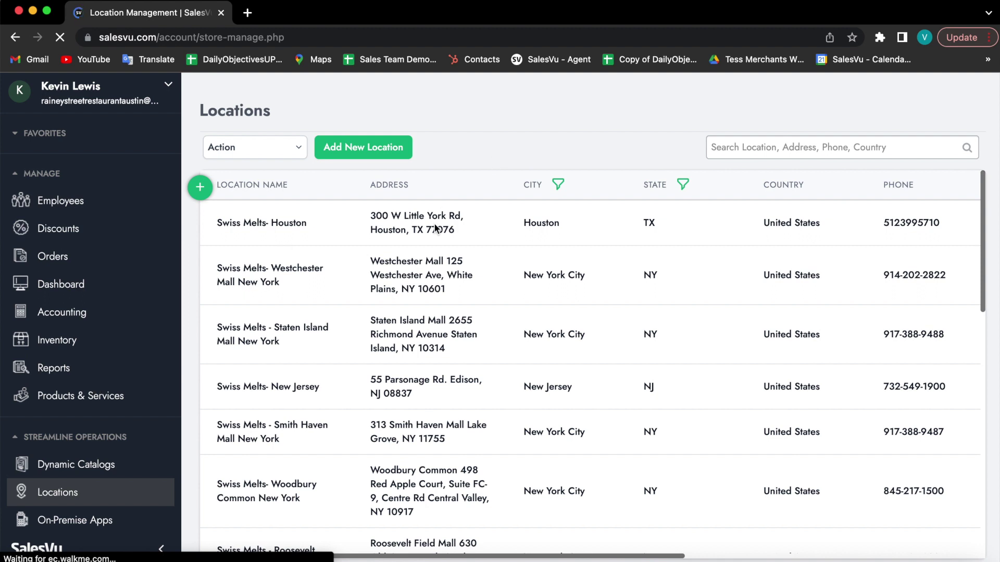
scroll(780, 230, right, 8)
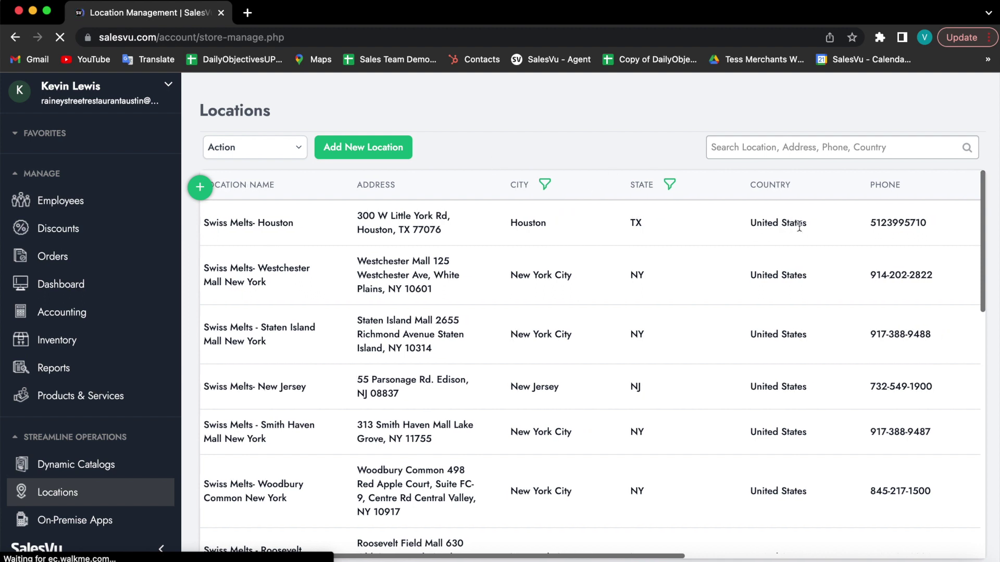
scroll(799, 227, right, 8)
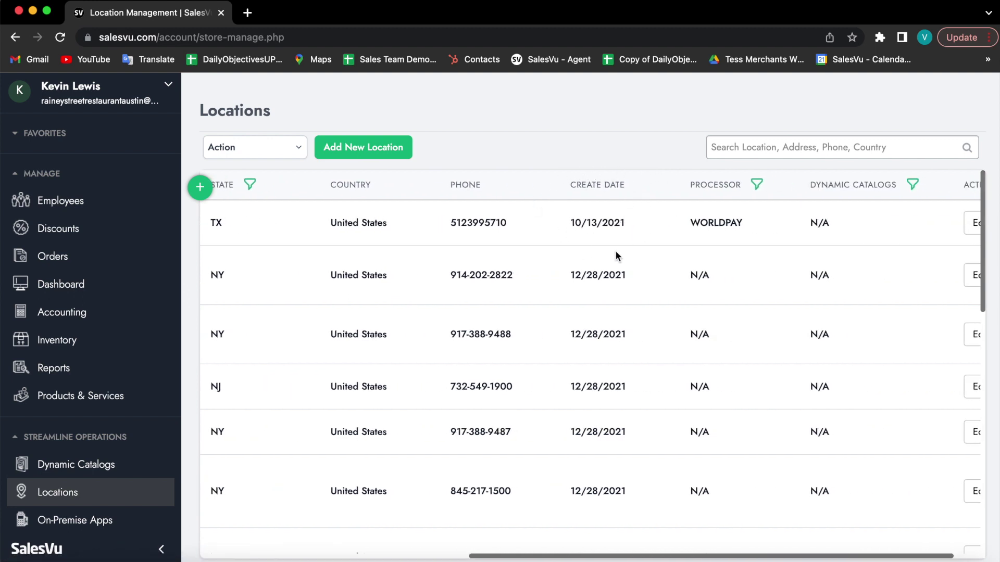
scroll(771, 207, right, 2)
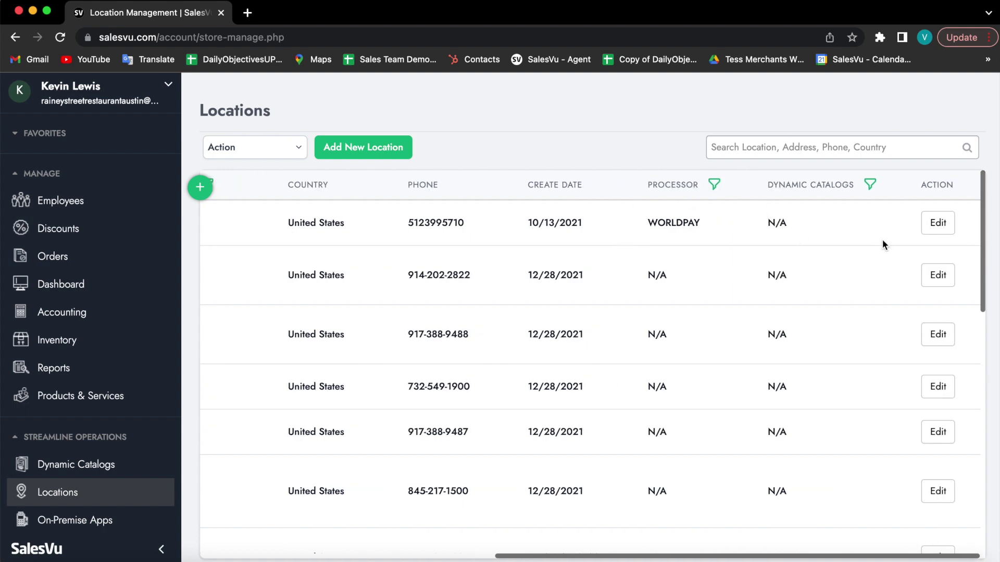
scroll(418, 255, left, 10)
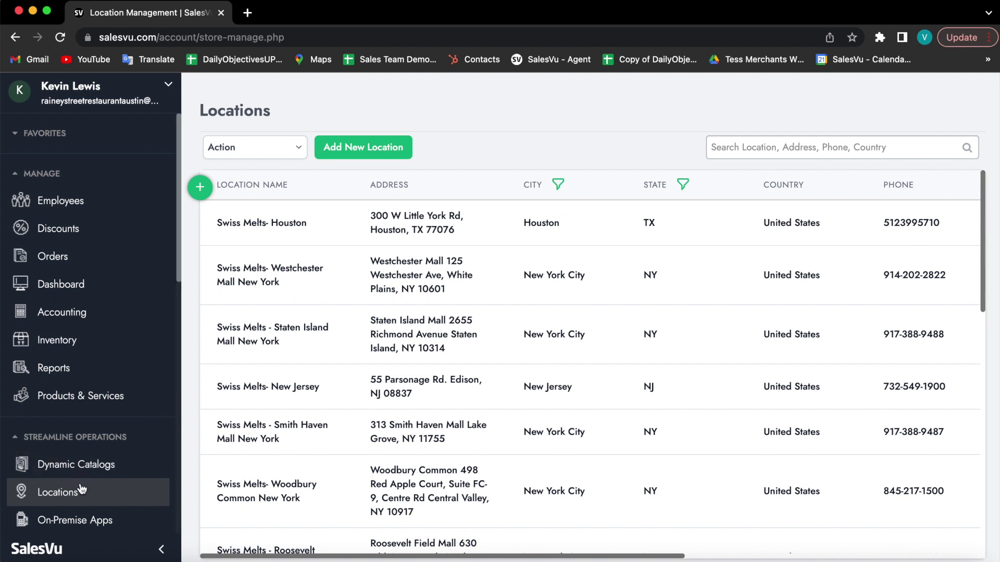
click(81, 527)
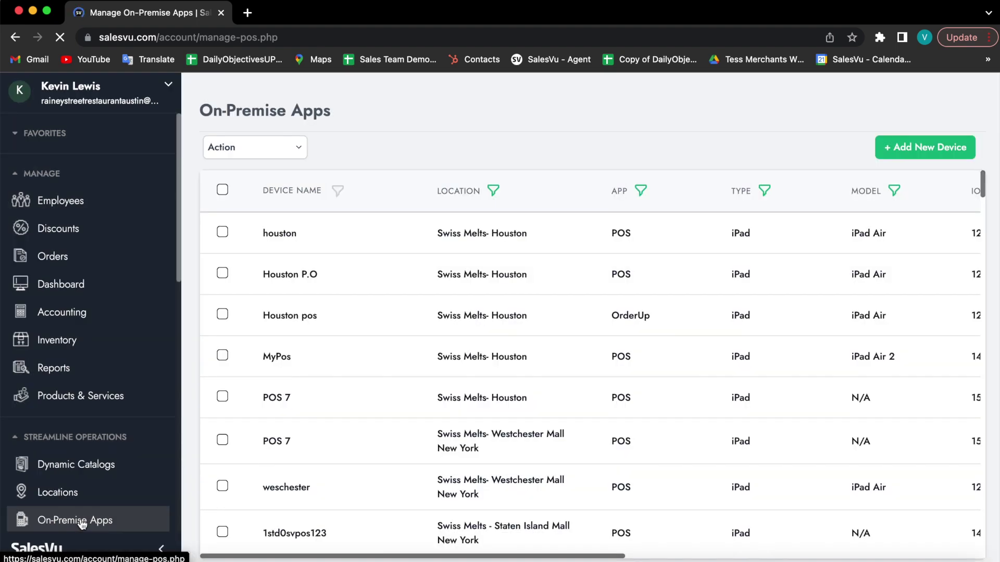
Scroll the On-Premise Apps table right to reveal version, create date, last sync and Status columns.
scroll(597, 335, right, 2)
scroll(597, 334, left, 2)
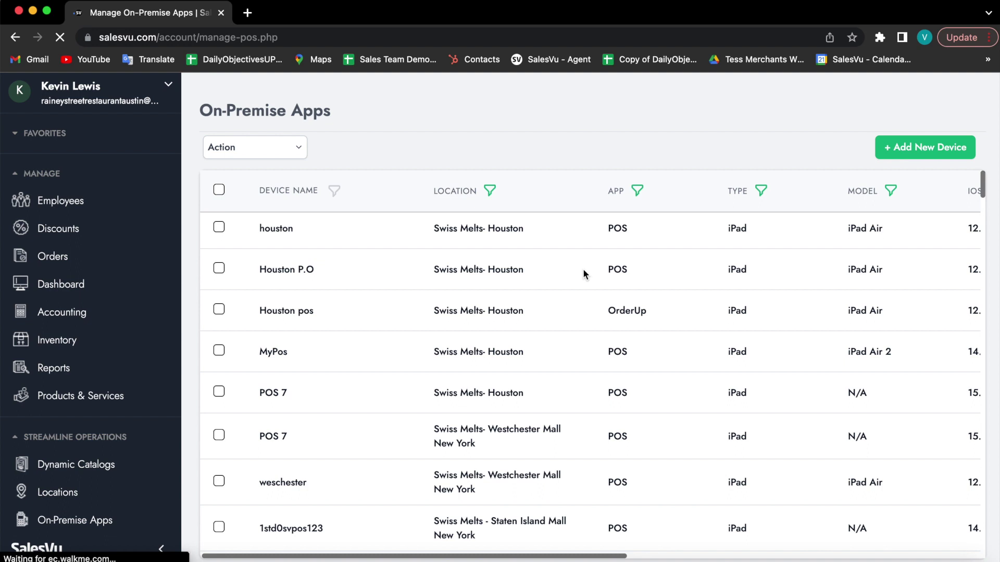
scroll(587, 262, right, 4)
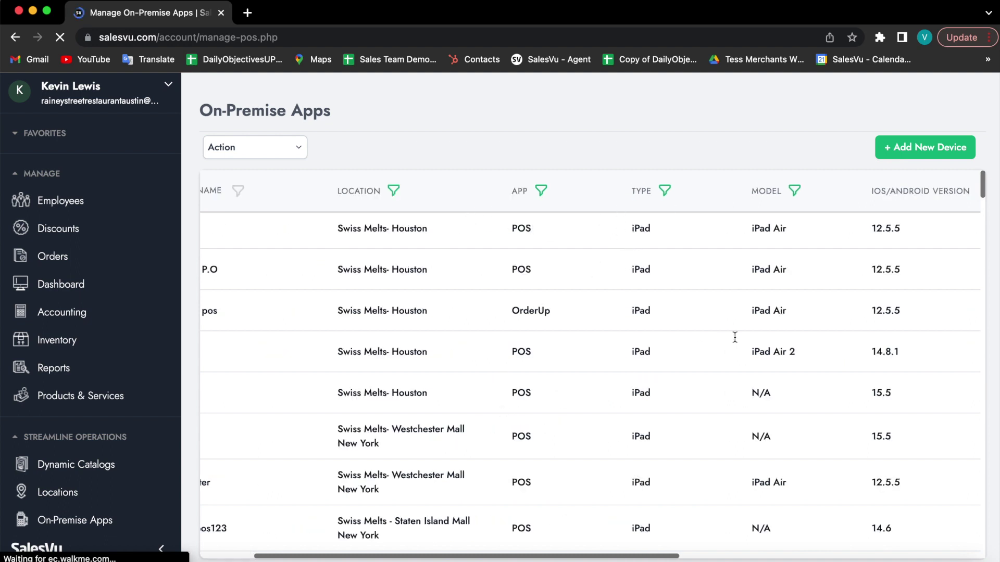
scroll(753, 401, right, 8)
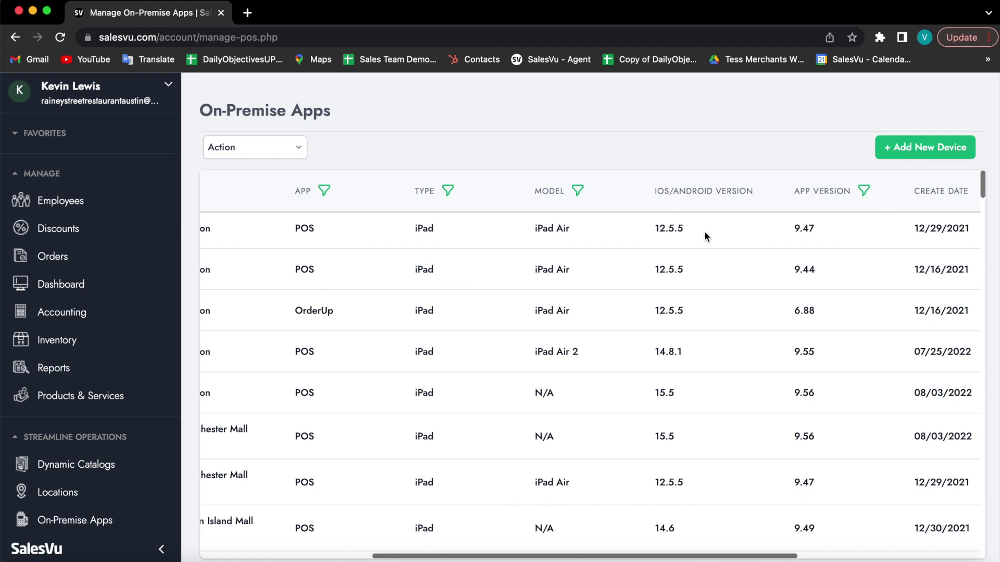
scroll(748, 200, right, 5)
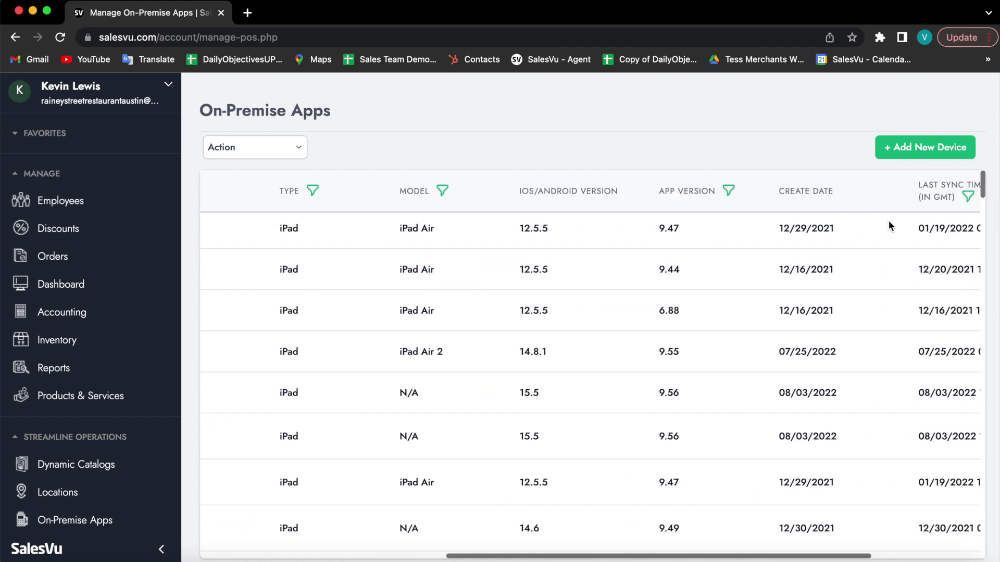
scroll(795, 229, right, 5)
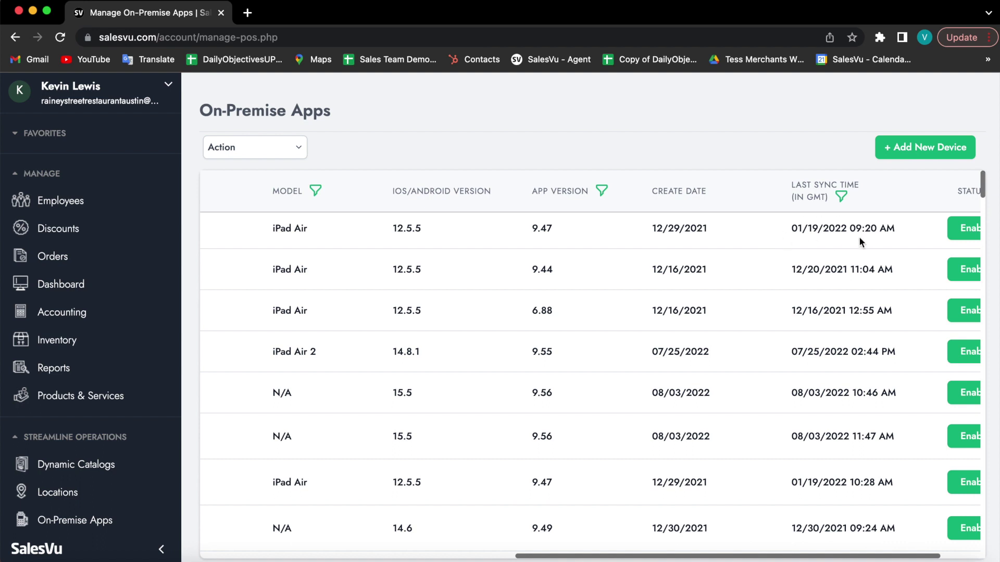
scroll(680, 259, right, 3)
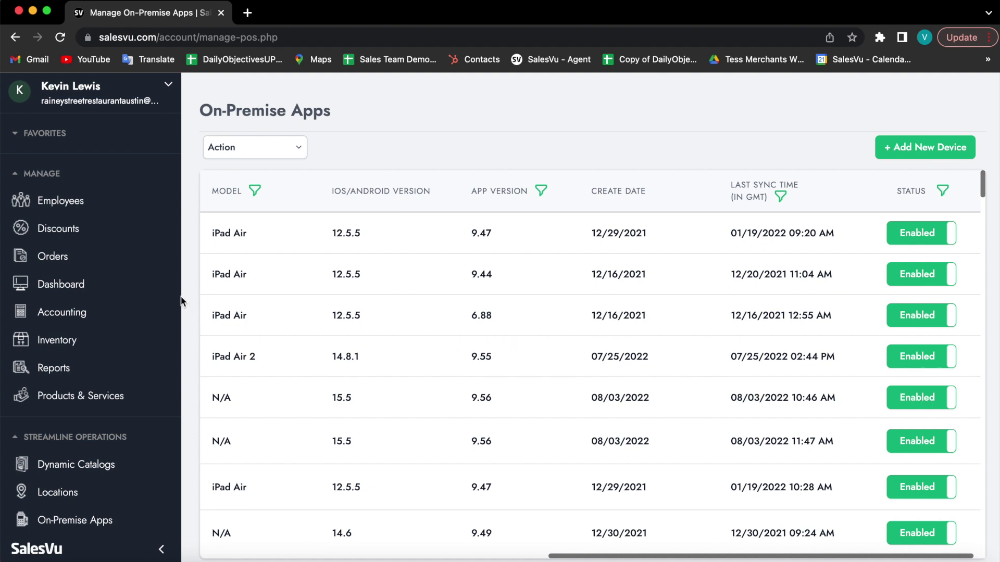
scroll(135, 308, down, 10)
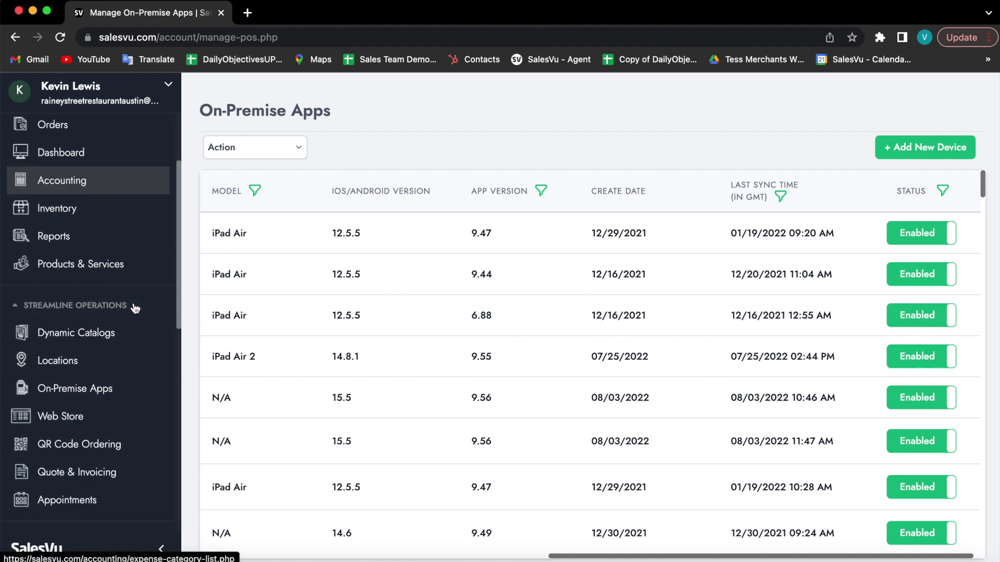
scroll(134, 309, down, 5)
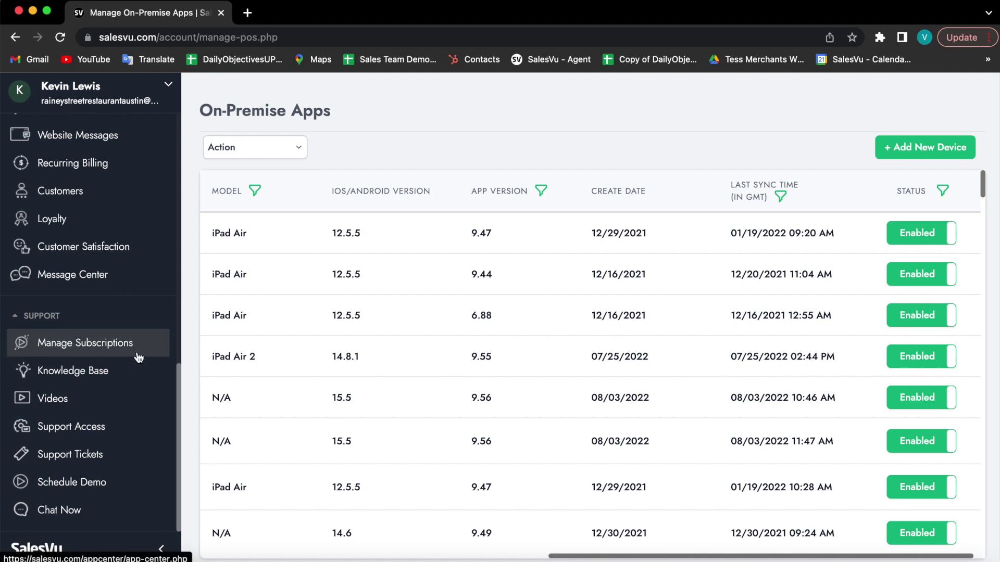
Open the Knowledge Base in a new tab and go to the SalesVu Cloud Portal category.
click(124, 379)
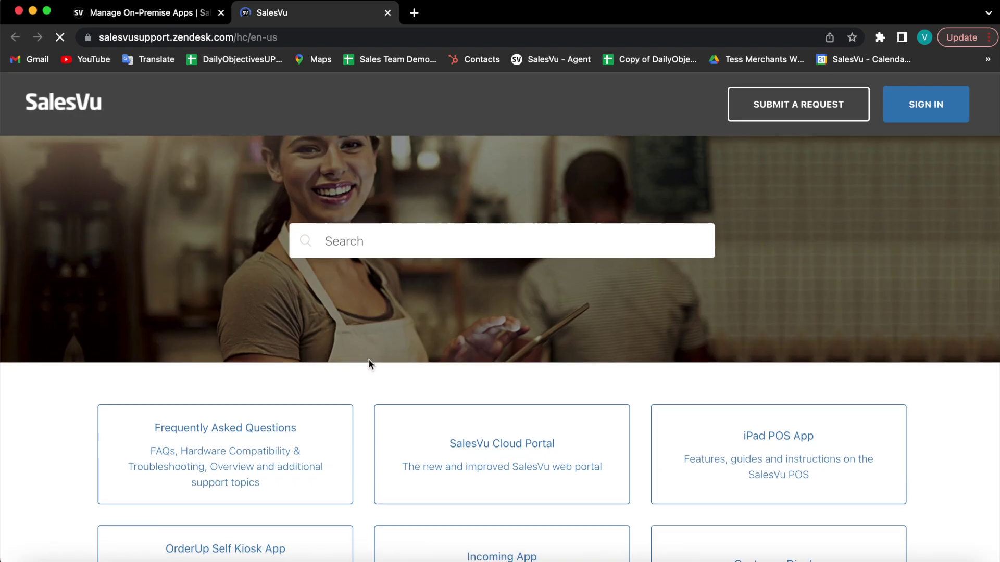
scroll(370, 361, down, 2)
scroll(369, 363, down, 3)
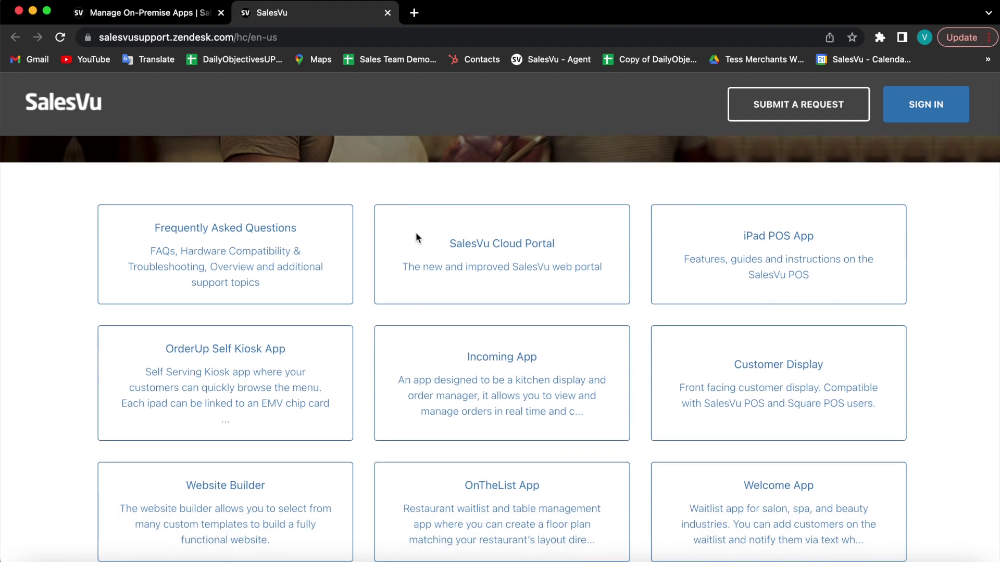
click(533, 260)
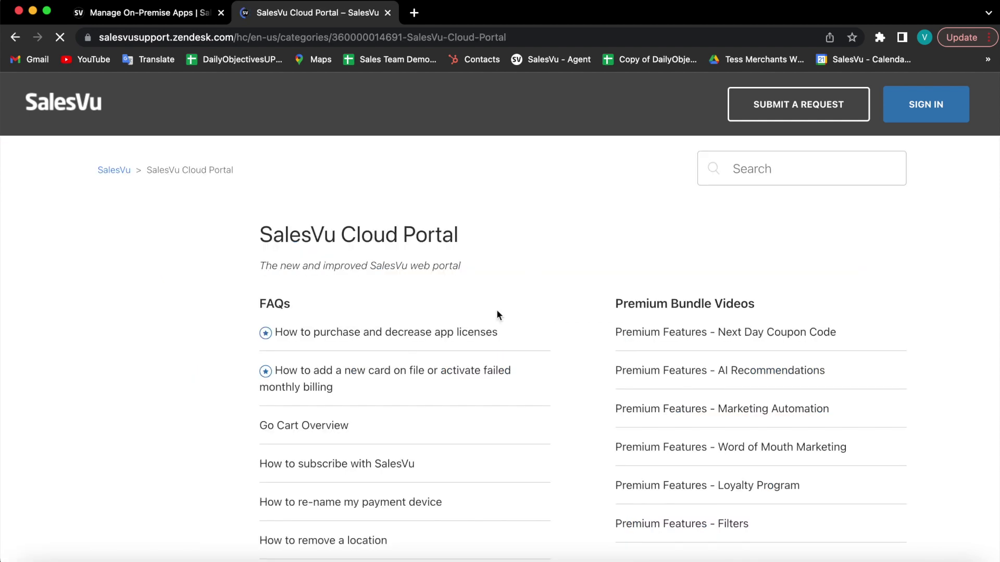
Read the Creating Job Roles article, then return to the On-Premise Apps tab.
scroll(497, 313, down, 3)
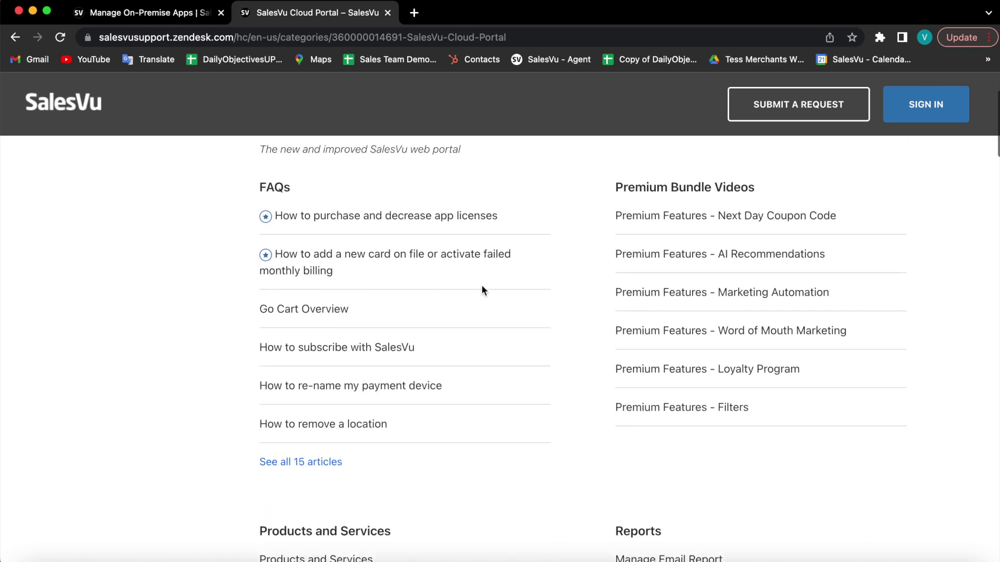
scroll(482, 290, down, 15)
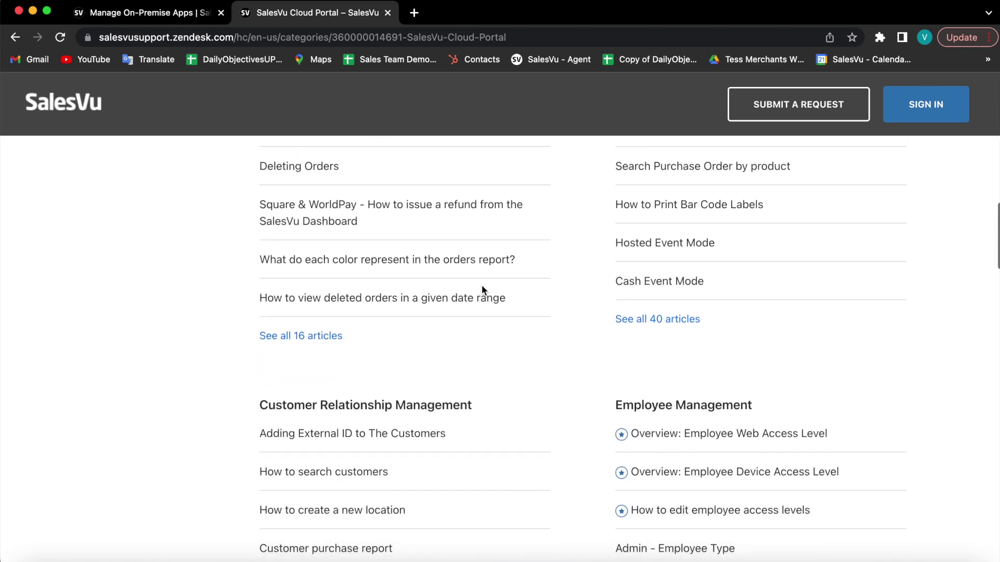
scroll(481, 284, down, 4)
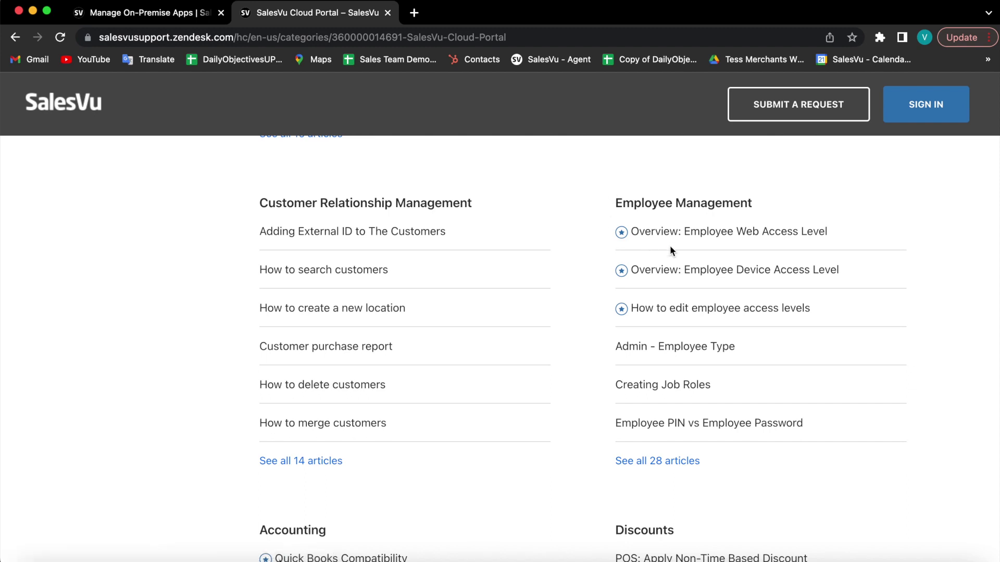
click(660, 387)
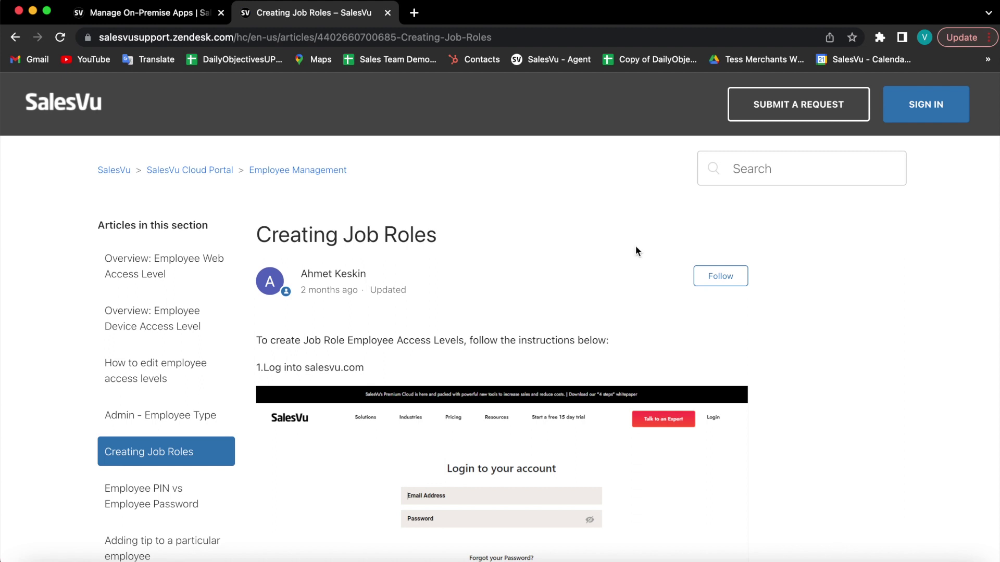
scroll(636, 248, down, 3)
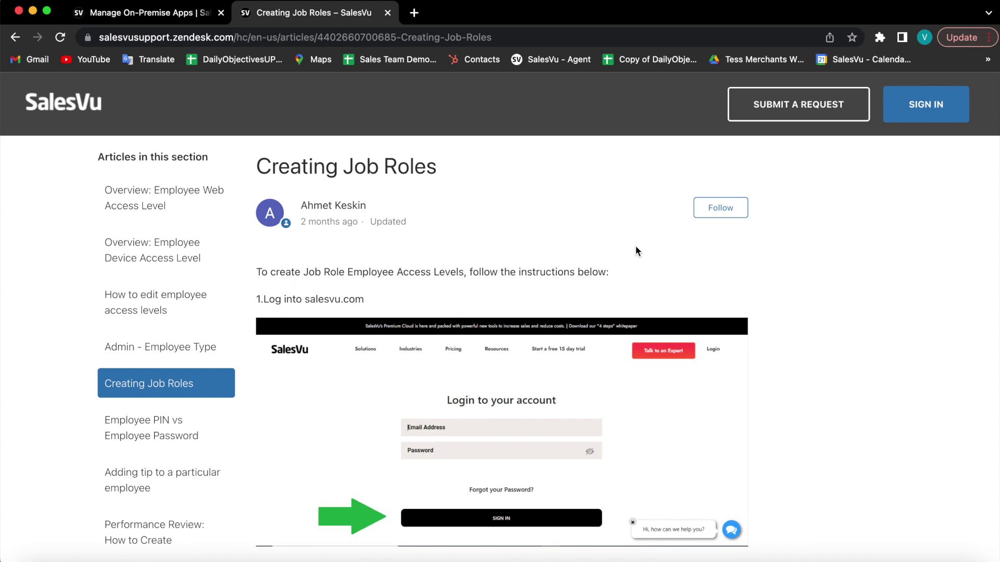
click(173, 16)
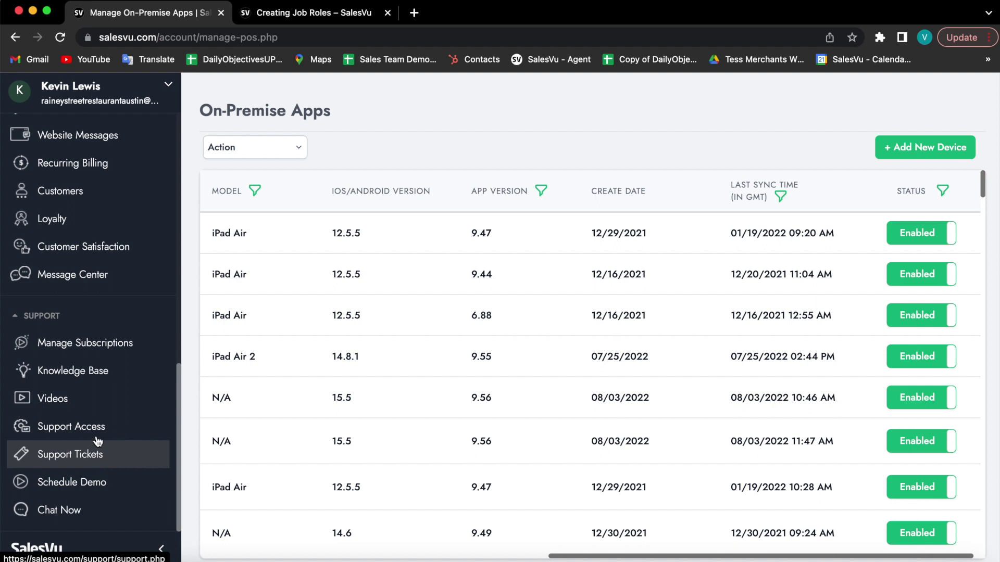
Browse the Video Tutorials page in a new tab, then switch back to Manage On-Premise Apps.
click(101, 409)
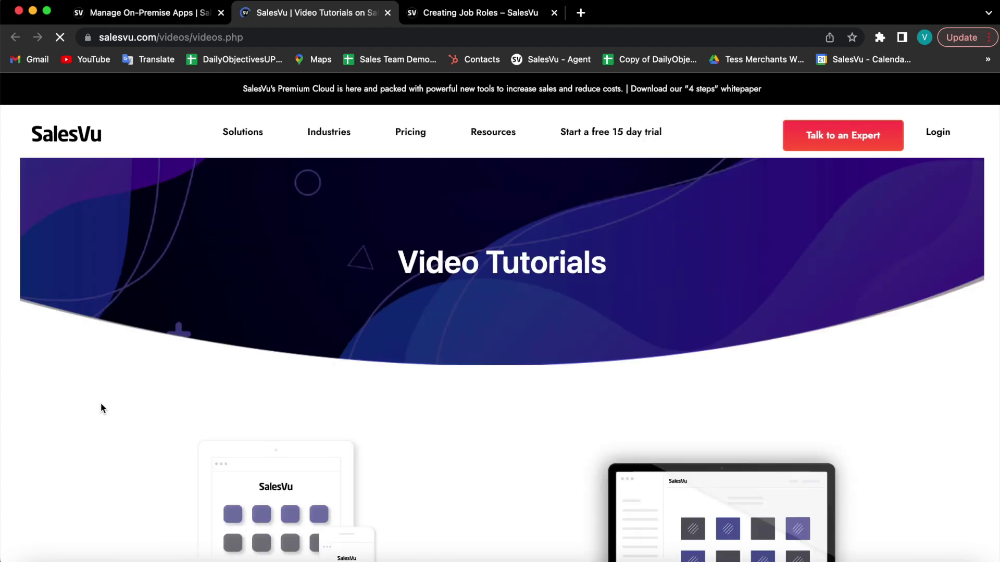
scroll(550, 312, down, 4)
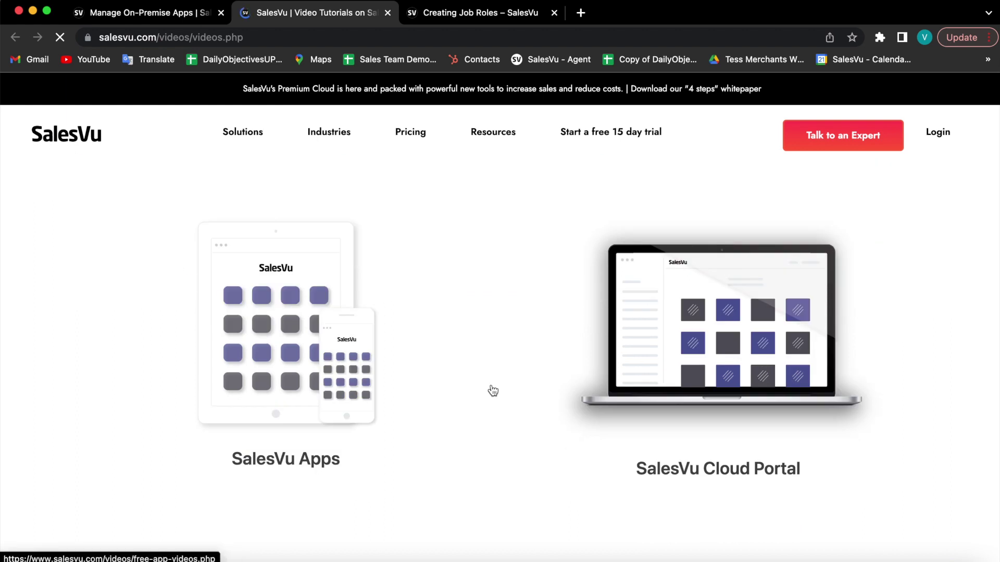
scroll(493, 389, down, 2)
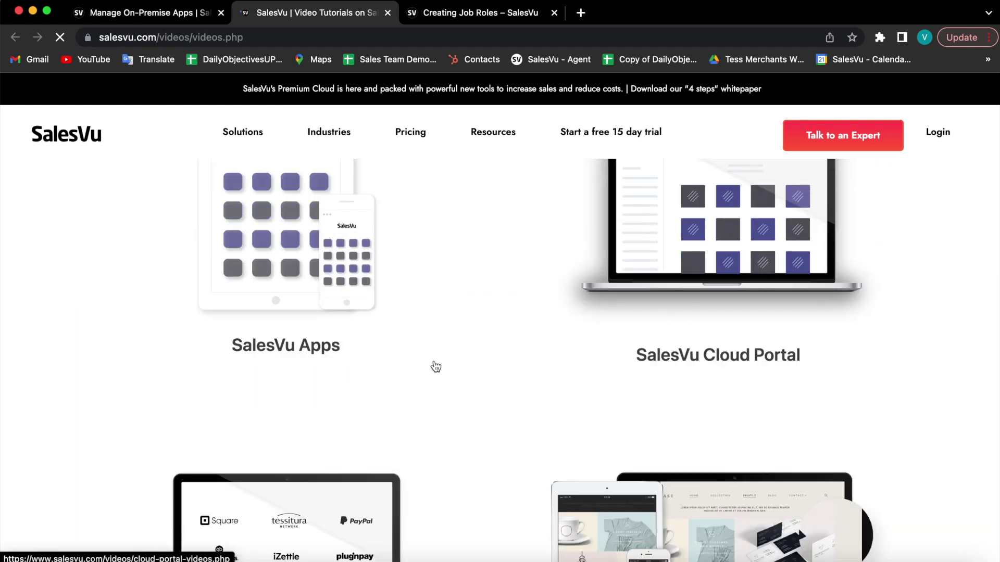
scroll(436, 367, down, 1)
scroll(436, 367, down, 4)
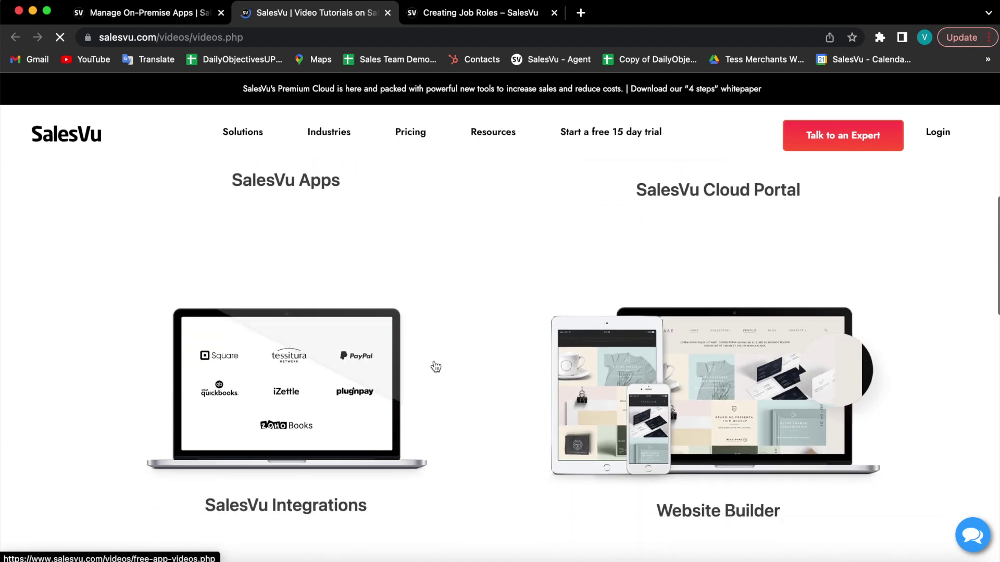
scroll(436, 367, down, 1)
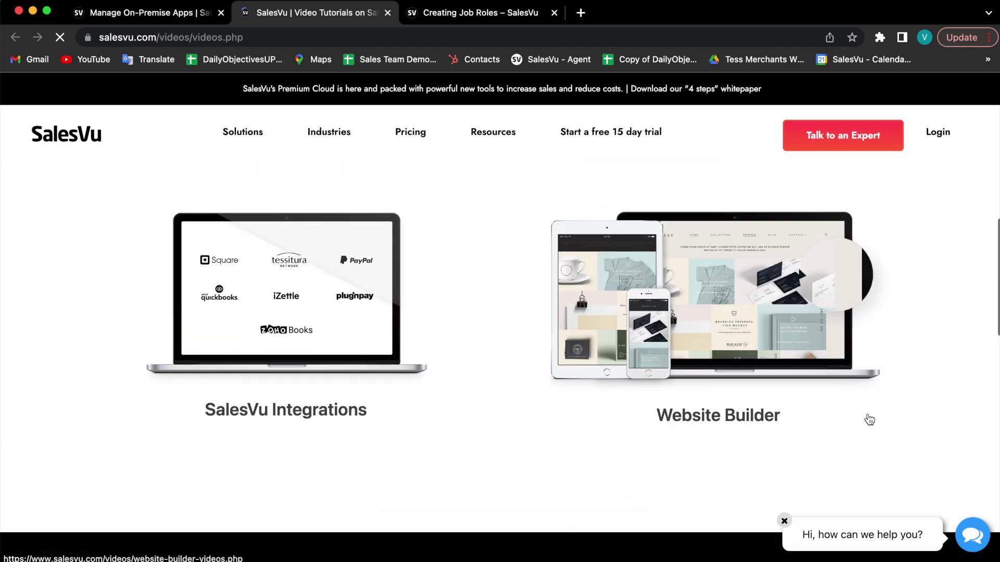
click(184, 19)
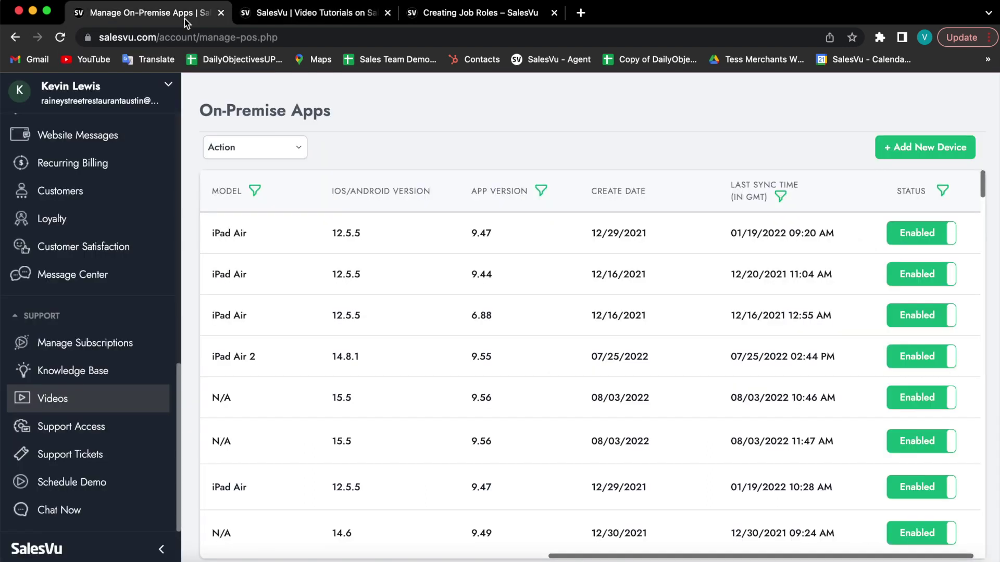